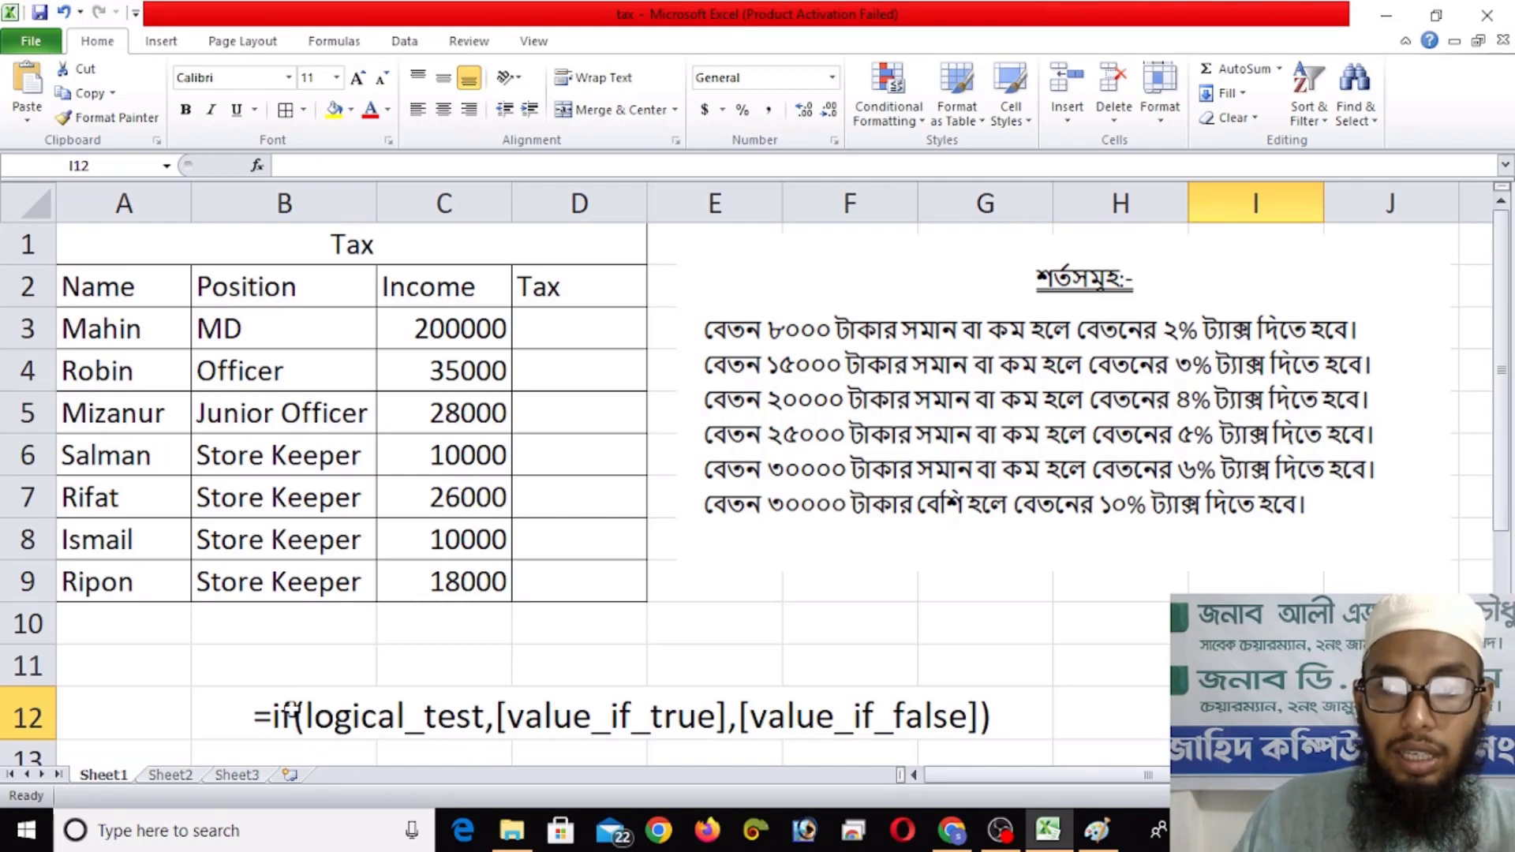
Step: Select the merged cell B12 that holds the written-out IF function syntax
{"action": "left_click", "coordinate": [273, 714]}
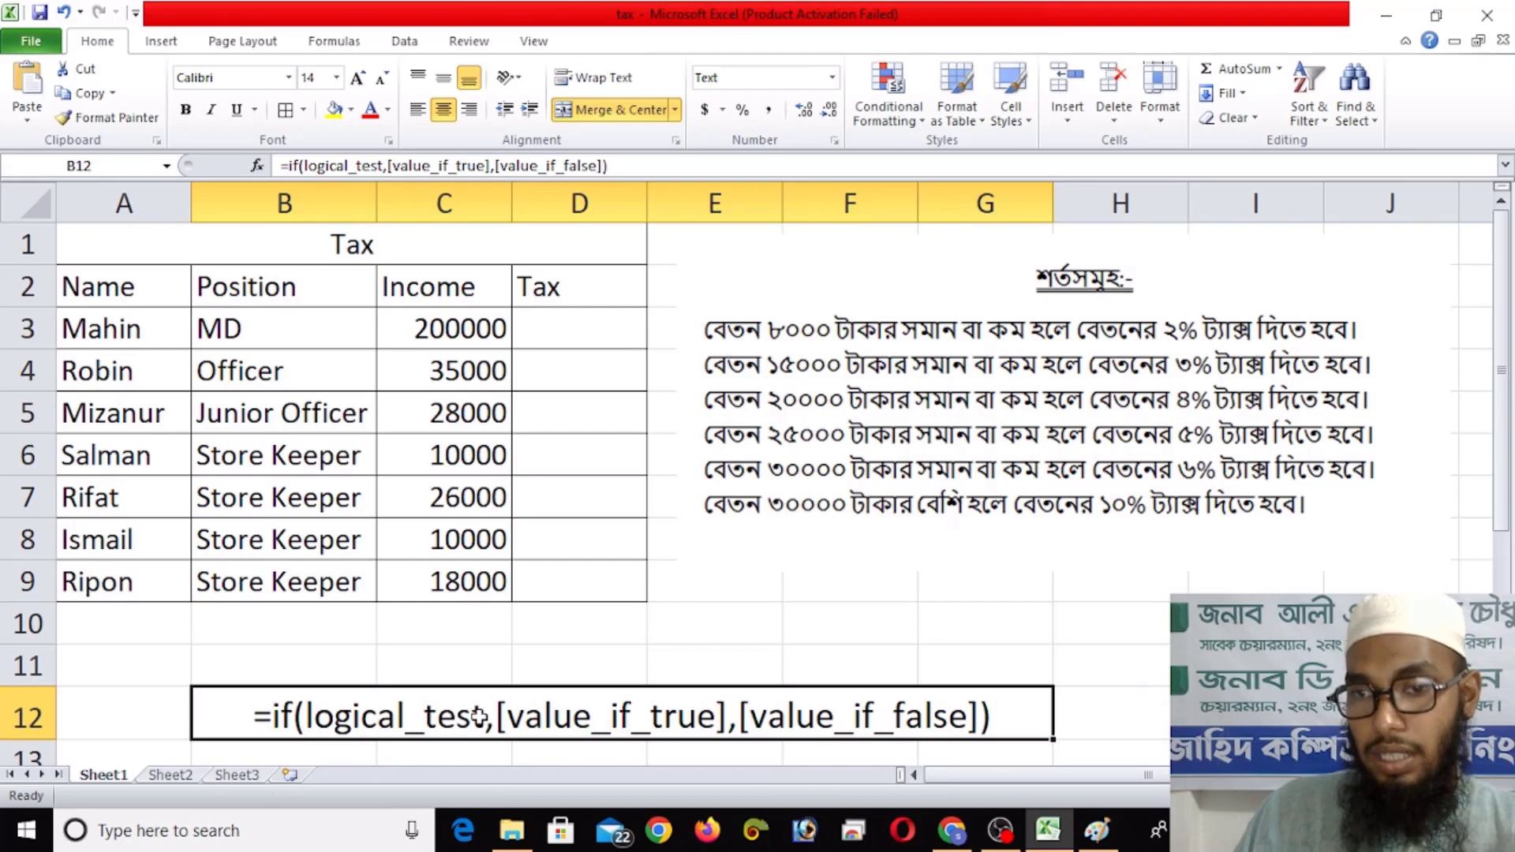
{"action": "scroll", "coordinate": [443, 700], "scroll_direction": "down", "scroll_amount": 2}
{"action": "scroll", "coordinate": [449, 699], "scroll_direction": "up", "scroll_amount": 2}
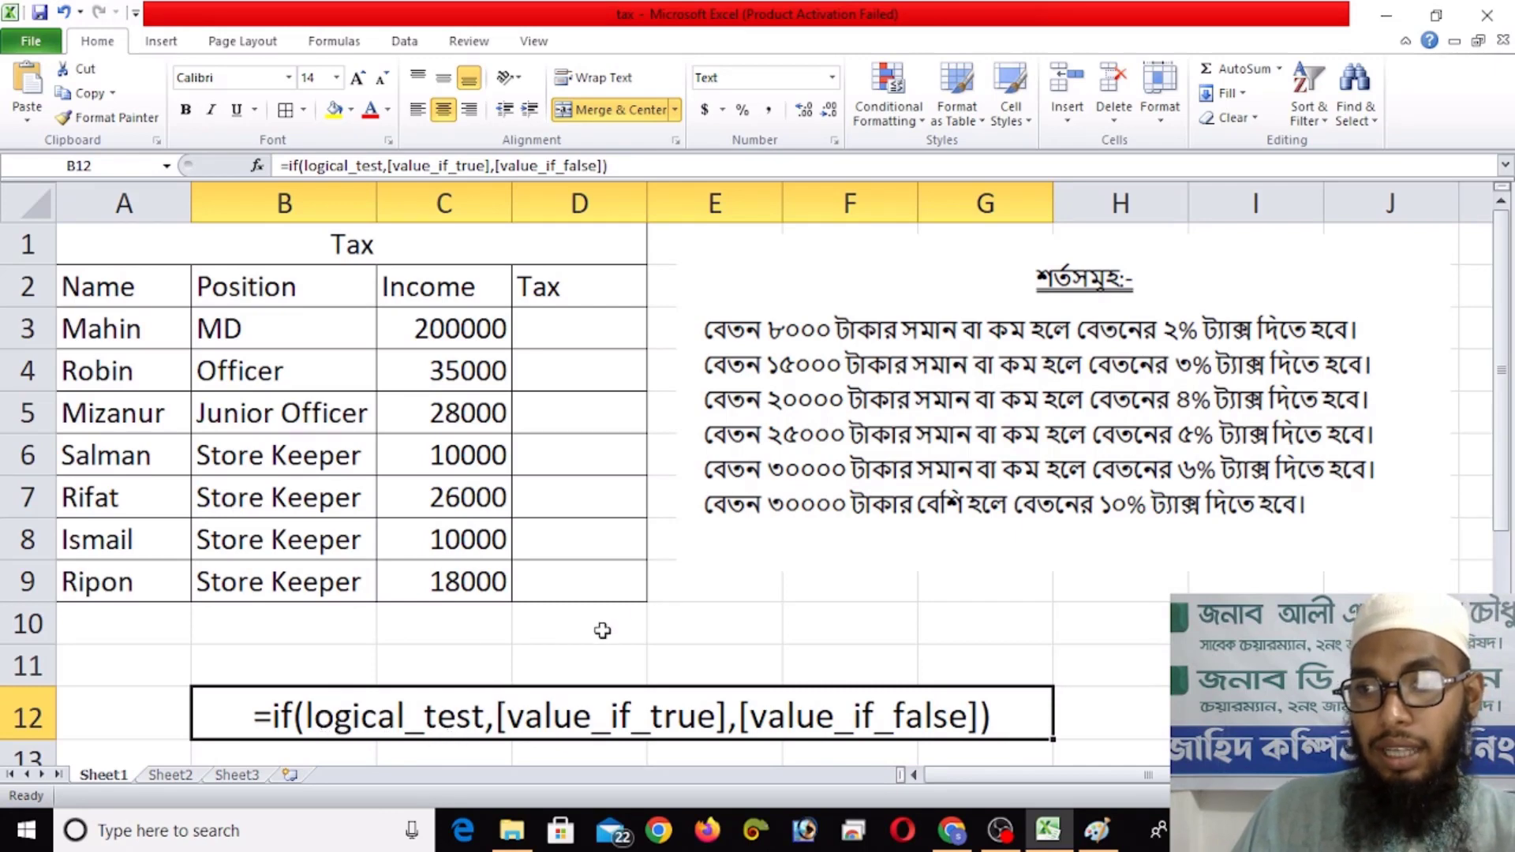
Step: Switch to Paint and undo the latest edits around the large less-than sign, including the red line and the handwritten words
{"action": "left_click", "coordinate": [1097, 830]}
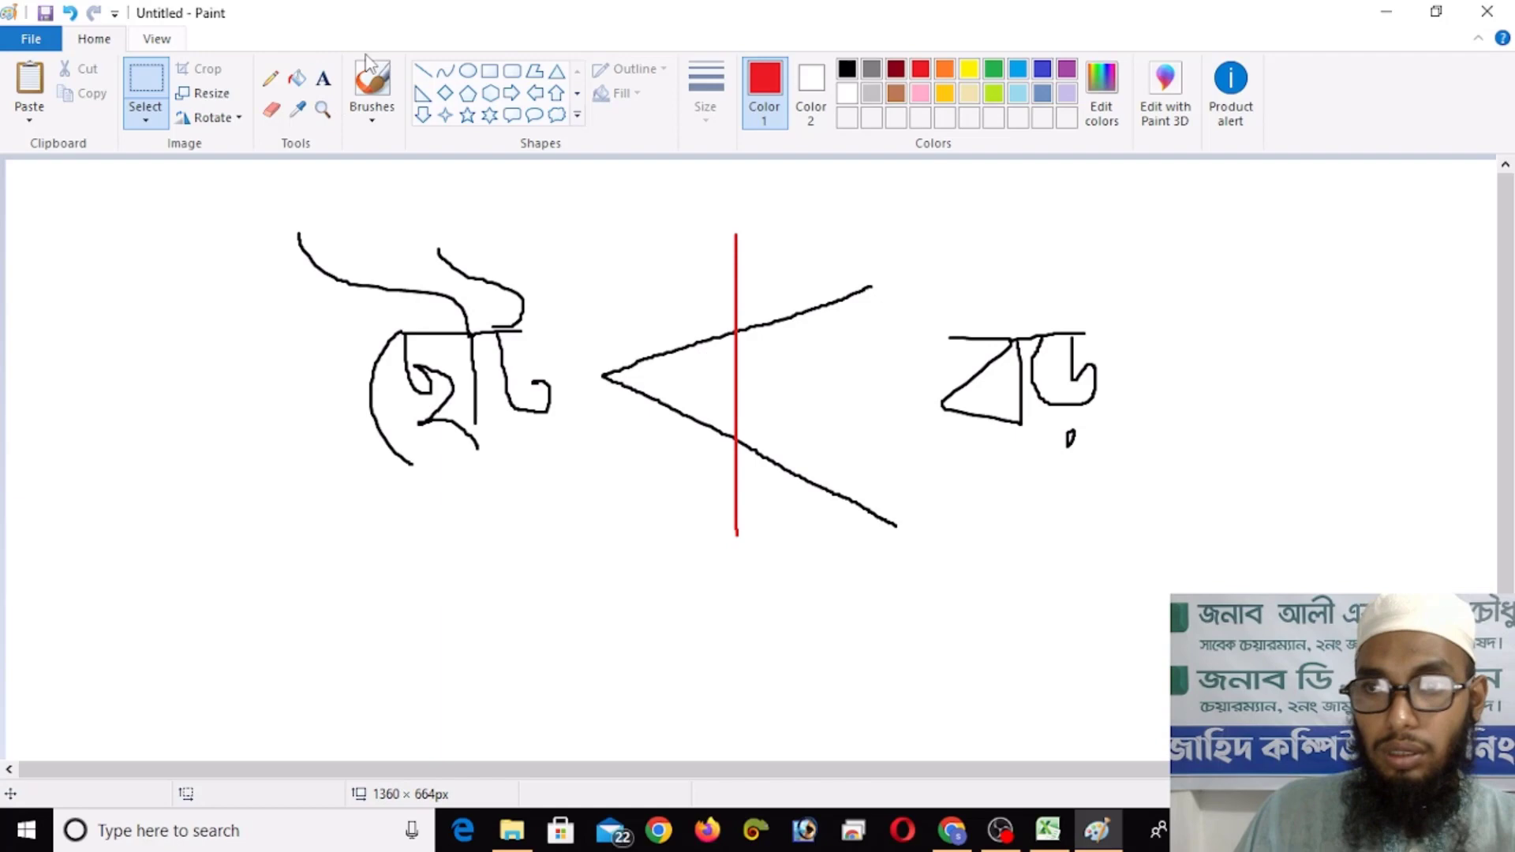
{"action": "left_click", "coordinate": [71, 13]}
{"action": "left_click", "coordinate": [71, 13]}
{"action": "left_click", "coordinate": [71, 14]}
{"action": "left_click", "coordinate": [71, 13]}
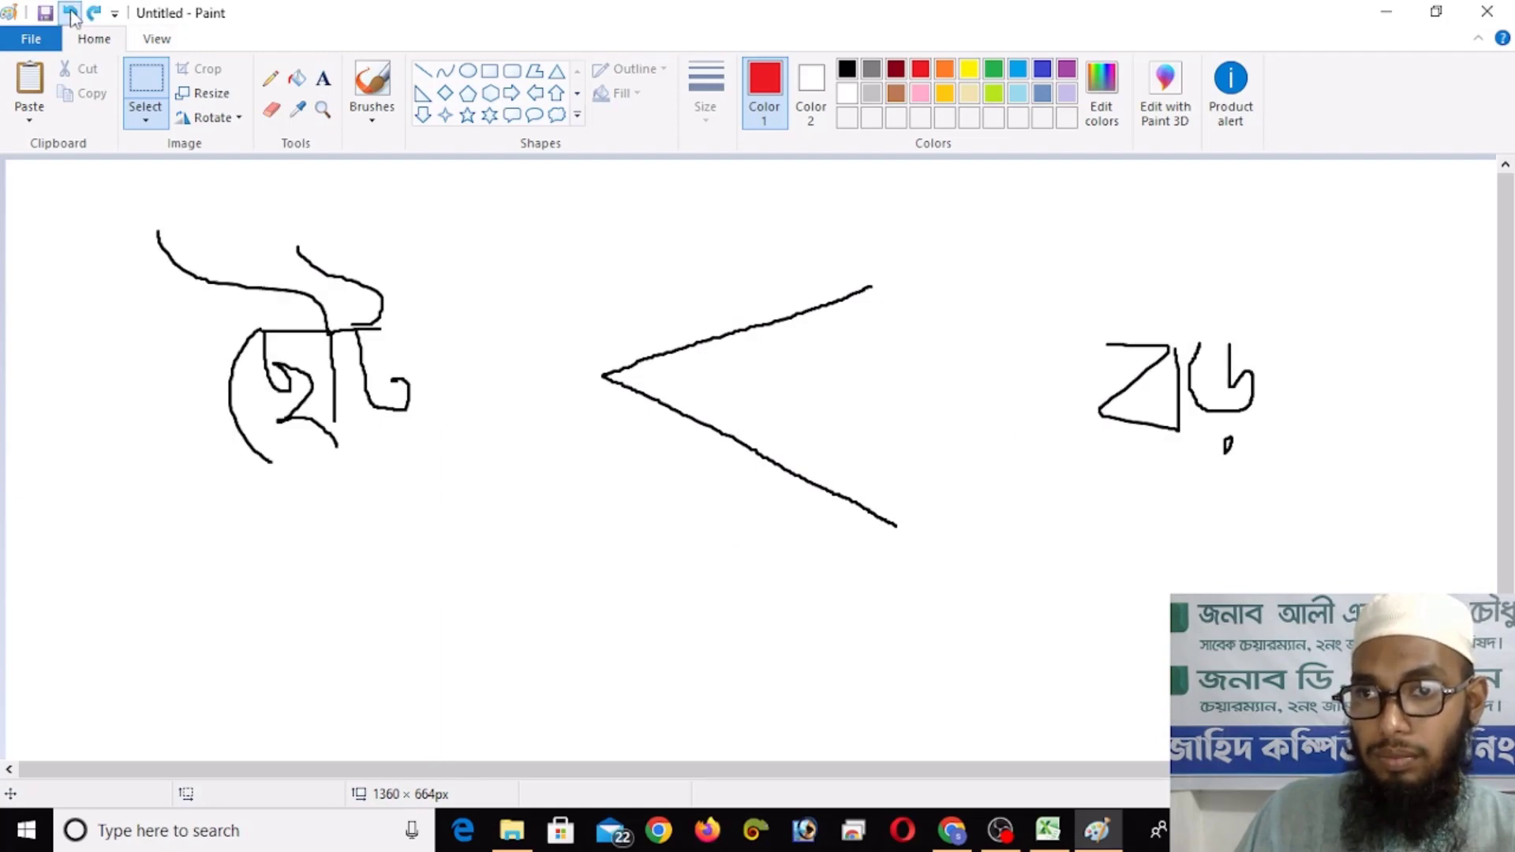
{"action": "left_click", "coordinate": [71, 14]}
{"action": "left_click", "coordinate": [71, 14]}
{"action": "left_click", "coordinate": [71, 13]}
{"action": "left_click", "coordinate": [71, 14]}
{"action": "left_click", "coordinate": [71, 13]}
{"action": "left_click", "coordinate": [71, 13]}
{"action": "left_click", "coordinate": [71, 13]}
{"action": "left_click", "coordinate": [71, 13]}
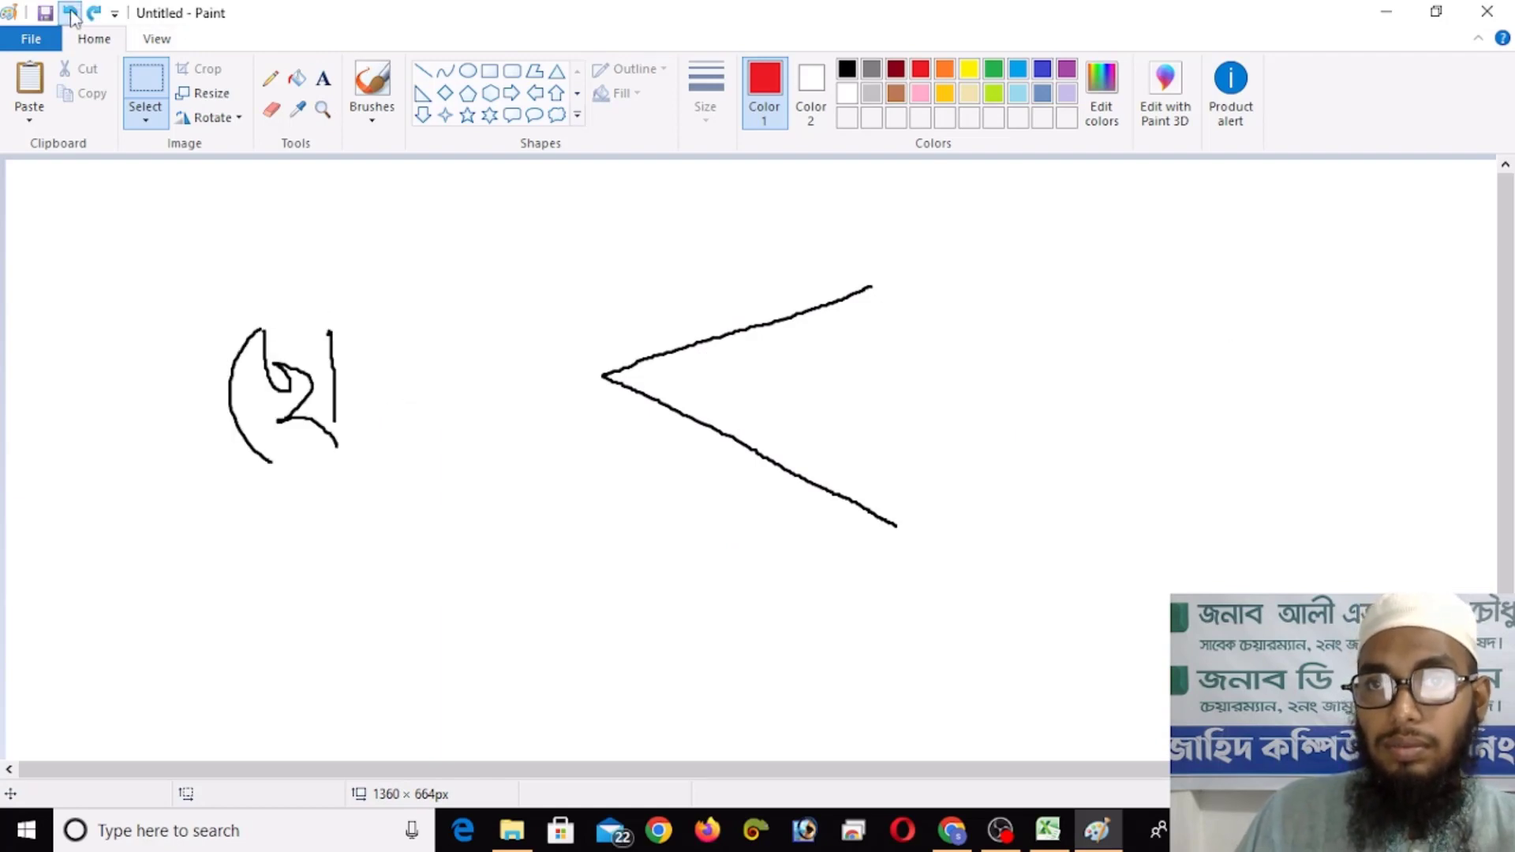
{"action": "left_click", "coordinate": [71, 13]}
Step: Redo the undone edits to bring back both handwritten words and the red vertical line through the less-than sign
{"action": "left_click", "coordinate": [94, 14]}
{"action": "left_click", "coordinate": [95, 14]}
{"action": "left_click", "coordinate": [95, 14]}
{"action": "left_click", "coordinate": [95, 14]}
{"action": "left_click", "coordinate": [95, 14]}
{"action": "left_click", "coordinate": [95, 13]}
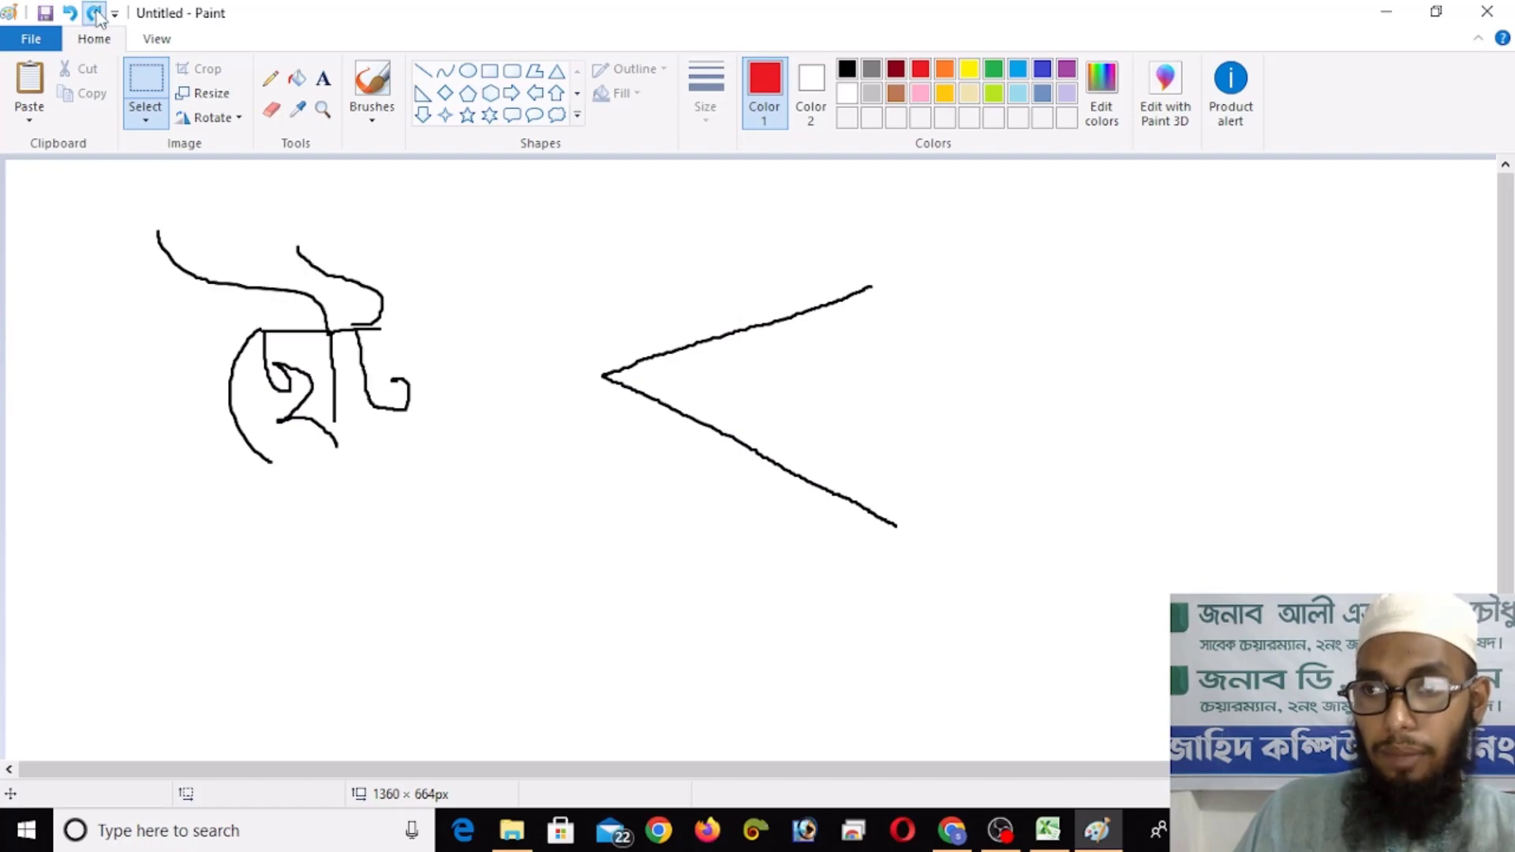
{"action": "left_click", "coordinate": [94, 14]}
{"action": "left_click", "coordinate": [95, 13]}
{"action": "left_click", "coordinate": [95, 13]}
{"action": "left_click", "coordinate": [95, 13]}
{"action": "left_click", "coordinate": [95, 13]}
{"action": "left_click", "coordinate": [95, 14]}
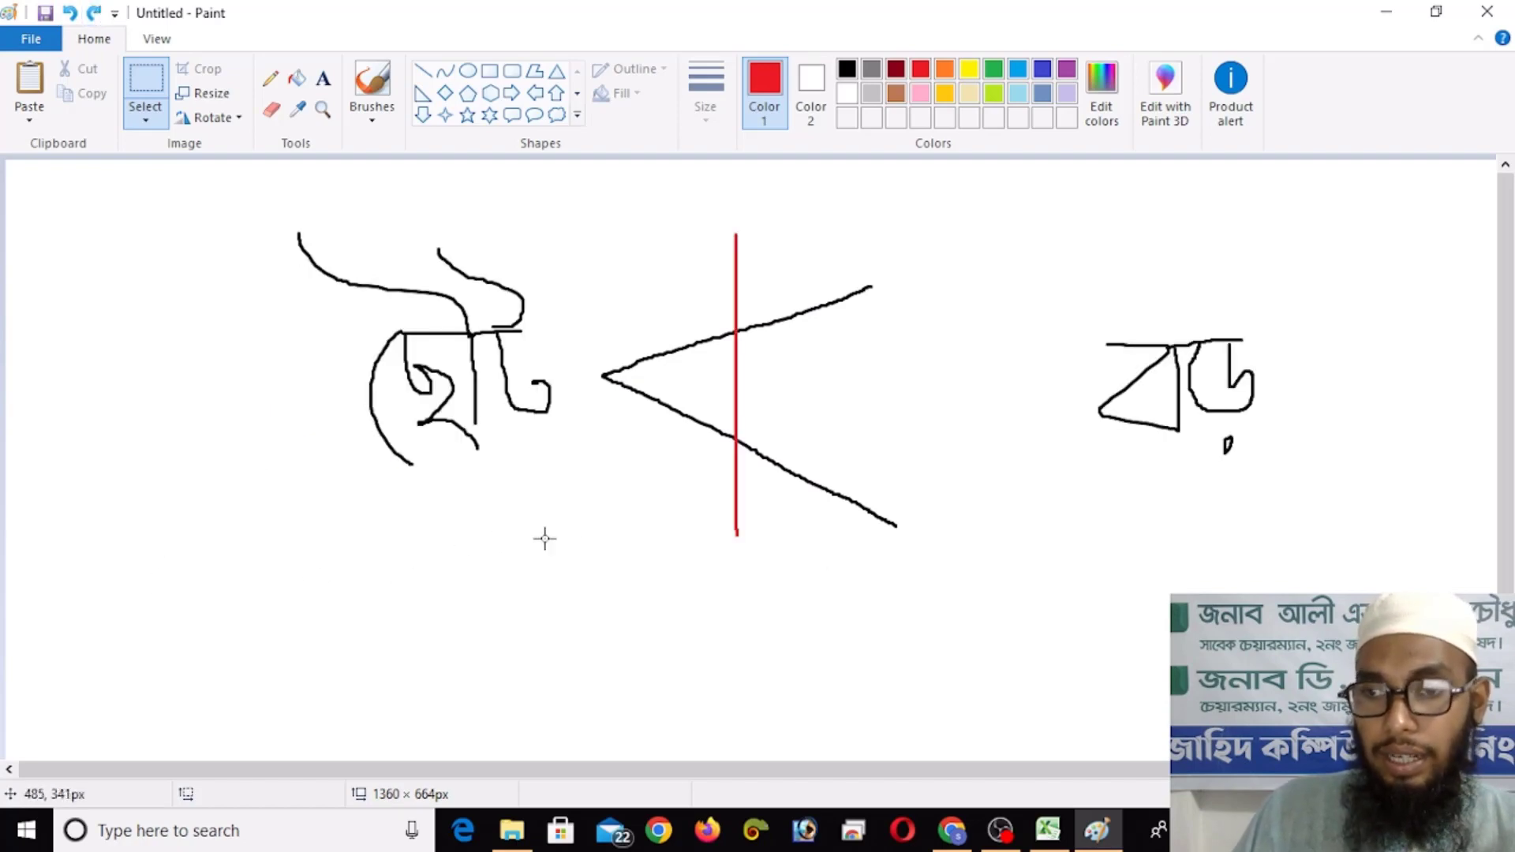
Step: Brush a red less-than sign in the empty area below the word ছোট
{"action": "left_click_drag", "start_coordinate": [591, 502], "coordinate": [382, 594]}
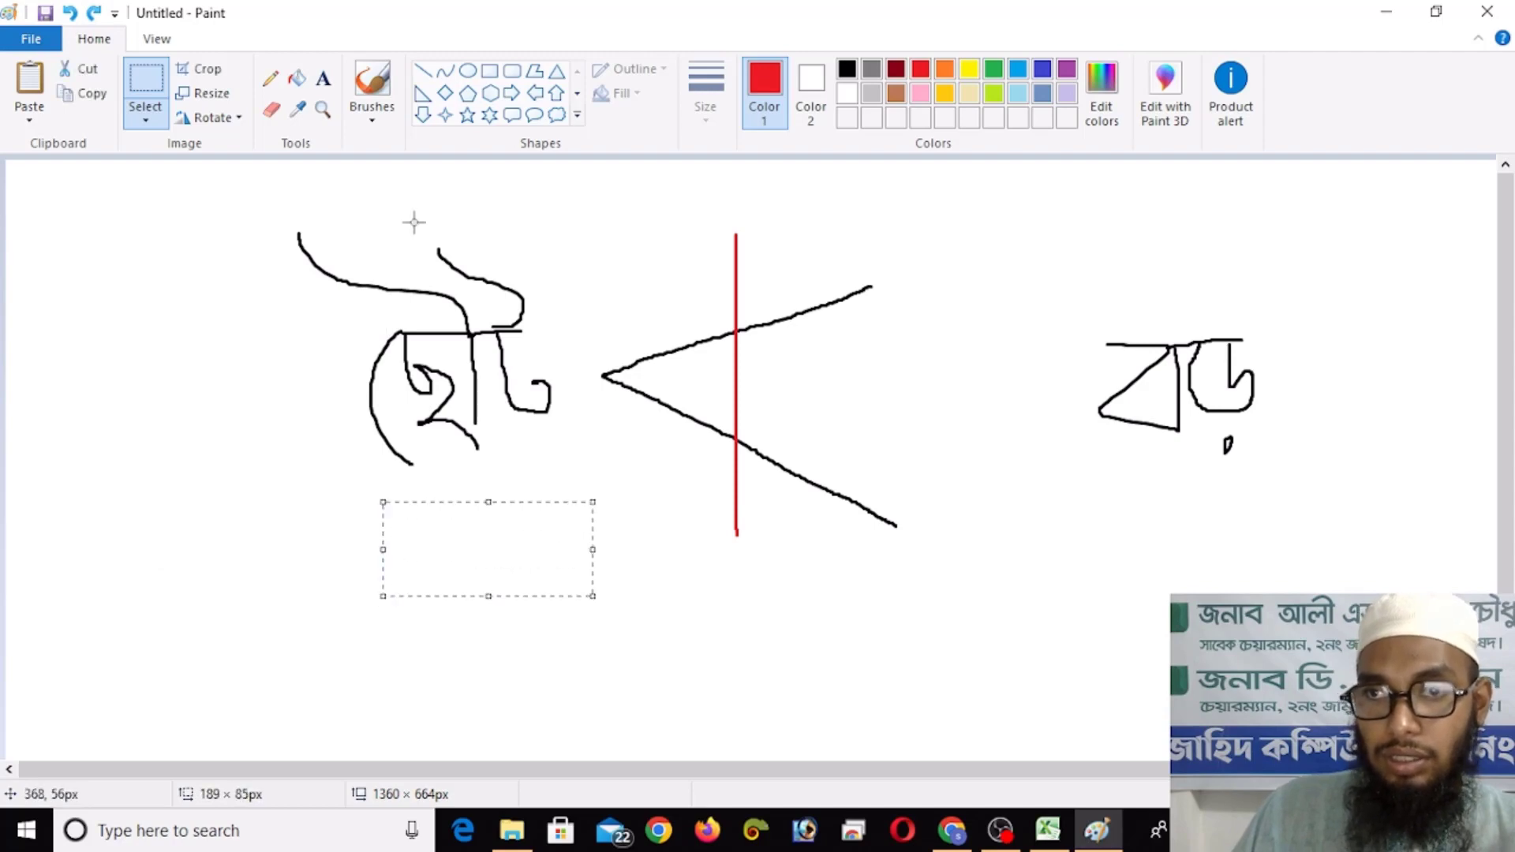
{"action": "left_click", "coordinate": [372, 87]}
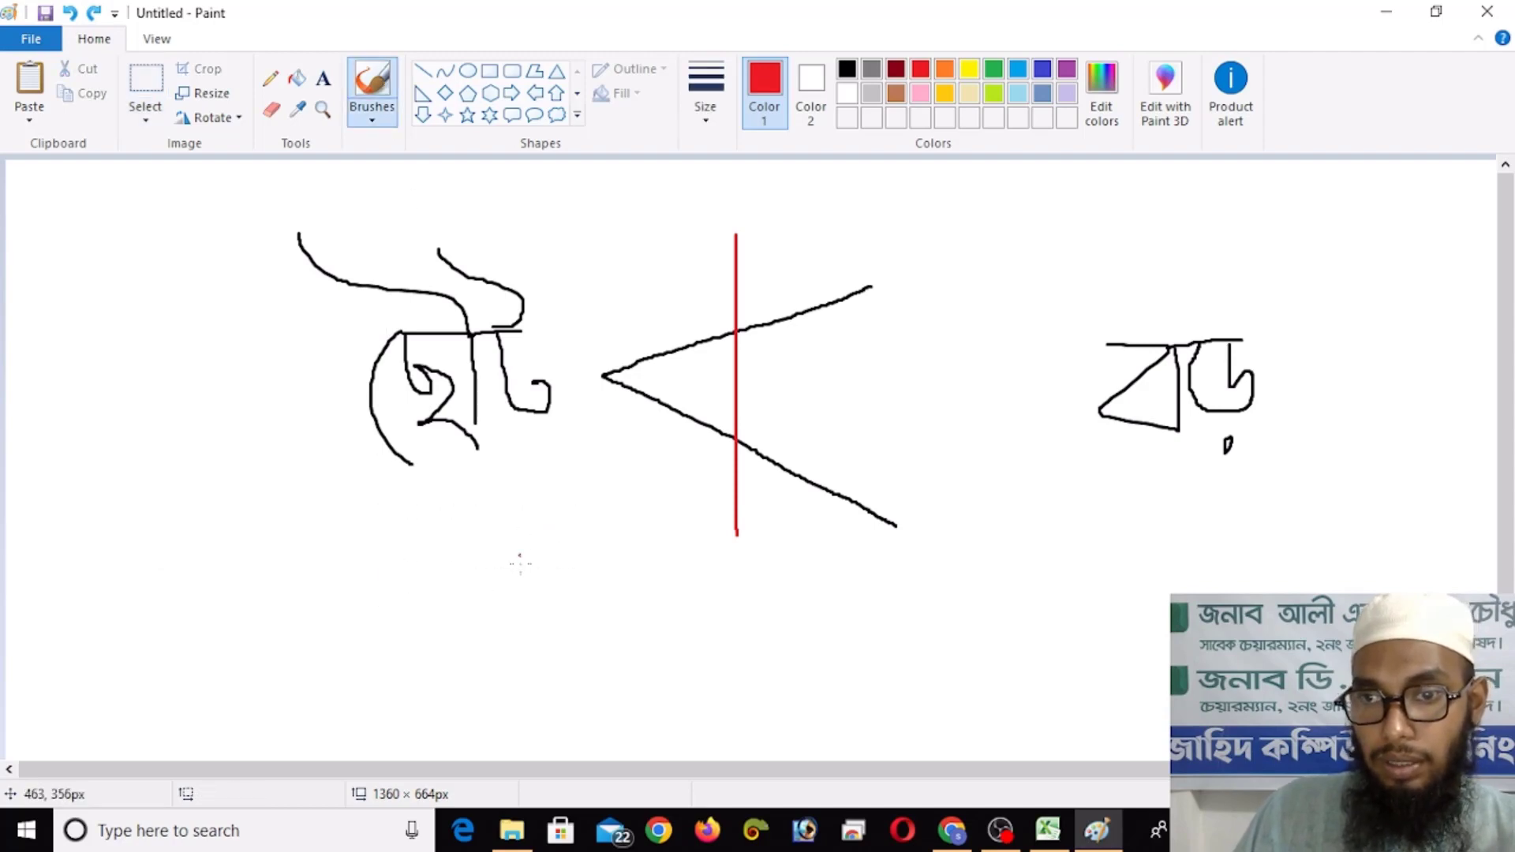
{"action": "mouse_move", "coordinate": [558, 557]}
{"action": "left_mouse_down"}
{"action": "mouse_move", "coordinate": [251, 672]}
{"action": "mouse_move", "coordinate": [579, 739]}
{"action": "left_mouse_up"}
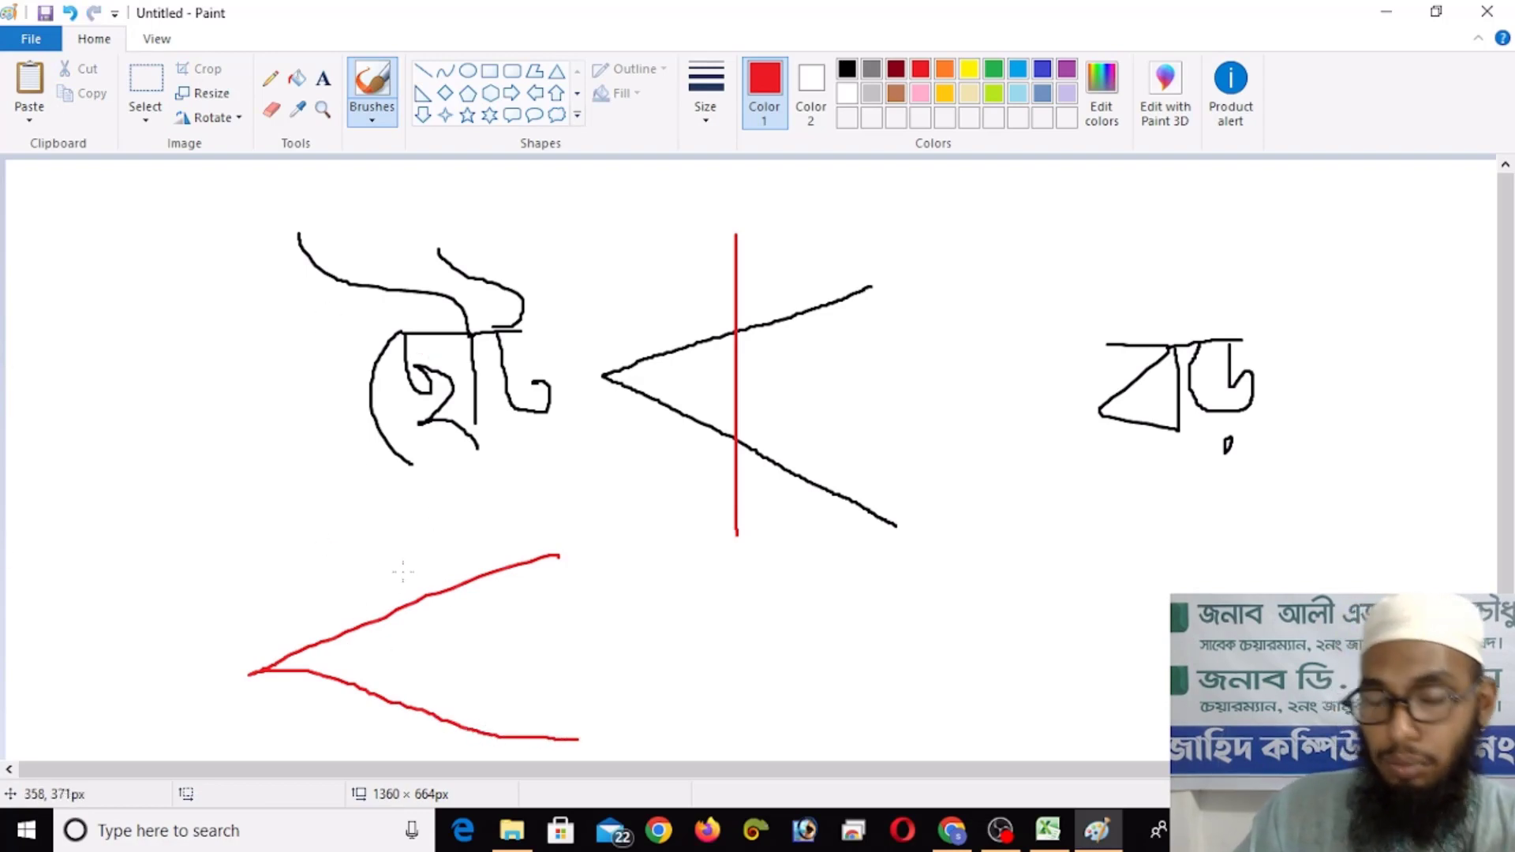
Step: Extend both open ends of the black less-than sign outward with green dashed brush strokes
{"action": "left_click", "coordinate": [994, 71]}
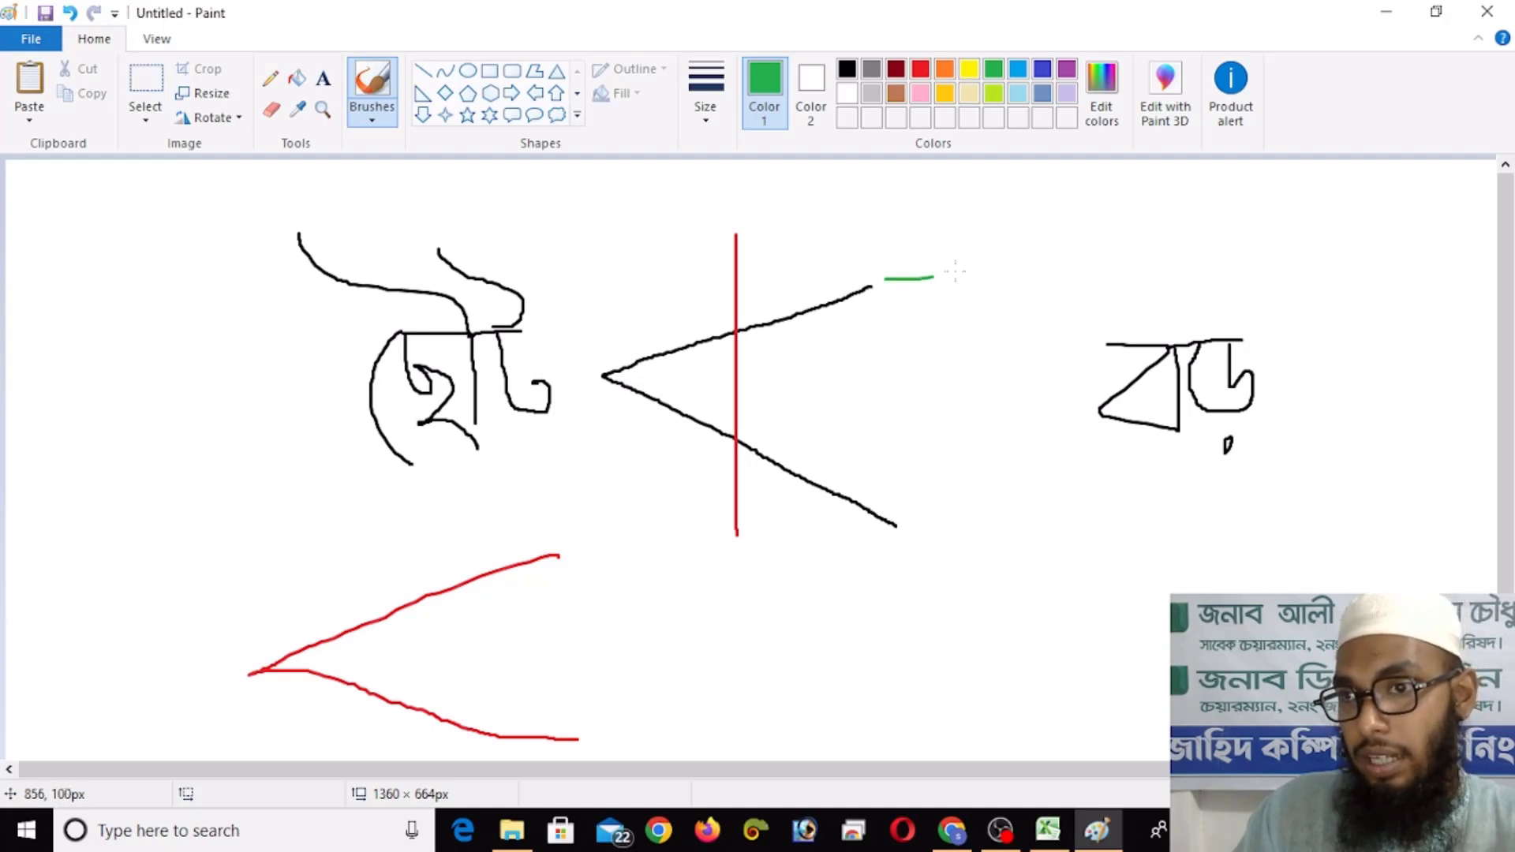
{"action": "left_click_drag", "start_coordinate": [972, 269], "coordinate": [1040, 245]}
{"action": "left_click_drag", "start_coordinate": [1084, 240], "coordinate": [1167, 210]}
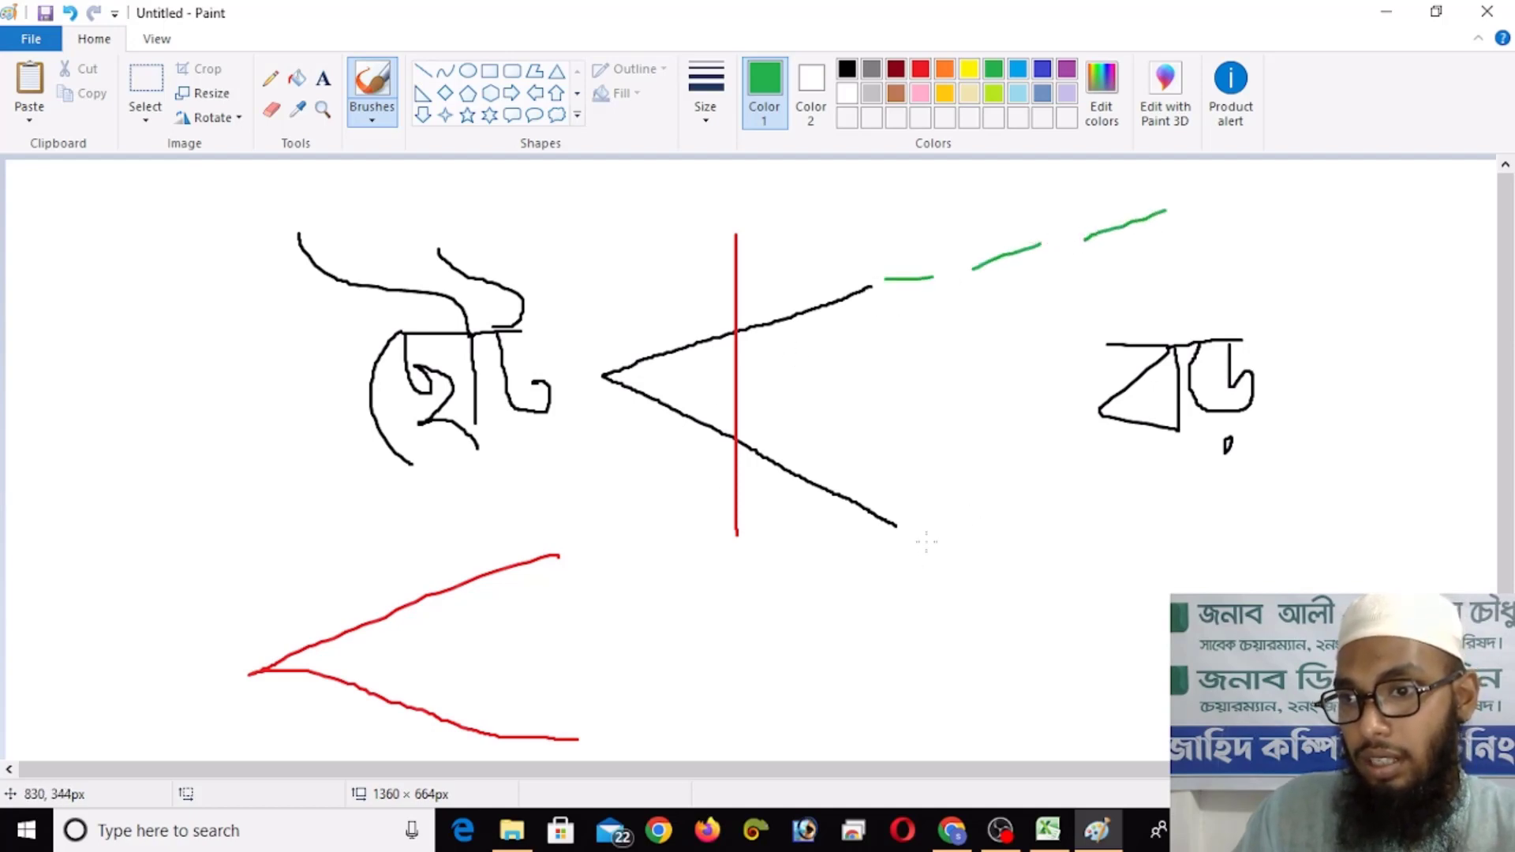
{"action": "left_click_drag", "start_coordinate": [1018, 575], "coordinate": [1125, 651]}
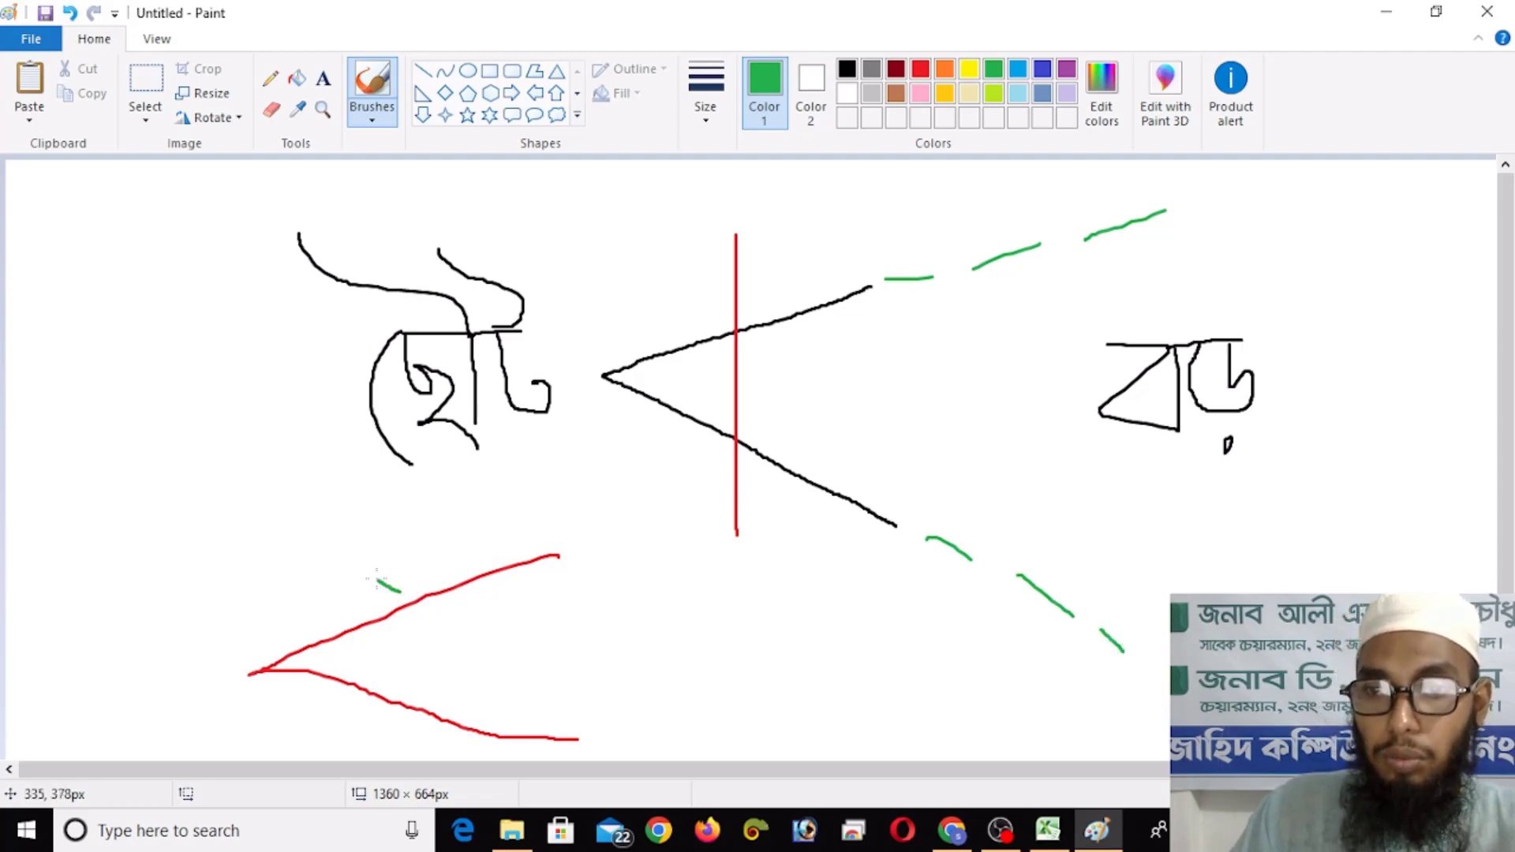
Step: Circle the vertex of the red less-than sign in green and draw a green arrow from it to the word ছোট
{"action": "mouse_move", "coordinate": [377, 580]}
{"action": "left_mouse_down"}
{"action": "mouse_move", "coordinate": [268, 570]}
{"action": "mouse_move", "coordinate": [189, 706]}
{"action": "mouse_move", "coordinate": [300, 789]}
{"action": "mouse_move", "coordinate": [415, 668]}
{"action": "mouse_move", "coordinate": [397, 594]}
{"action": "left_mouse_up"}
{"action": "left_click_drag", "start_coordinate": [315, 545], "coordinate": [360, 467]}
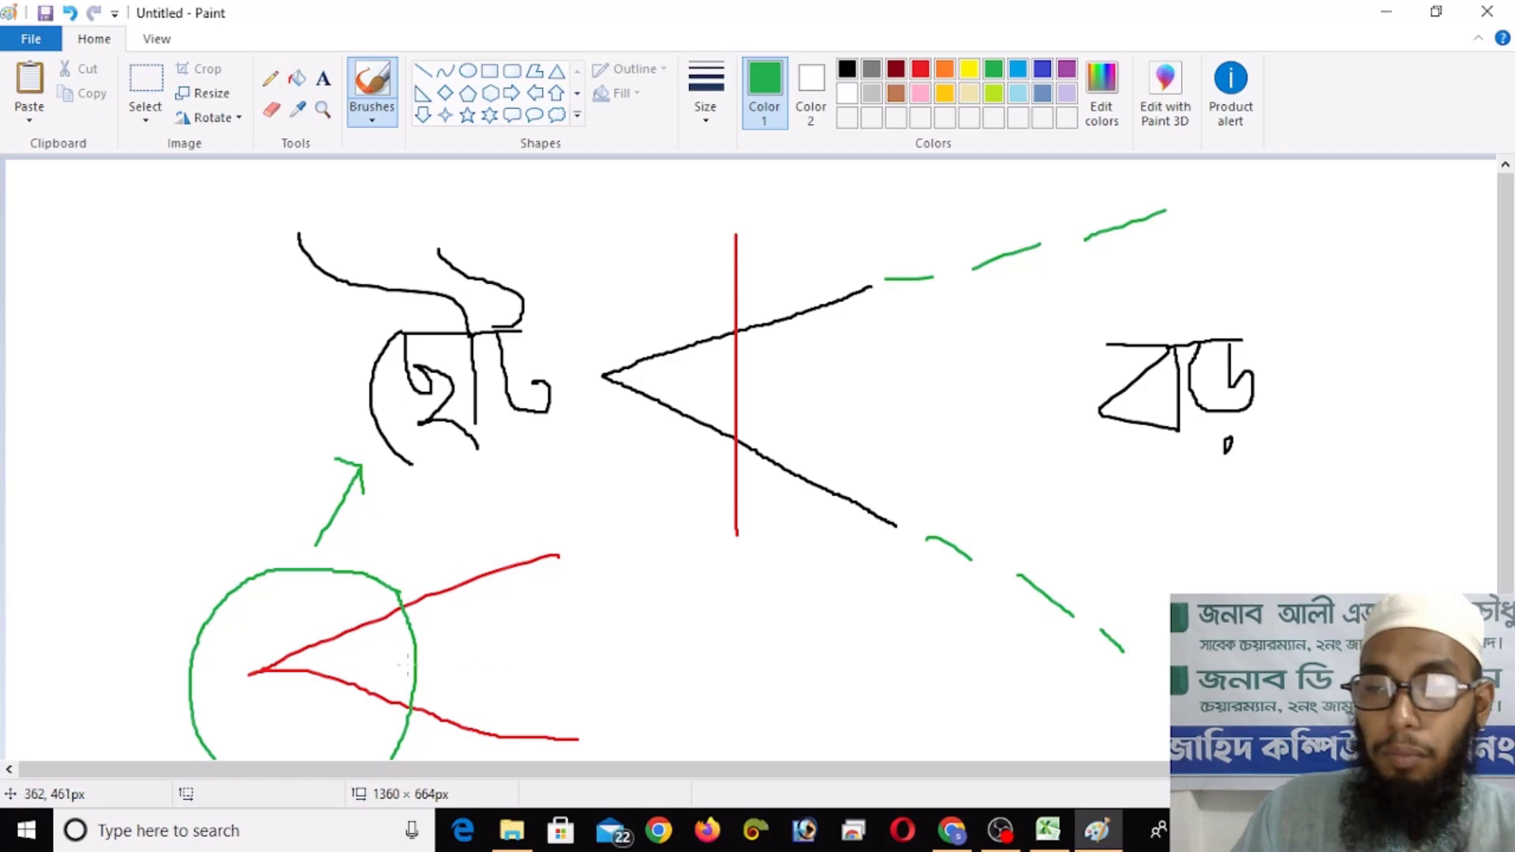
Step: Select the area containing the red less-than sign, green circle and arrow, and delete it
{"action": "left_click", "coordinate": [131, 85]}
{"action": "left_click_drag", "start_coordinate": [150, 440], "coordinate": [619, 838]}
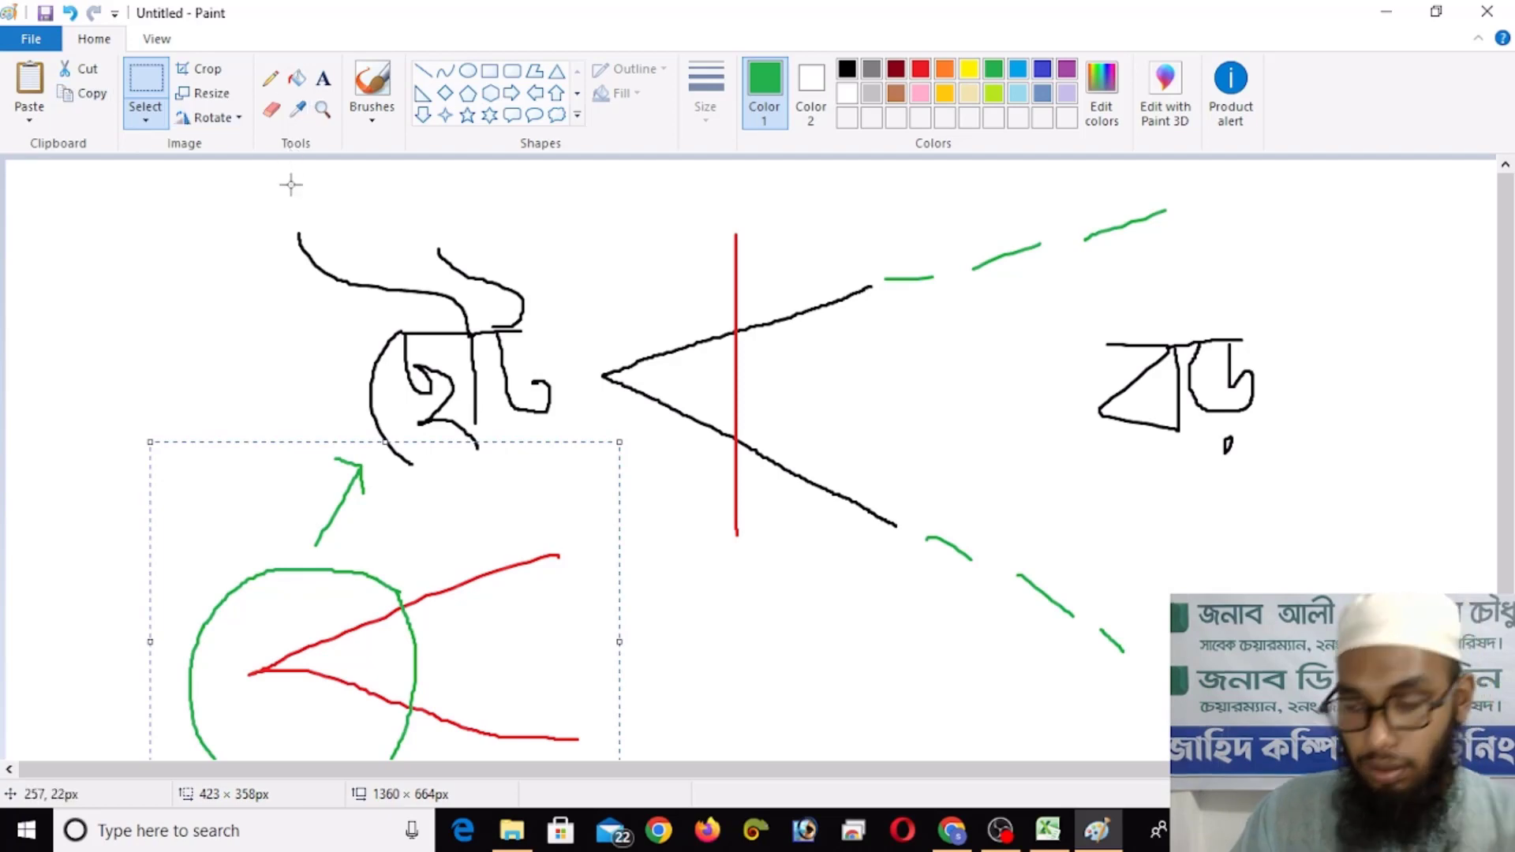
{"action": "key", "text": "Delete"}
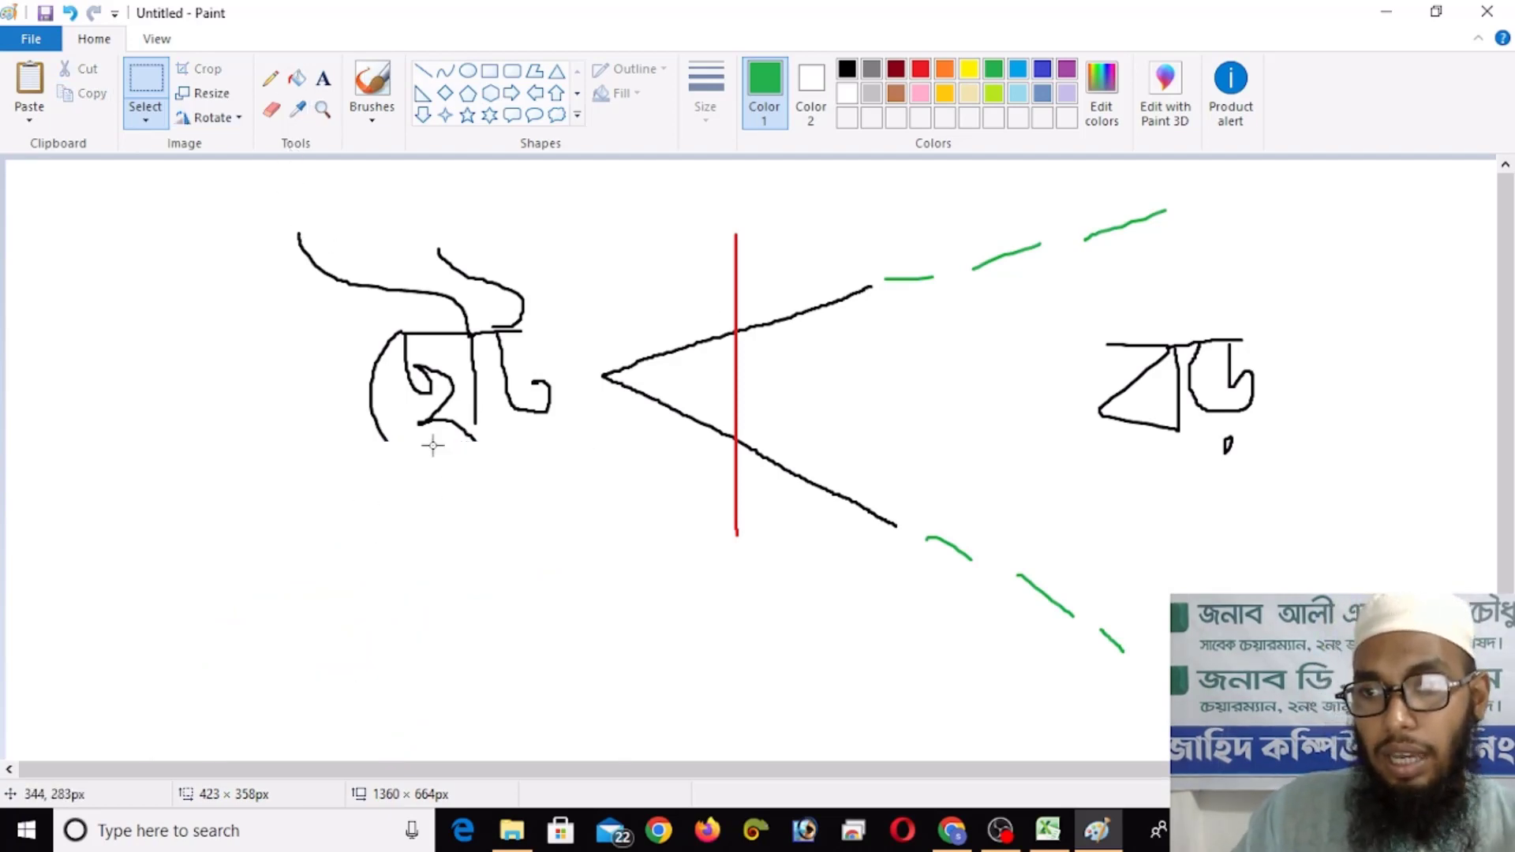
Step: Brush a black greater-than sign in the cleared area below the word ছোট
{"action": "left_click", "coordinate": [847, 69]}
{"action": "left_click_drag", "start_coordinate": [227, 467], "coordinate": [451, 611]}
{"action": "left_click", "coordinate": [383, 82]}
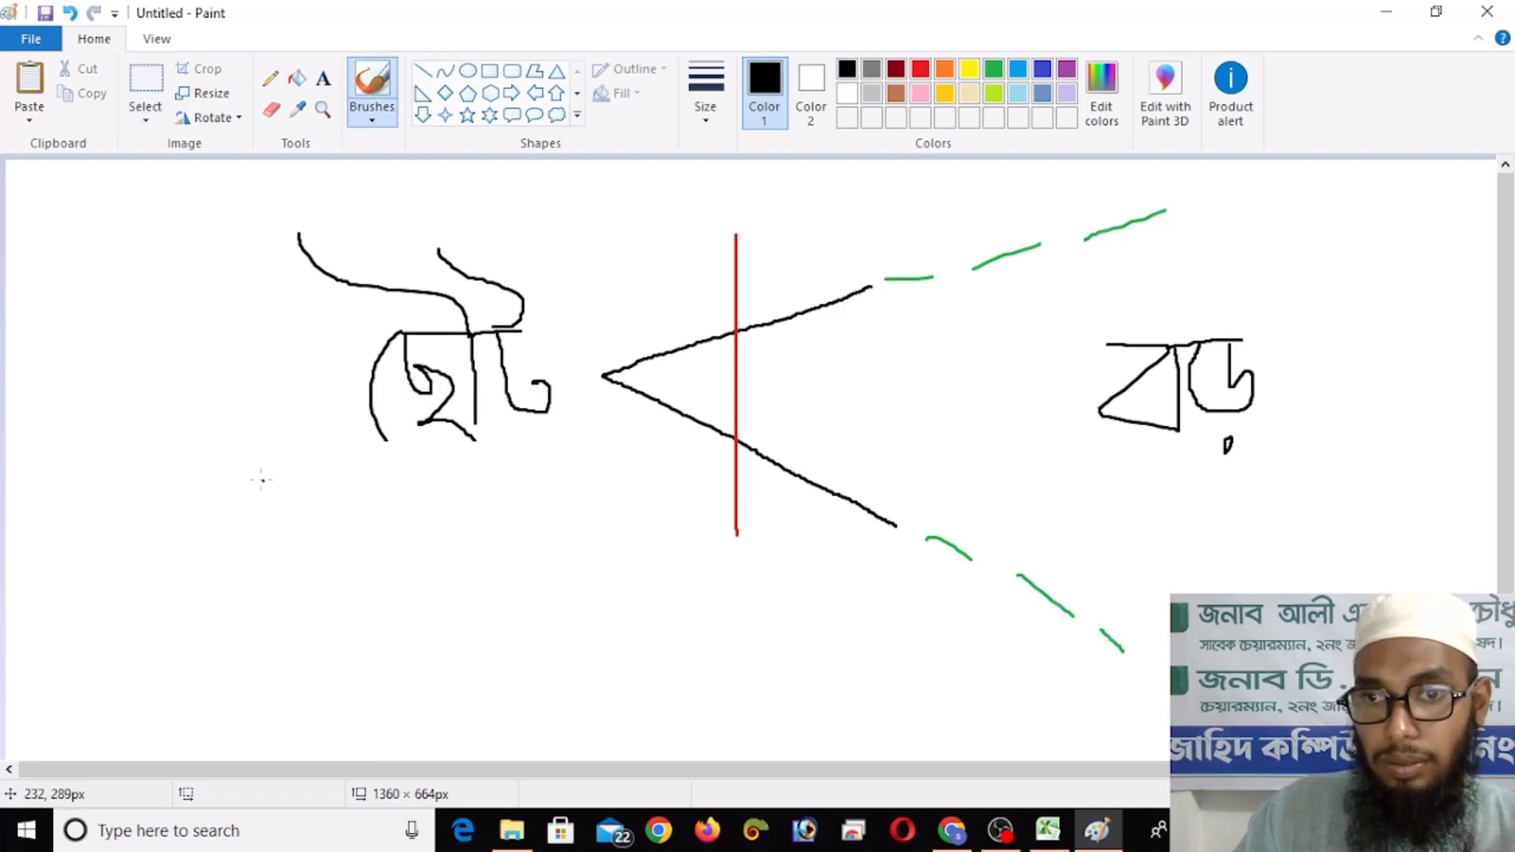
{"action": "mouse_move", "coordinate": [240, 465]}
{"action": "left_mouse_down"}
{"action": "mouse_move", "coordinate": [498, 619]}
{"action": "mouse_move", "coordinate": [261, 710]}
{"action": "left_mouse_up"}
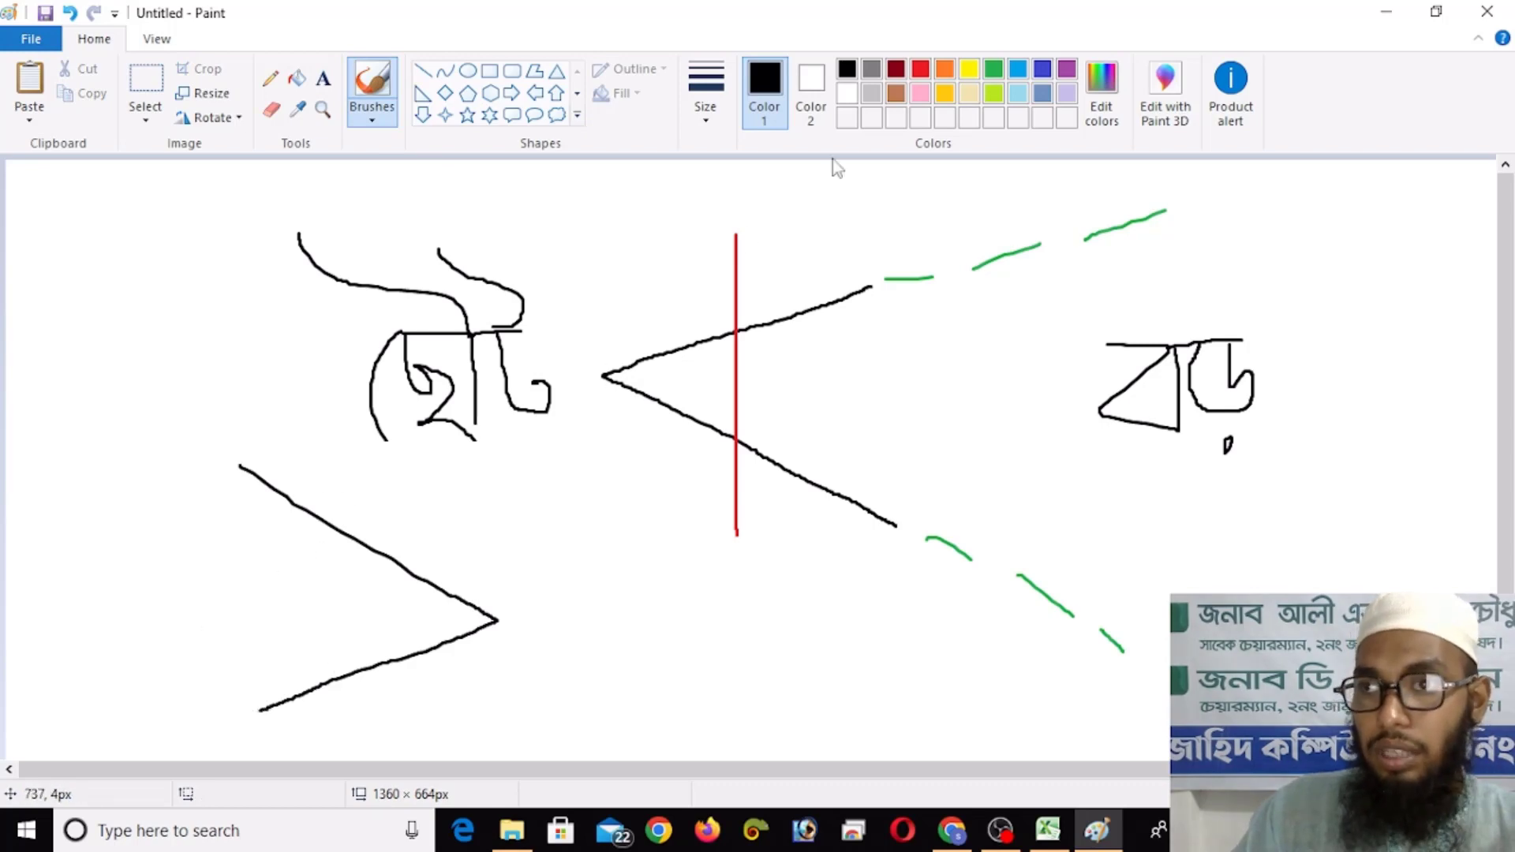
Step: Circle the open side of the greater-than sign in green and extend its two ends with green dashes
{"action": "left_click", "coordinate": [994, 69]}
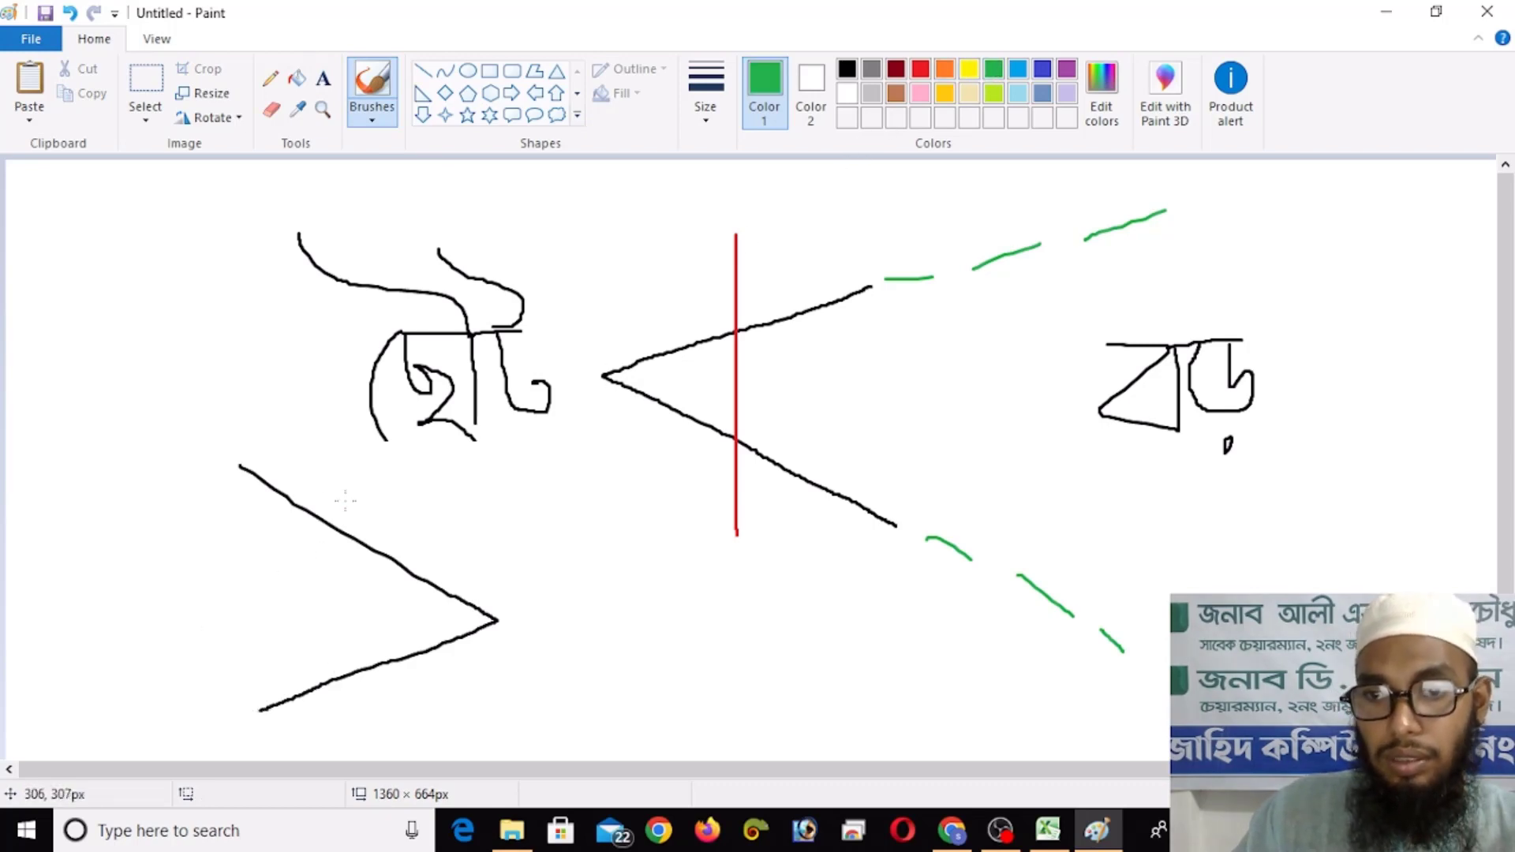
{"action": "mouse_move", "coordinate": [331, 463]}
{"action": "left_mouse_down"}
{"action": "mouse_move", "coordinate": [207, 430]}
{"action": "mouse_move", "coordinate": [142, 602]}
{"action": "mouse_move", "coordinate": [227, 767]}
{"action": "left_mouse_up"}
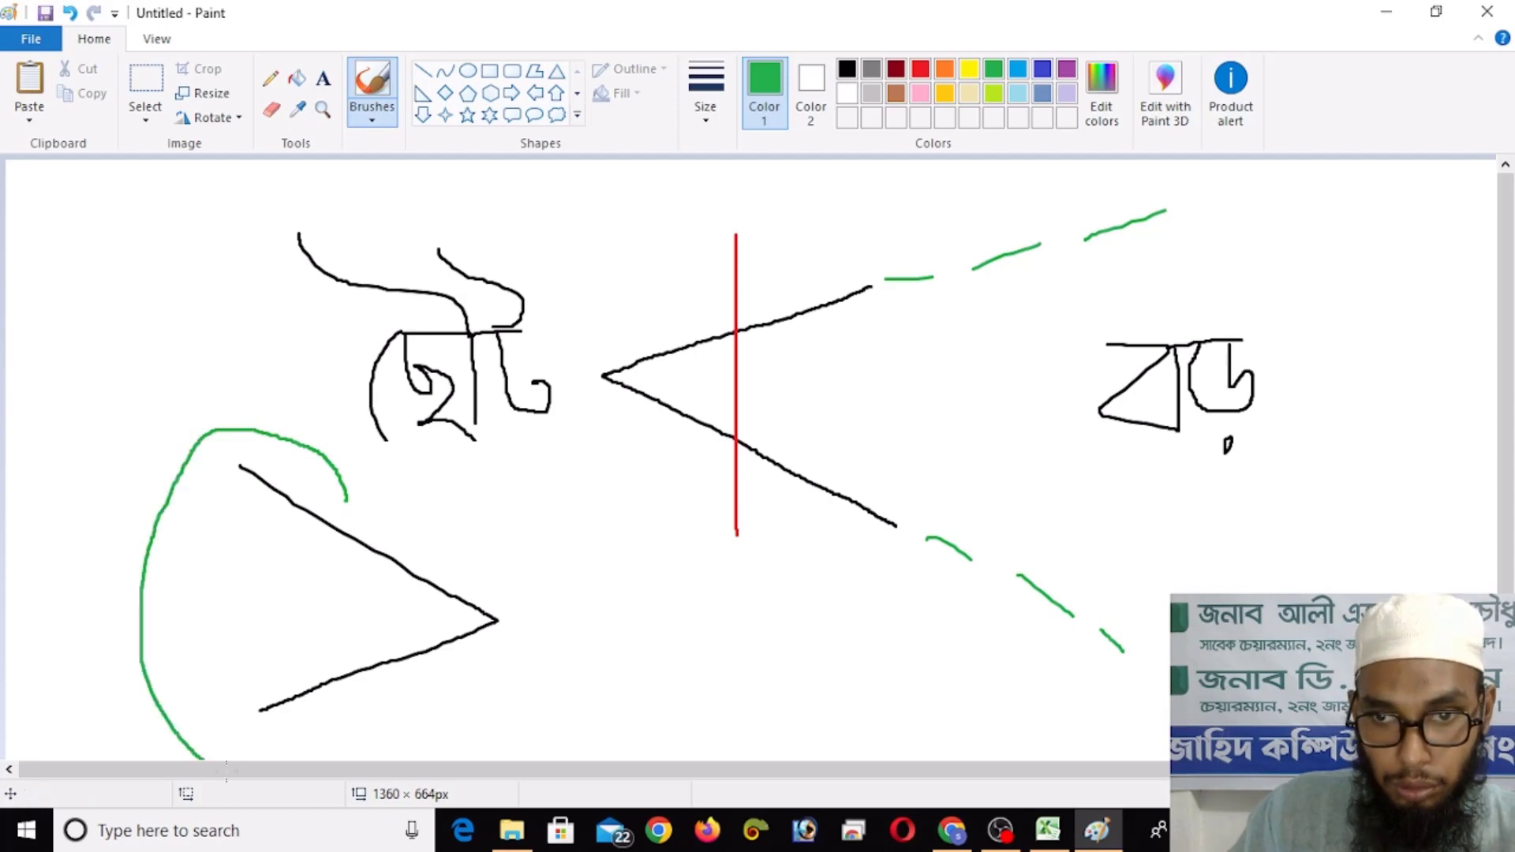
{"action": "left_click_drag", "start_coordinate": [364, 736], "coordinate": [389, 572]}
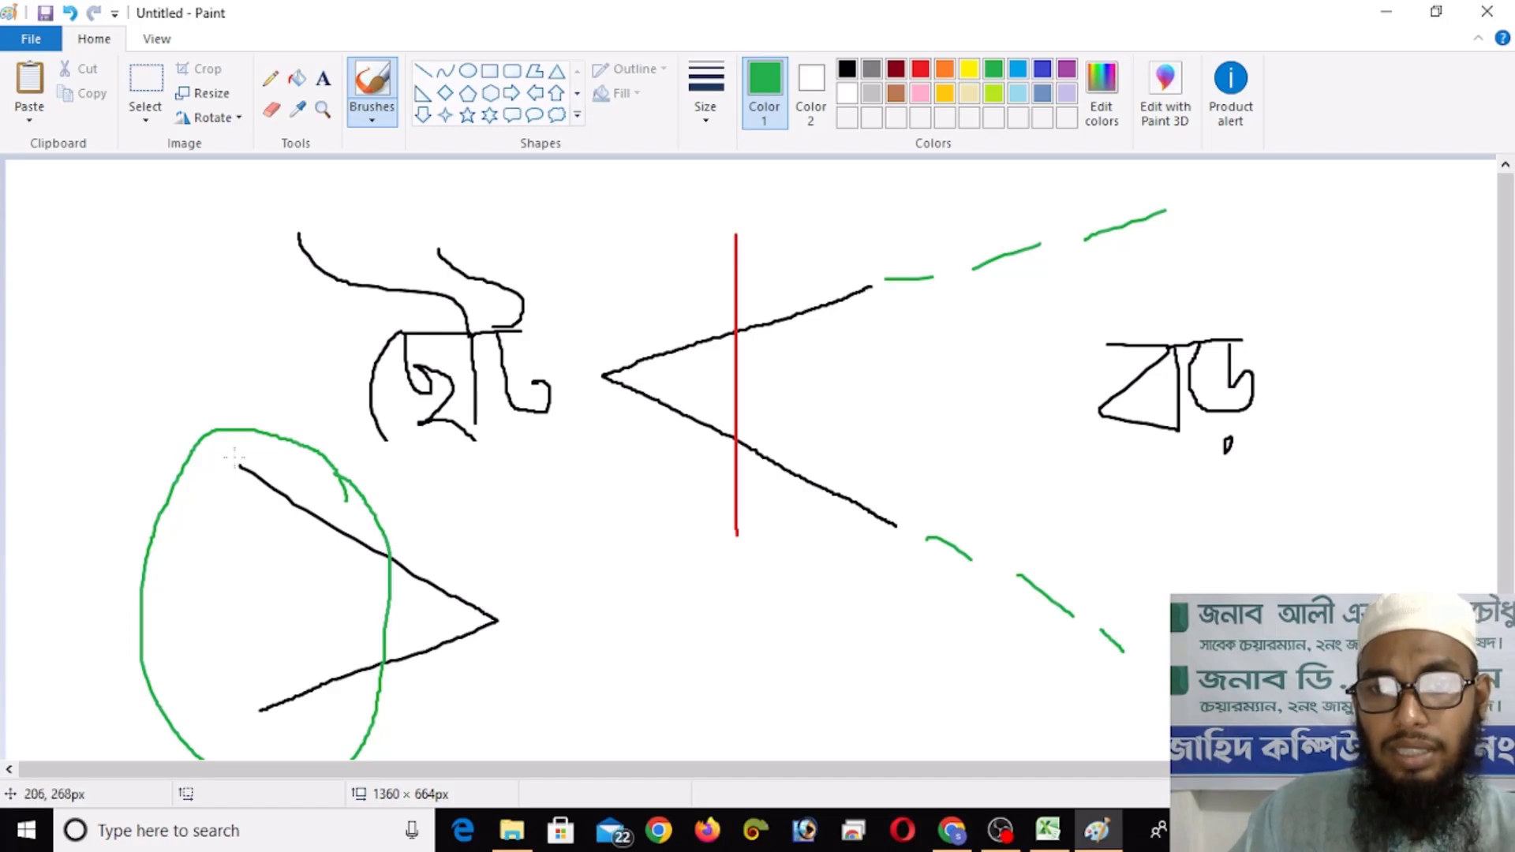
{"action": "left_click_drag", "start_coordinate": [235, 461], "coordinate": [15, 324]}
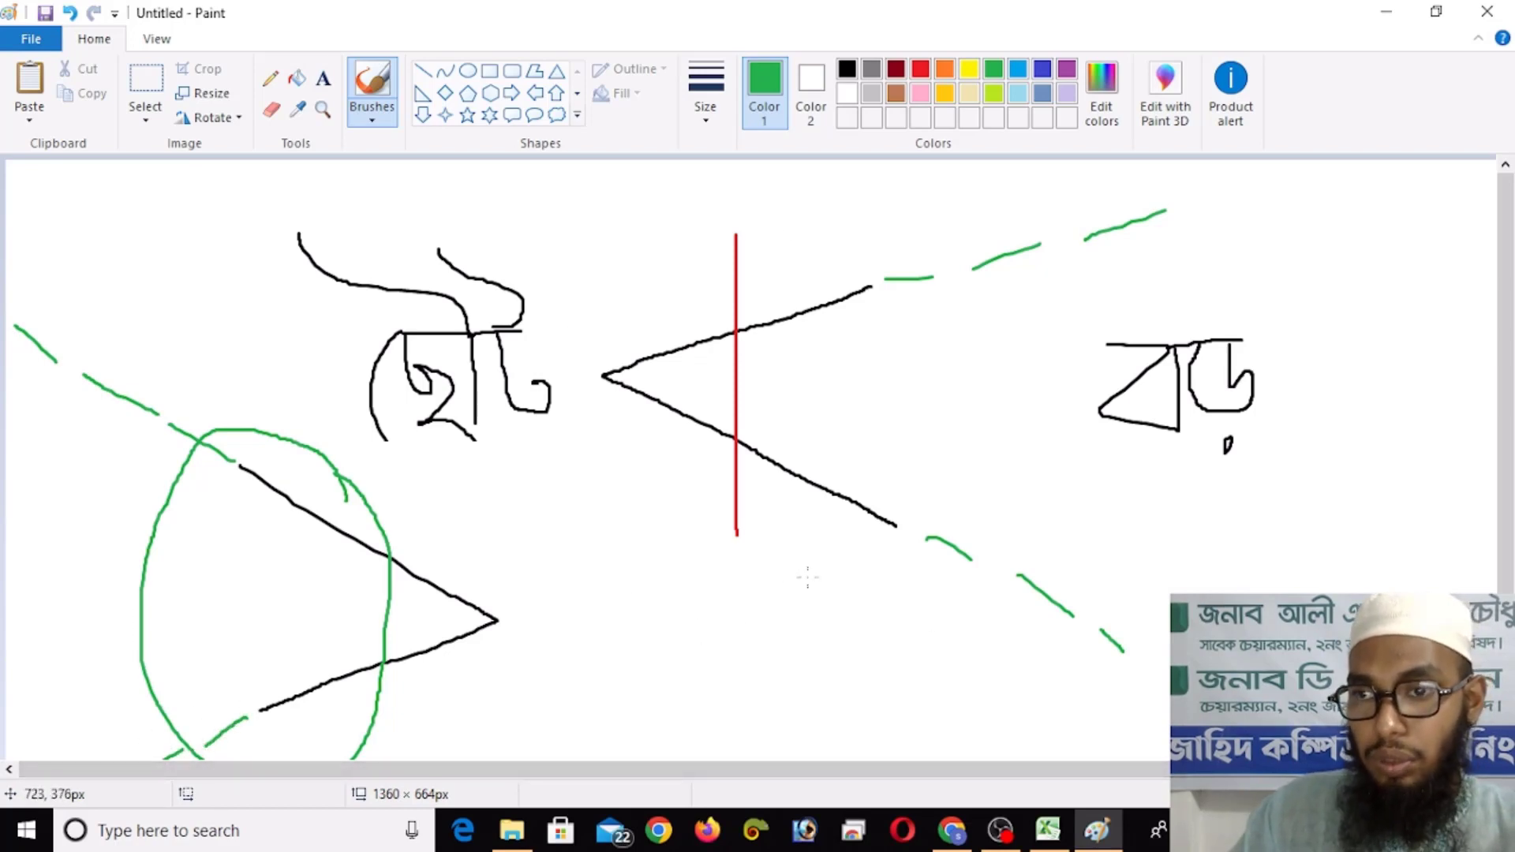
Step: Brush a black less-than sign beside the greater-than sign, with its vertex circled and an arrow pointing to the word ছোট
{"action": "left_click", "coordinate": [847, 69]}
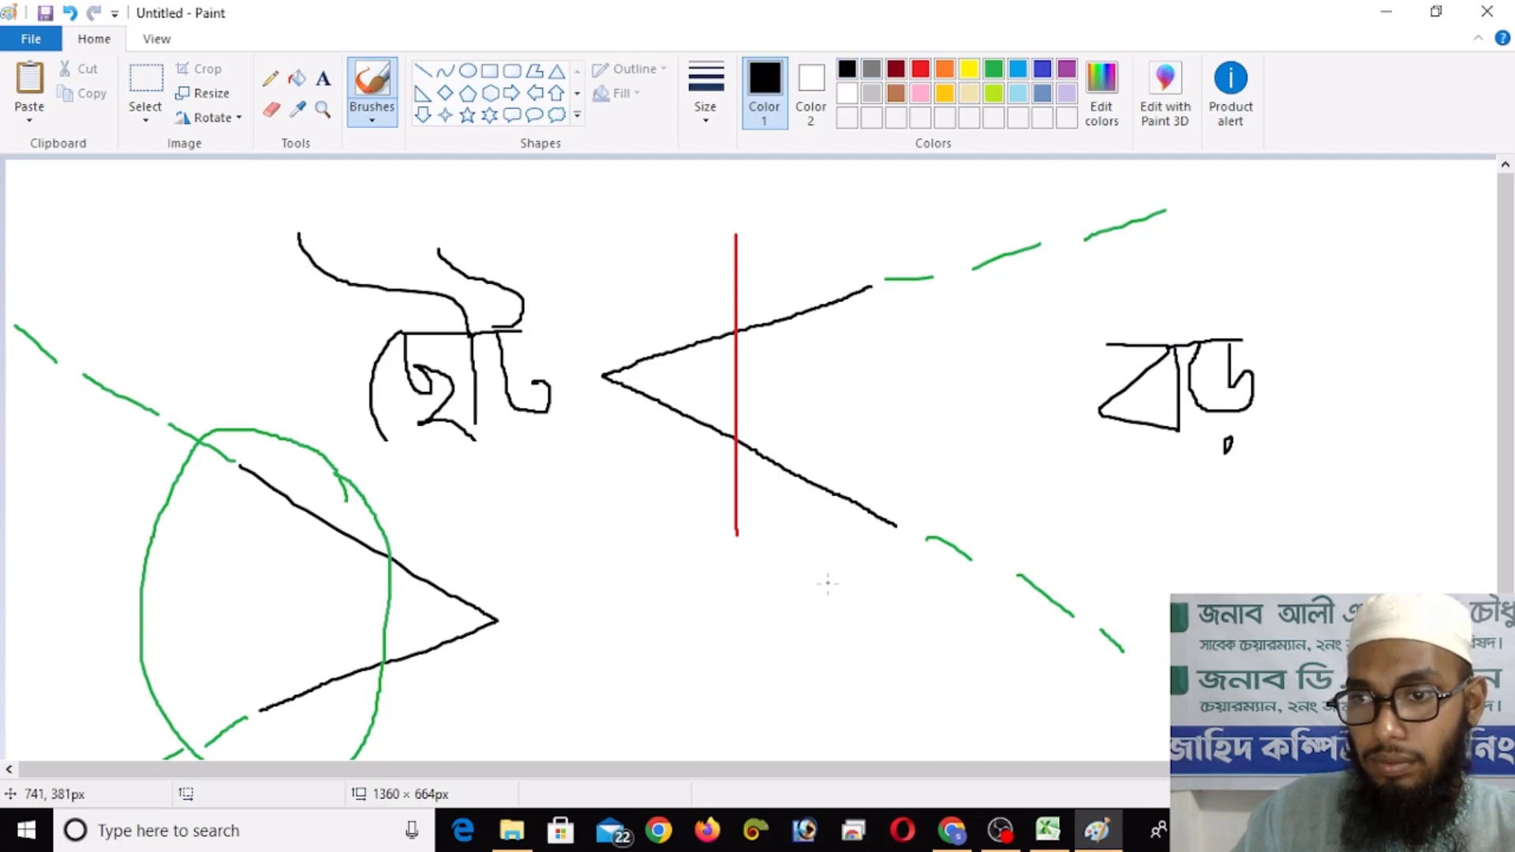
{"action": "mouse_move", "coordinate": [852, 591]}
{"action": "left_mouse_down"}
{"action": "mouse_move", "coordinate": [631, 684]}
{"action": "mouse_move", "coordinate": [932, 753]}
{"action": "left_mouse_up"}
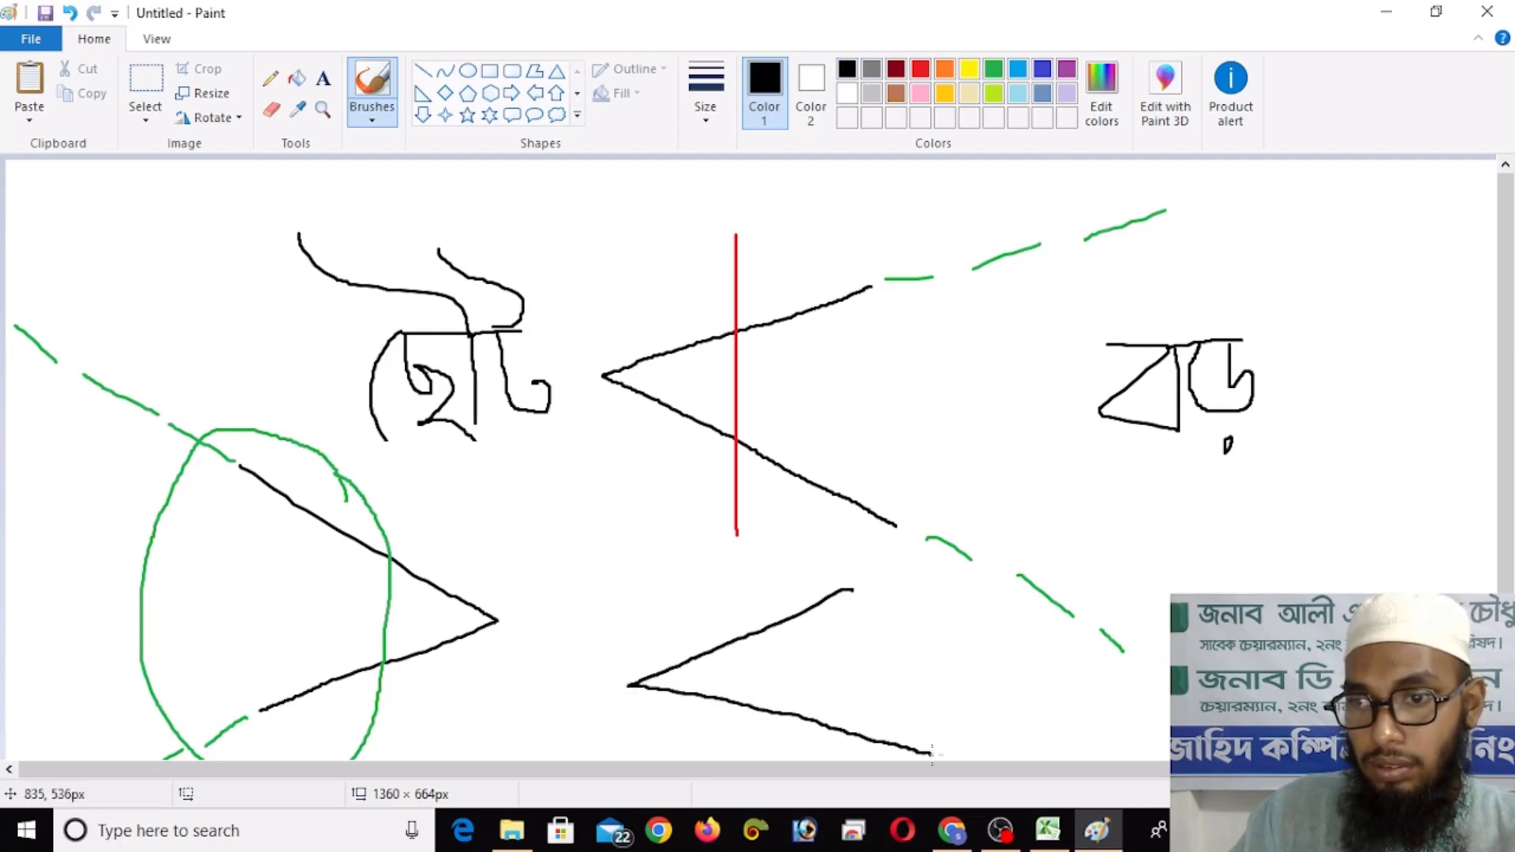
{"action": "mouse_move", "coordinate": [728, 628]}
{"action": "left_mouse_down"}
{"action": "mouse_move", "coordinate": [600, 623]}
{"action": "mouse_move", "coordinate": [592, 730]}
{"action": "mouse_move", "coordinate": [766, 695]}
{"action": "mouse_move", "coordinate": [701, 584]}
{"action": "mouse_move", "coordinate": [661, 601]}
{"action": "left_mouse_up"}
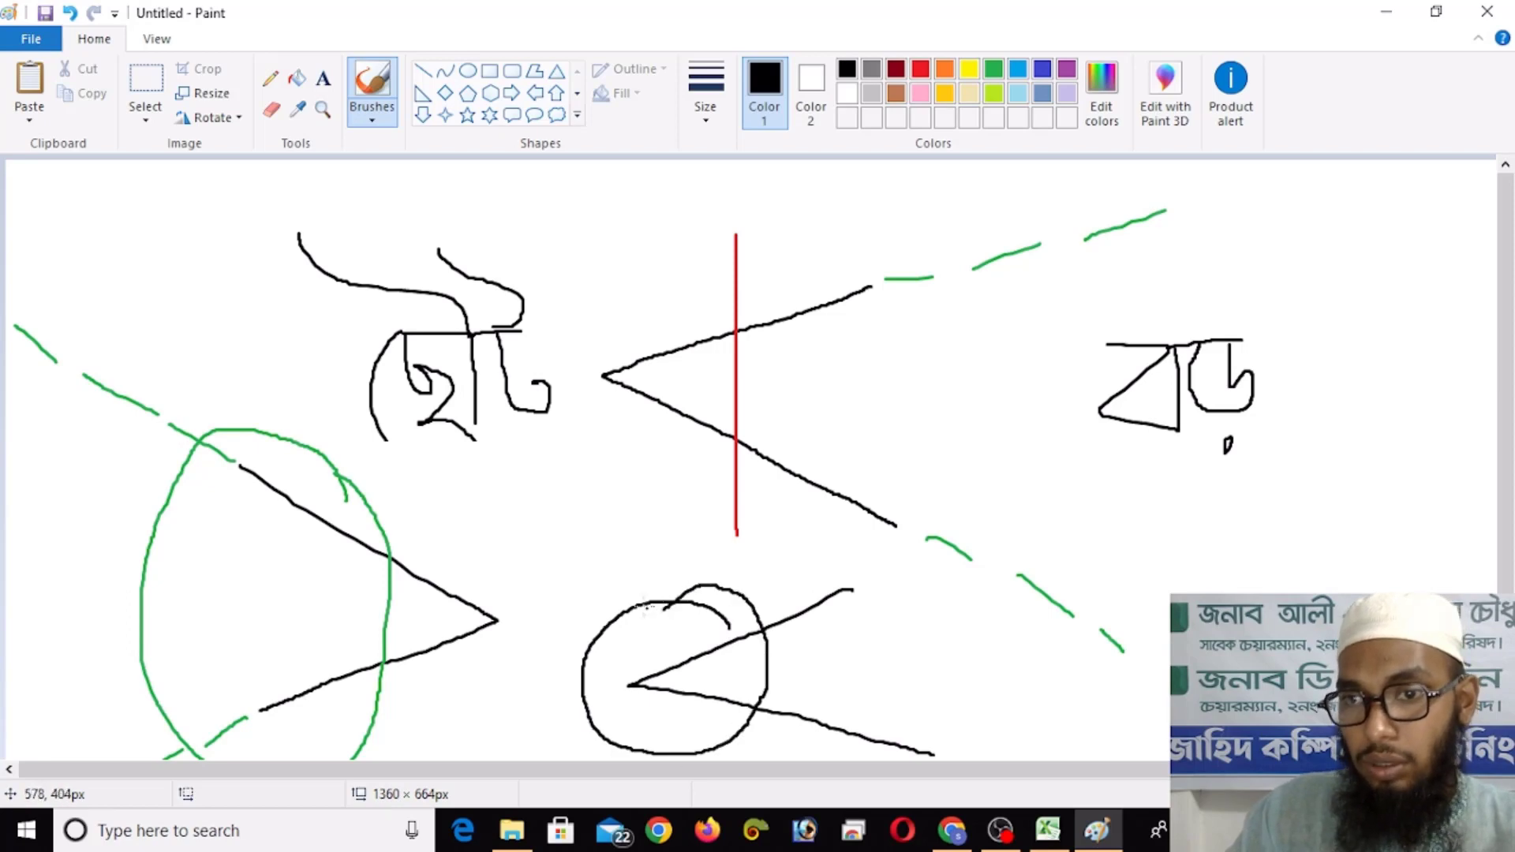
{"action": "mouse_move", "coordinate": [622, 543]}
{"action": "left_mouse_down"}
{"action": "mouse_move", "coordinate": [566, 439]}
{"action": "mouse_move", "coordinate": [613, 466]}
{"action": "left_mouse_up"}
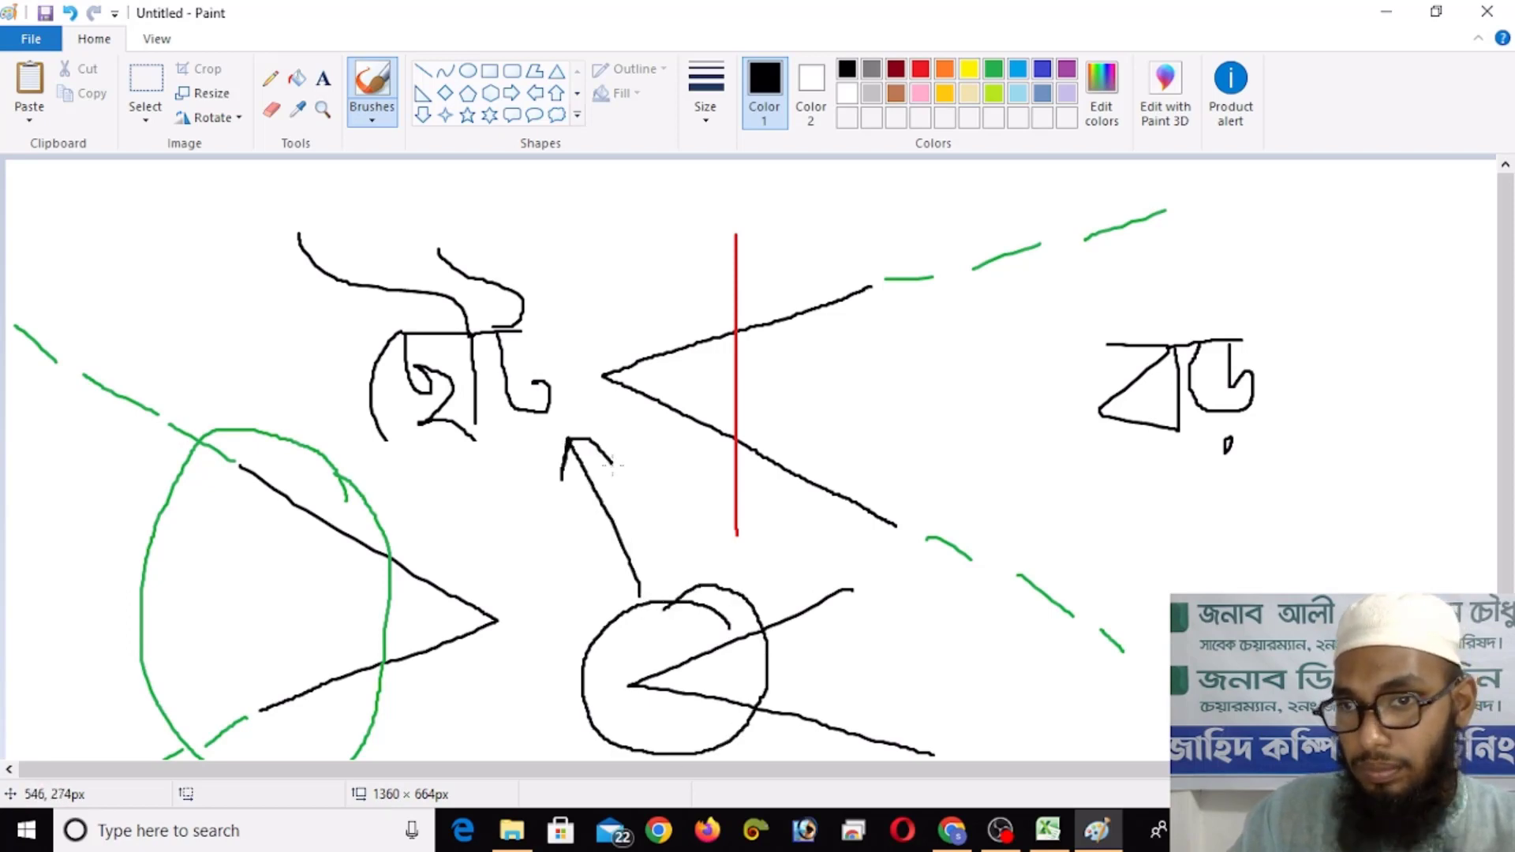
Step: Select the whole visible drawing area and delete its contents to clear the canvas
{"action": "left_click", "coordinate": [146, 80]}
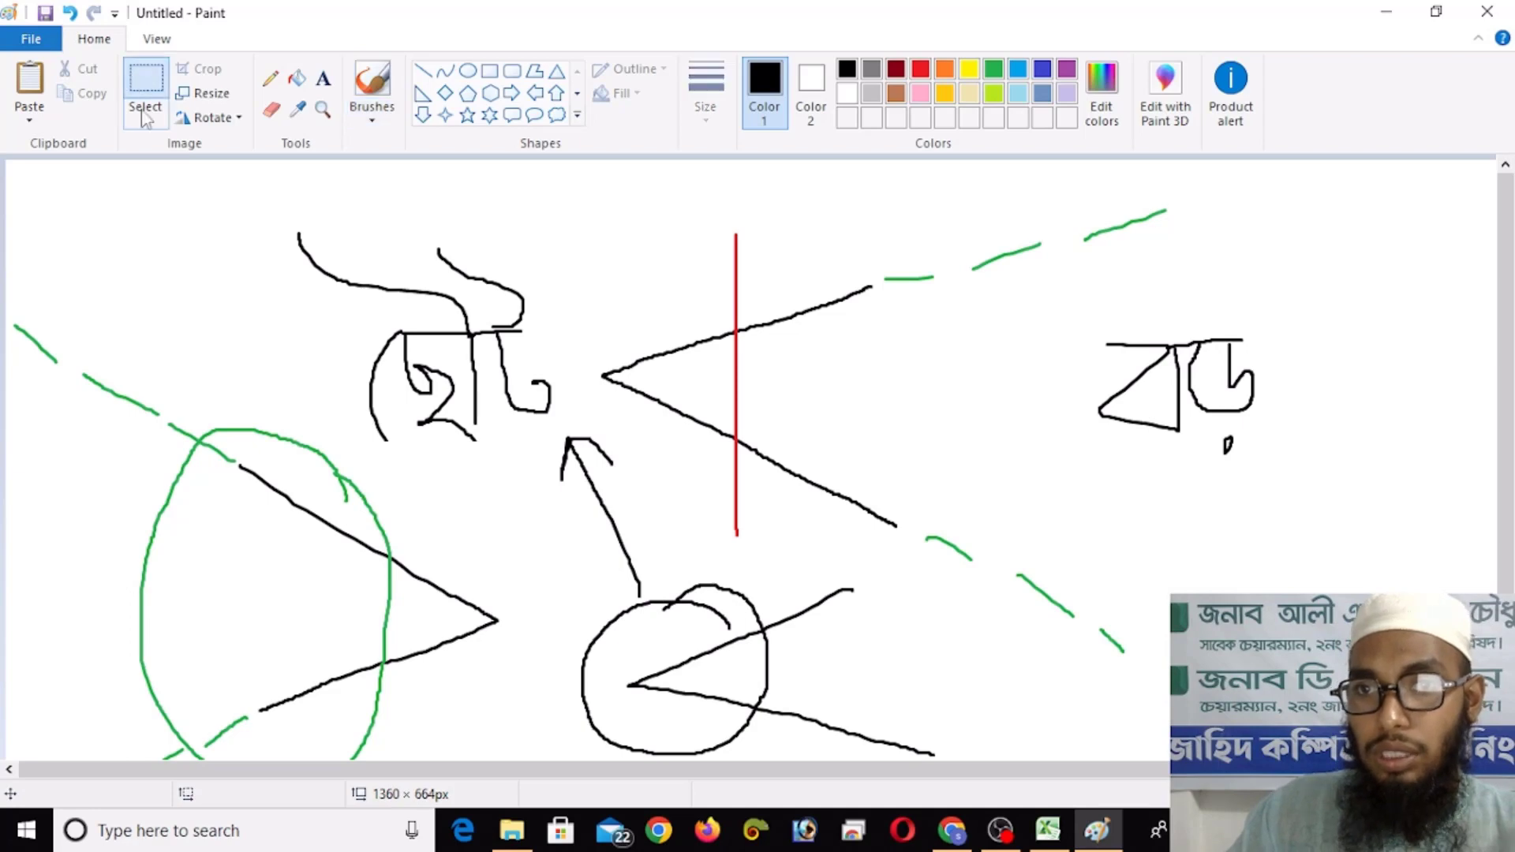
{"action": "left_click_drag", "start_coordinate": [10, 170], "coordinate": [1491, 846]}
{"action": "key", "text": "Delete"}
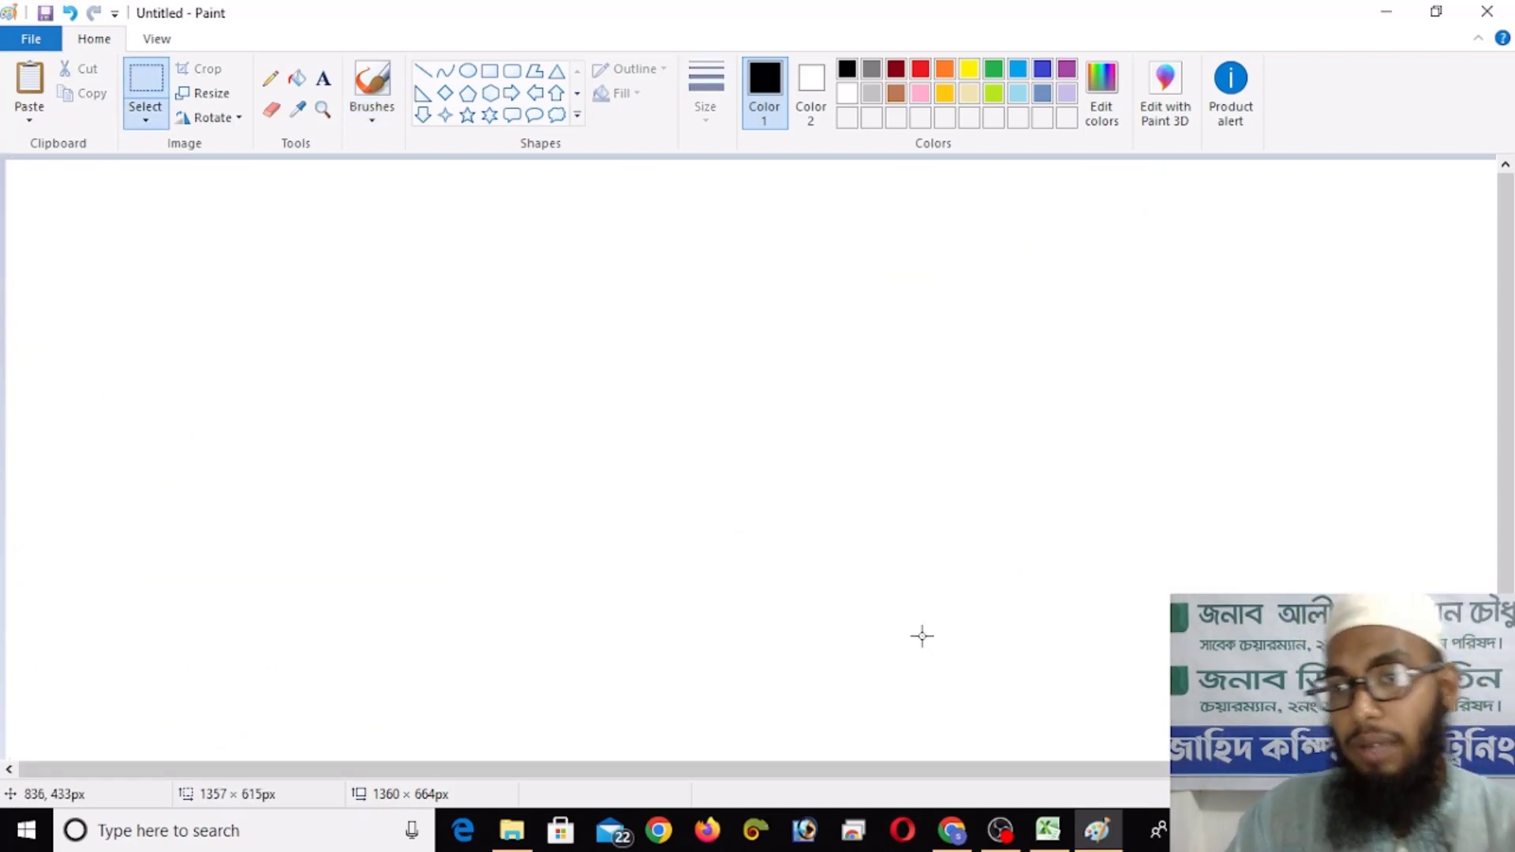
Step: Switch to the tax workbook in Excel and begin an IF formula in D3 that refers to income cell C3
{"action": "left_click", "coordinate": [1052, 835]}
{"action": "left_click", "coordinate": [590, 328]}
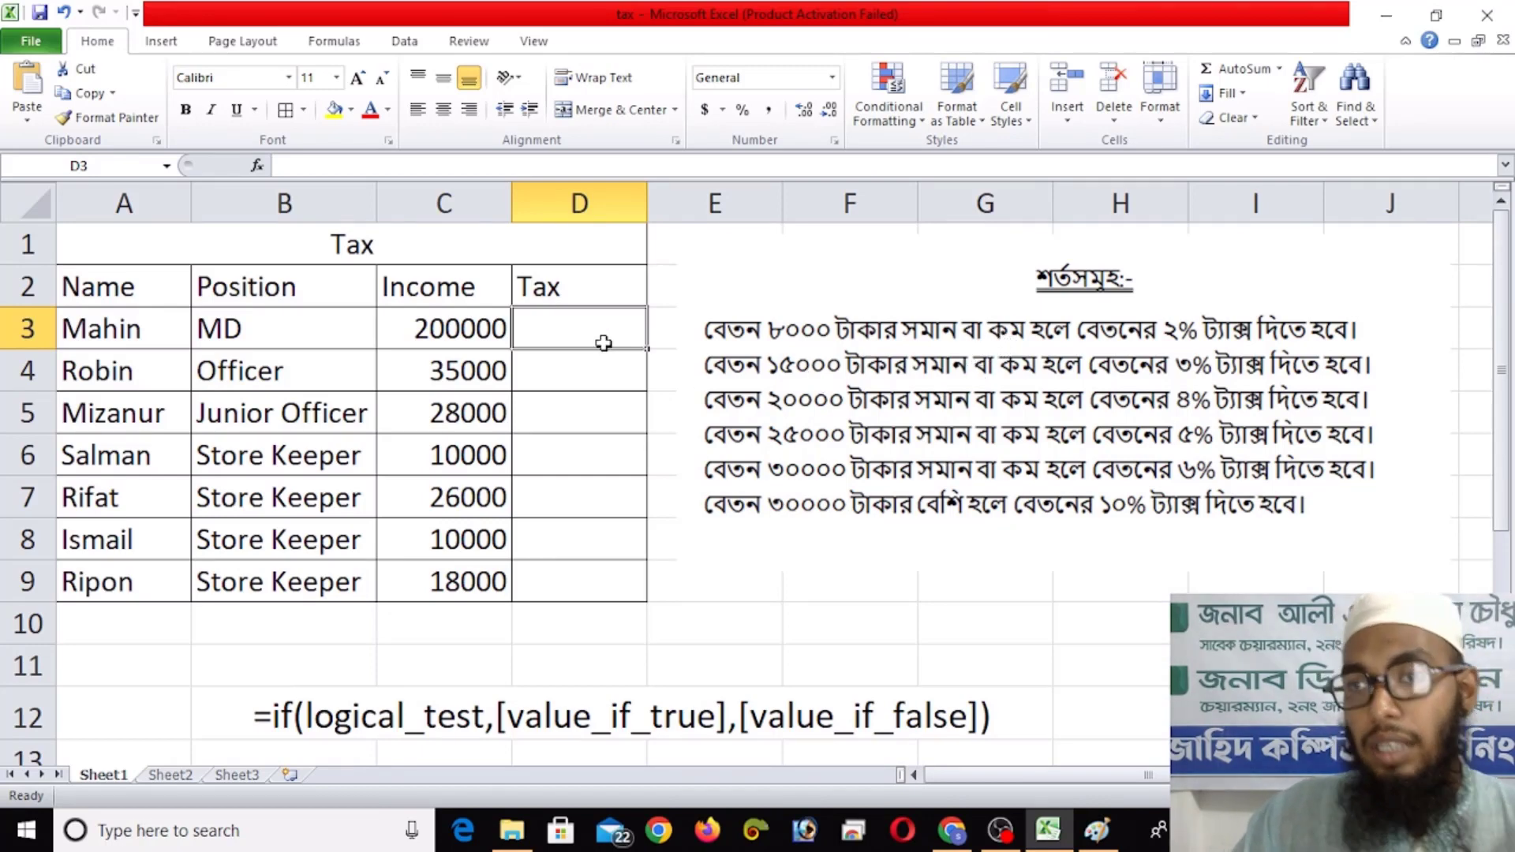
{"action": "type", "text": "="}
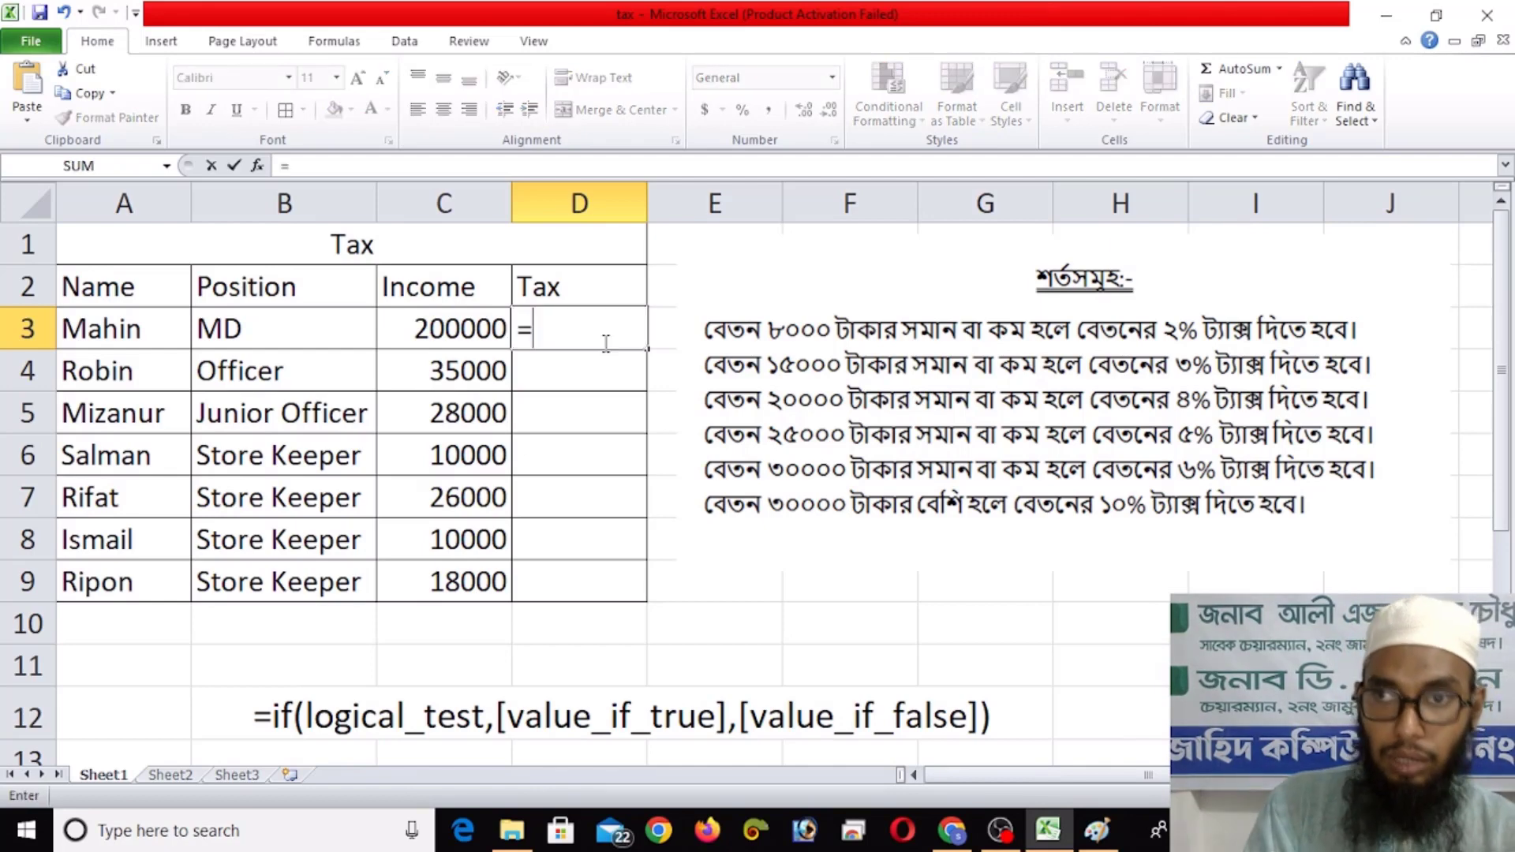
{"action": "type", "text": "if"}
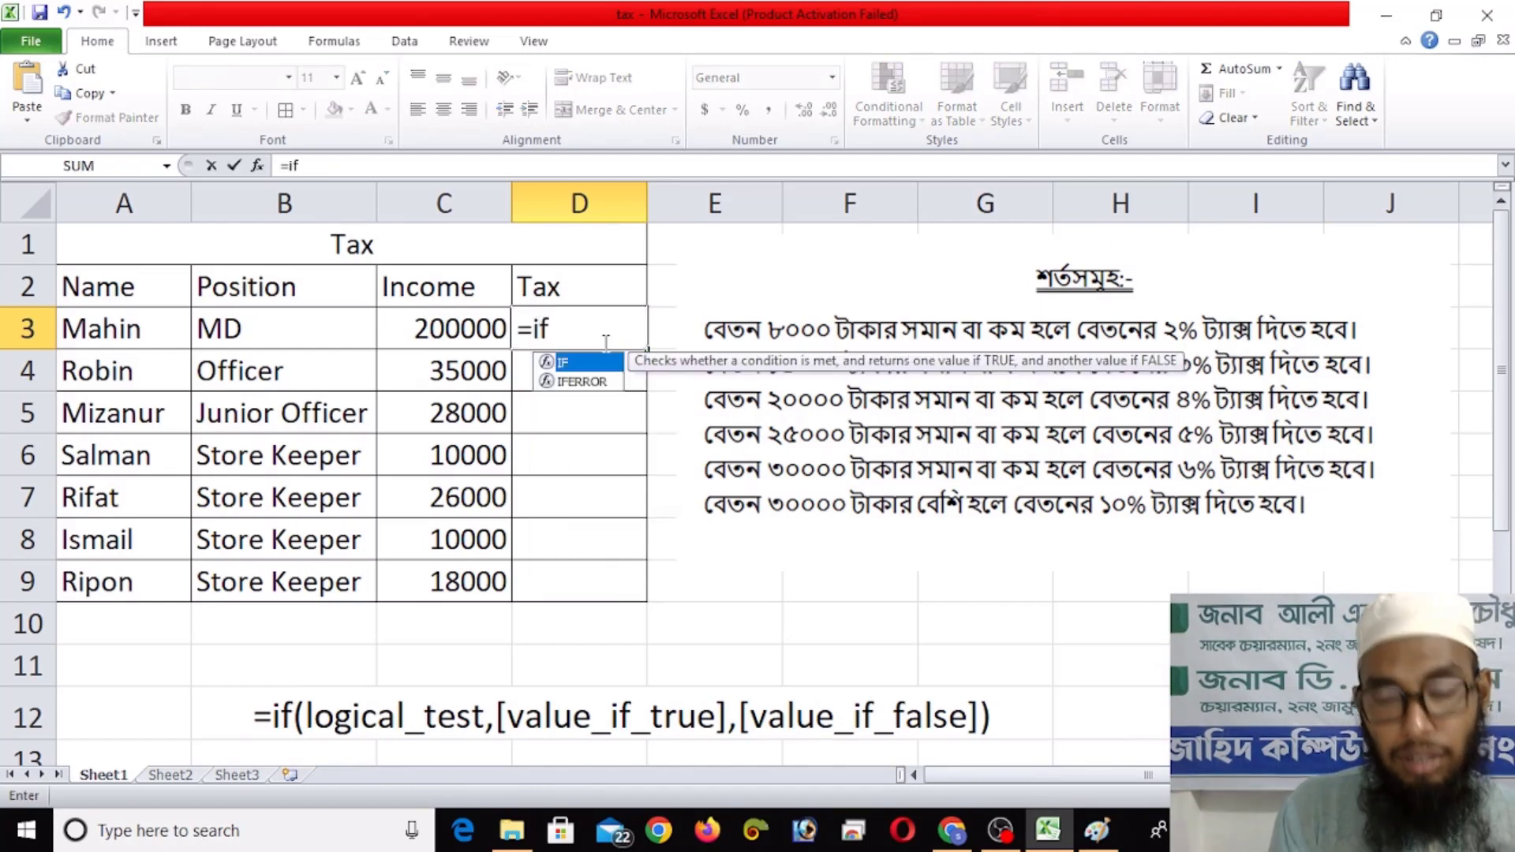
{"action": "type", "text": "("}
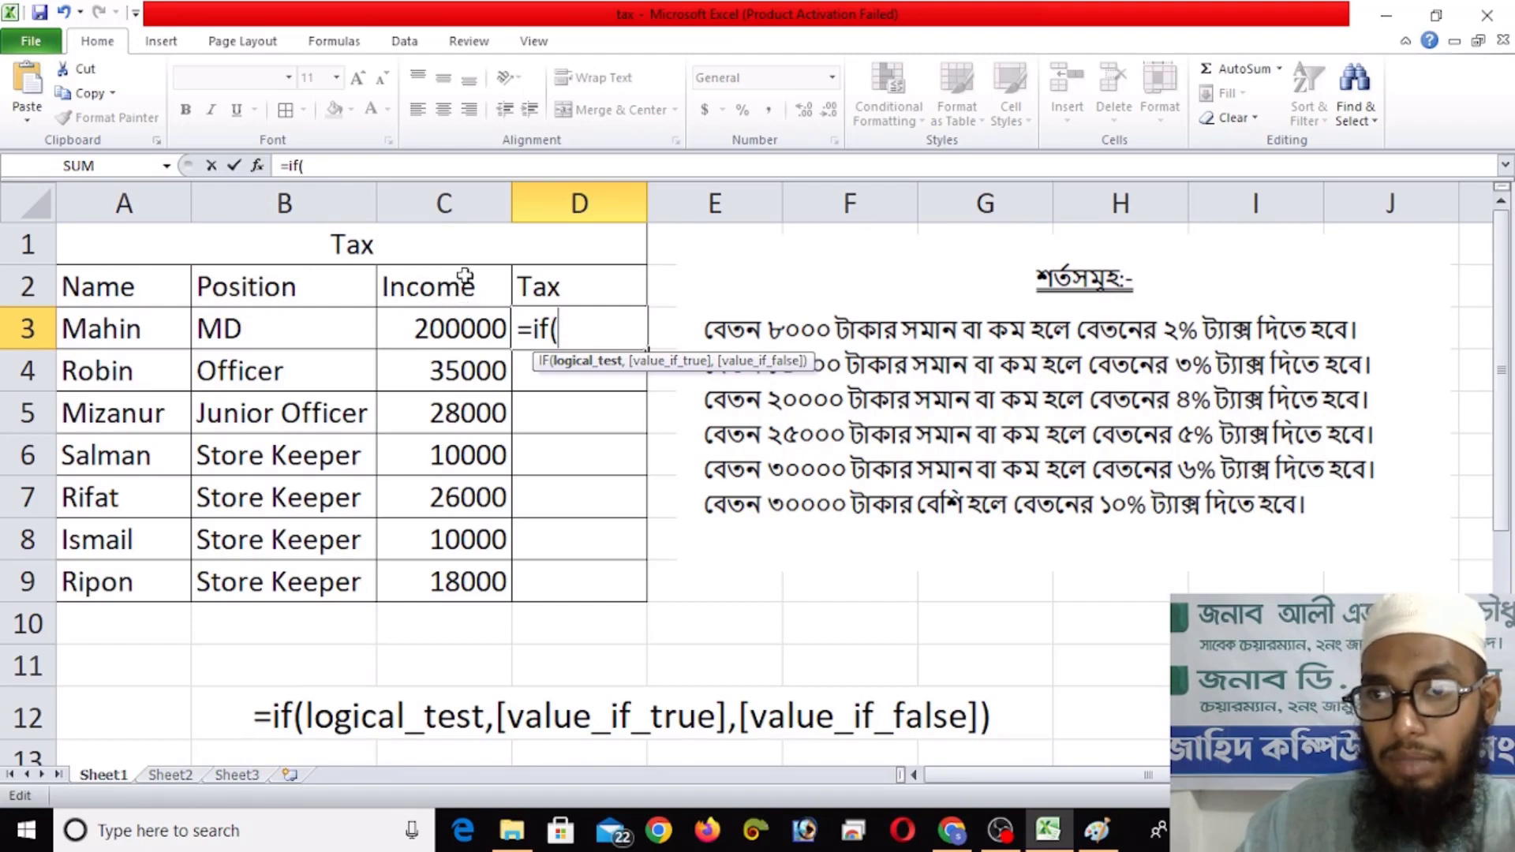
{"action": "left_click", "coordinate": [440, 328]}
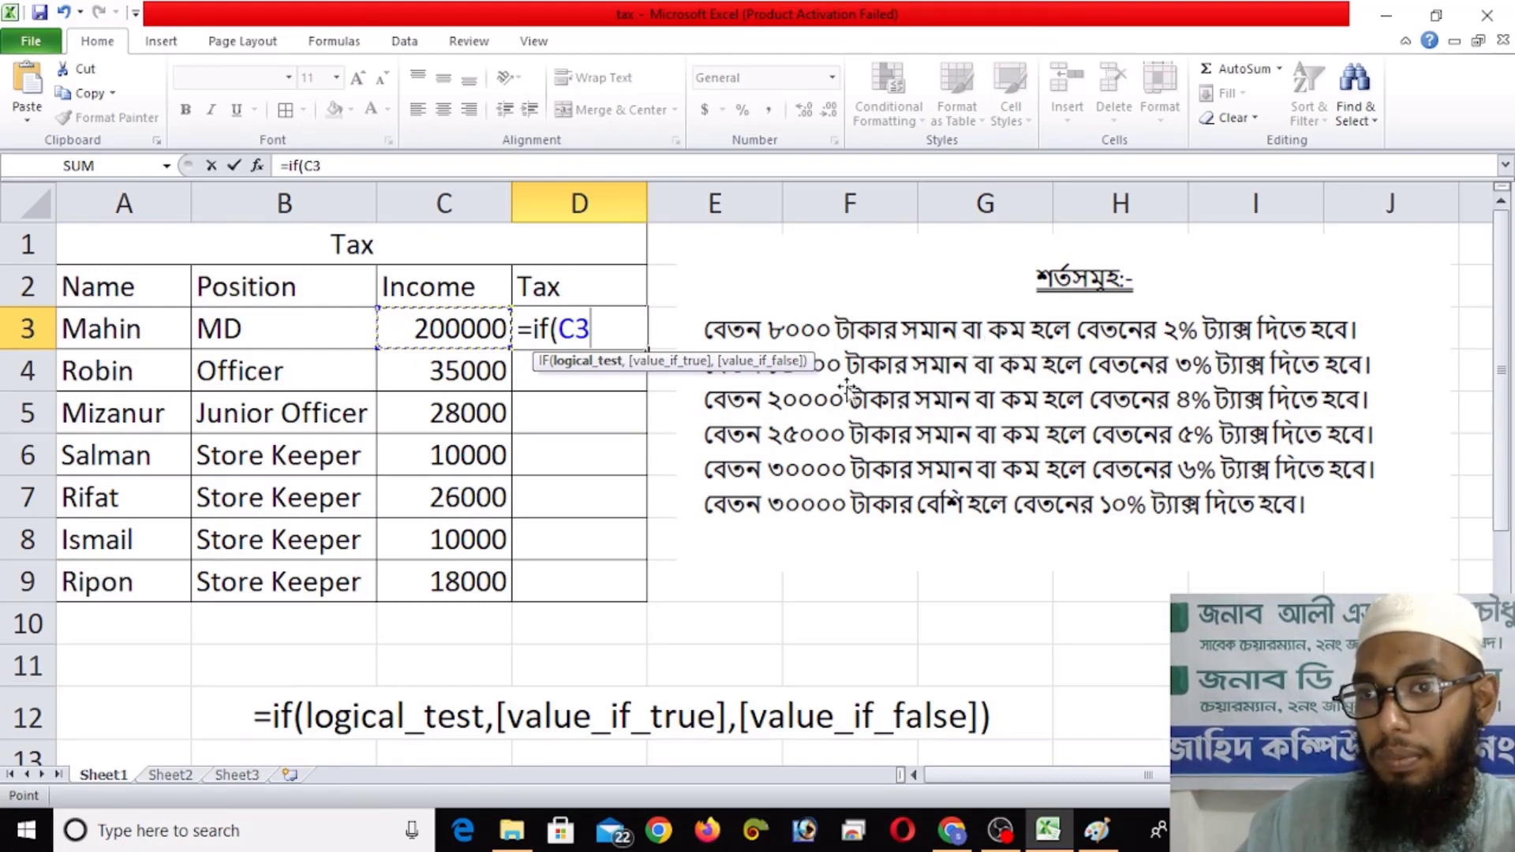
{"action": "left_click", "coordinate": [617, 331]}
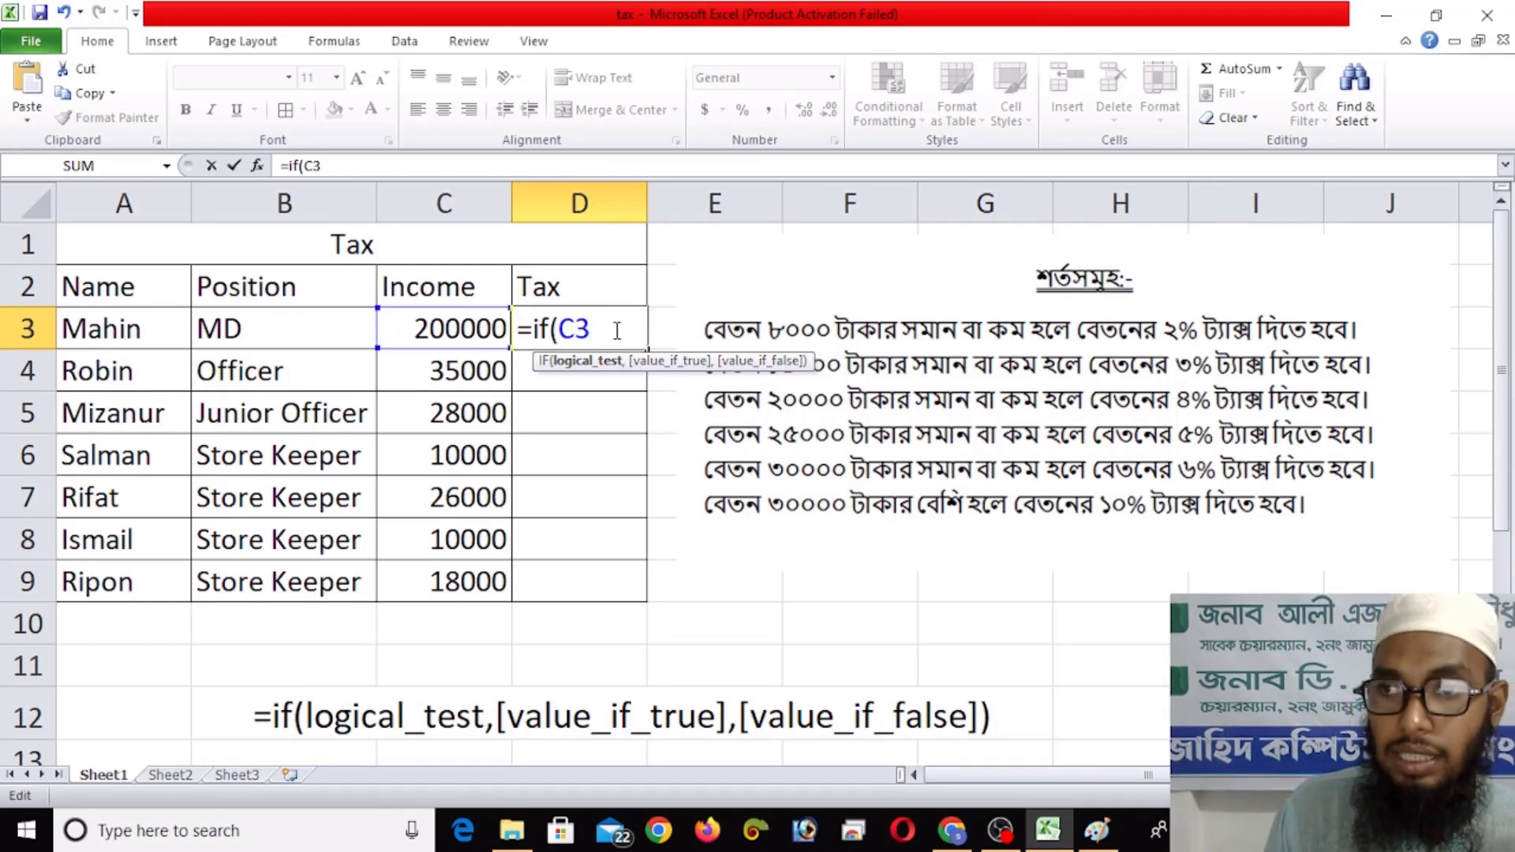
Step: Complete the first logical test in the D3 formula as C3<=8000
{"action": "type", "text": "<"}
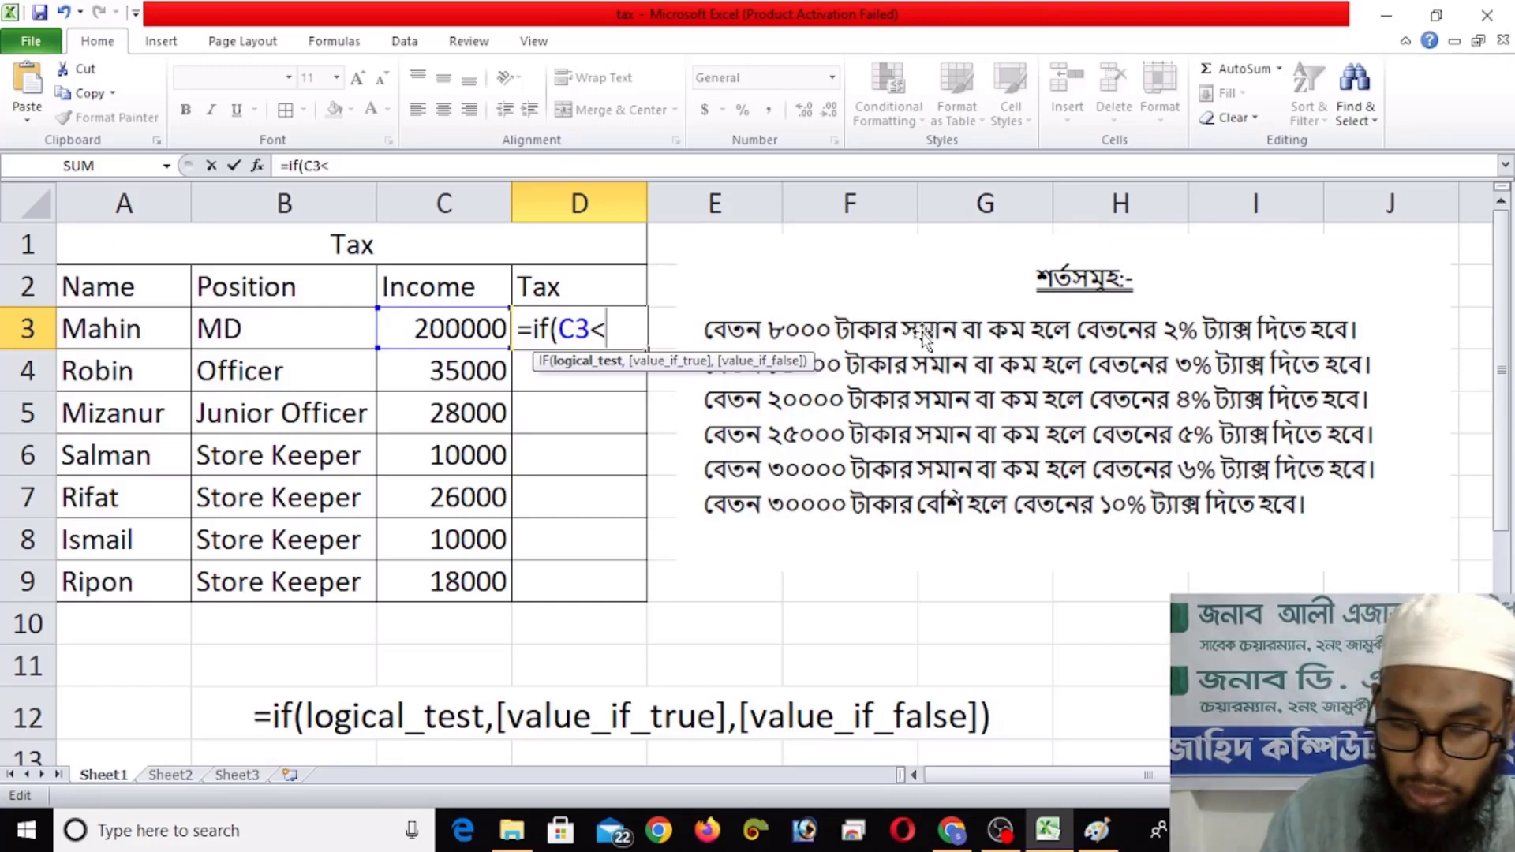
{"action": "type", "text": "="}
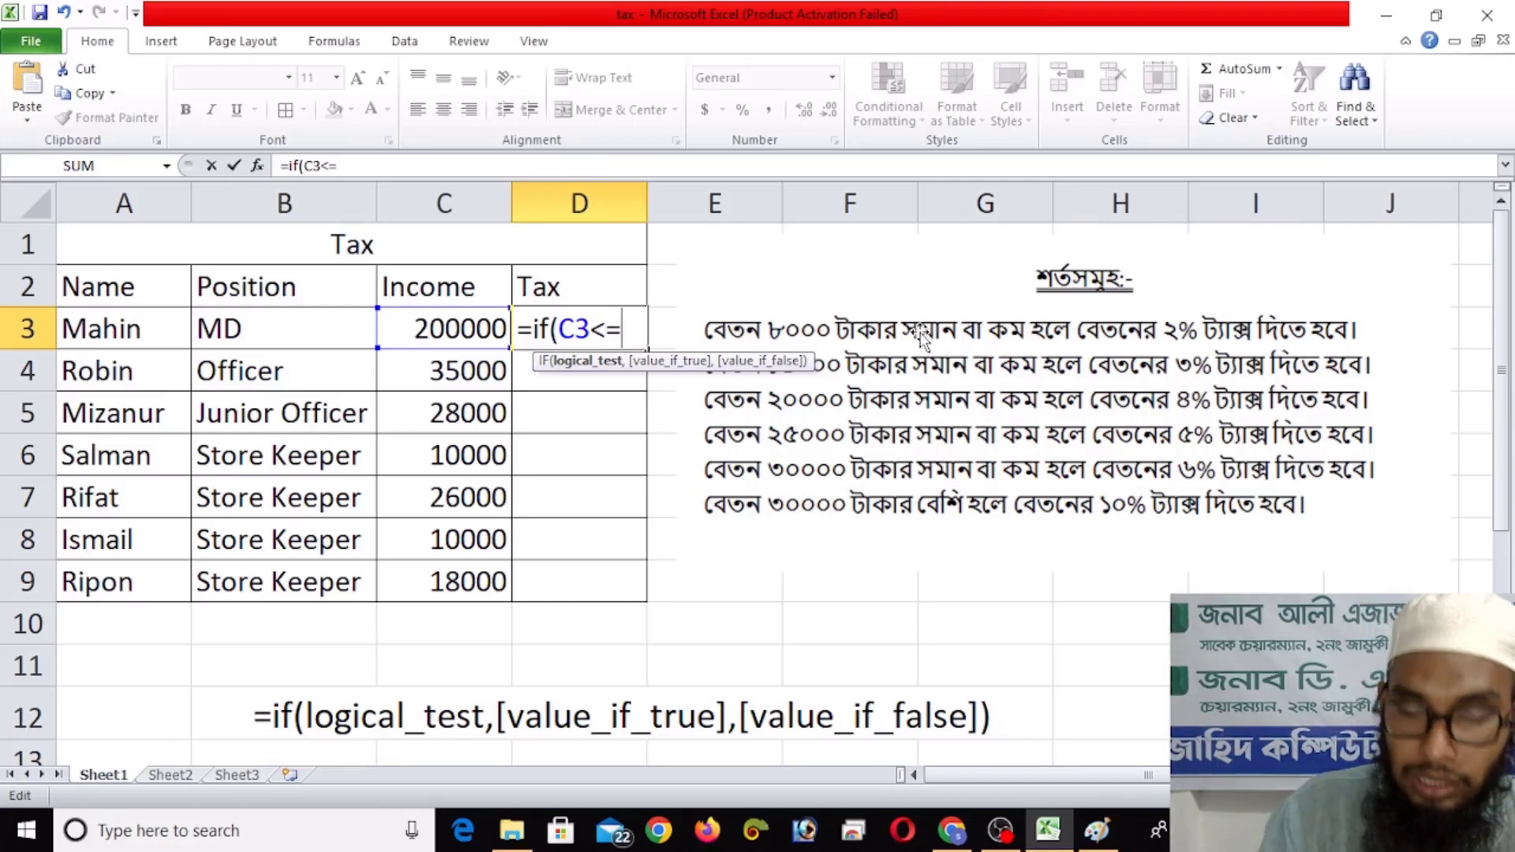
{"action": "left_click_drag", "start_coordinate": [627, 328], "coordinate": [610, 330]}
{"action": "left_click", "coordinate": [613, 329]}
{"action": "left_click", "coordinate": [635, 333]}
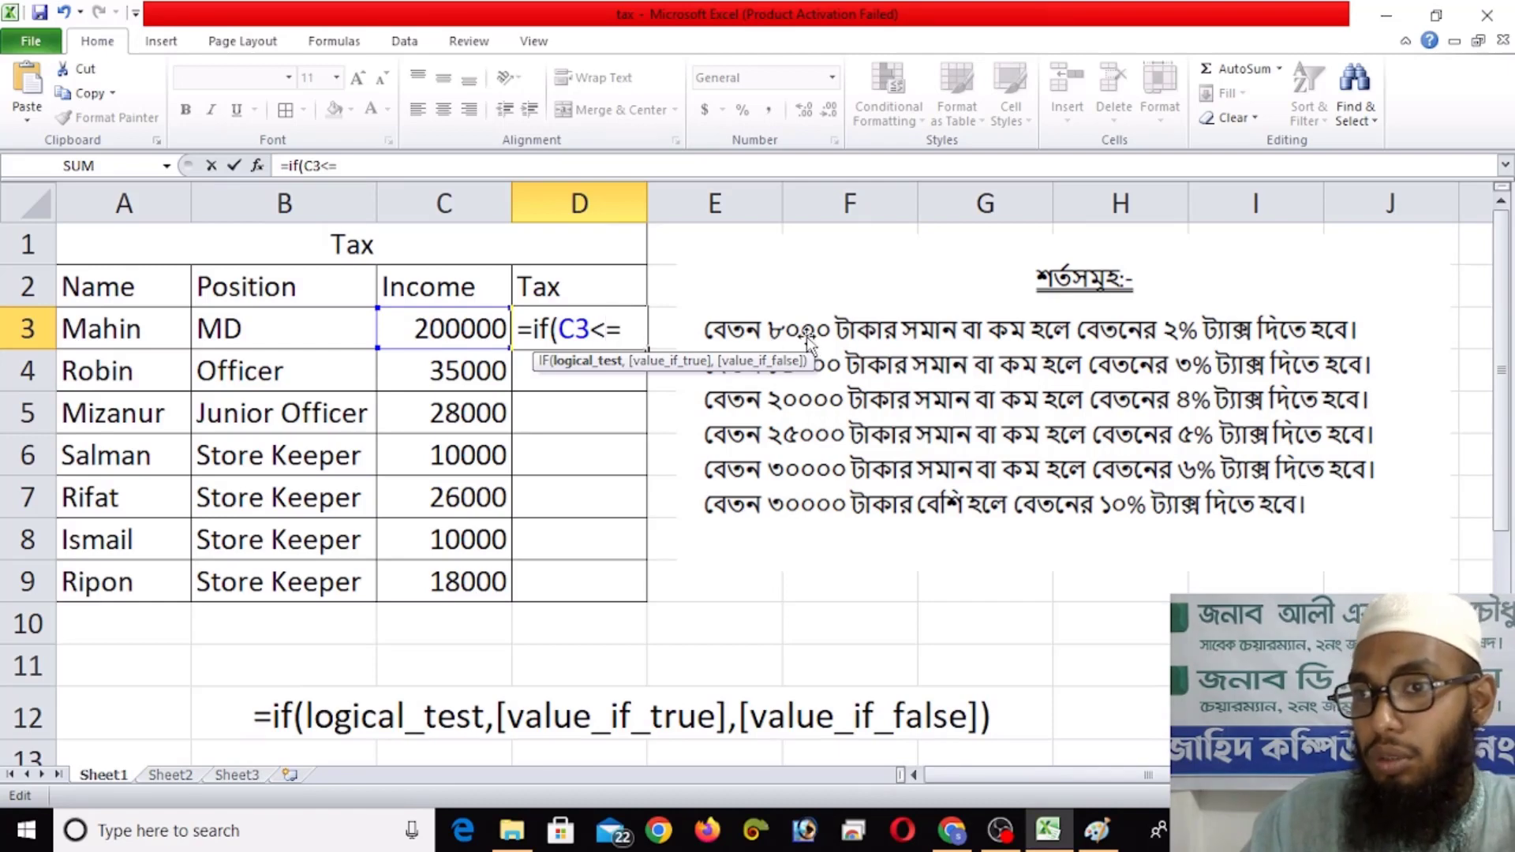
{"action": "type", "text": "8000"}
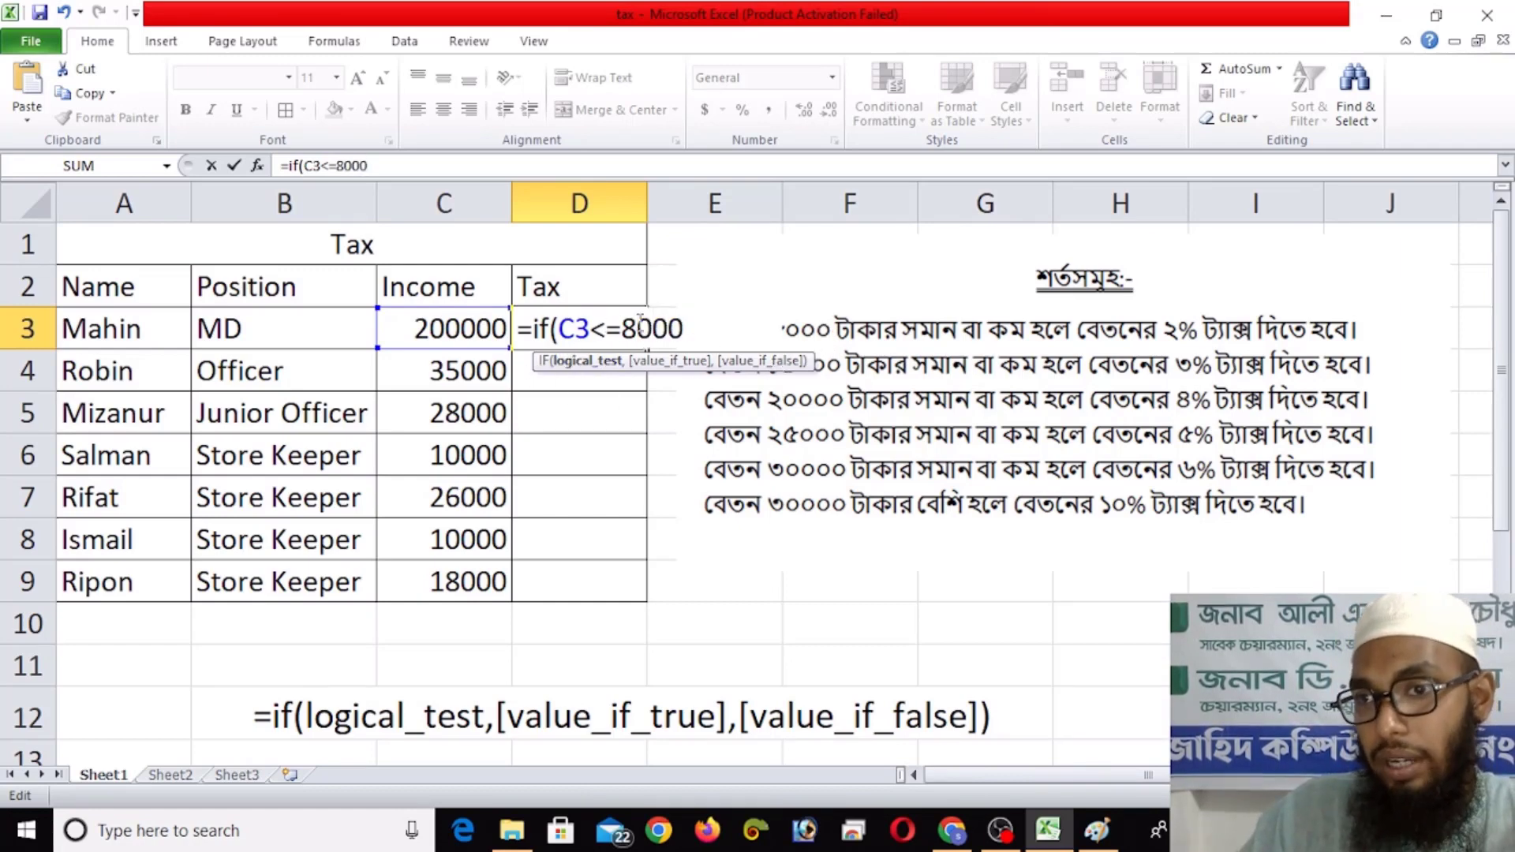
Step: Add C3*2% as the value-if-true argument, followed by a comma for the value-if-false argument
{"action": "type", "text": ",\\"}
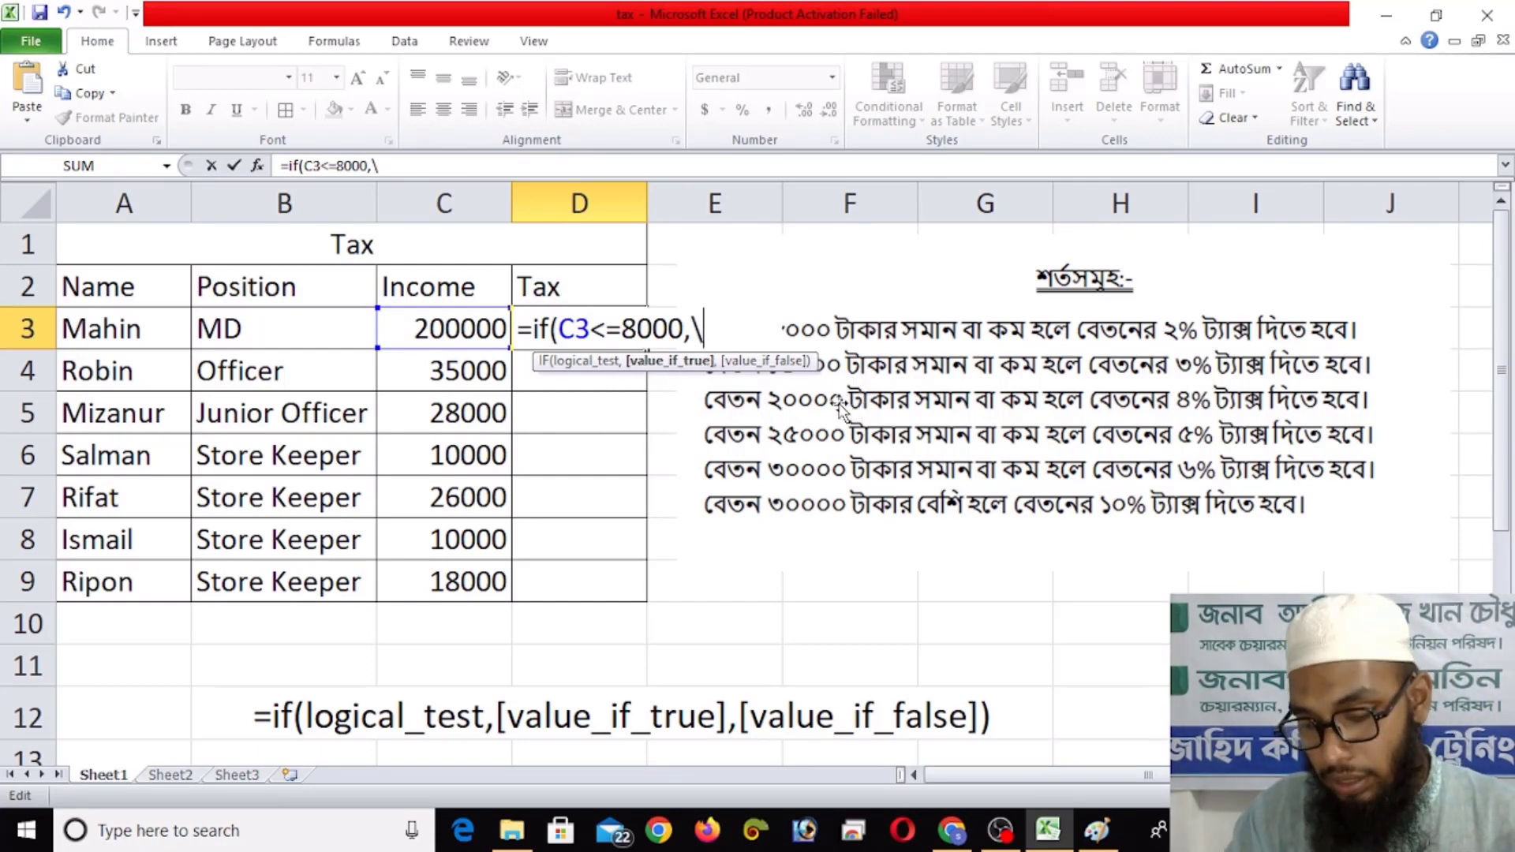
{"action": "key", "text": "BackSpace"}
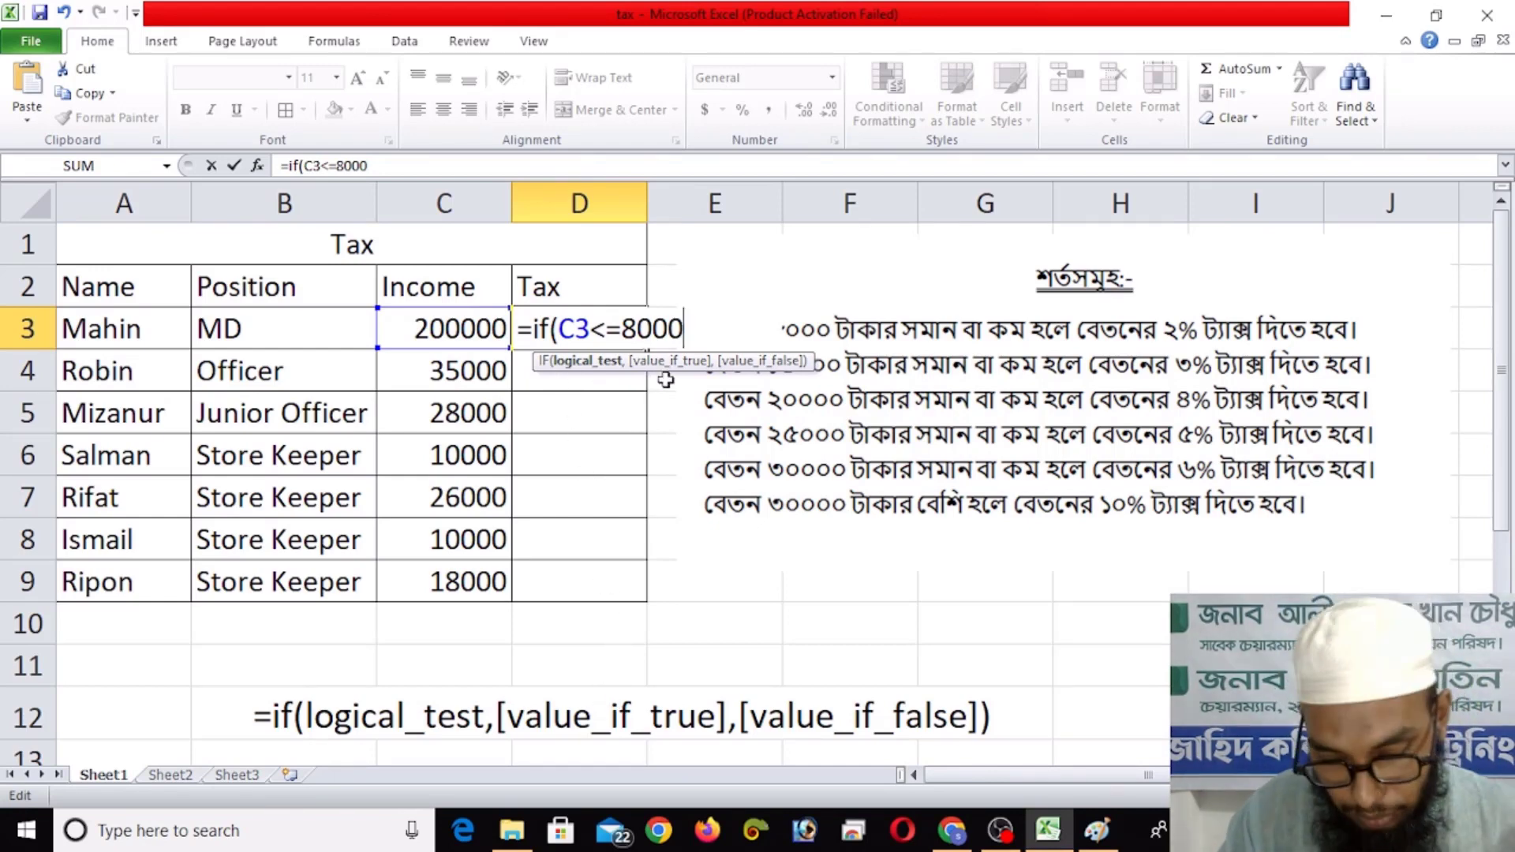
{"action": "type", "text": ","}
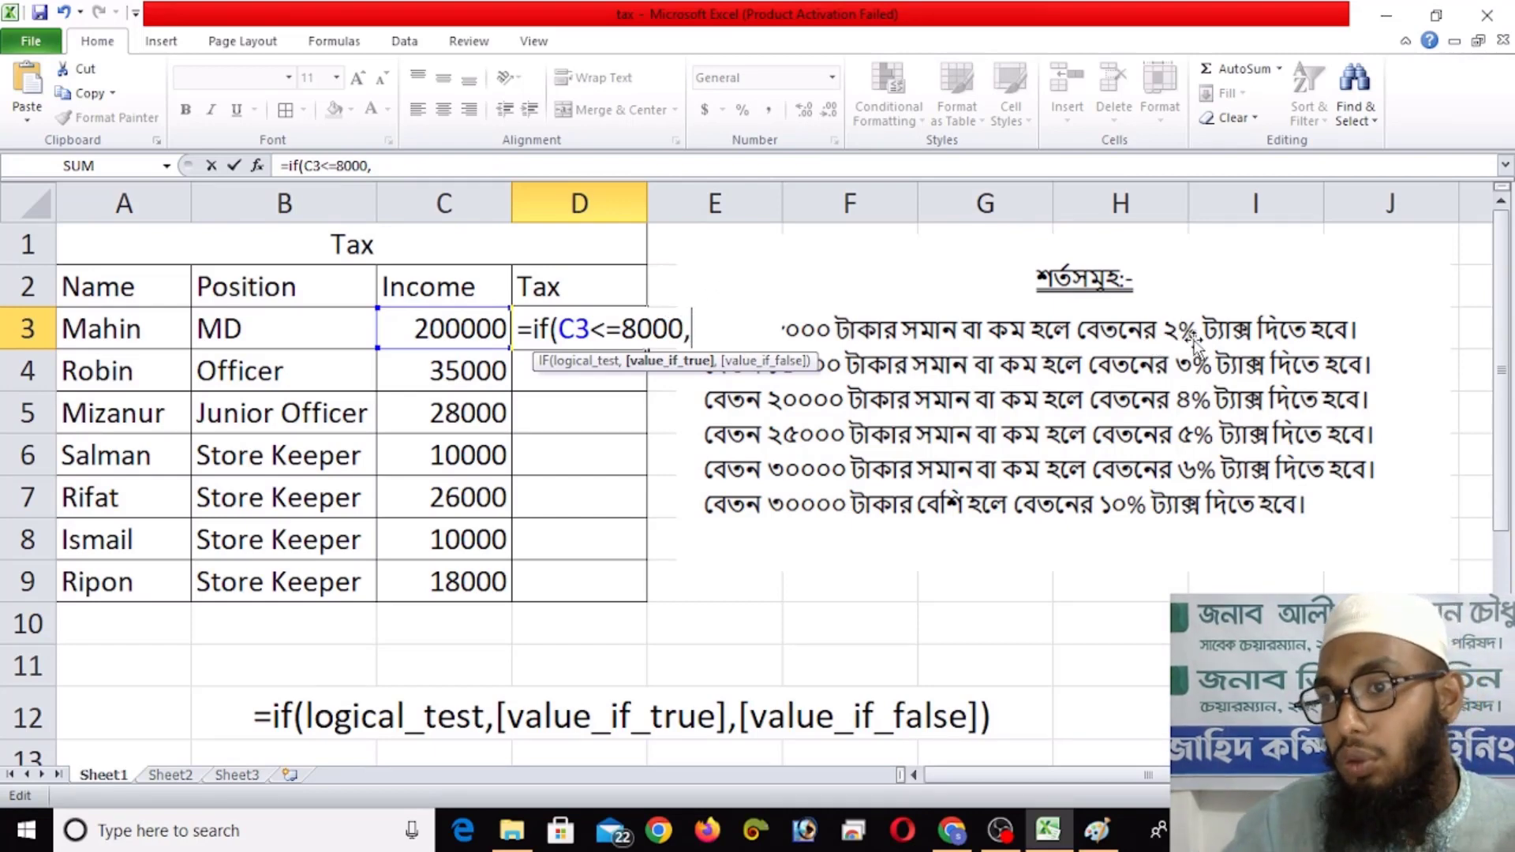
{"action": "left_click", "coordinate": [439, 326]}
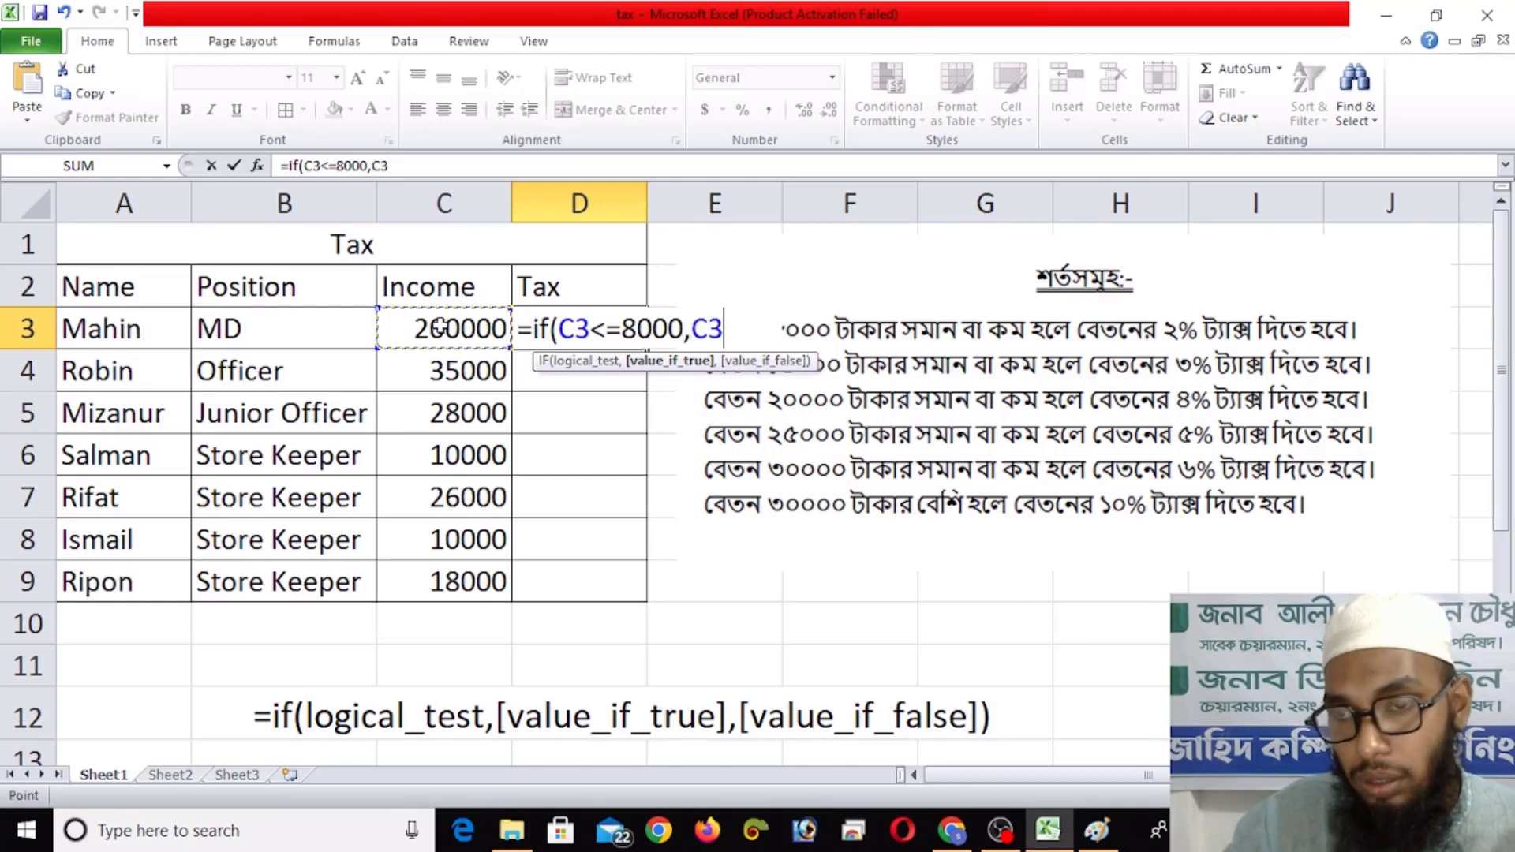
{"action": "type", "text": "*2"}
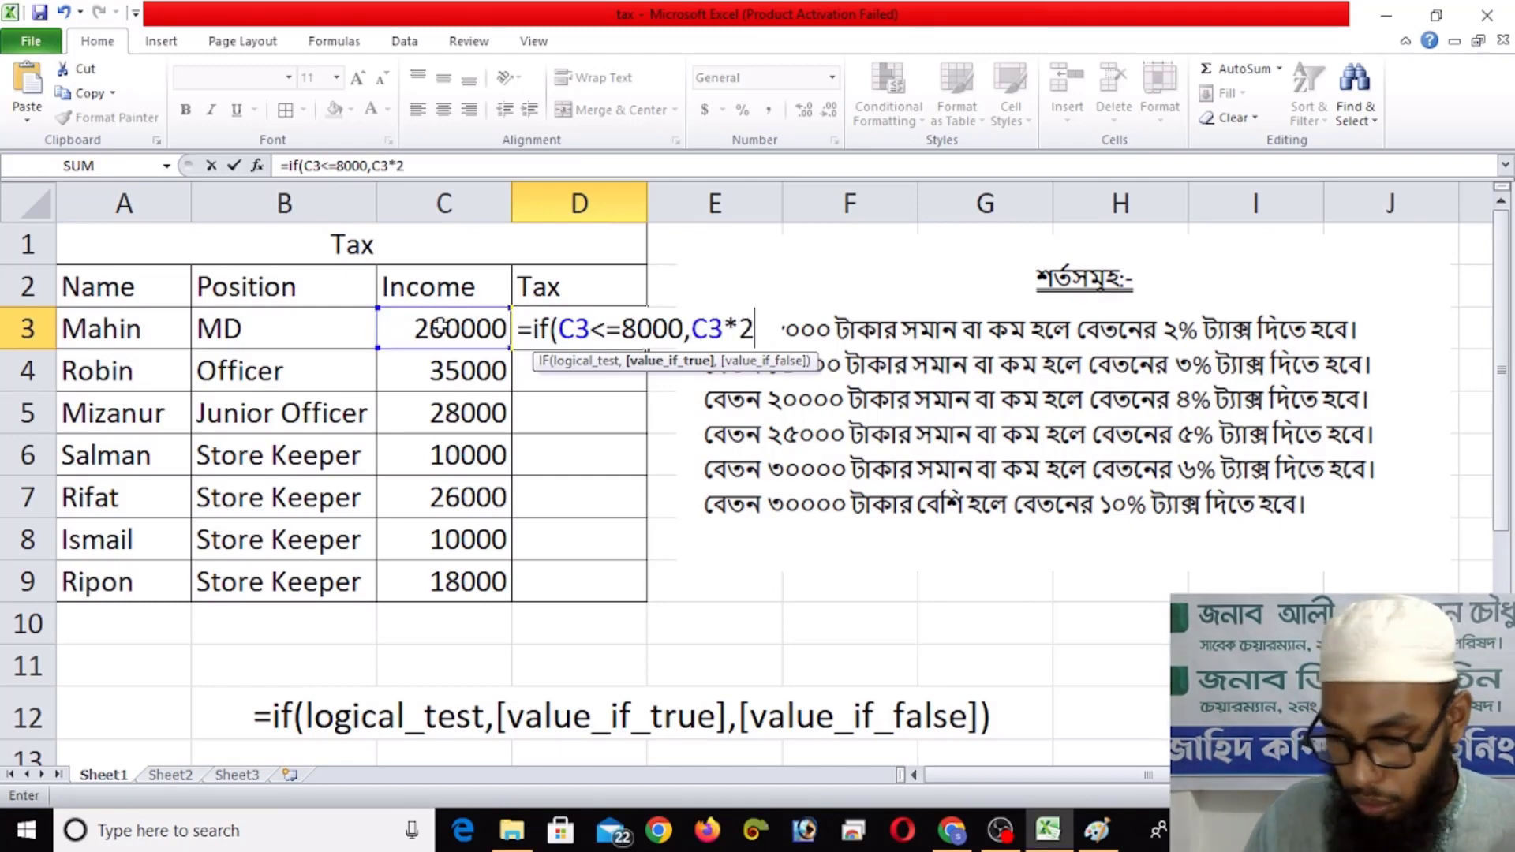
{"action": "type", "text": "%"}
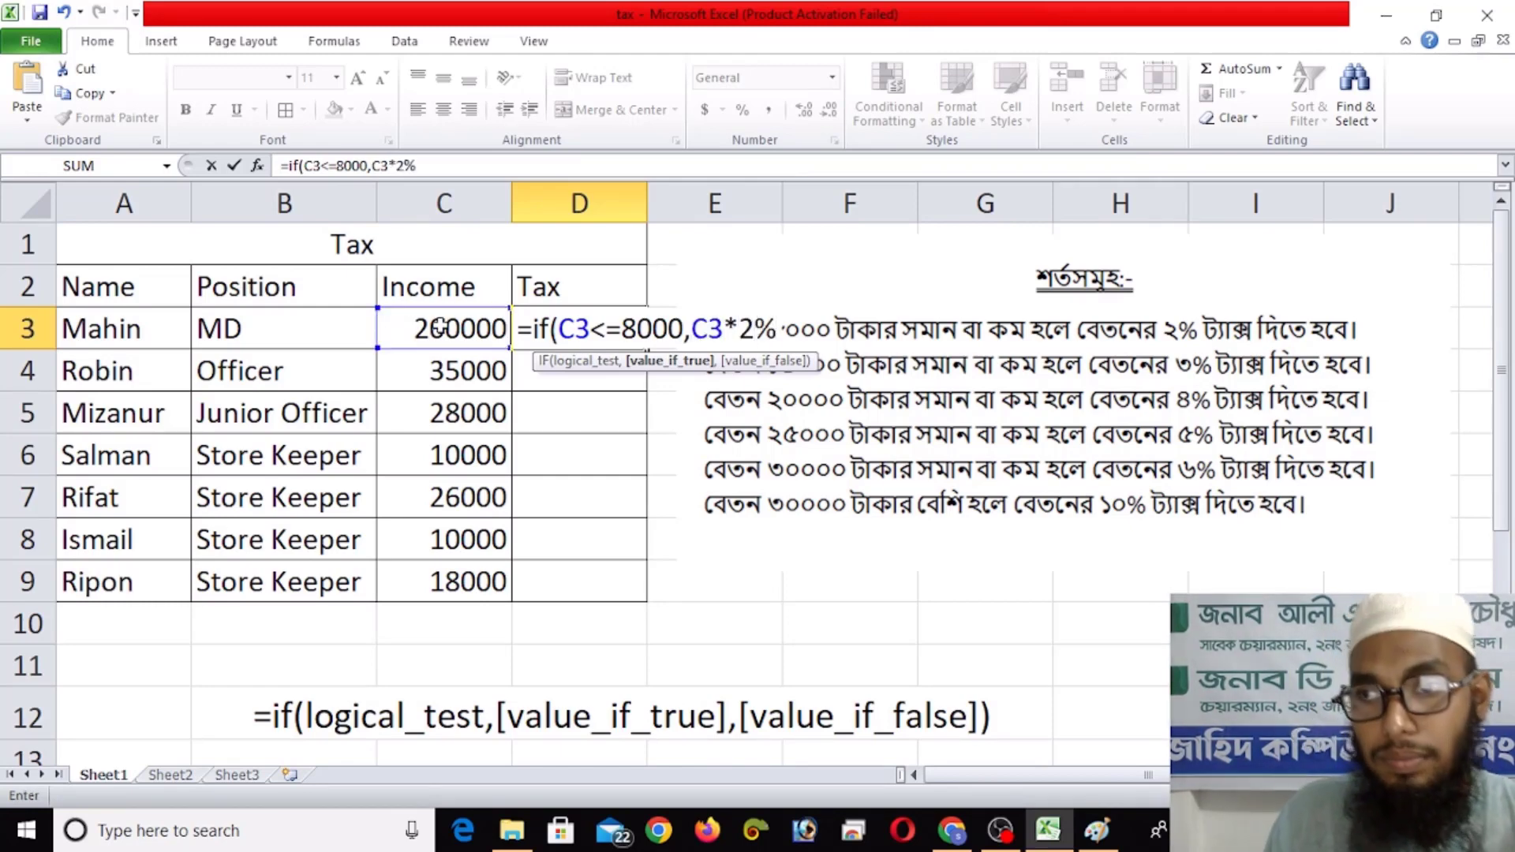
{"action": "type", "text": ","}
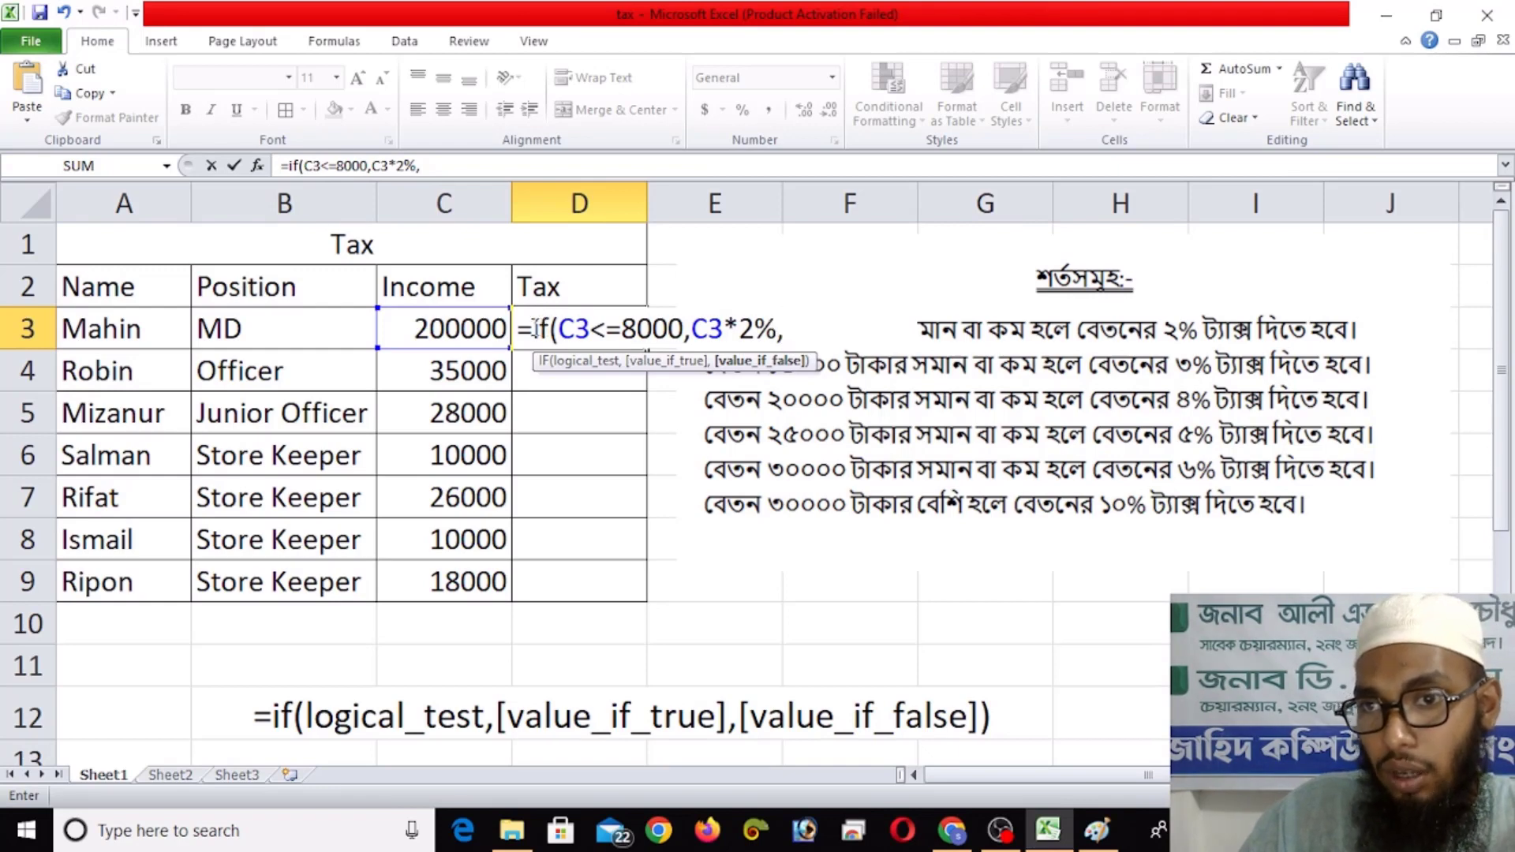
Step: Copy the segment if(C3<=8000,C3*2%, and paste it five times at the end of the D3 formula
{"action": "left_click_drag", "start_coordinate": [534, 327], "coordinate": [788, 339]}
{"action": "key", "text": "ctrl+c"}
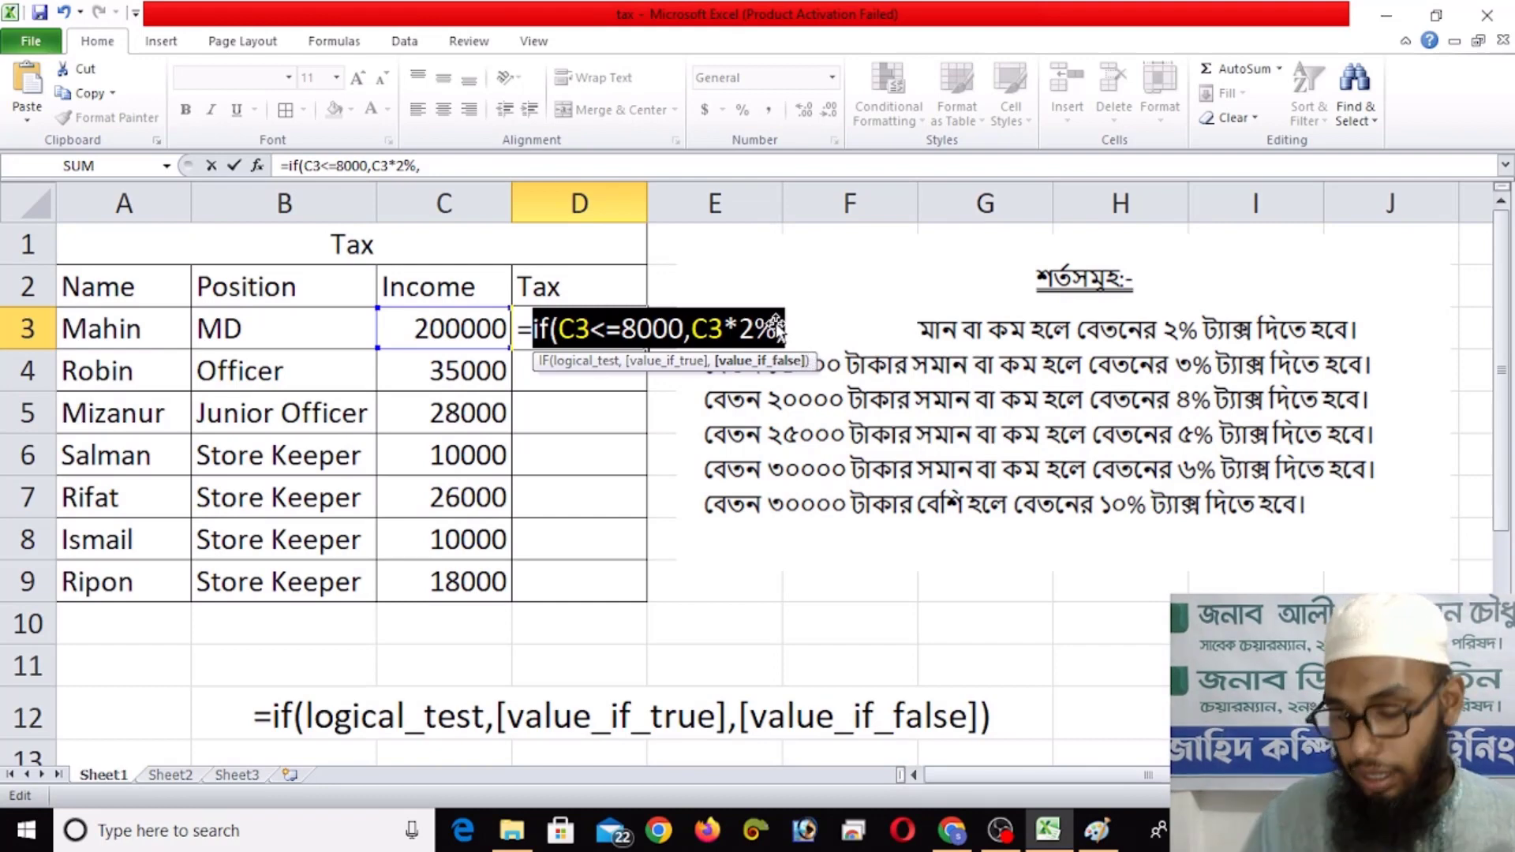
{"action": "left_click", "coordinate": [778, 332]}
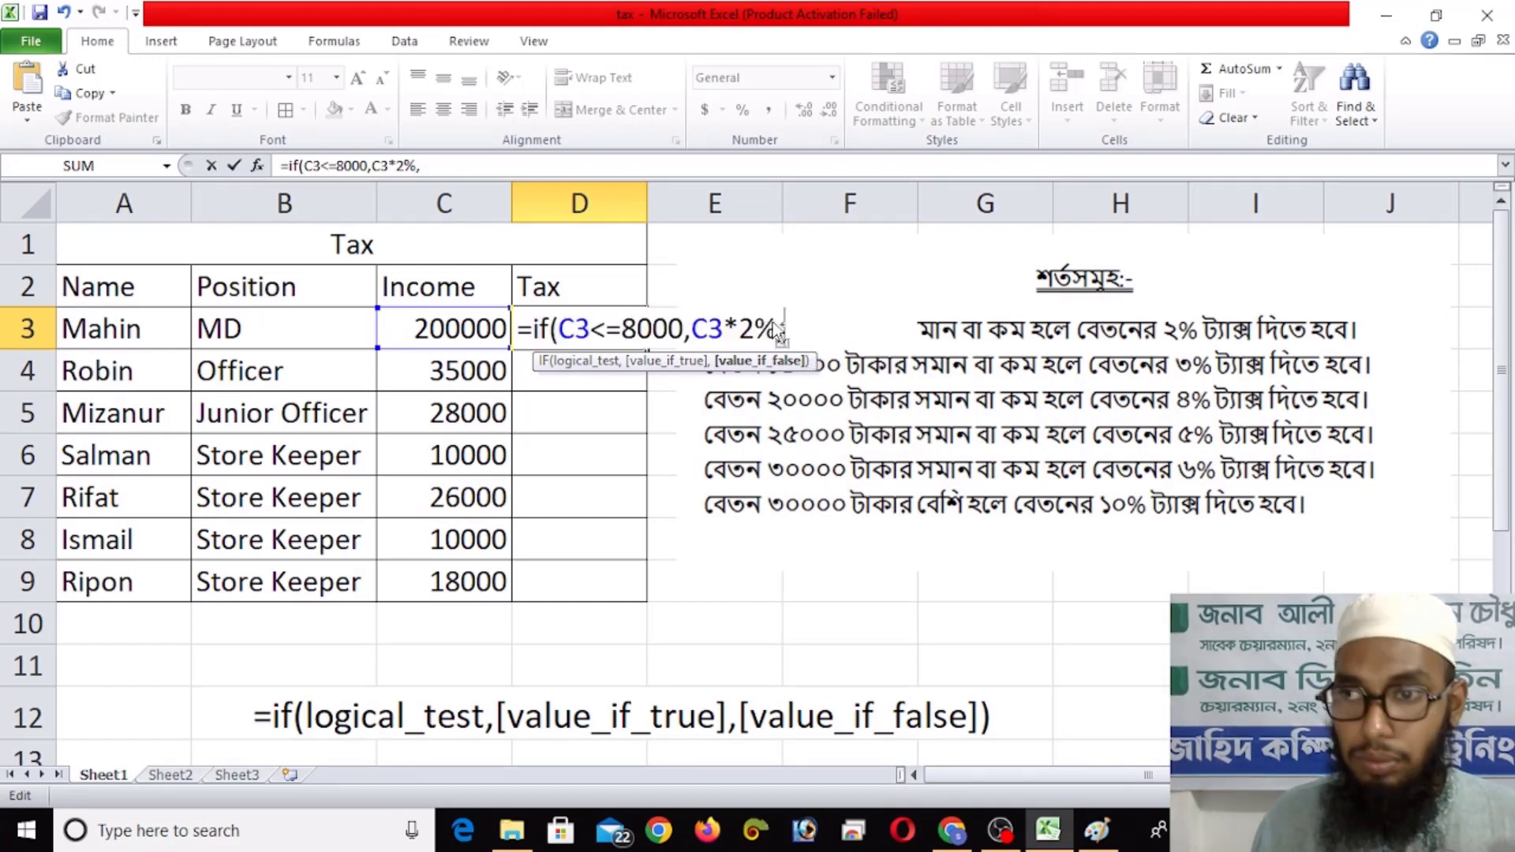
{"action": "key", "text": "ctrl+v"}
{"action": "key", "text": "ctrl+v"}
{"action": "key", "text": "ctrl+v"}
{"action": "key", "text": "ctrl+v"}
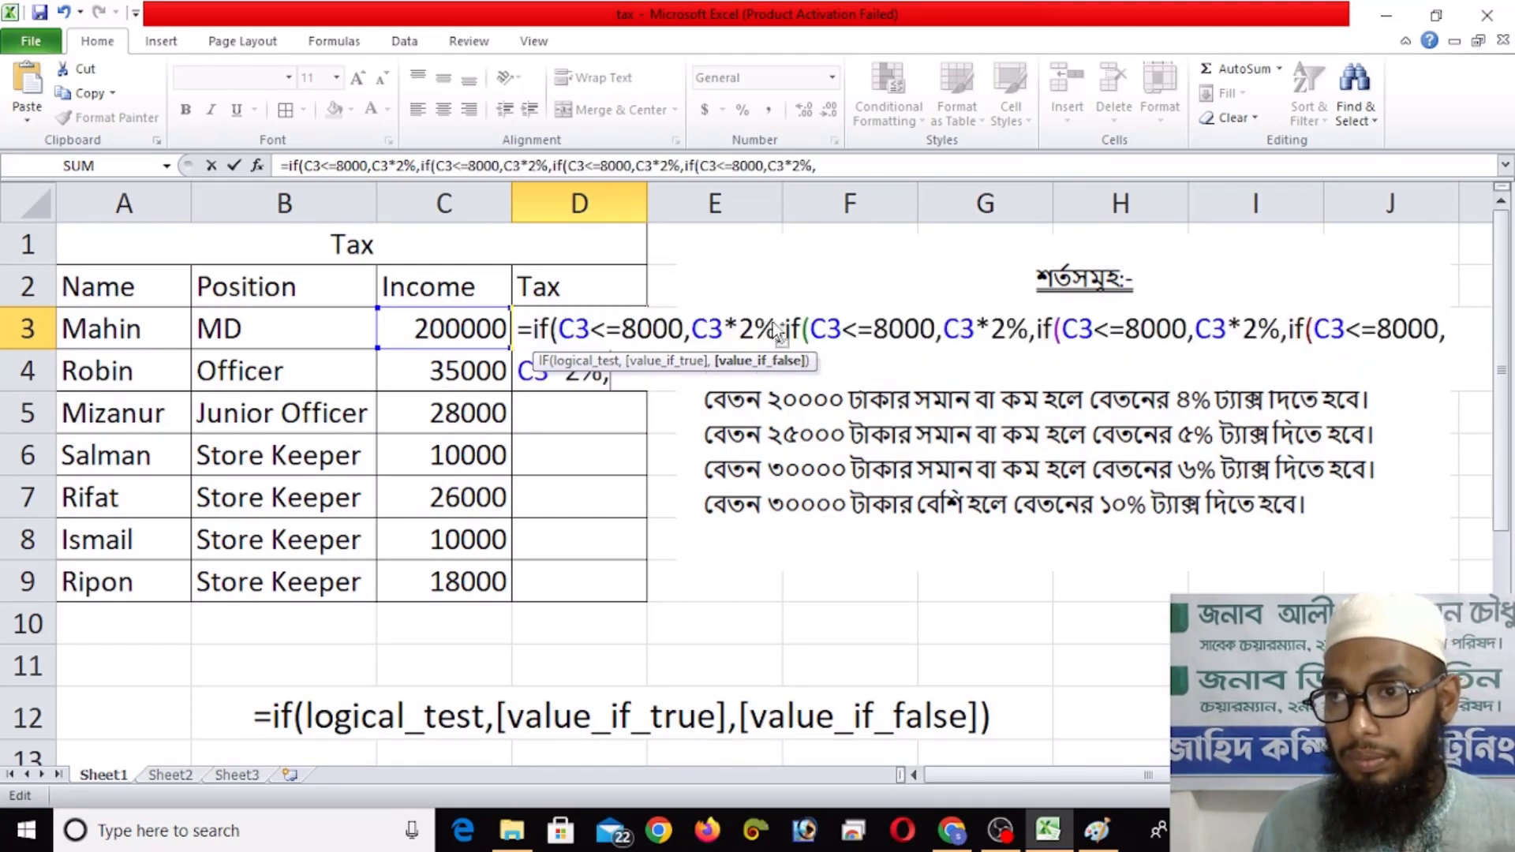
{"action": "key", "text": "ctrl+v"}
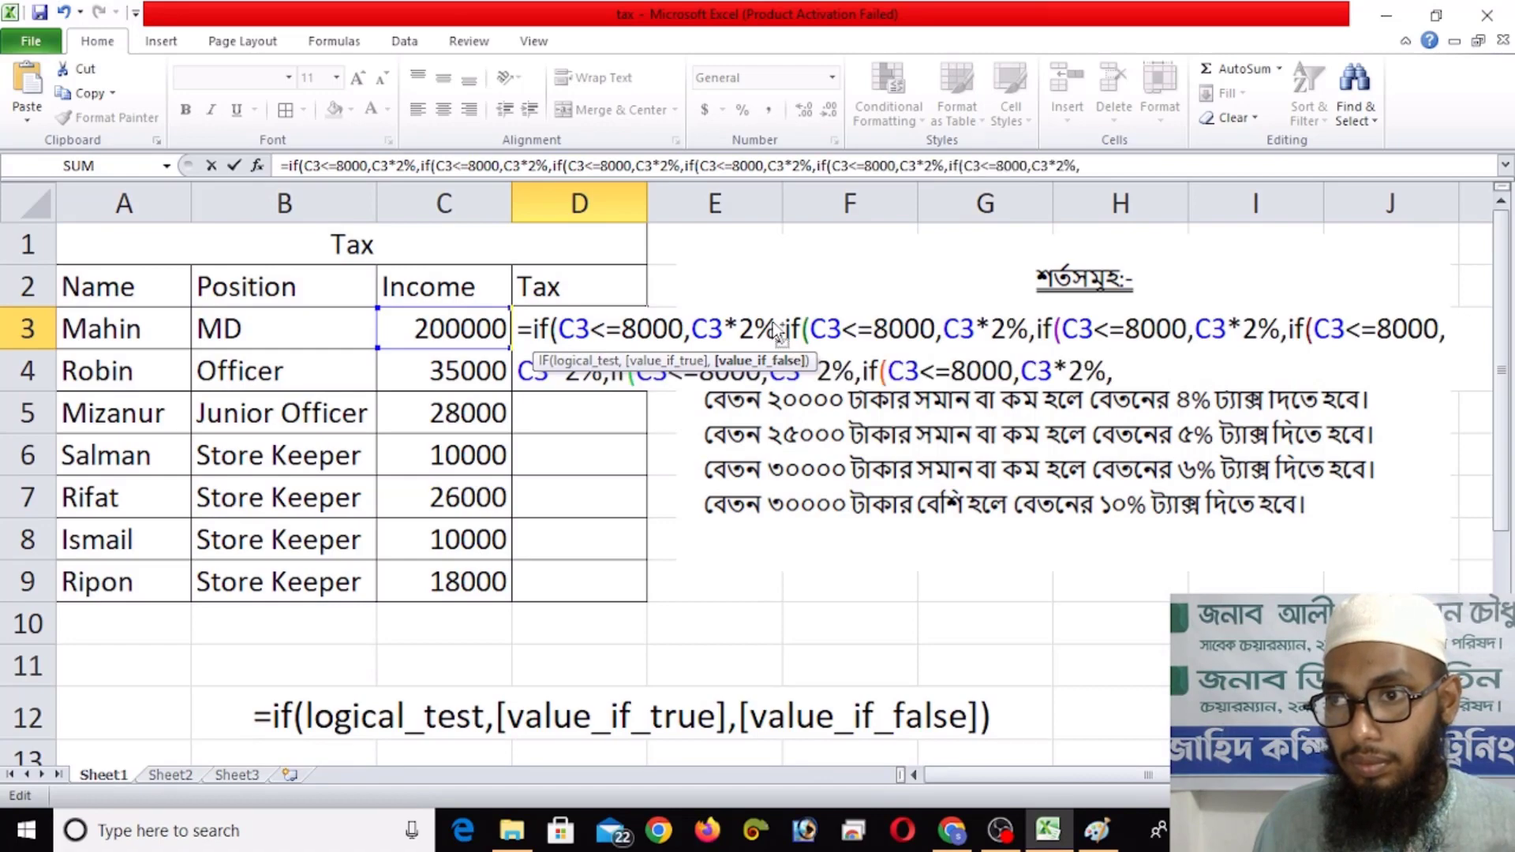
{"action": "key", "text": "Return"}
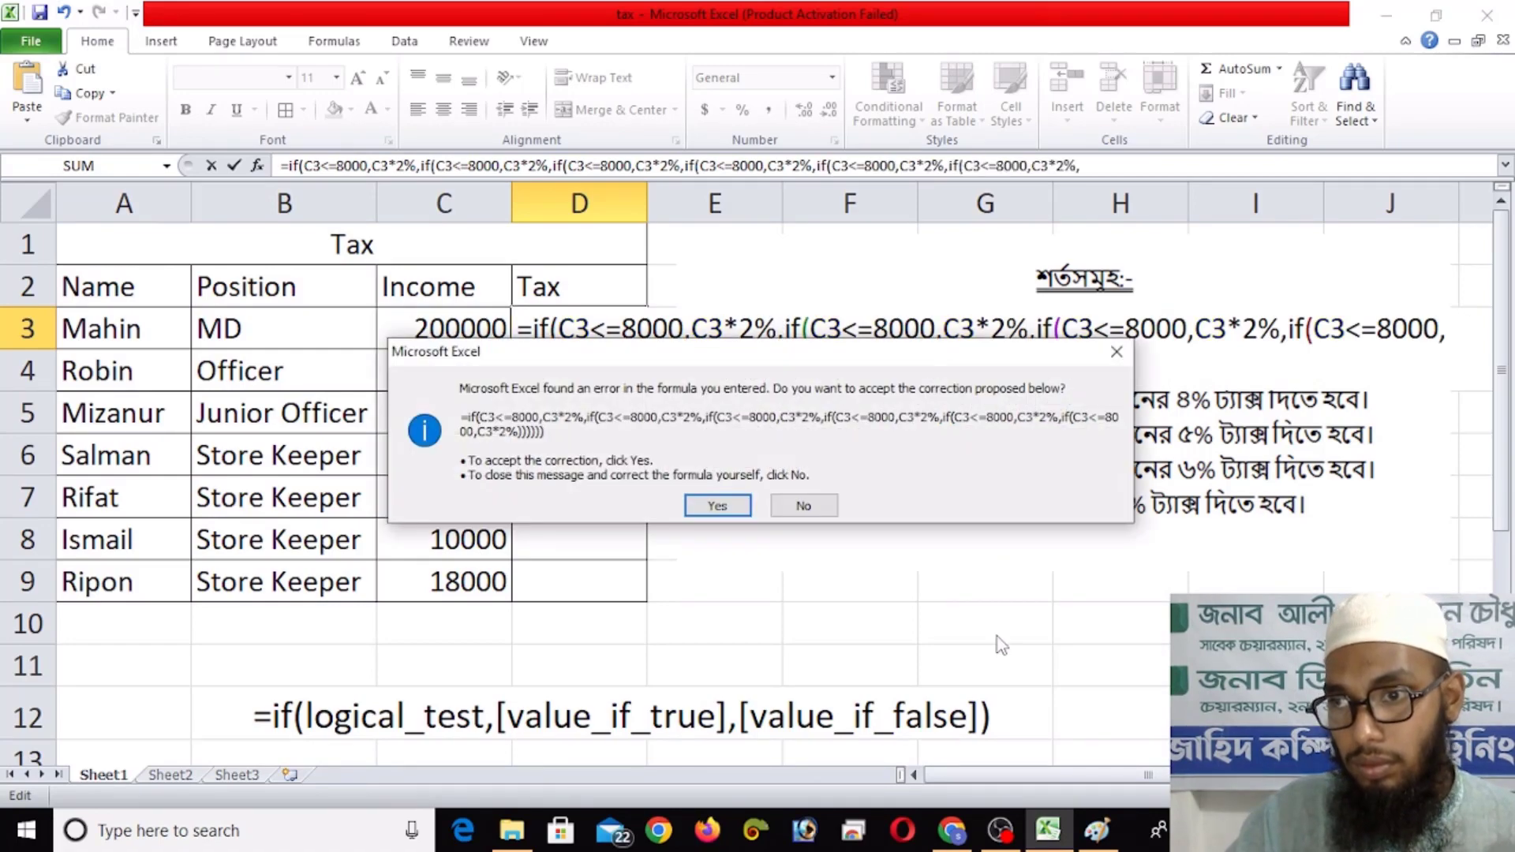
{"action": "left_click", "coordinate": [1113, 353]}
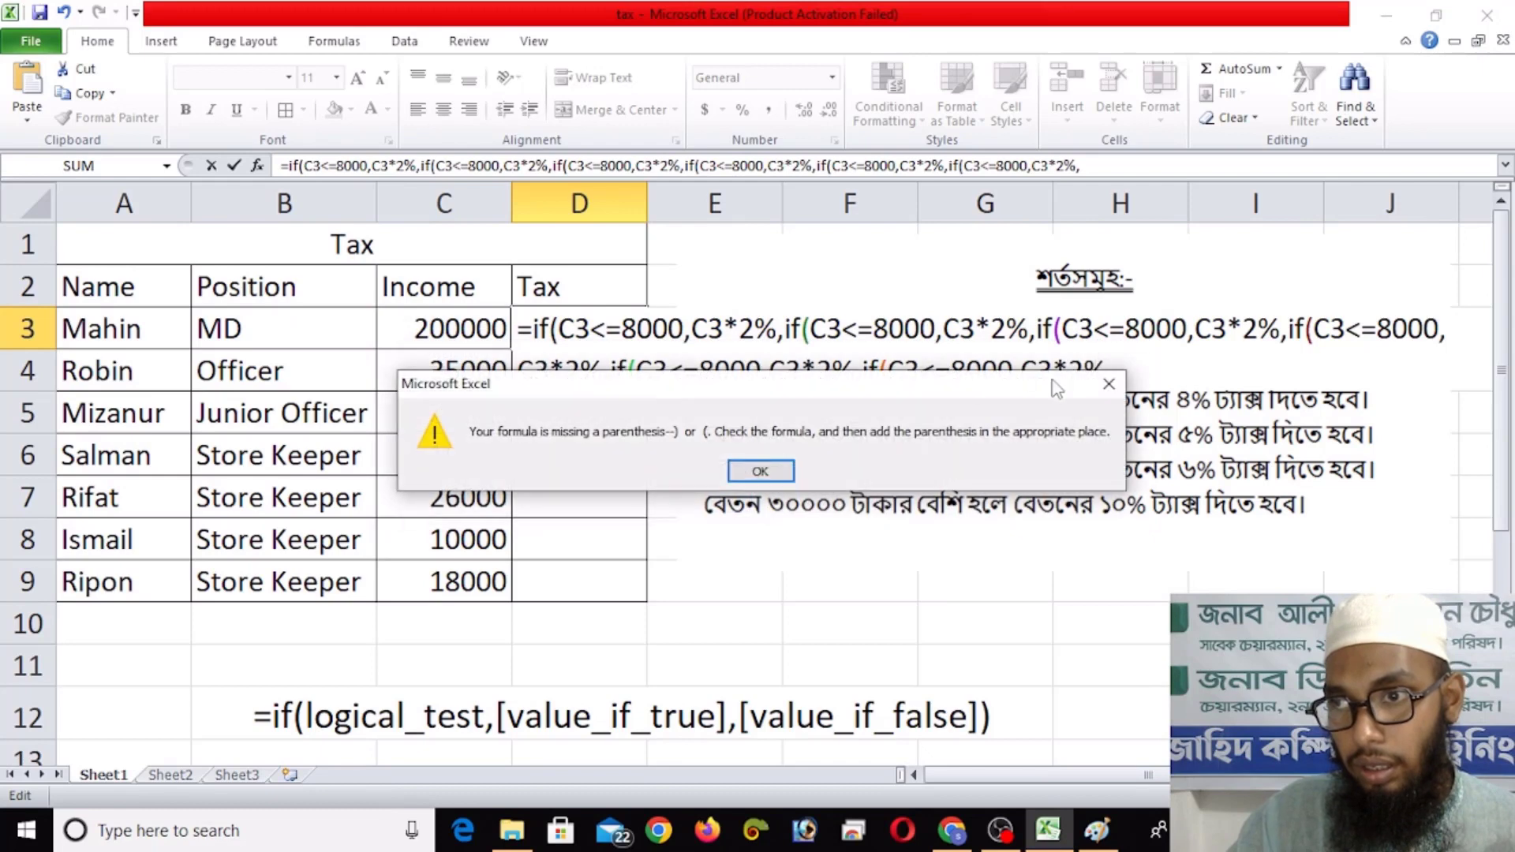
{"action": "left_click", "coordinate": [1107, 383]}
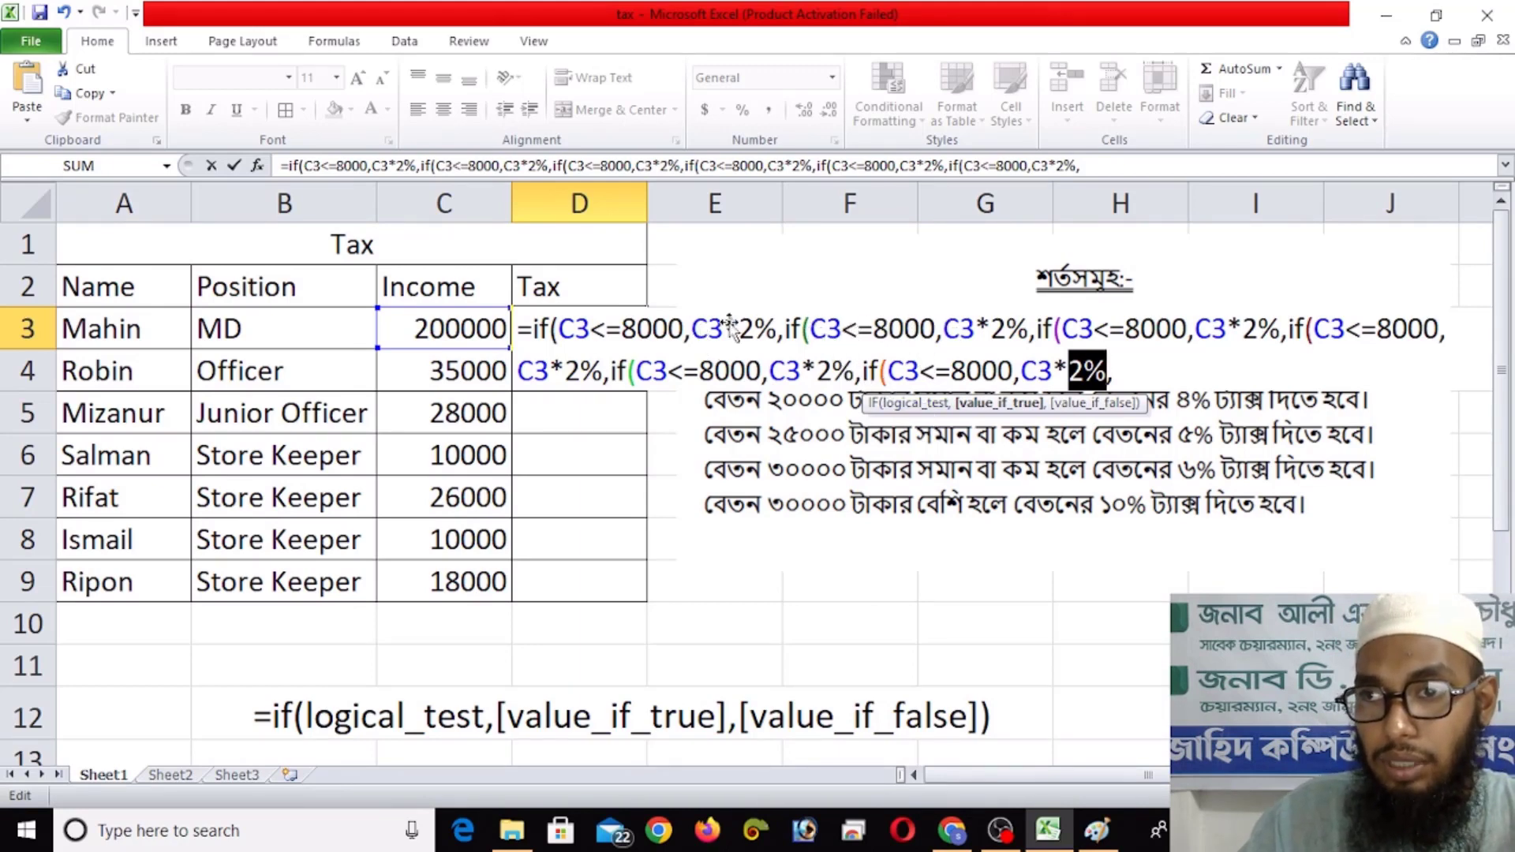
Step: Set the second IF in the D3 formula to an income limit of 15000 and a tax rate of 3%
{"action": "left_click", "coordinate": [890, 326]}
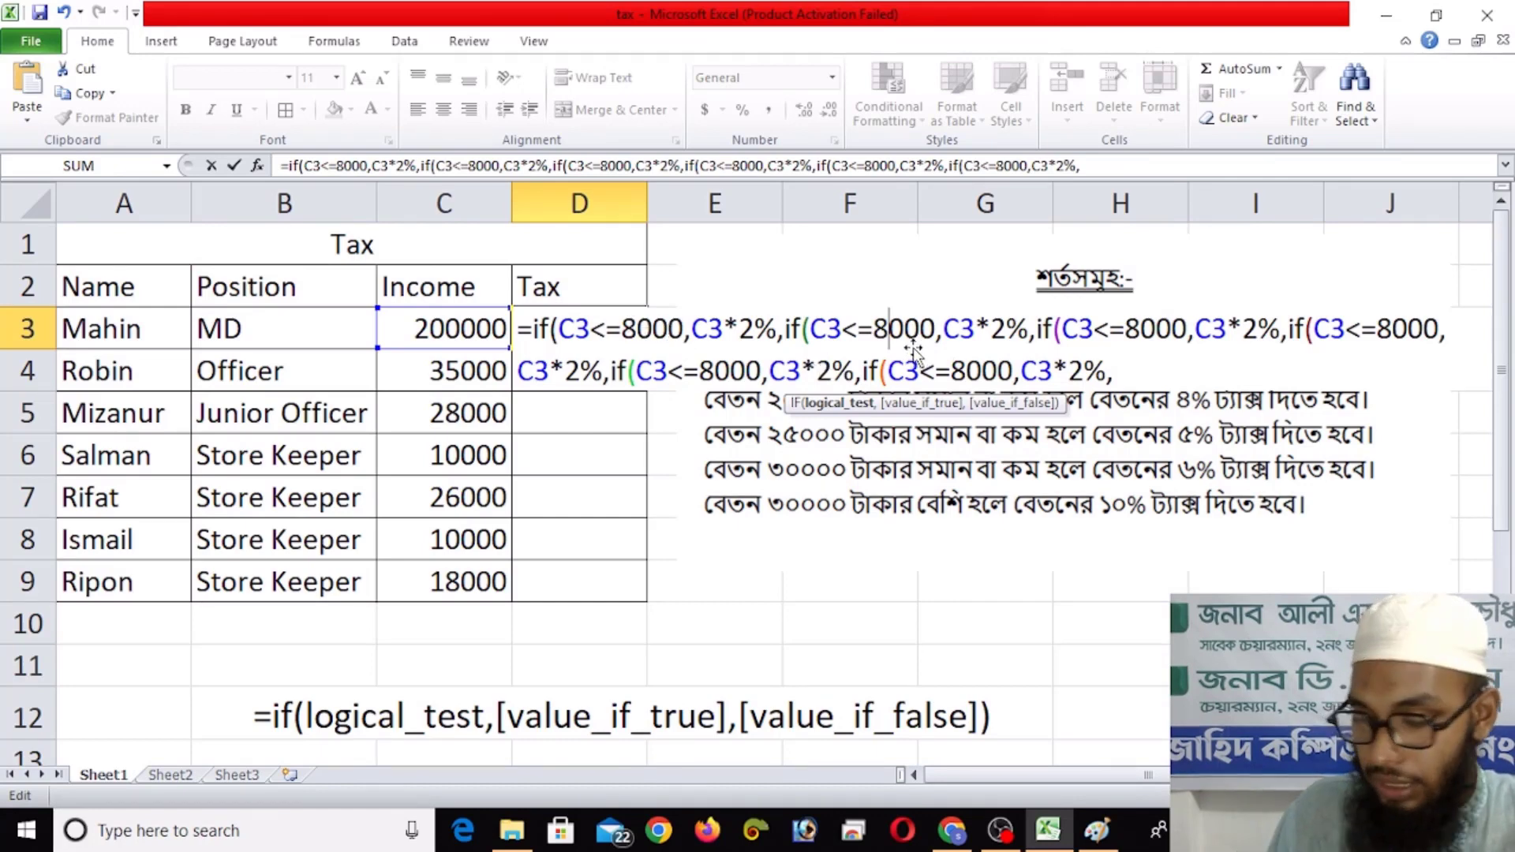
{"action": "key", "text": "BackSpace"}
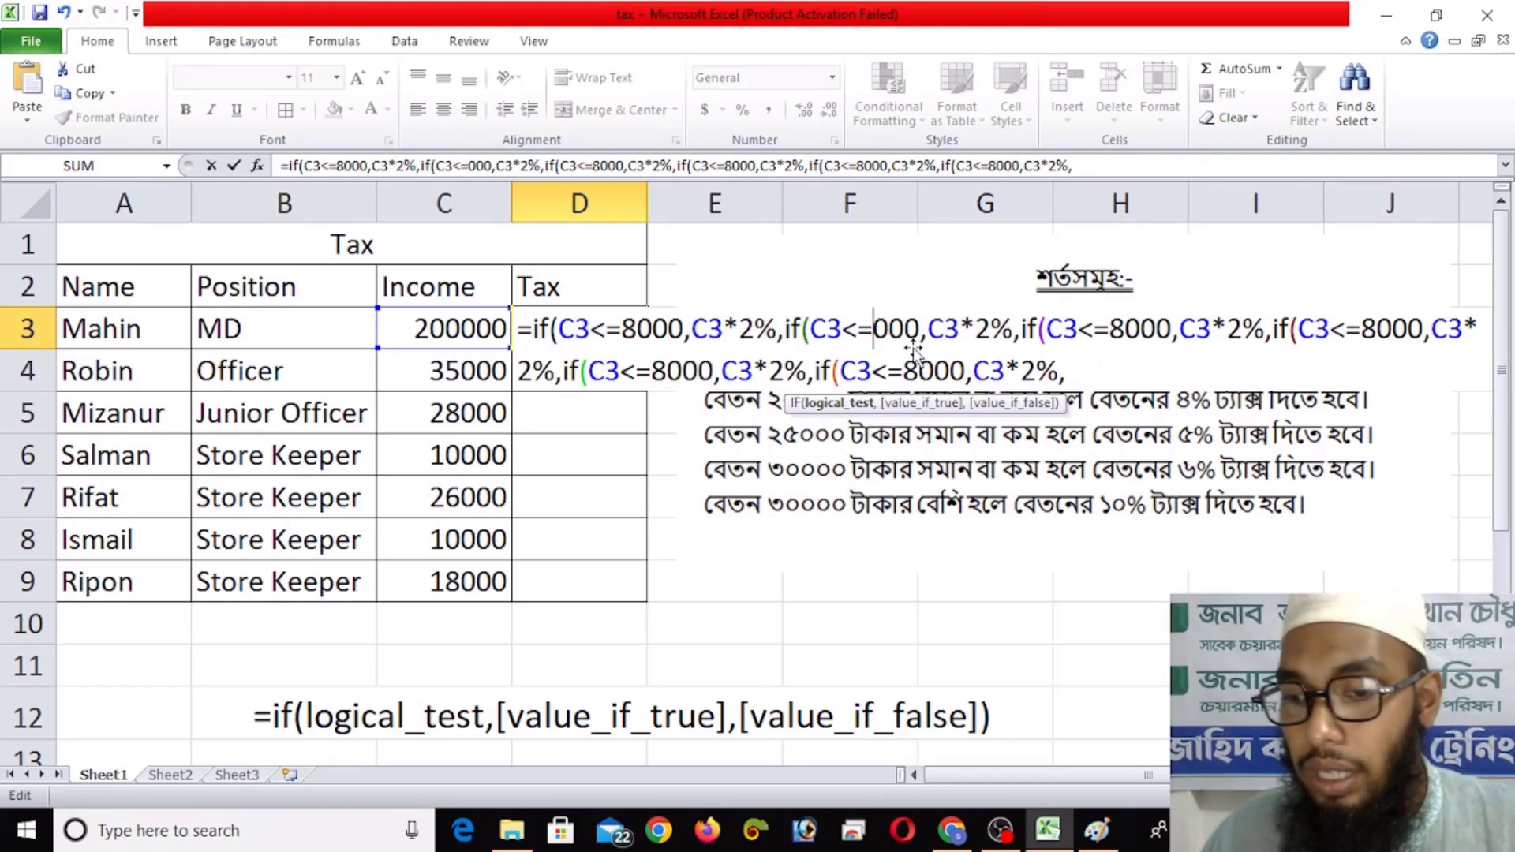
{"action": "type", "text": "15"}
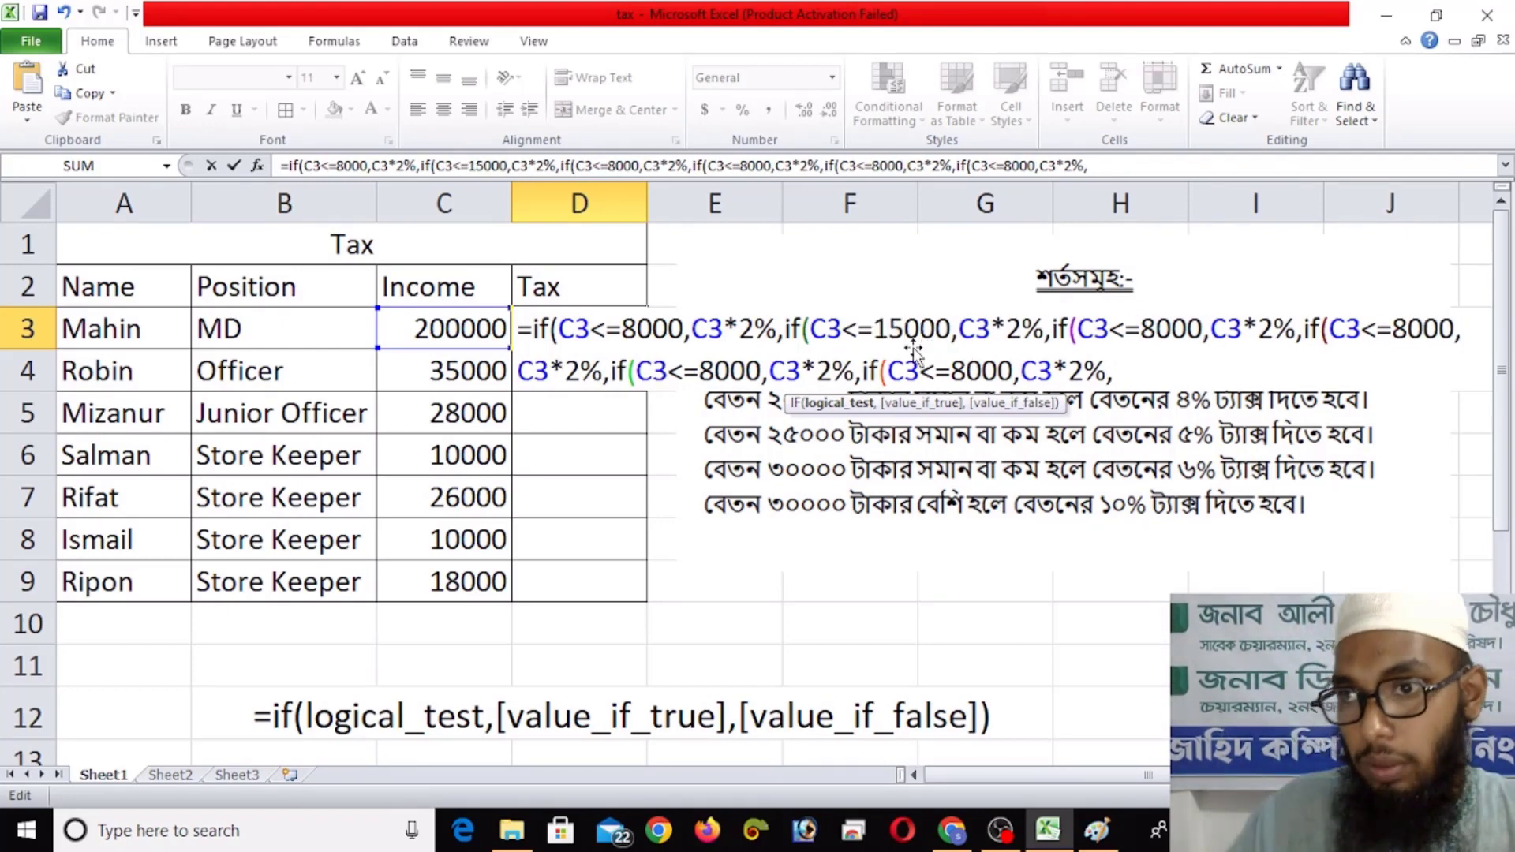
{"action": "left_click", "coordinate": [1023, 328]}
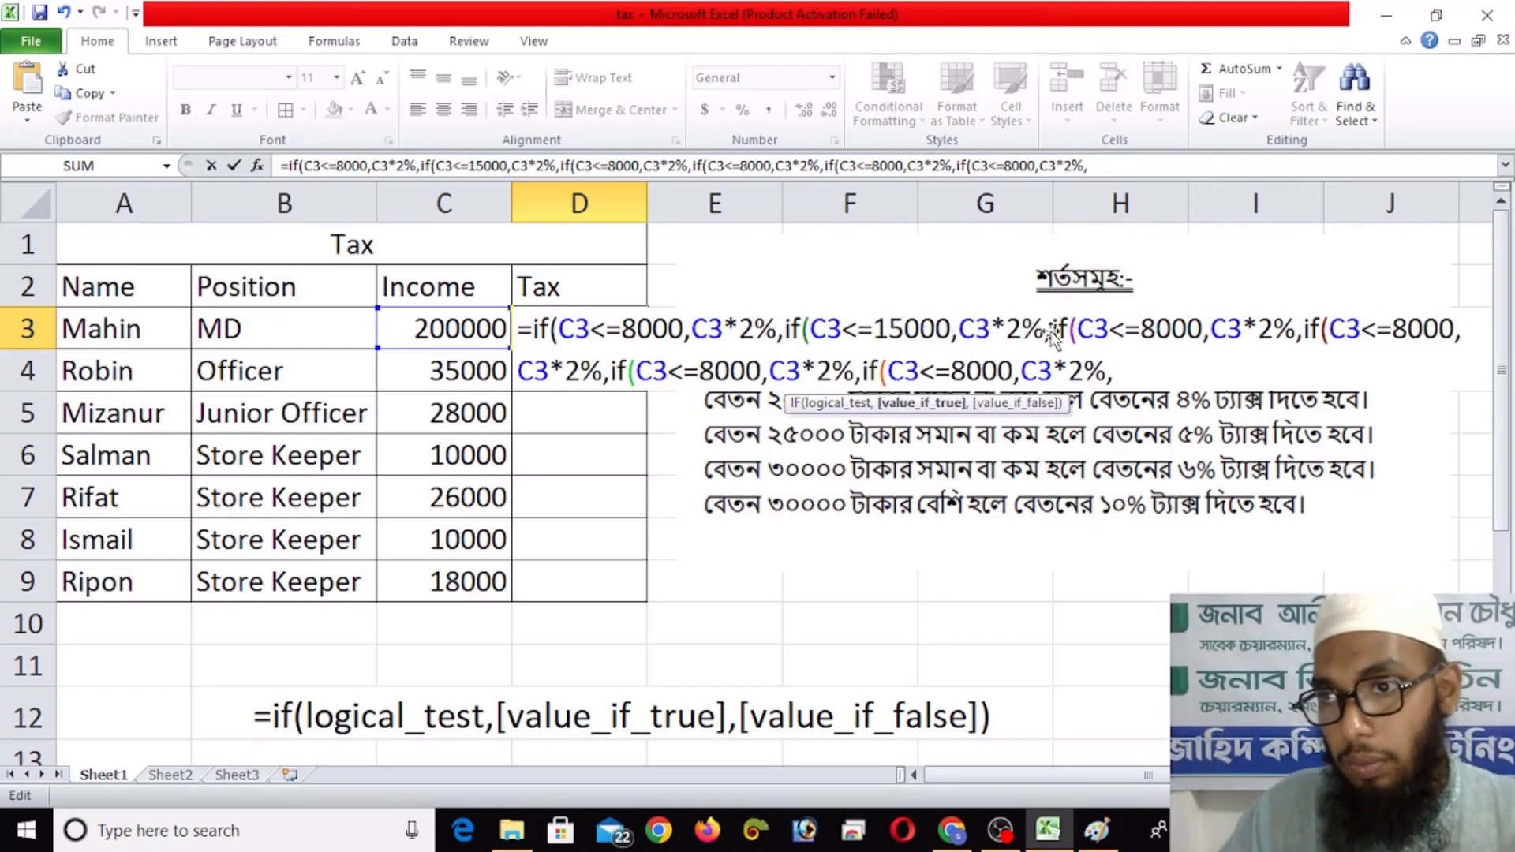
{"action": "key", "text": "BackSpace"}
{"action": "type", "text": "3"}
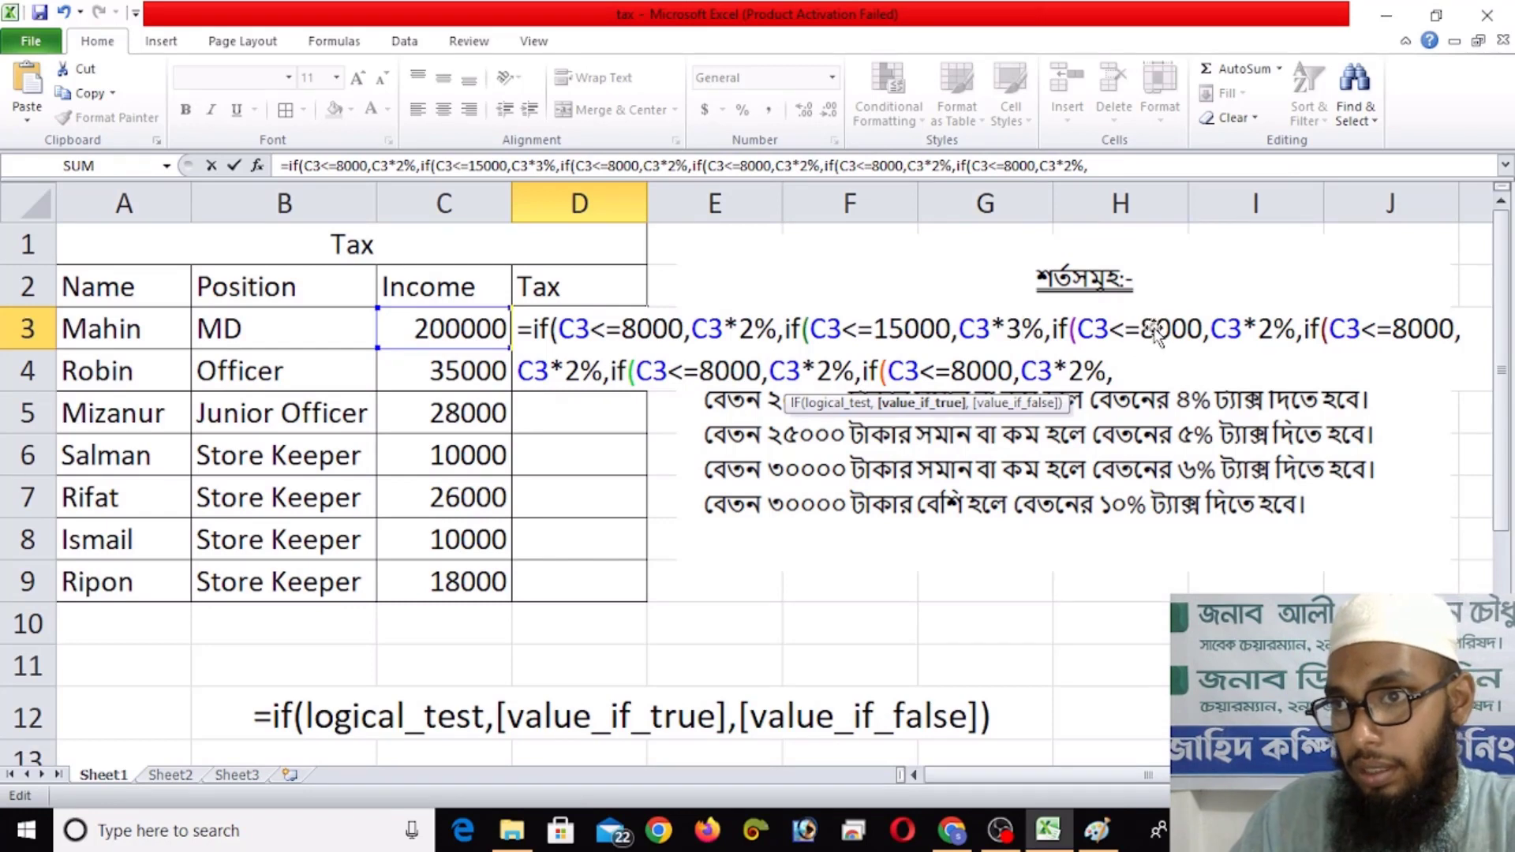
Step: Set the third IF in the D3 formula to an income limit of 20000 and a tax rate of 4%
{"action": "key", "text": "Right"}
{"action": "key", "text": "Right"}
{"action": "key", "text": "Right"}
{"action": "key", "text": "Right"}
{"action": "key", "text": "Right"}
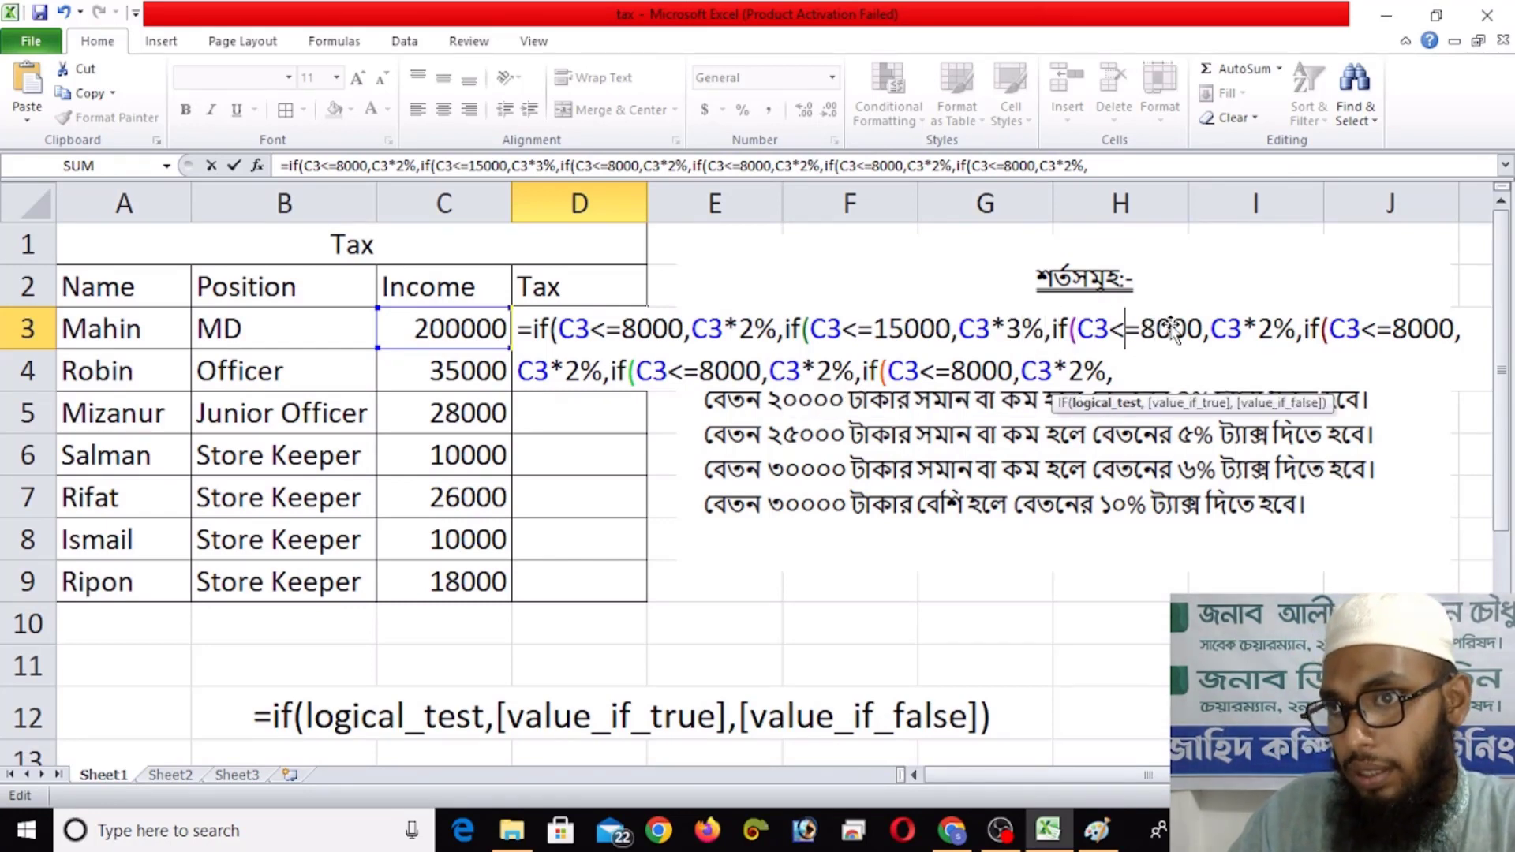
{"action": "key", "text": "BackSpace"}
{"action": "type", "text": "20"}
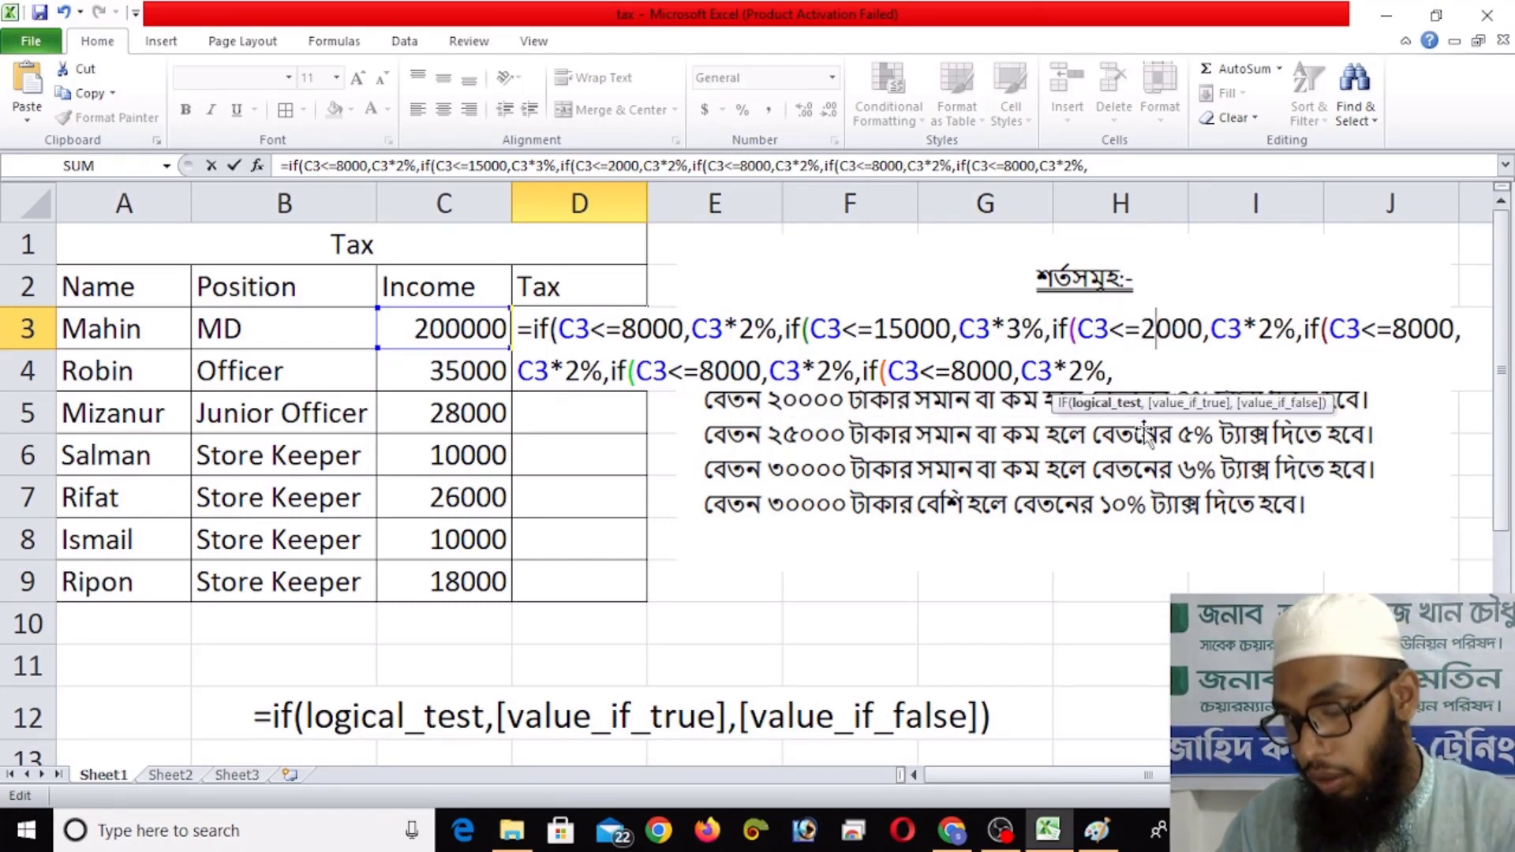
{"action": "key", "text": "Right"}
{"action": "key", "text": "Right"}
{"action": "key", "text": "Right"}
{"action": "key", "text": "Right"}
{"action": "key", "text": "Right"}
{"action": "key", "text": "Right"}
{"action": "key", "text": "Right"}
{"action": "key", "text": "Right"}
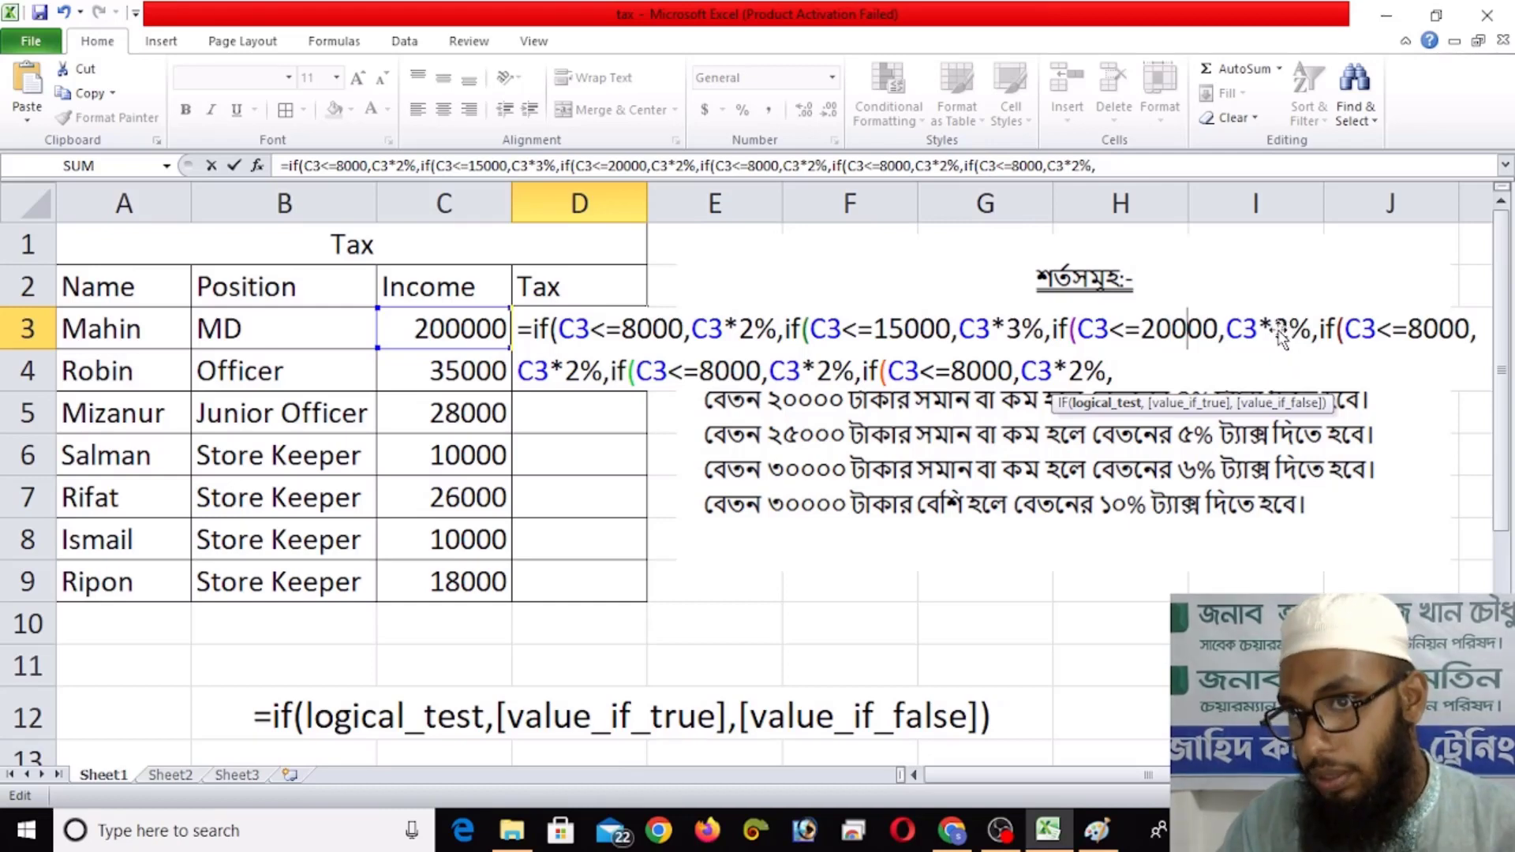
{"action": "key", "text": "BackSpace"}
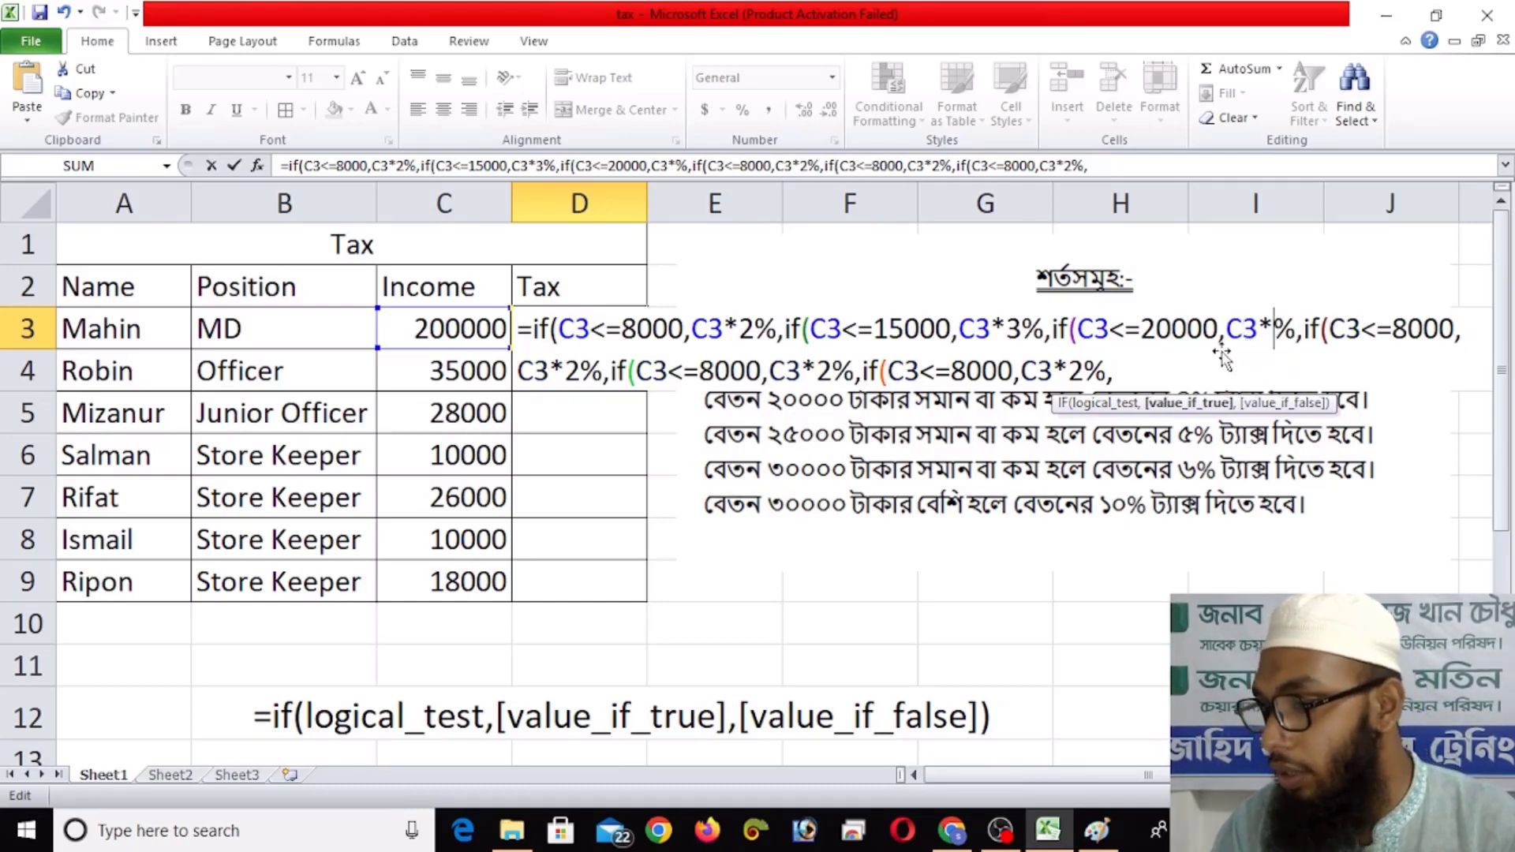
{"action": "type", "text": "4"}
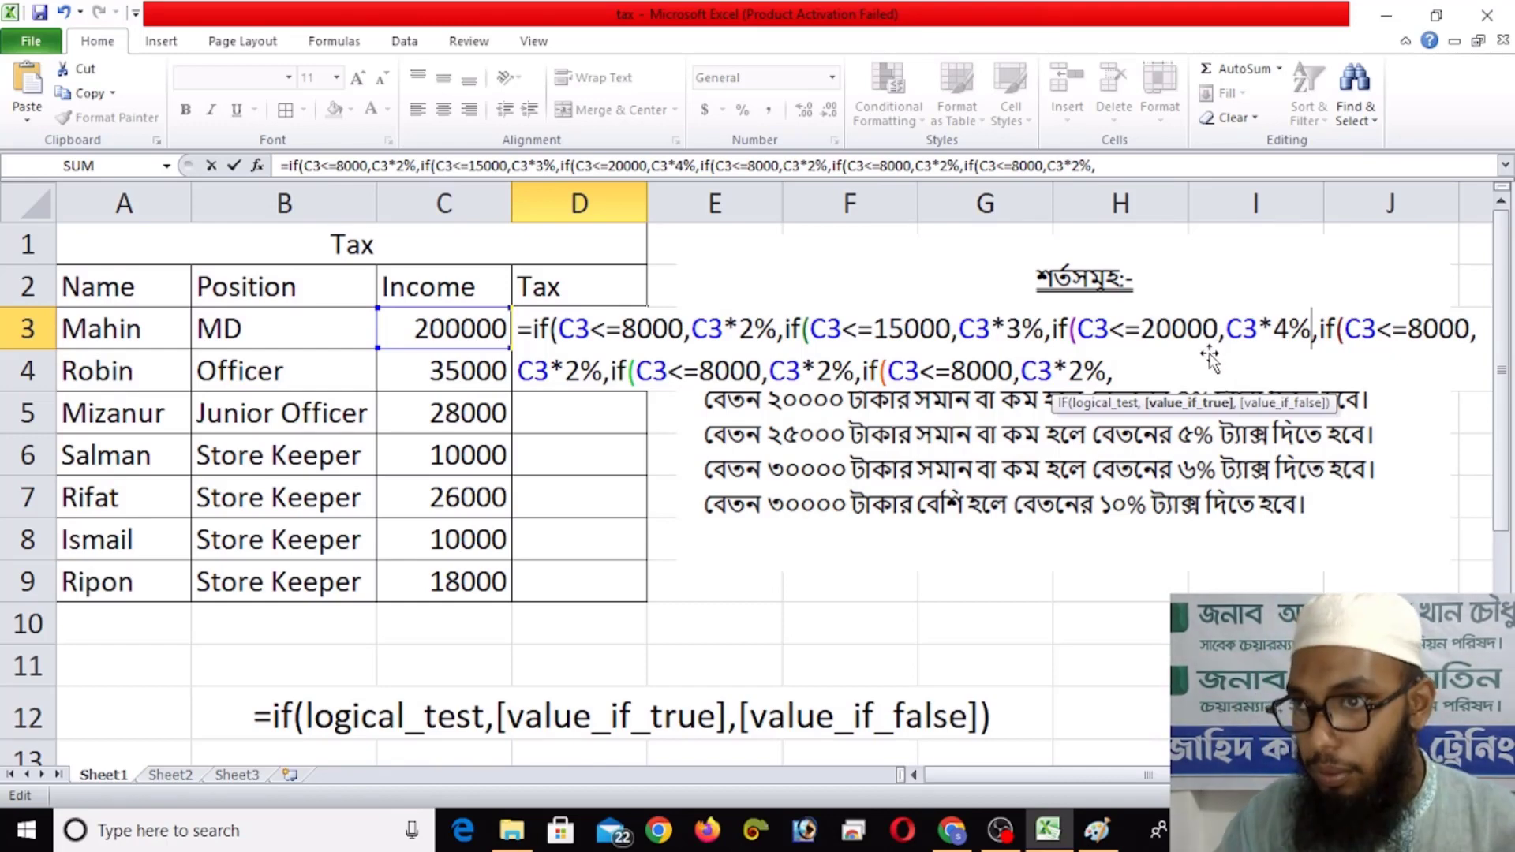
Step: Set the fourth IF in the D3 formula to an income limit of 25000 and a tax rate of 5%
{"action": "key", "text": "Right"}
{"action": "key", "text": "Right"}
{"action": "key", "text": "Right"}
{"action": "key", "text": "Right"}
{"action": "key", "text": "Right"}
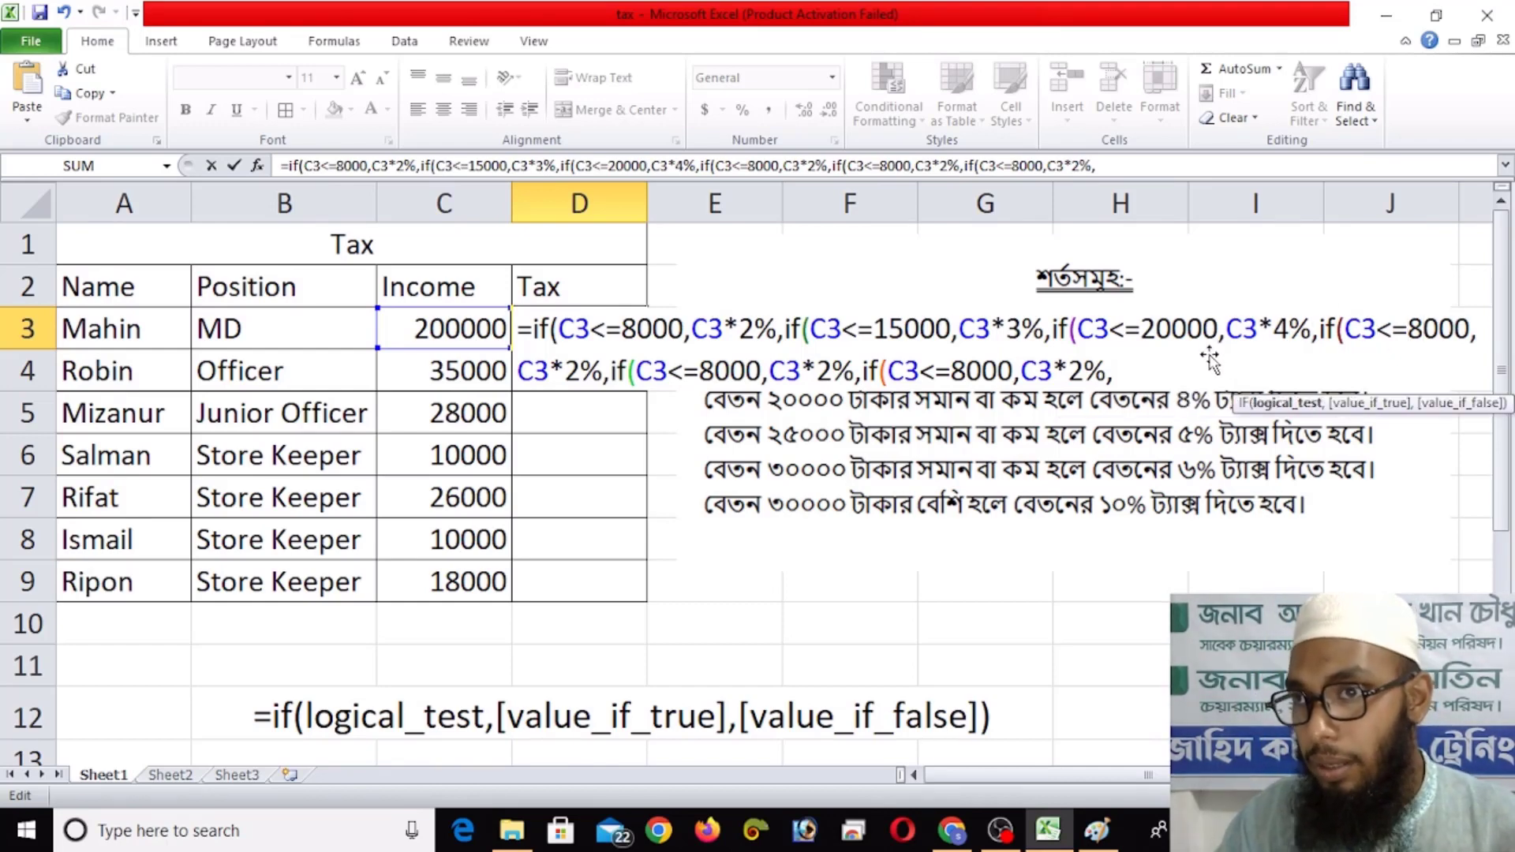
{"action": "key", "text": "Delete"}
{"action": "type", "text": "25"}
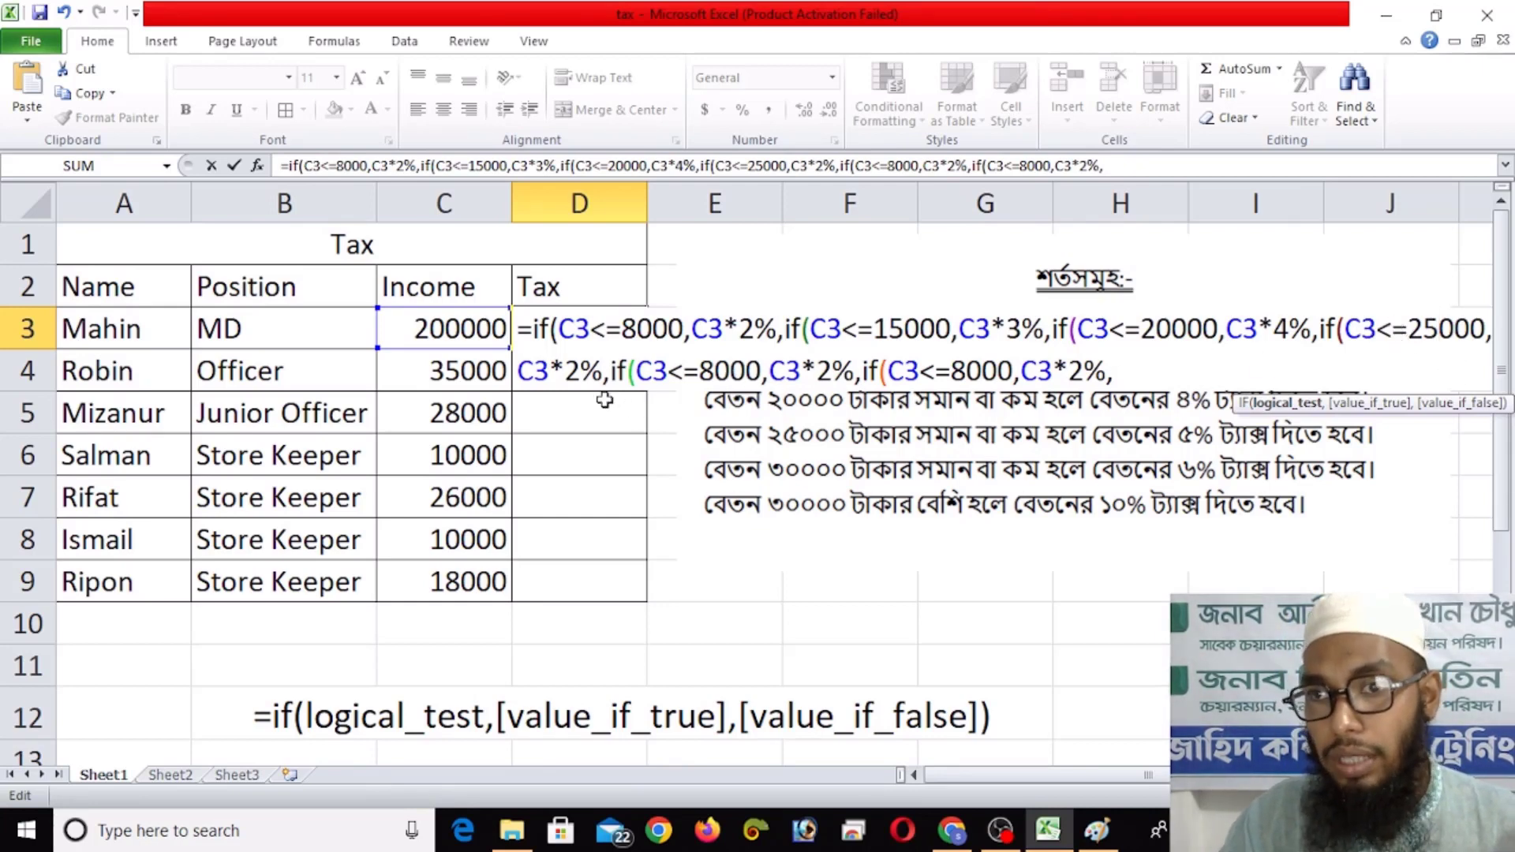
{"action": "key", "text": "Right"}
{"action": "key", "text": "Right"}
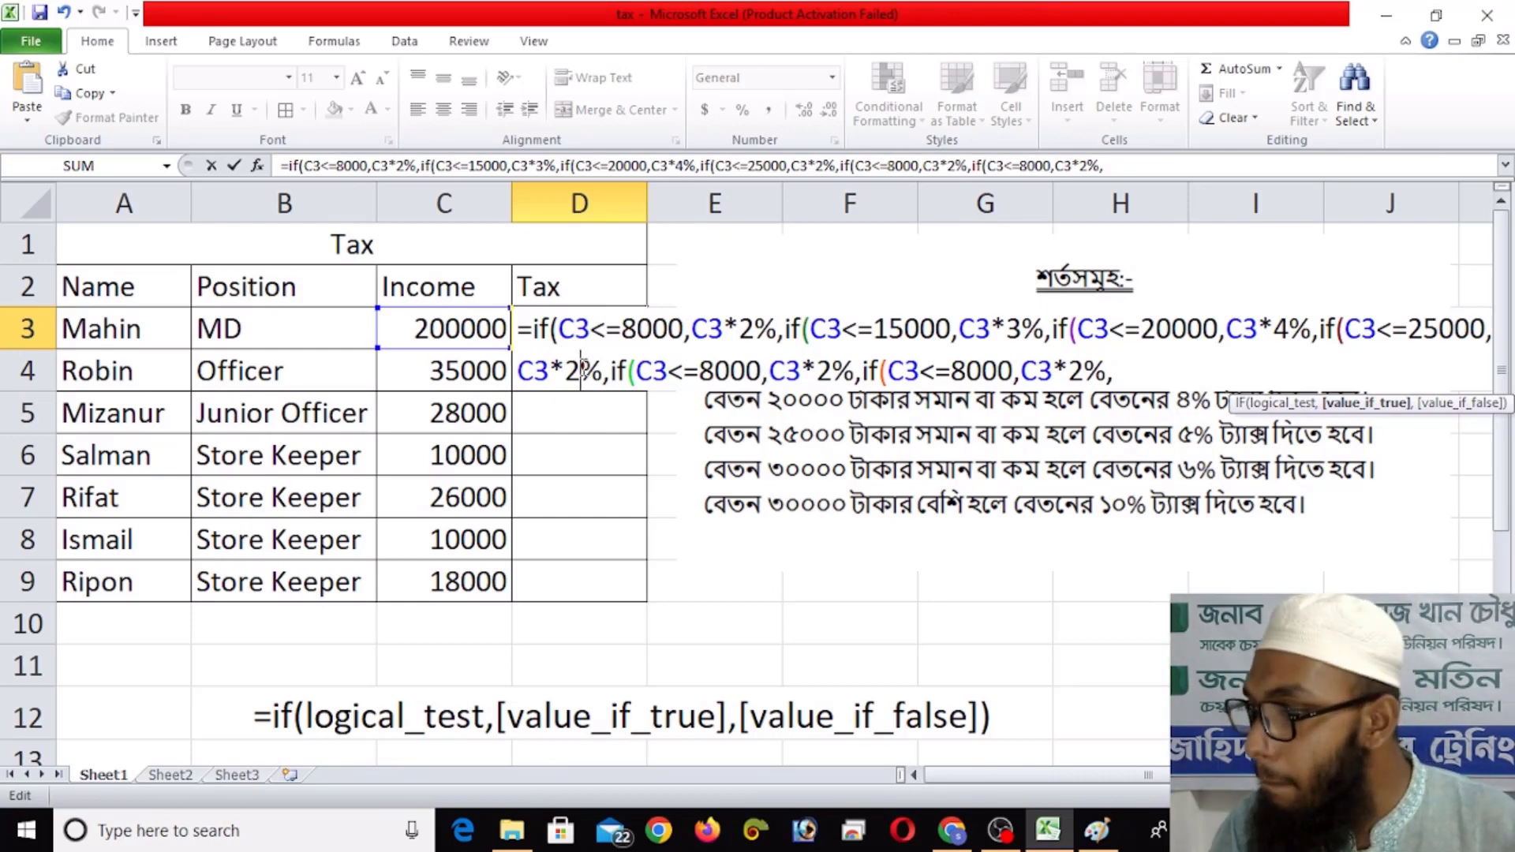
{"action": "key", "text": "BackSpace"}
{"action": "type", "text": "5"}
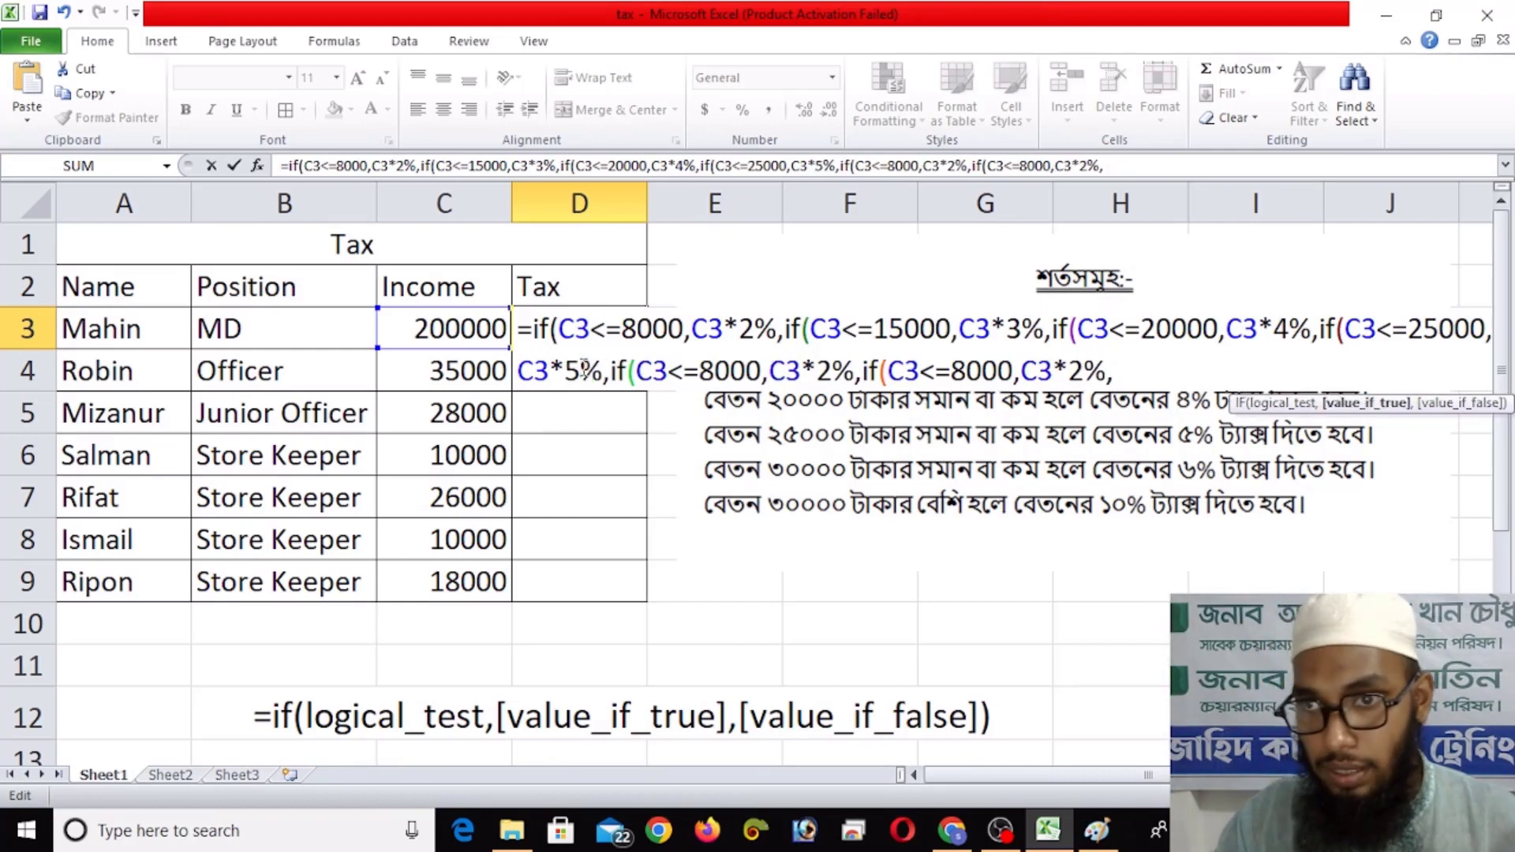
Step: Set the fifth IF in the D3 formula to an income limit of 30000 and a tax rate of 6%
{"action": "key", "text": "Right"}
{"action": "key", "text": "Right"}
{"action": "key", "text": "Right"}
{"action": "key", "text": "Right"}
{"action": "key", "text": "Right"}
{"action": "key", "text": "Right"}
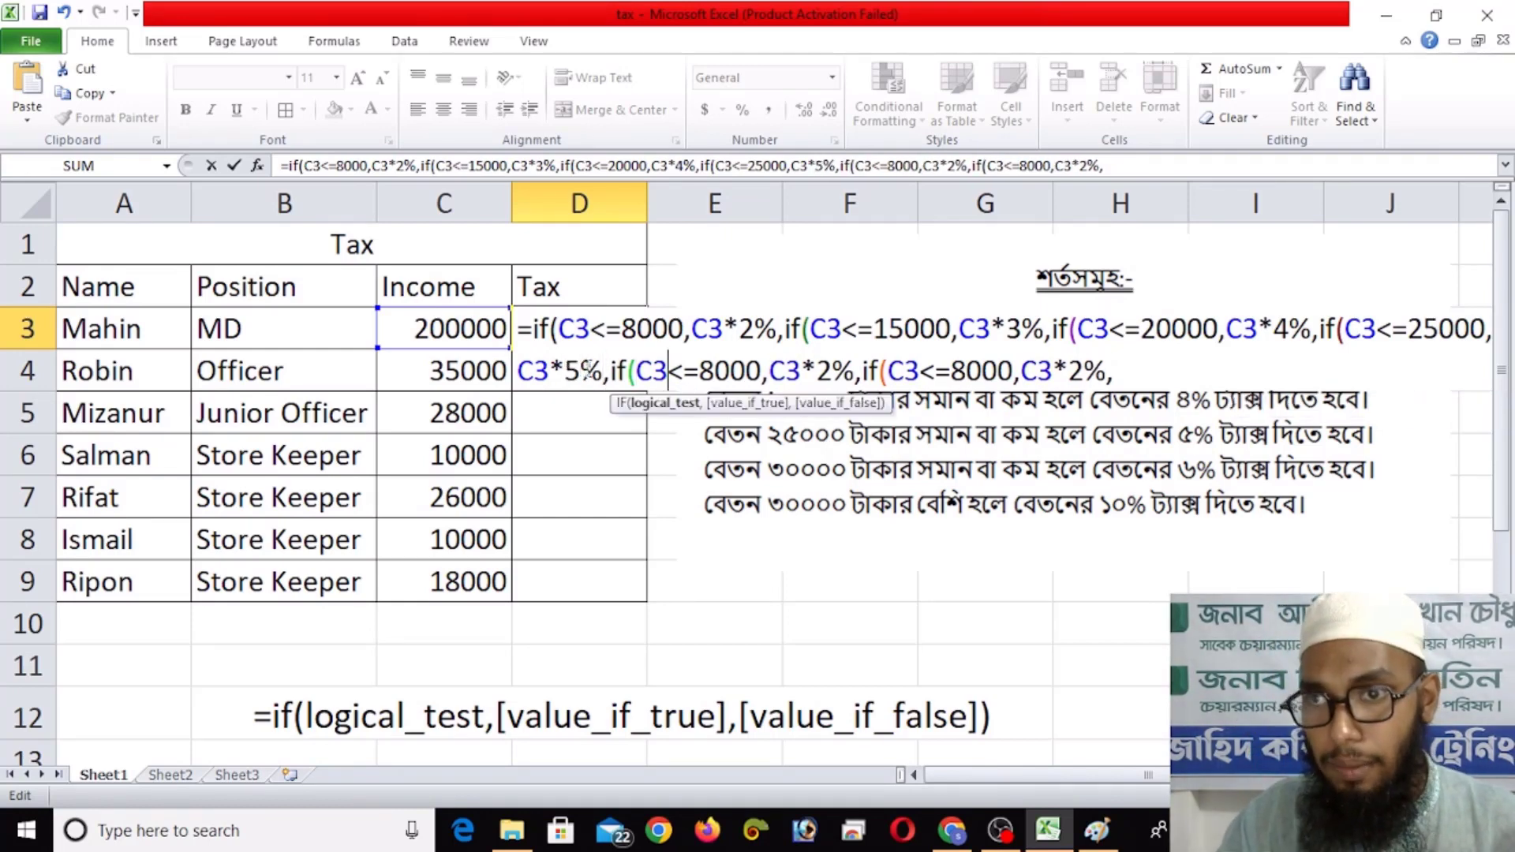
{"action": "key", "text": "BackSpace"}
{"action": "type", "text": "30"}
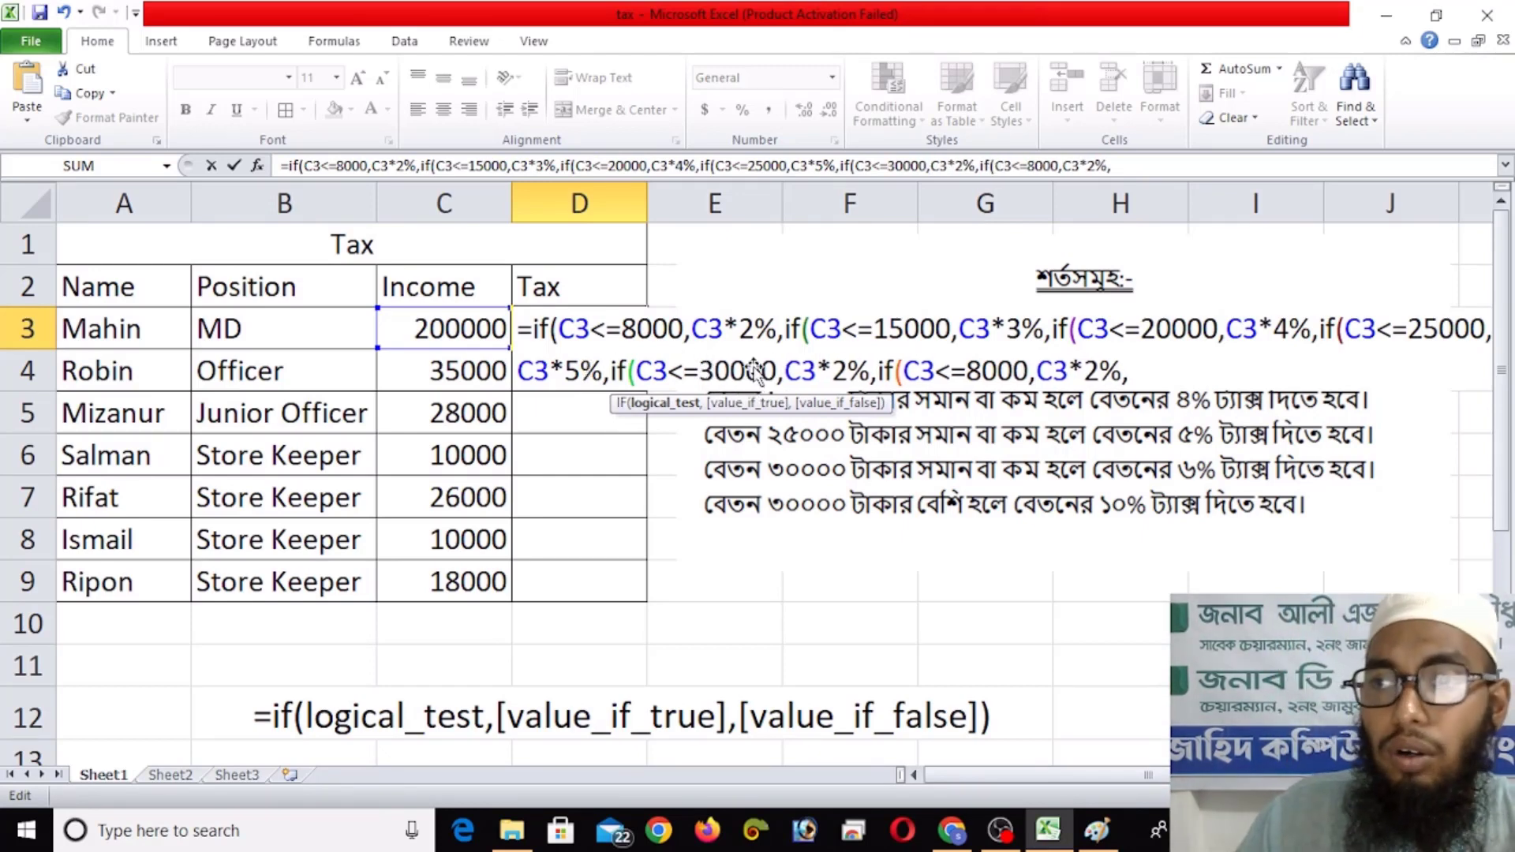
{"action": "key", "text": "Right"}
{"action": "key", "text": "Right"}
{"action": "key", "text": "Right"}
{"action": "key", "text": "Right"}
{"action": "key", "text": "Right"}
{"action": "key", "text": "Right"}
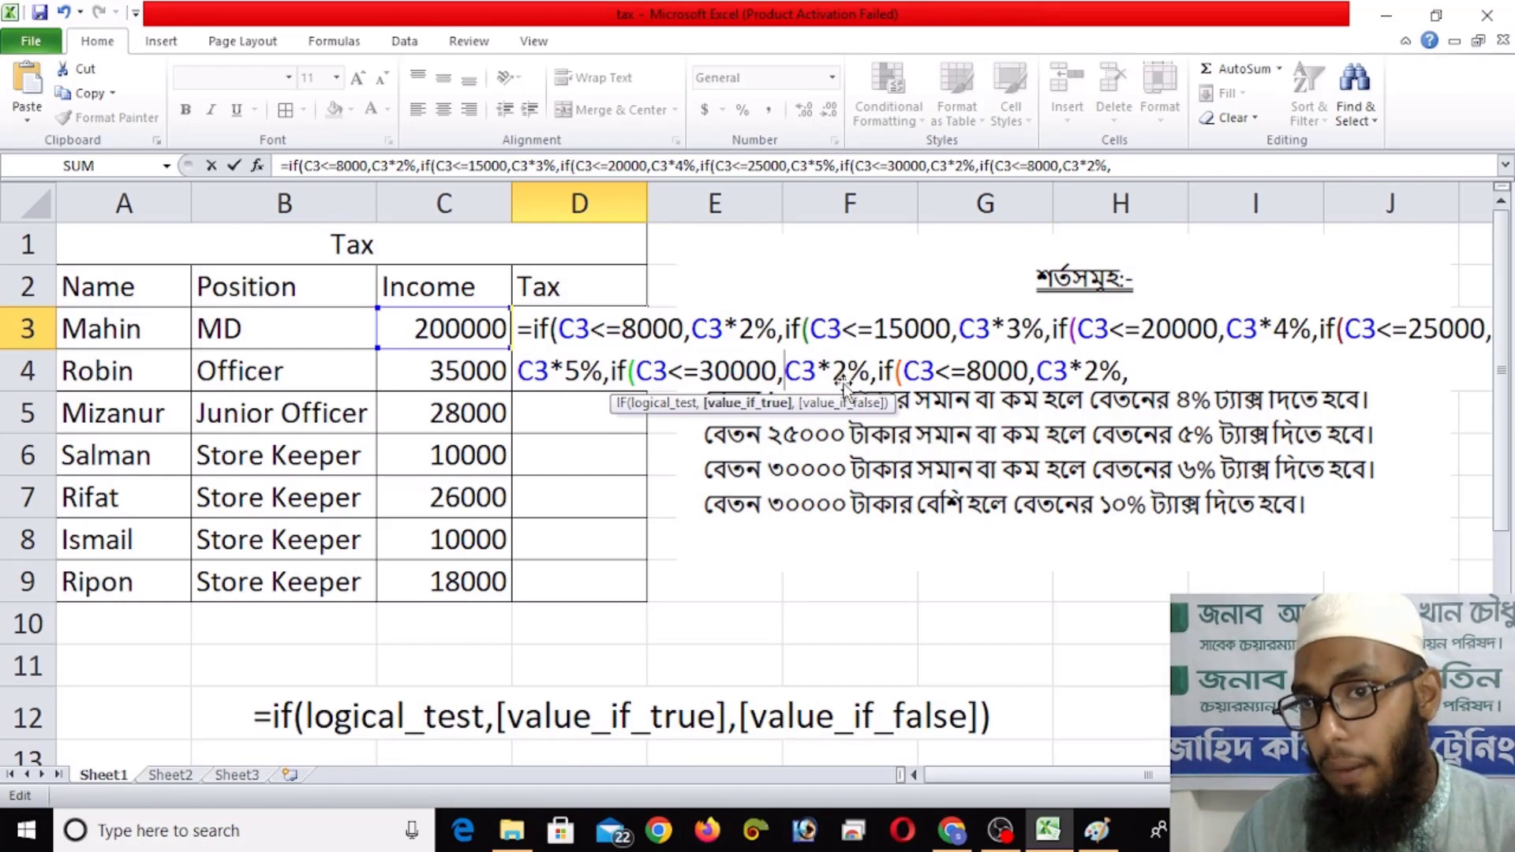
{"action": "key", "text": "BackSpace"}
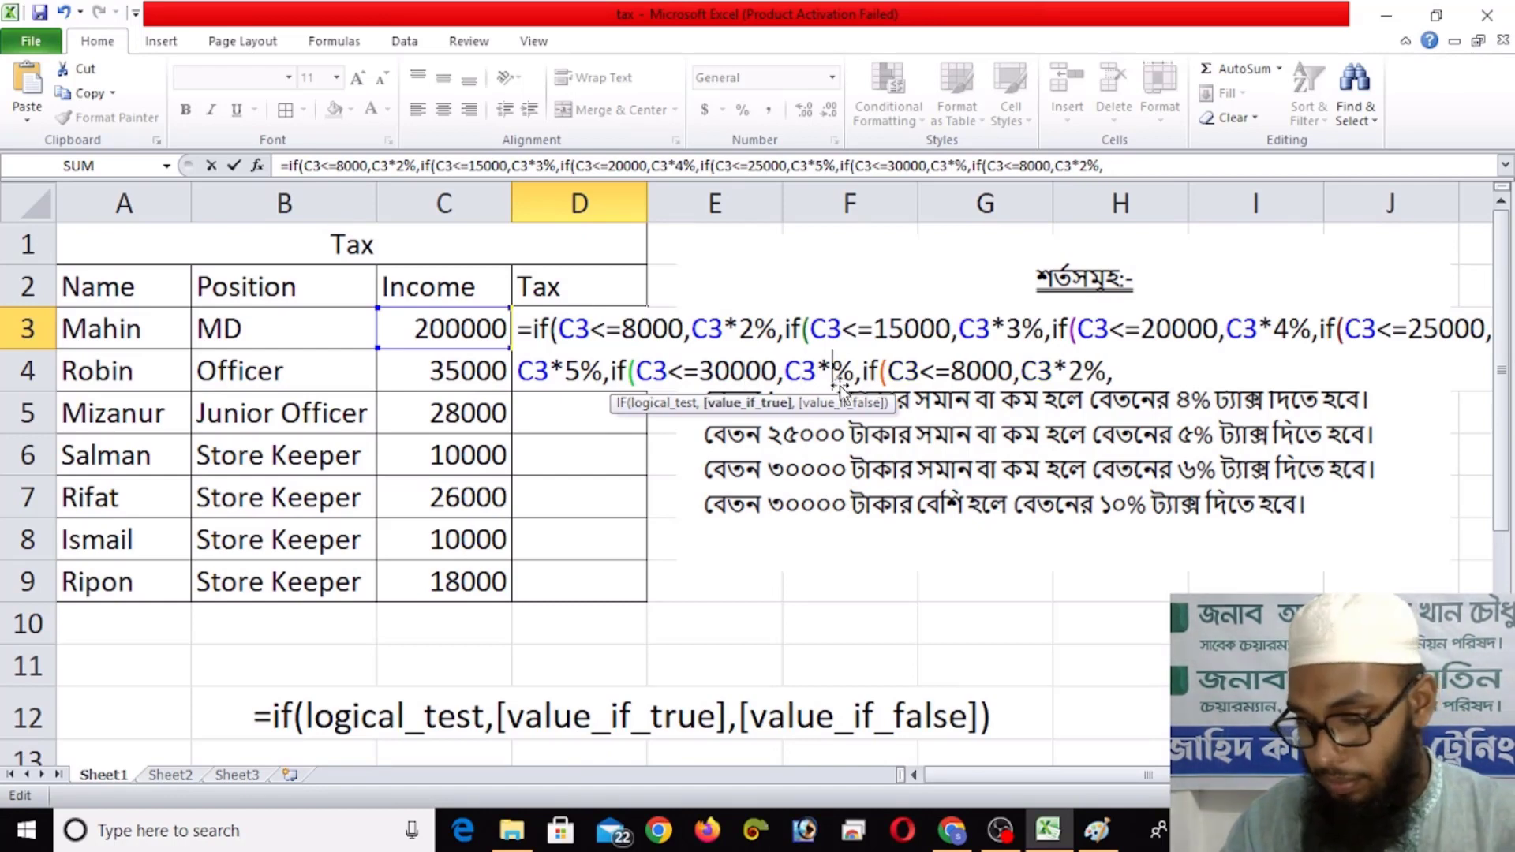
{"action": "type", "text": "6"}
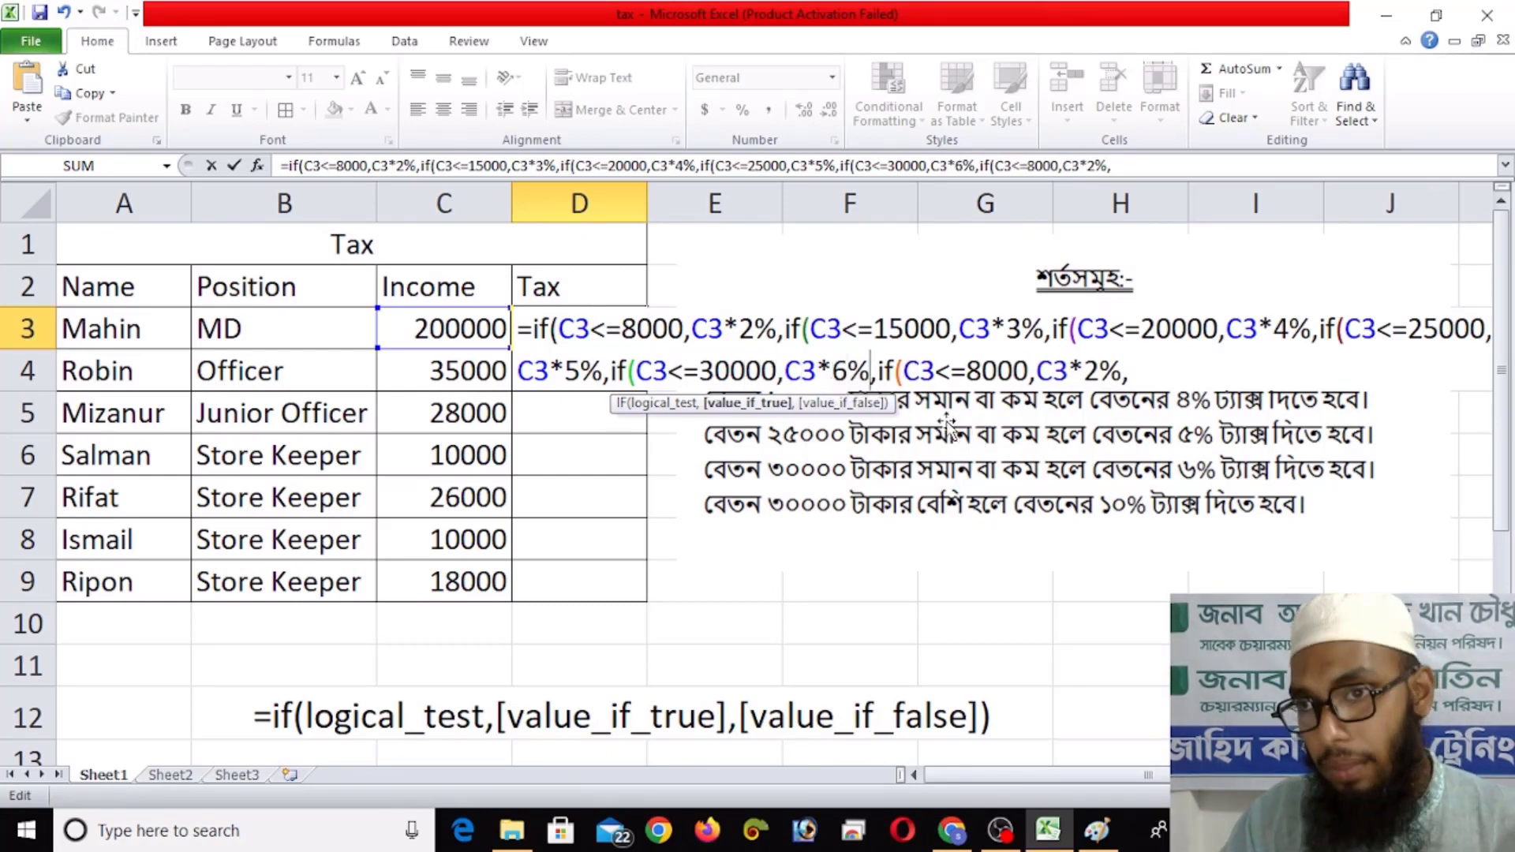
Step: Change the last IF's logical test in the D3 formula to C3>30000
{"action": "key", "text": "Right"}
{"action": "key", "text": "Right"}
{"action": "key", "text": "Right"}
{"action": "key", "text": "Right"}
{"action": "key", "text": "Right"}
{"action": "key", "text": "Right"}
{"action": "key", "text": "Right"}
{"action": "key", "text": "Right"}
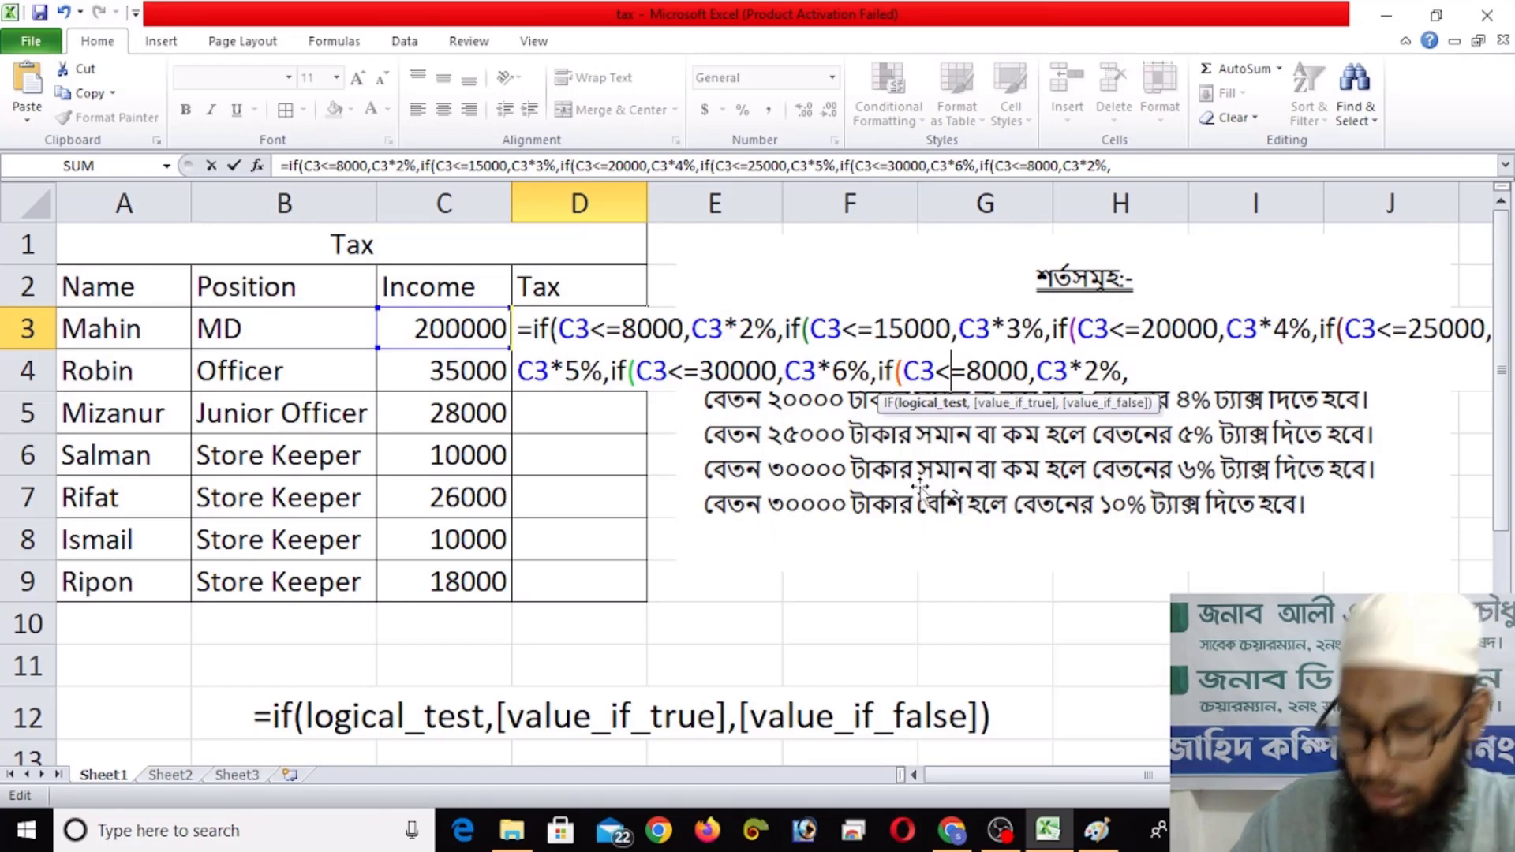
{"action": "key", "text": "Right"}
{"action": "key", "text": "BackSpace"}
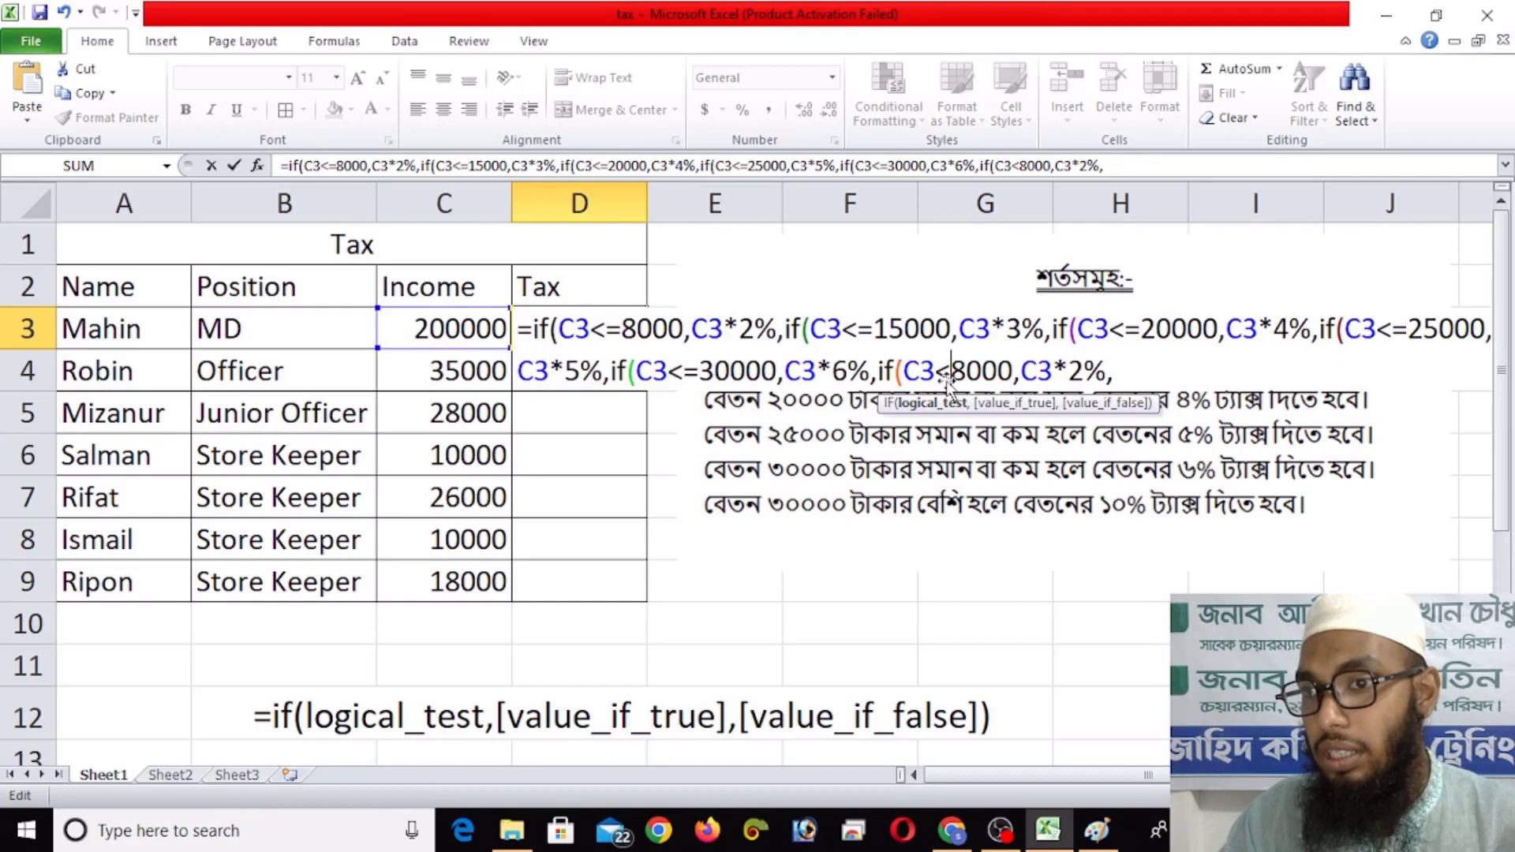
{"action": "key", "text": "BackSpace"}
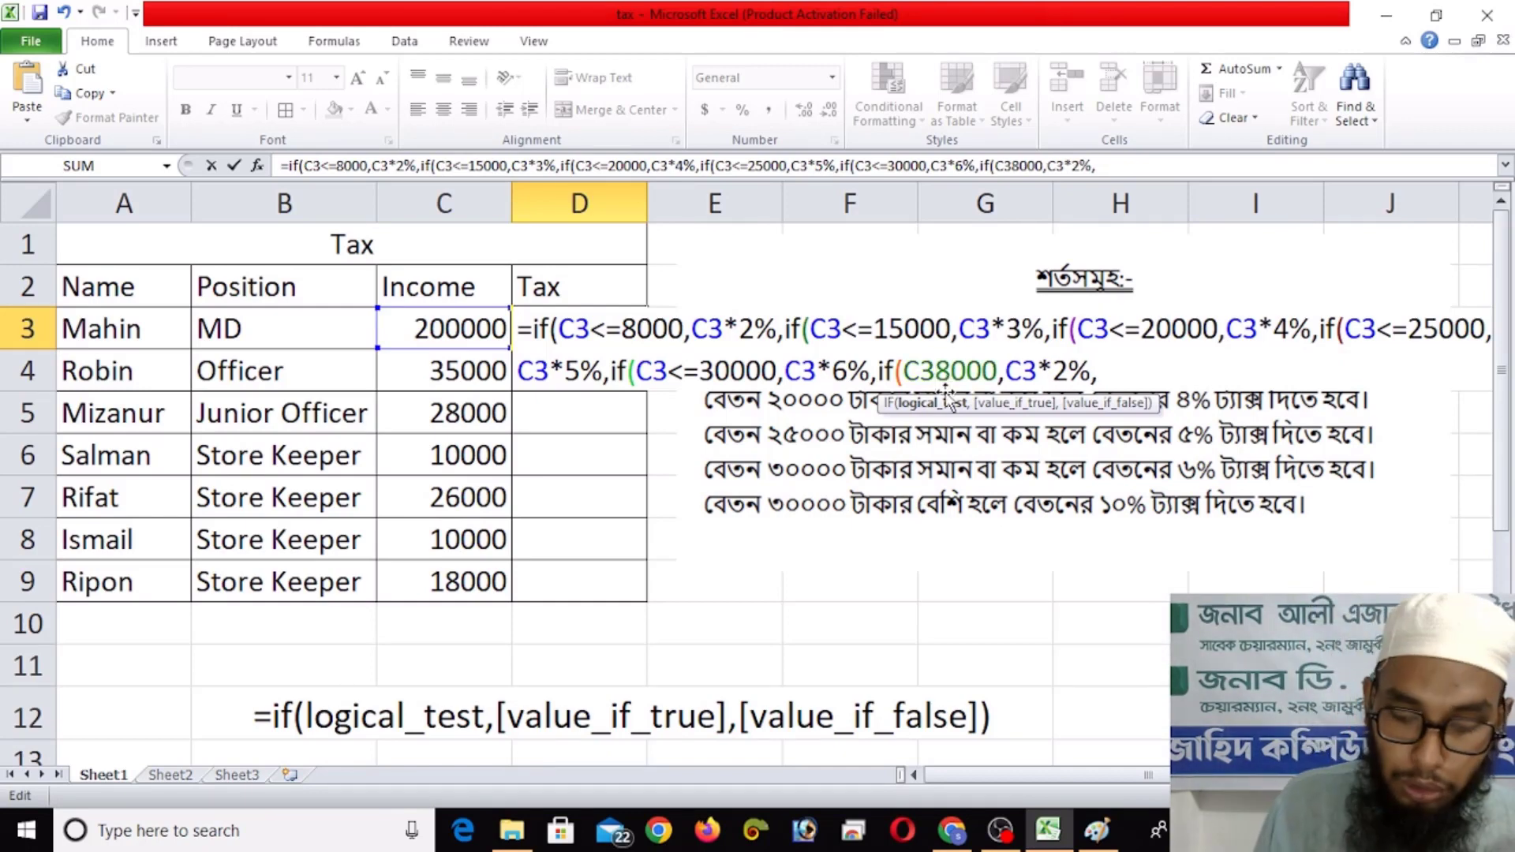
{"action": "type", "text": ">"}
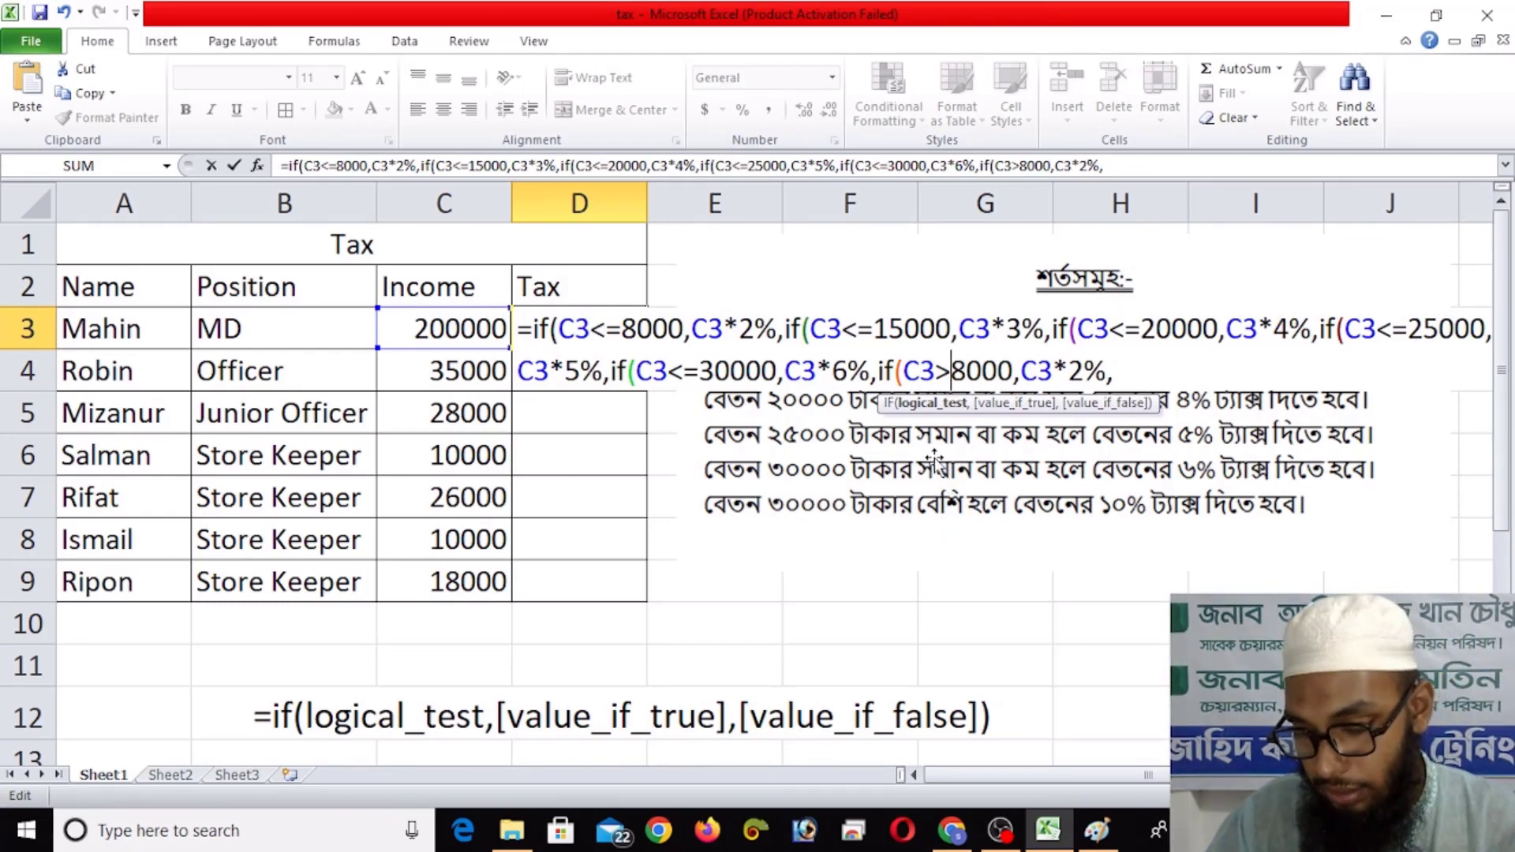
{"action": "key", "text": "Delete"}
{"action": "type", "text": "30"}
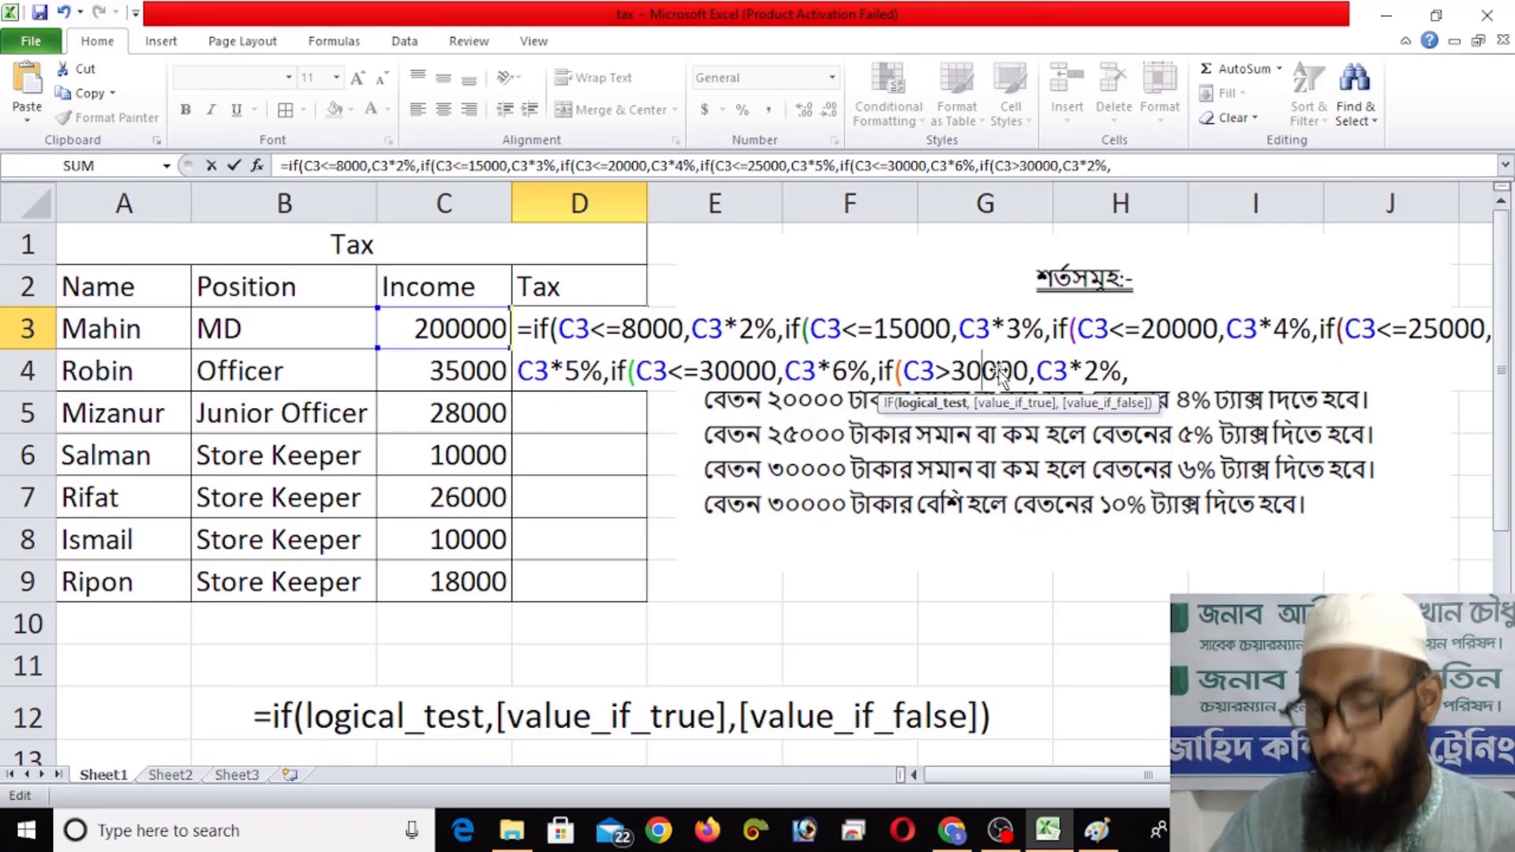
Step: Set the last IF's tax rate to 10% and remove the trailing comma from the D3 formula
{"action": "key", "text": "Right"}
{"action": "key", "text": "Right"}
{"action": "key", "text": "Right"}
{"action": "key", "text": "Right"}
{"action": "key", "text": "Right"}
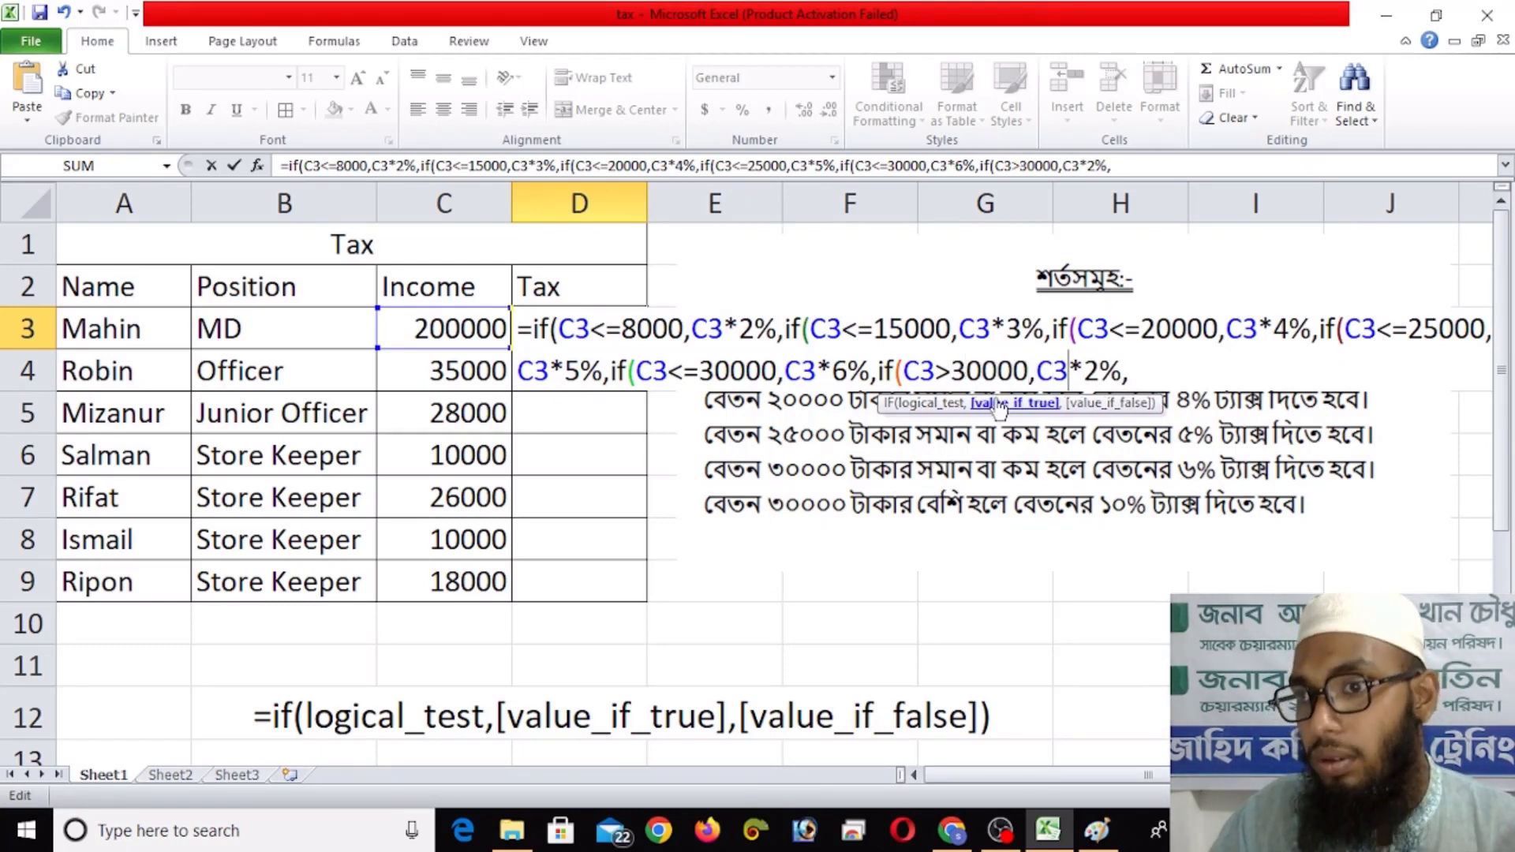
{"action": "key", "text": "BackSpace"}
{"action": "type", "text": "10"}
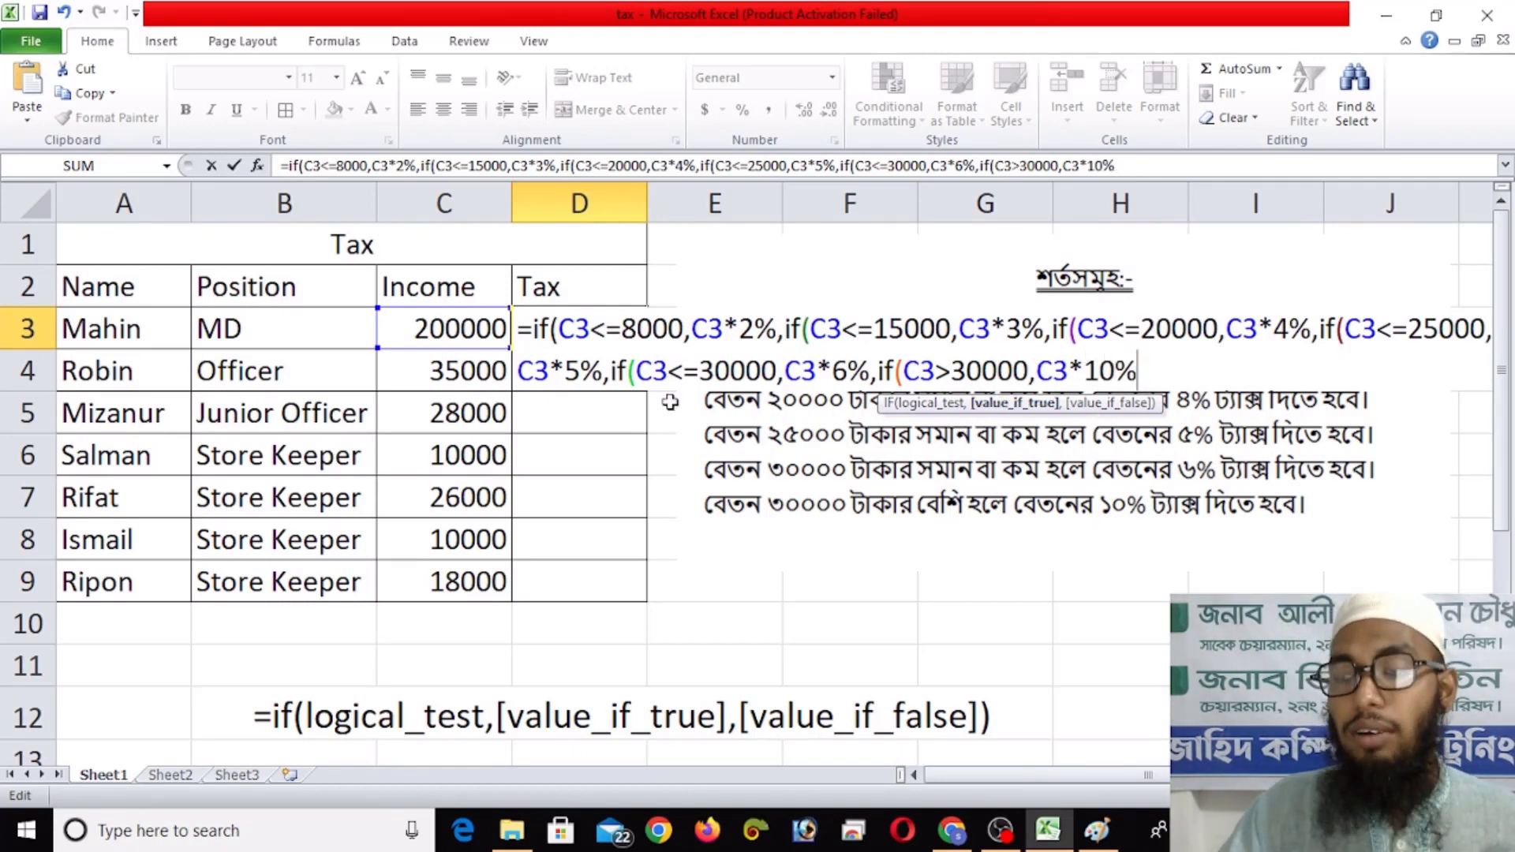
Step: Review the D3 formula from its first opening parenthesis to its end to see how many IFs need closing
{"action": "left_click", "coordinate": [562, 333]}
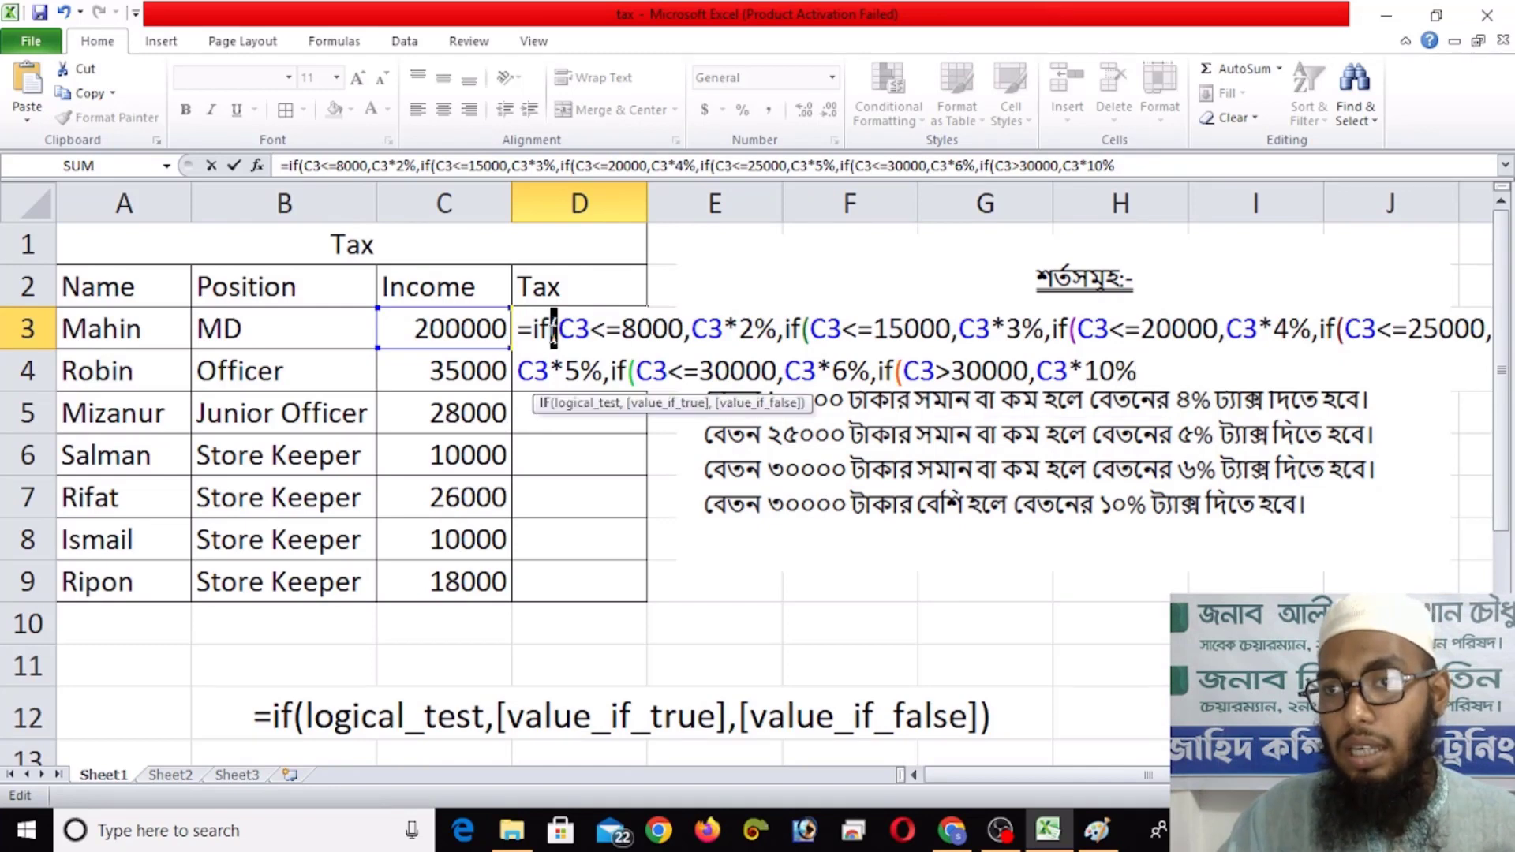
{"action": "left_click", "coordinate": [1002, 371]}
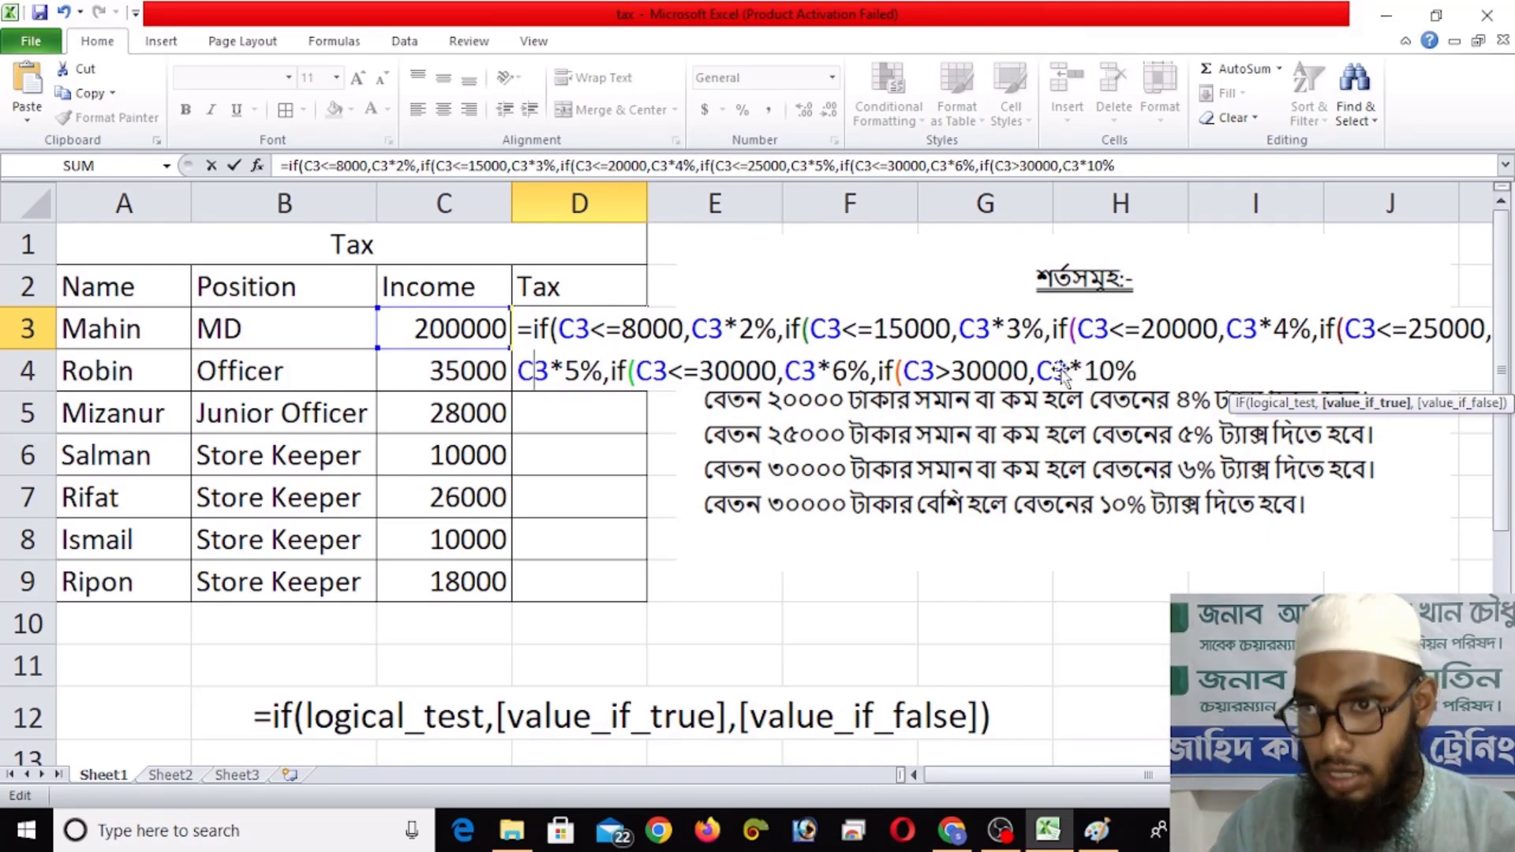
{"action": "key", "text": "Right"}
{"action": "key", "text": "Right"}
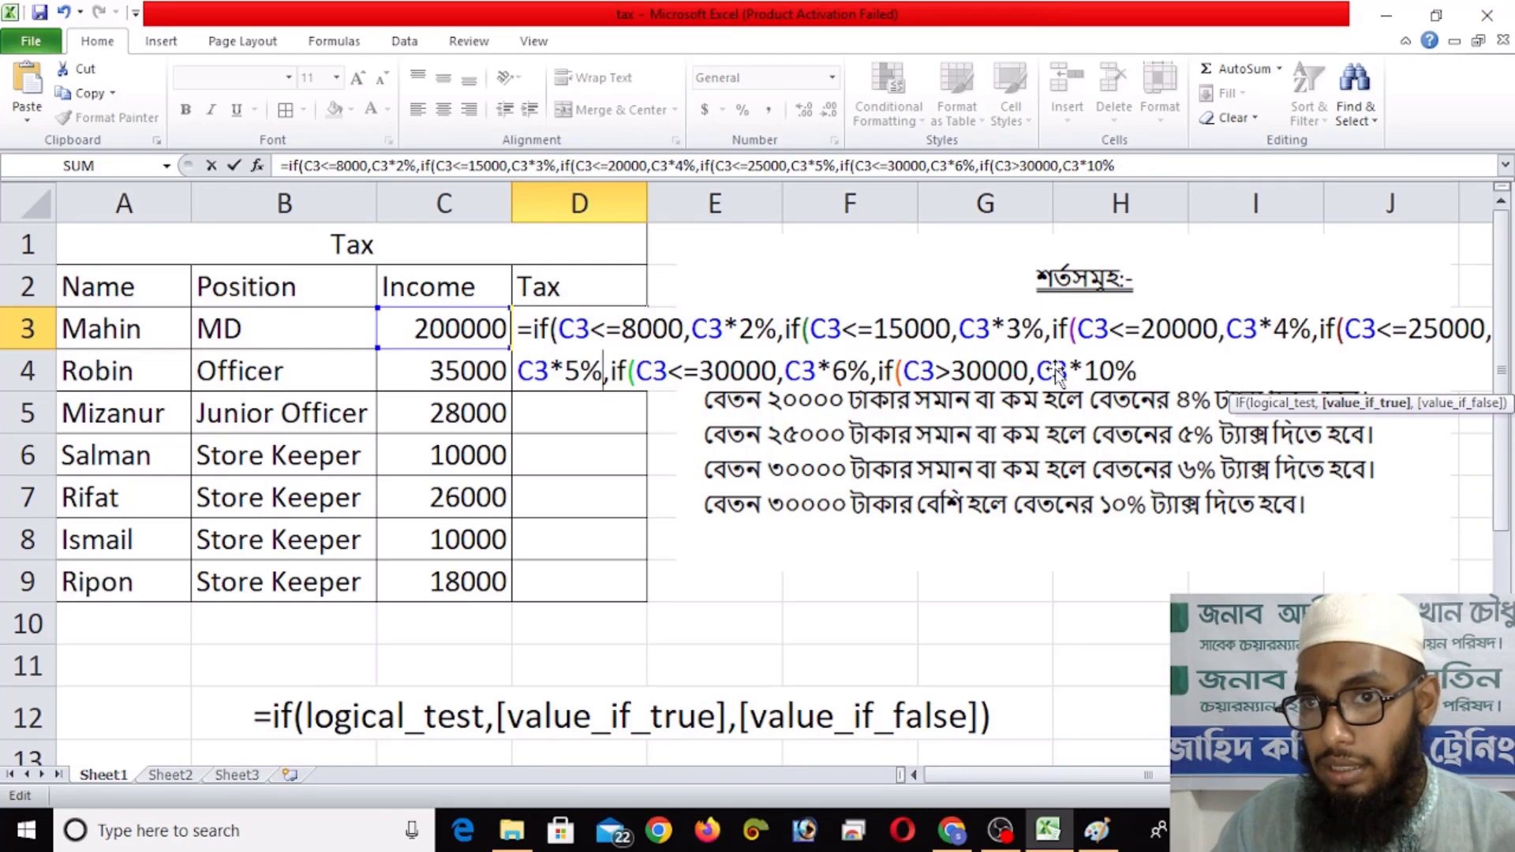
{"action": "key", "text": "Right"}
{"action": "key", "text": "Right"}
{"action": "key", "text": "Right"}
{"action": "key", "text": "Right"}
{"action": "key", "text": "Right"}
{"action": "key", "text": "Right"}
{"action": "key", "text": "Right"}
{"action": "key", "text": "Right"}
{"action": "key", "text": "Right"}
{"action": "key", "text": "Right"}
{"action": "key", "text": "Right"}
{"action": "key", "text": "Right"}
{"action": "key", "text": "Right"}
{"action": "key", "text": "Right"}
{"action": "key", "text": "Right"}
{"action": "key", "text": "Right"}
{"action": "key", "text": "Right"}
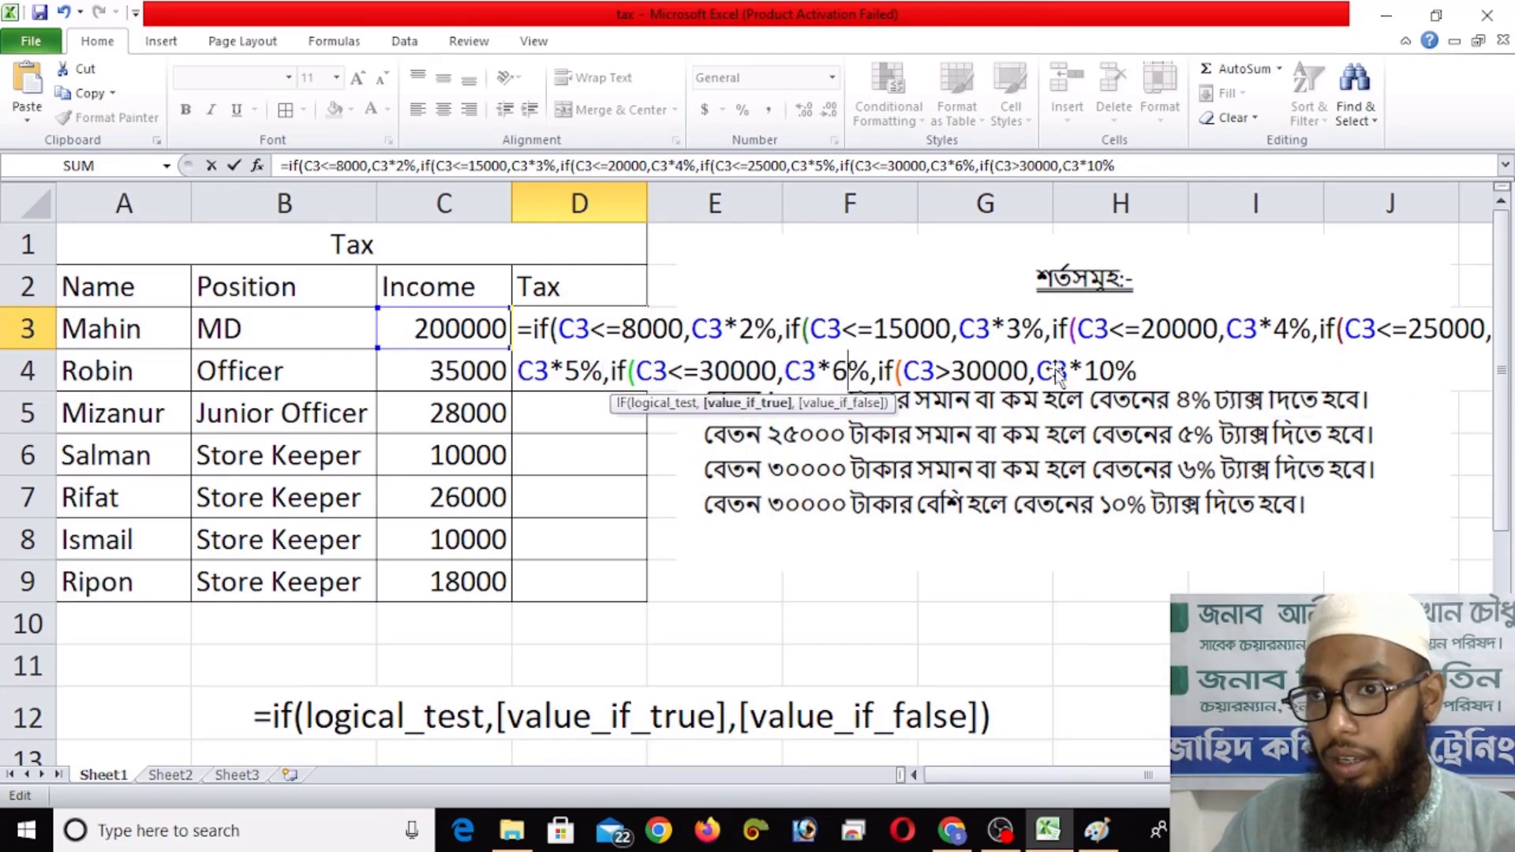
{"action": "key", "text": "Right"}
{"action": "key", "text": "Right"}
{"action": "key", "text": "Right"}
{"action": "key", "text": "Right"}
{"action": "key", "text": "Right"}
{"action": "key", "text": "Right"}
{"action": "key", "text": "Right"}
{"action": "key", "text": "Right"}
{"action": "key", "text": "Right"}
{"action": "key", "text": "Right"}
{"action": "key", "text": "Right"}
{"action": "key", "text": "Right"}
{"action": "key", "text": "Right"}
{"action": "key", "text": "Right"}
{"action": "key", "text": "Right"}
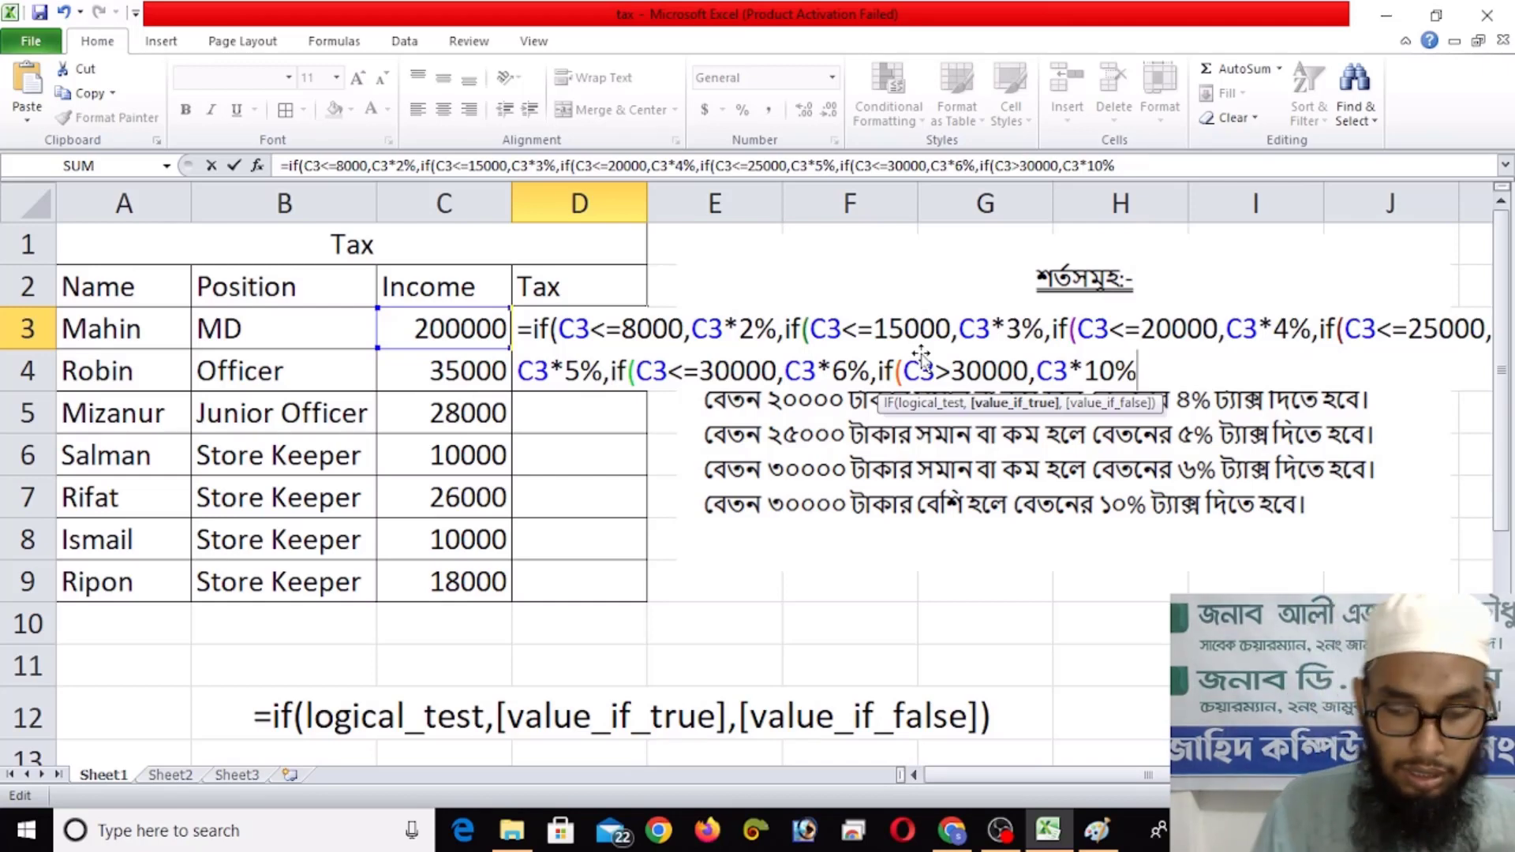
Step: Complete the D3 formula with six closing parentheses and fill it down the Tax column to D9
{"action": "type", "text": ")))))"}
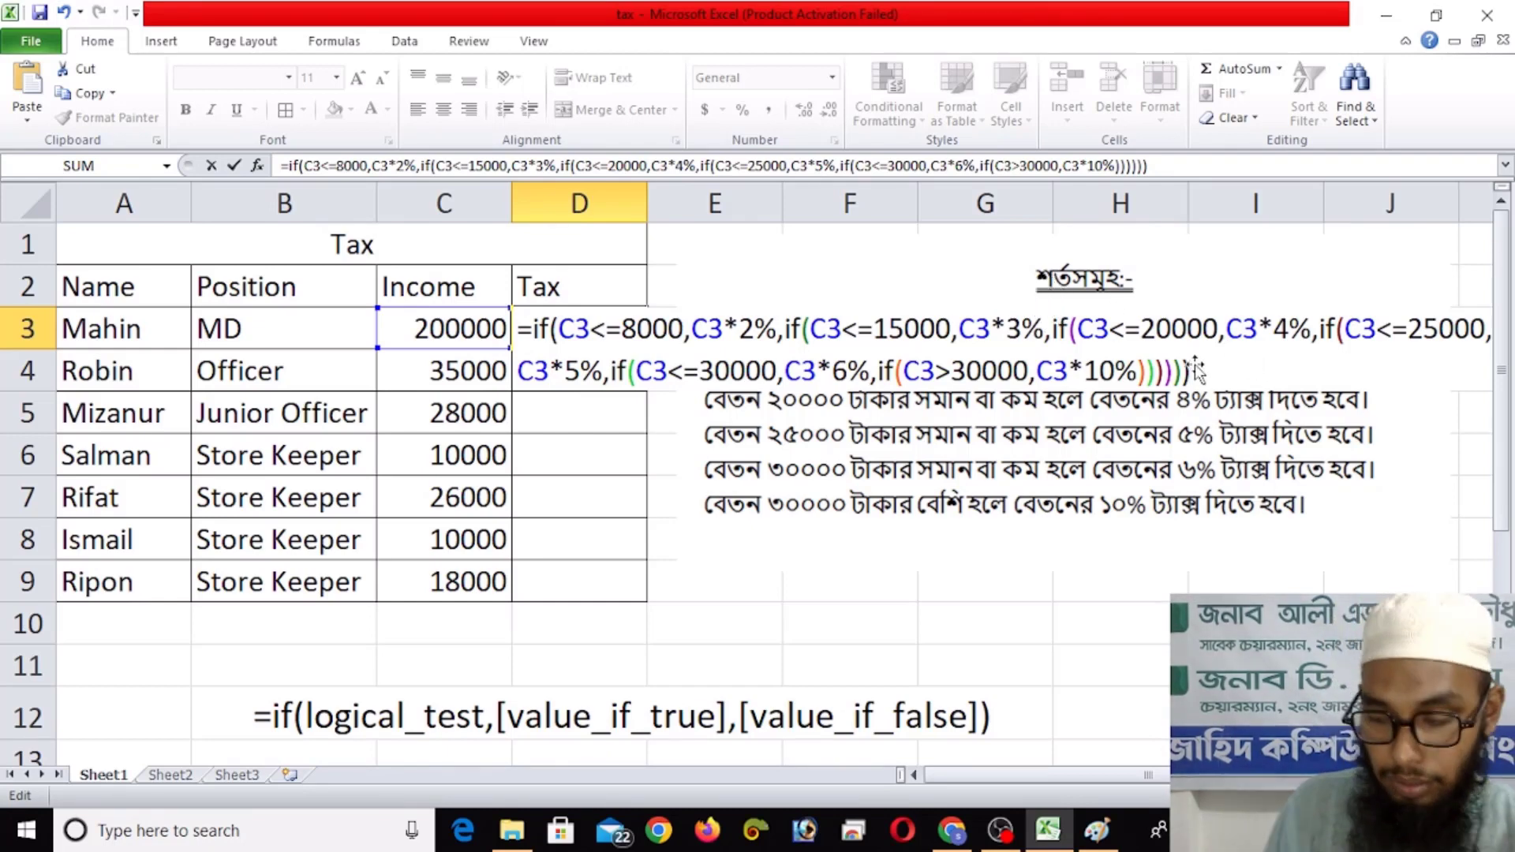
{"action": "key", "text": "Return"}
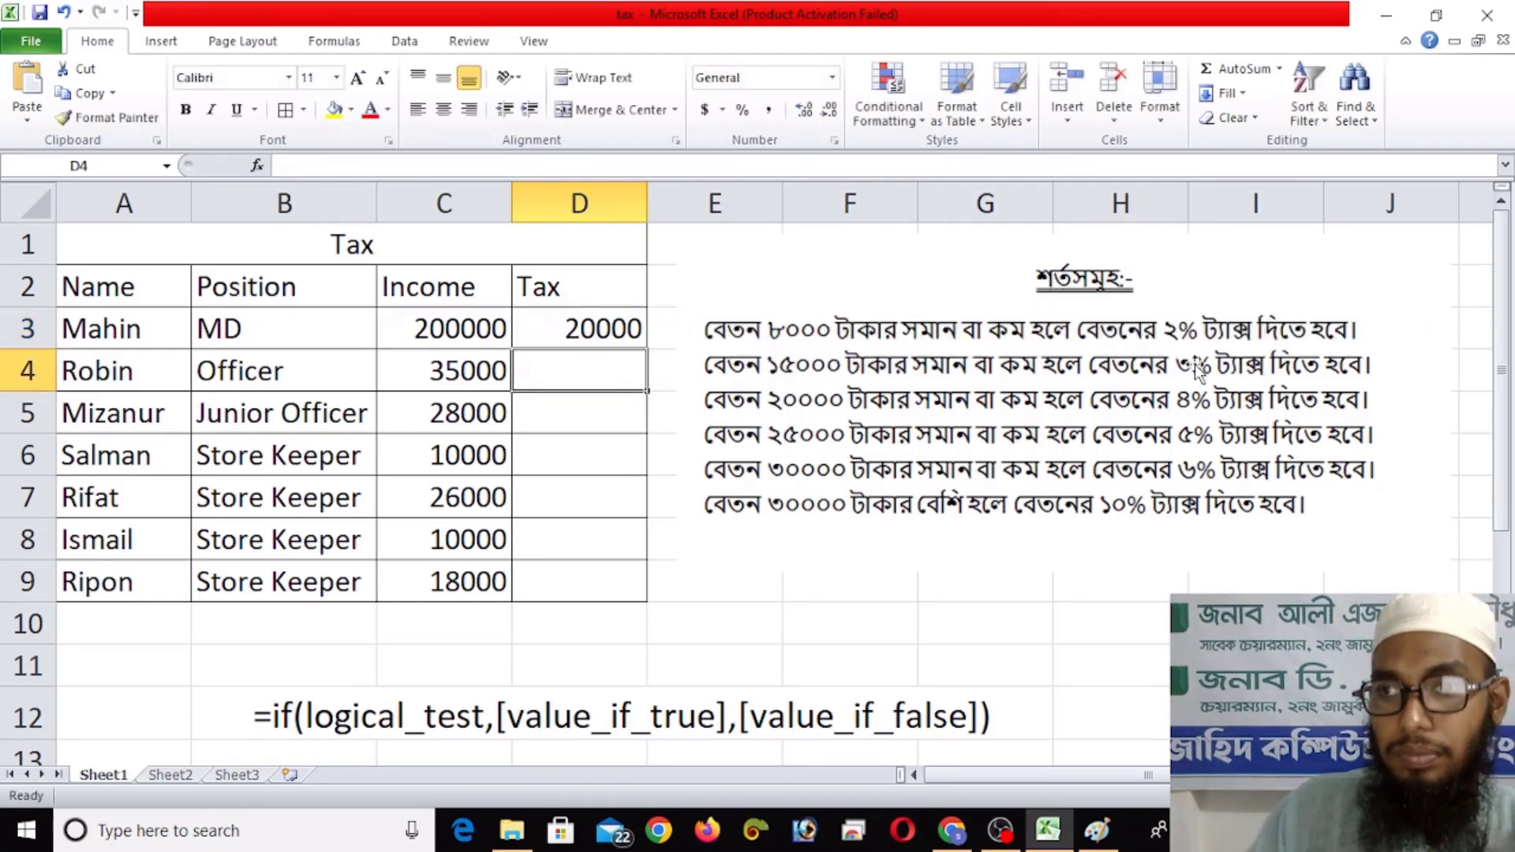
{"action": "left_click", "coordinate": [591, 325]}
{"action": "double_click", "coordinate": [647, 353]}
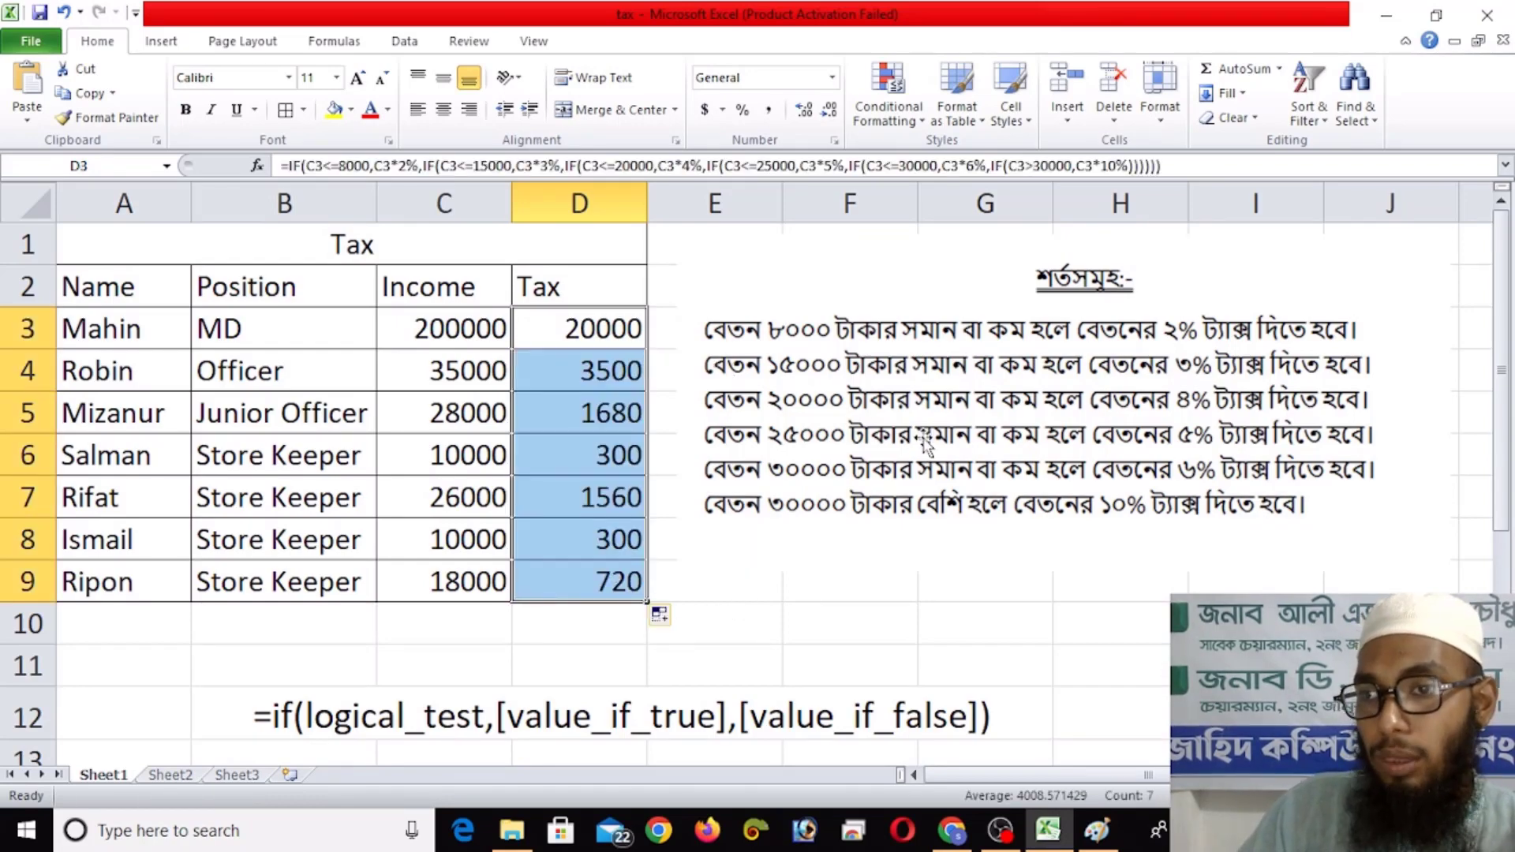
Step: Move the conditions picture down below row 4 and enter the check formula =C3*10% in F3
{"action": "left_click_drag", "start_coordinate": [938, 431], "coordinate": [909, 613]}
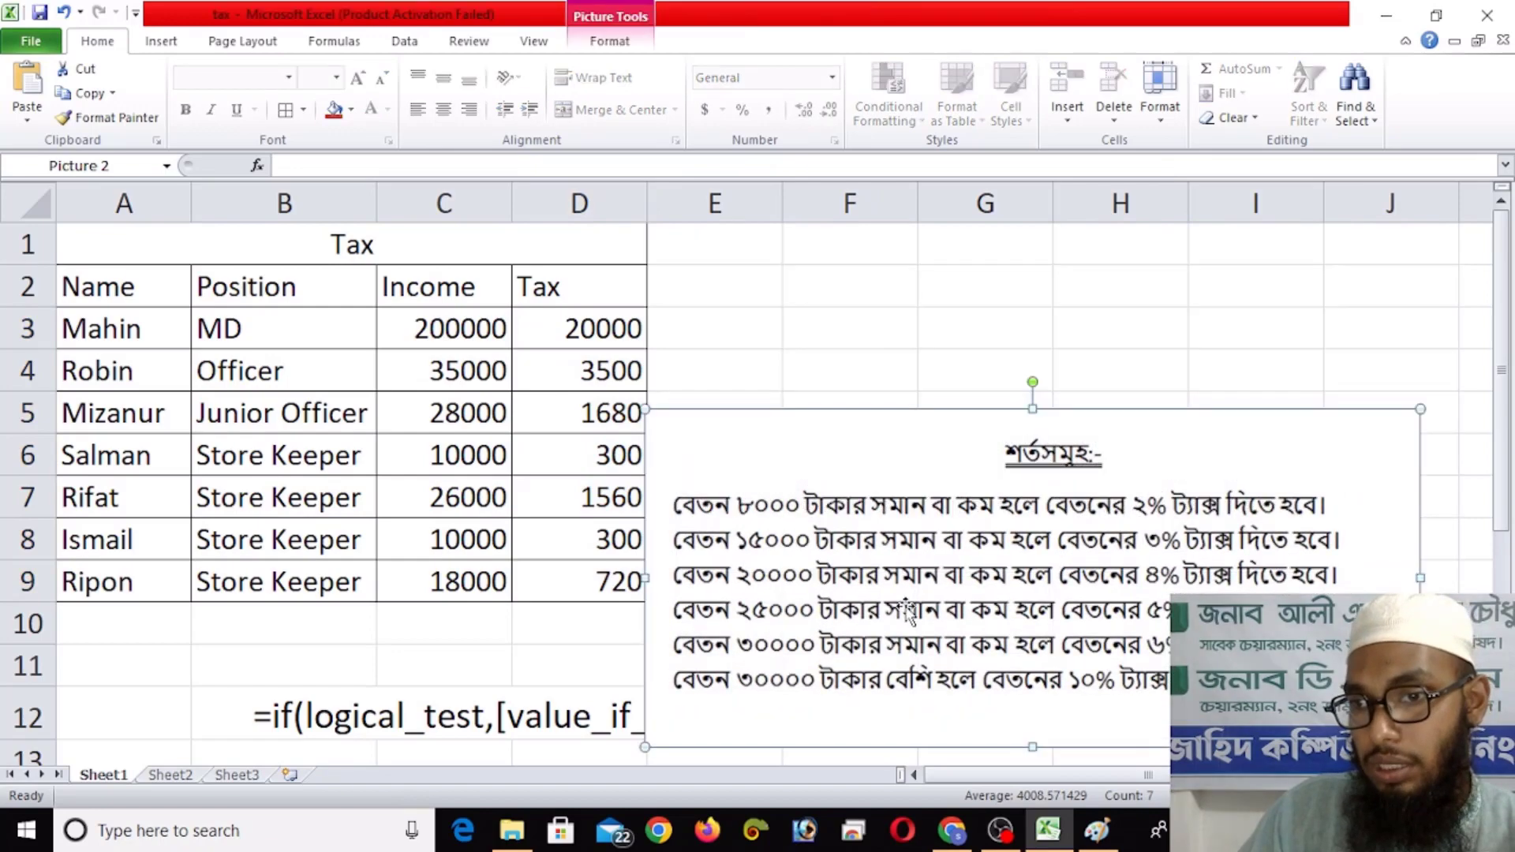
{"action": "left_click", "coordinate": [713, 331]}
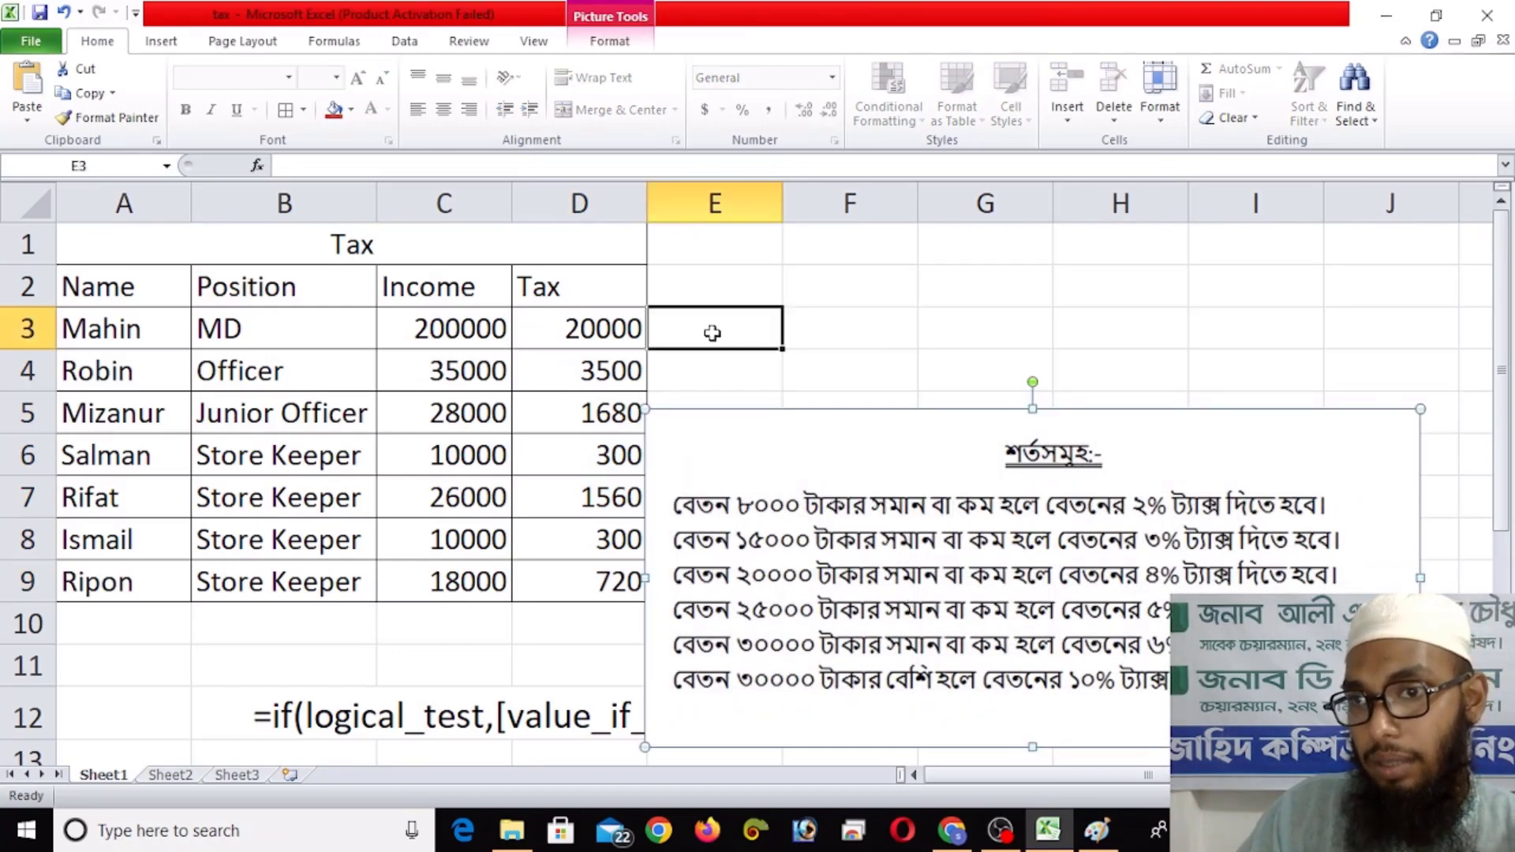
{"action": "left_click", "coordinate": [852, 325]}
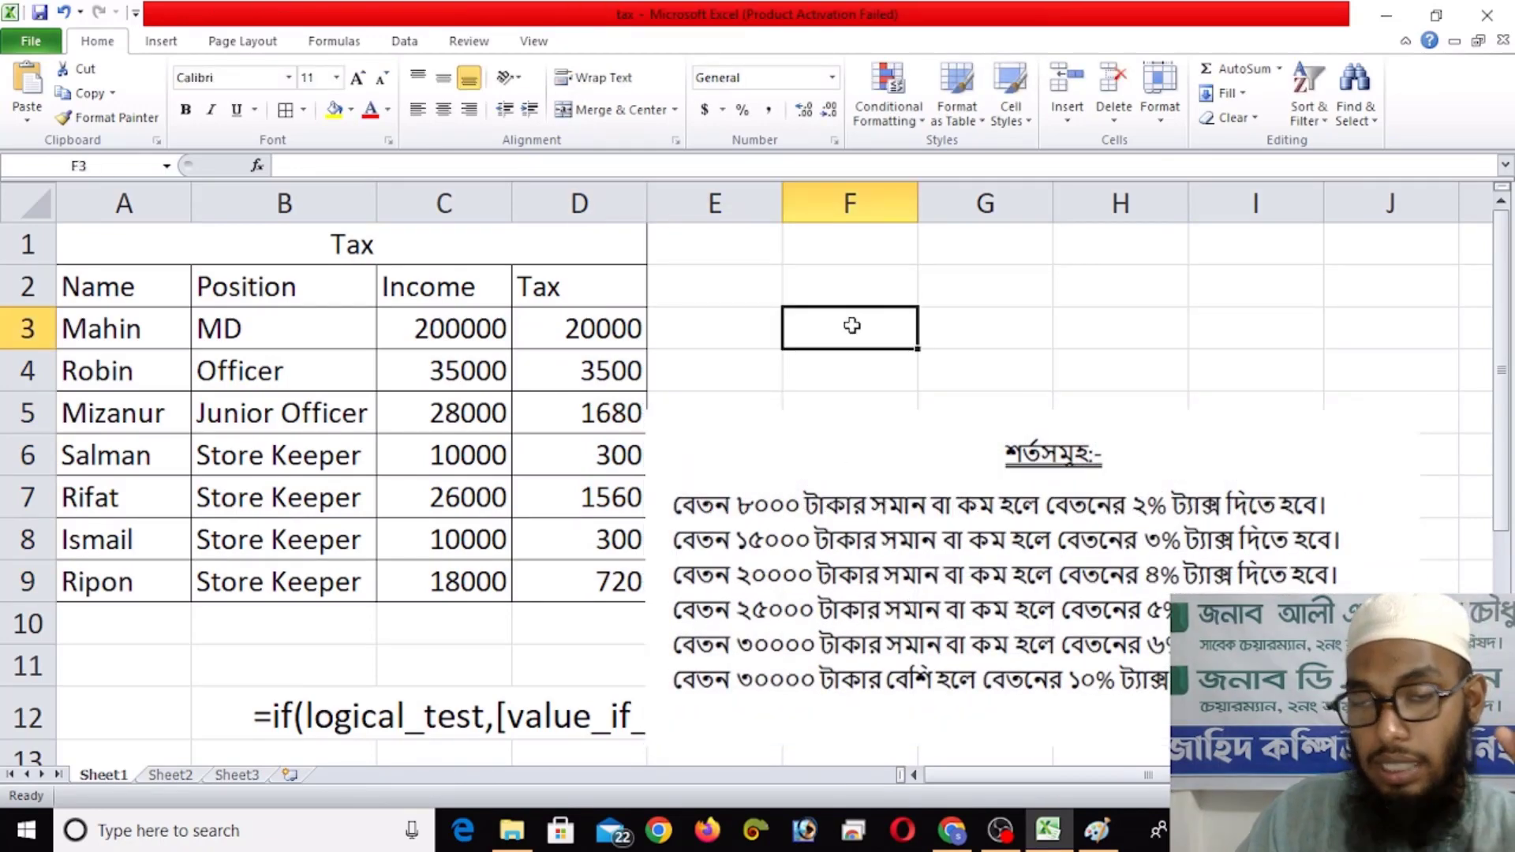
{"action": "type", "text": "="}
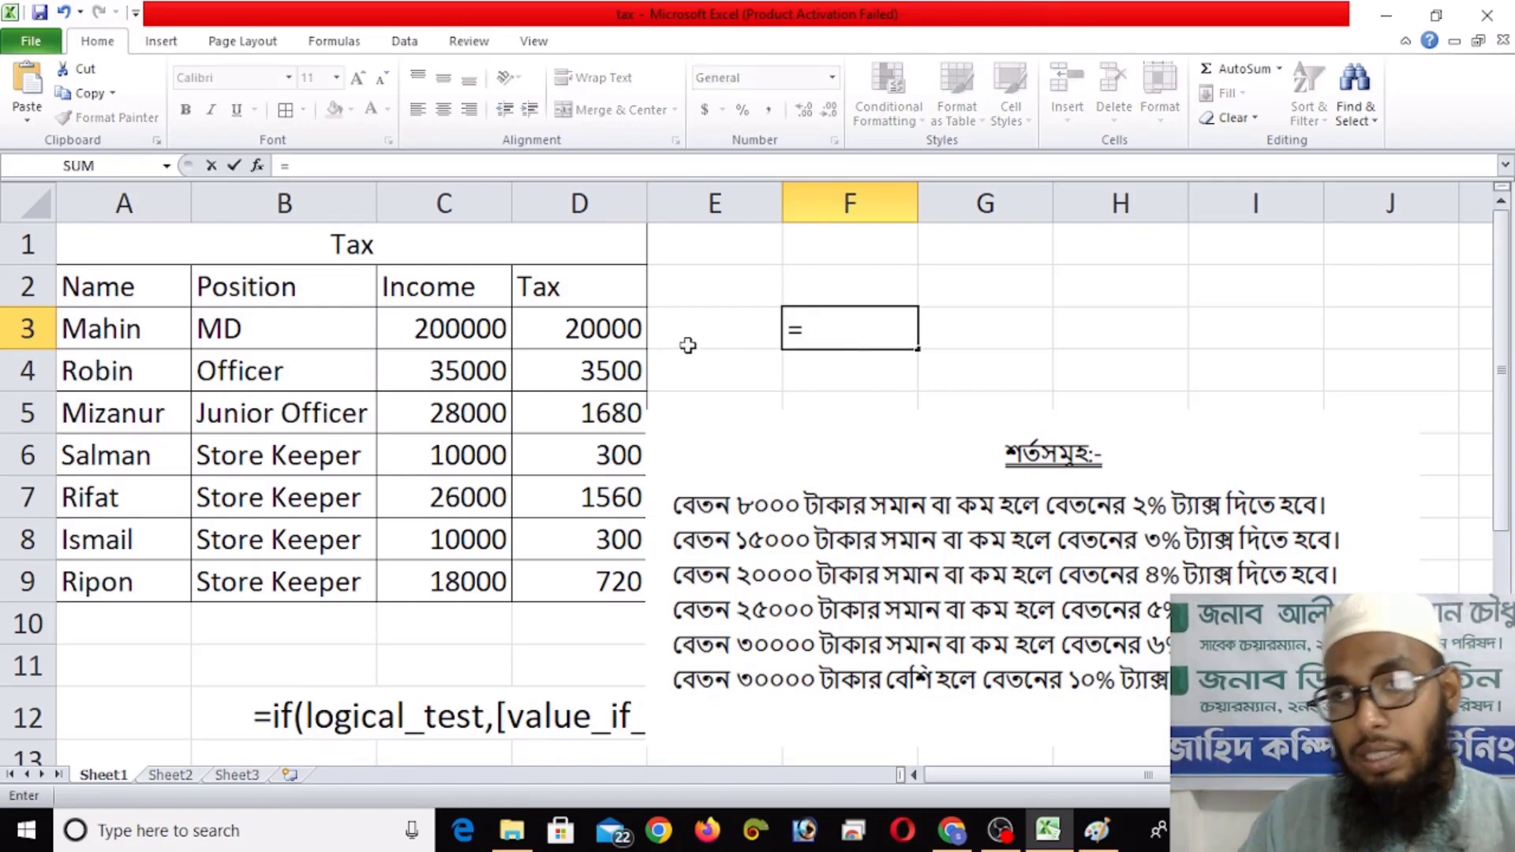
{"action": "left_click", "coordinate": [490, 330]}
{"action": "type", "text": "*"}
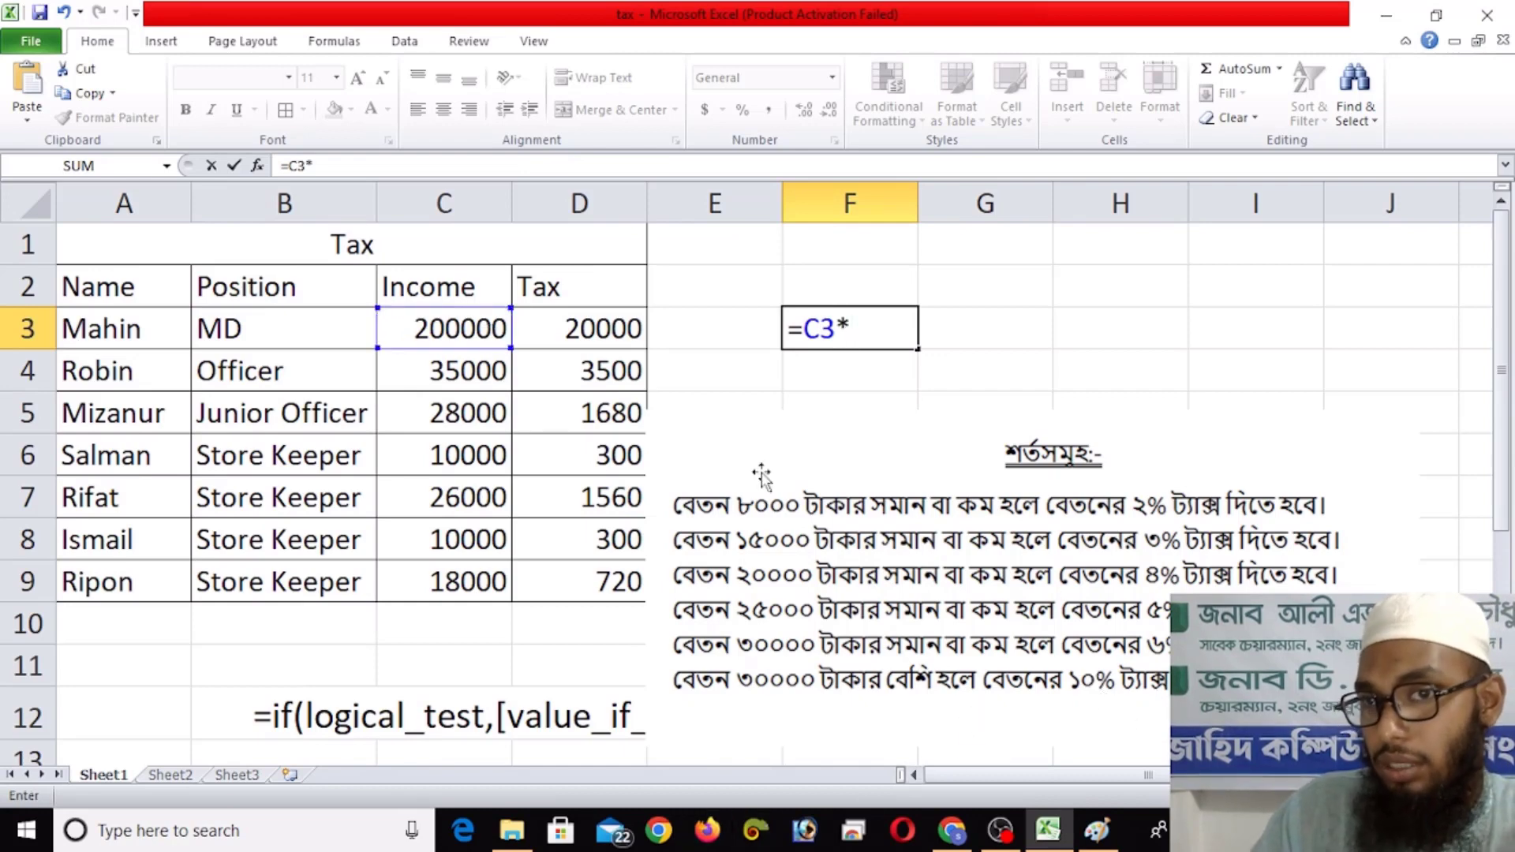
{"action": "type", "text": "10"}
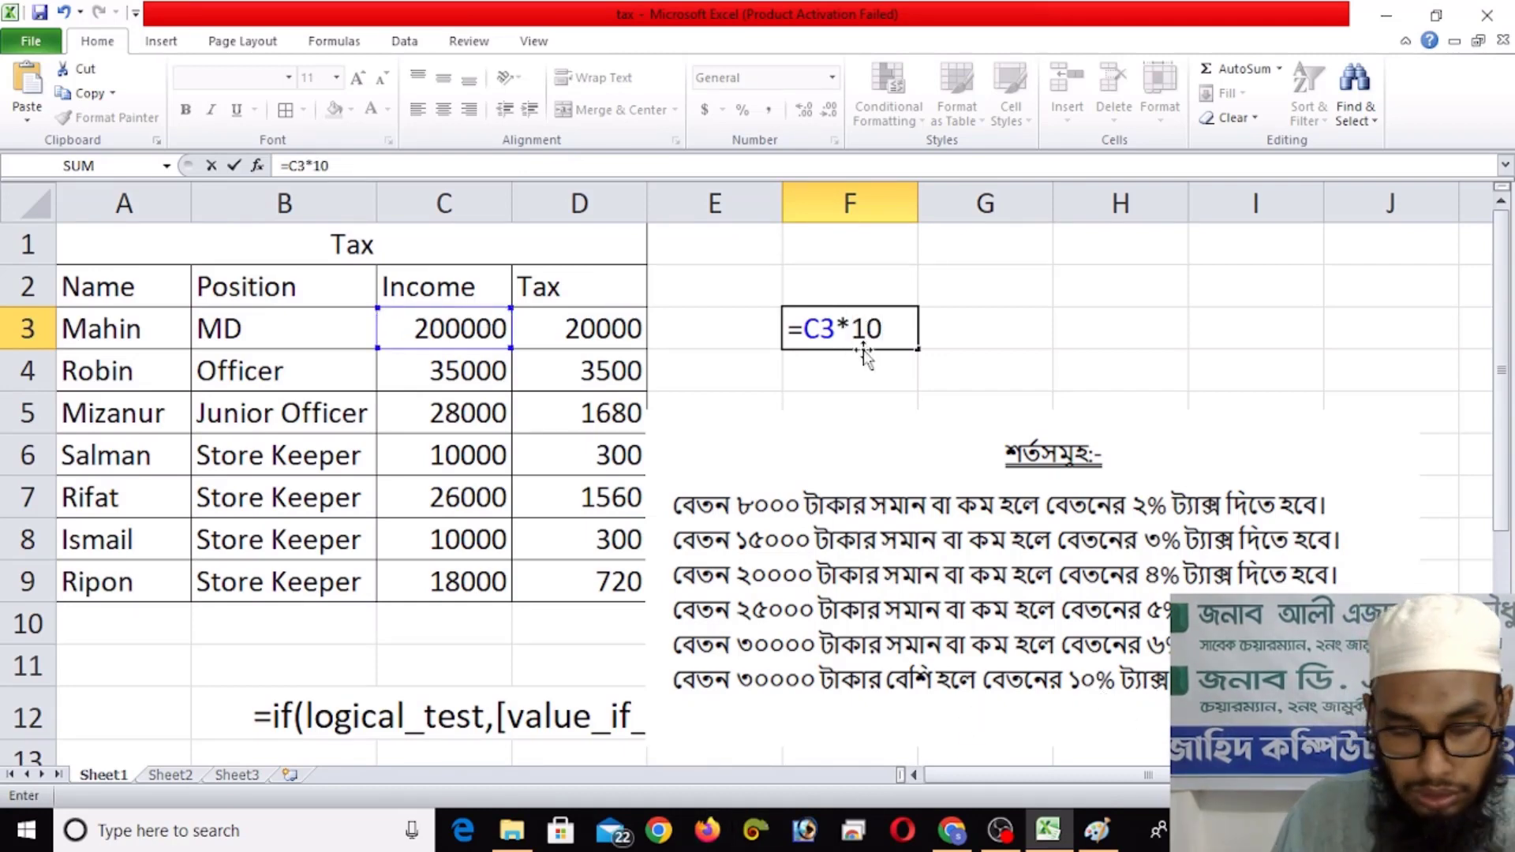
{"action": "type", "text": "%"}
{"action": "key", "text": "Return"}
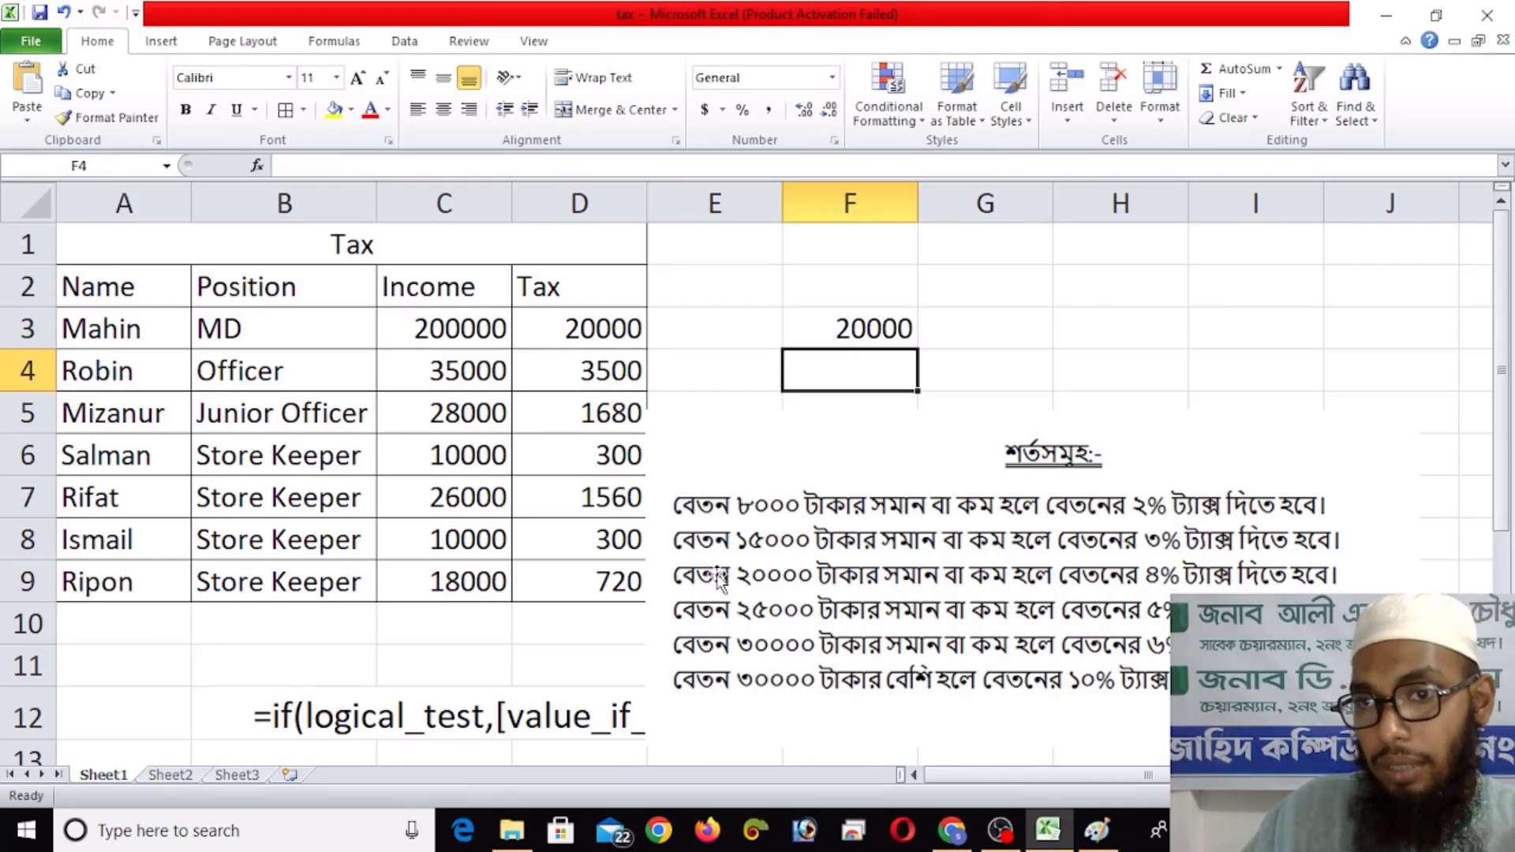
Step: Move the conditions picture down below row 5 and enter the check formula =C5*6% in F5
{"action": "left_click", "coordinate": [789, 434]}
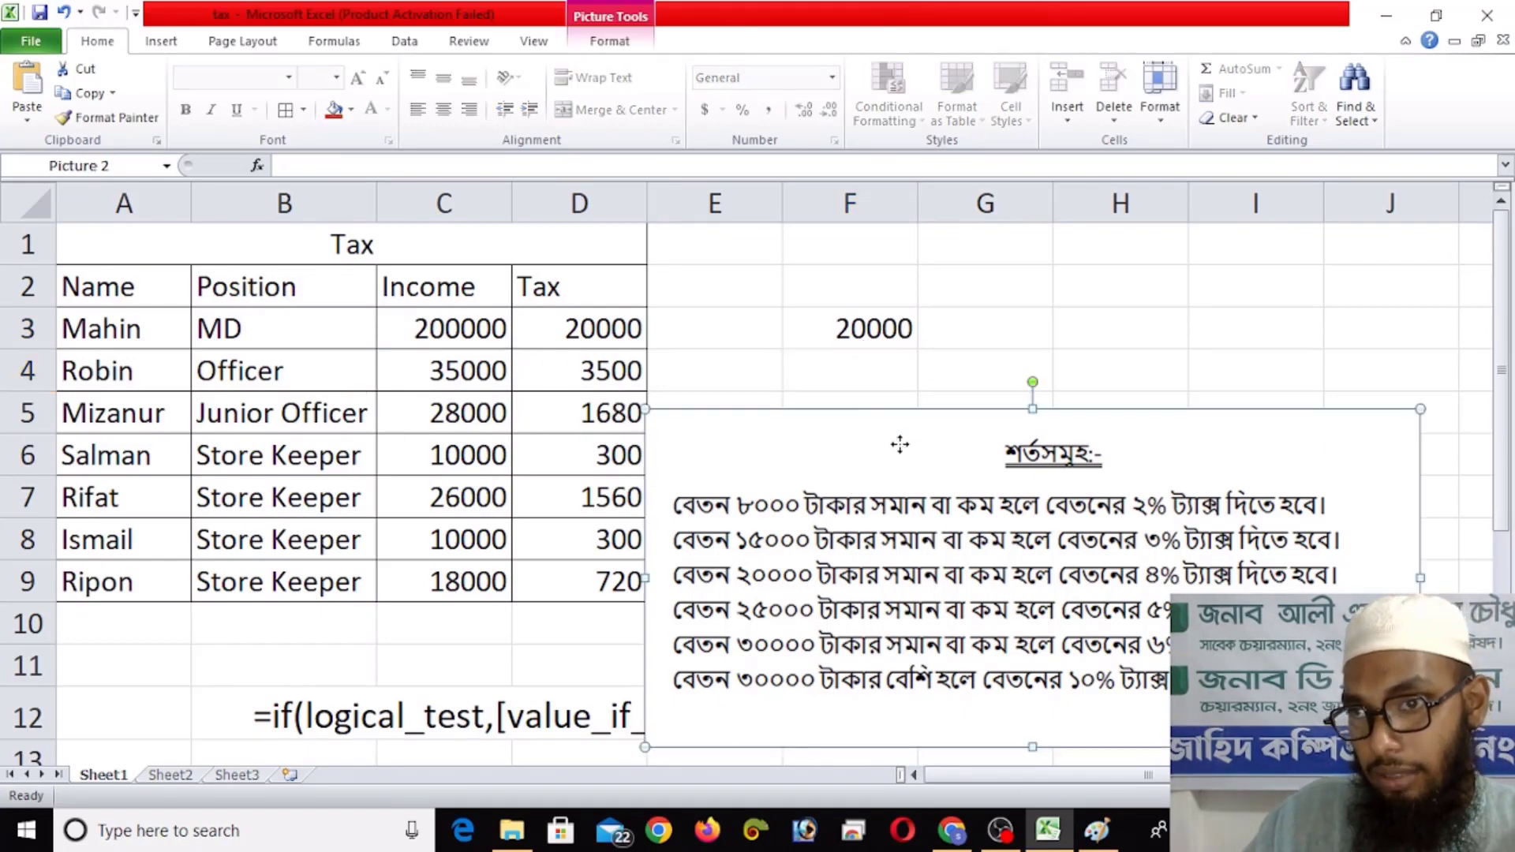
{"action": "left_click_drag", "start_coordinate": [900, 443], "coordinate": [892, 492]}
{"action": "left_click", "coordinate": [852, 410]}
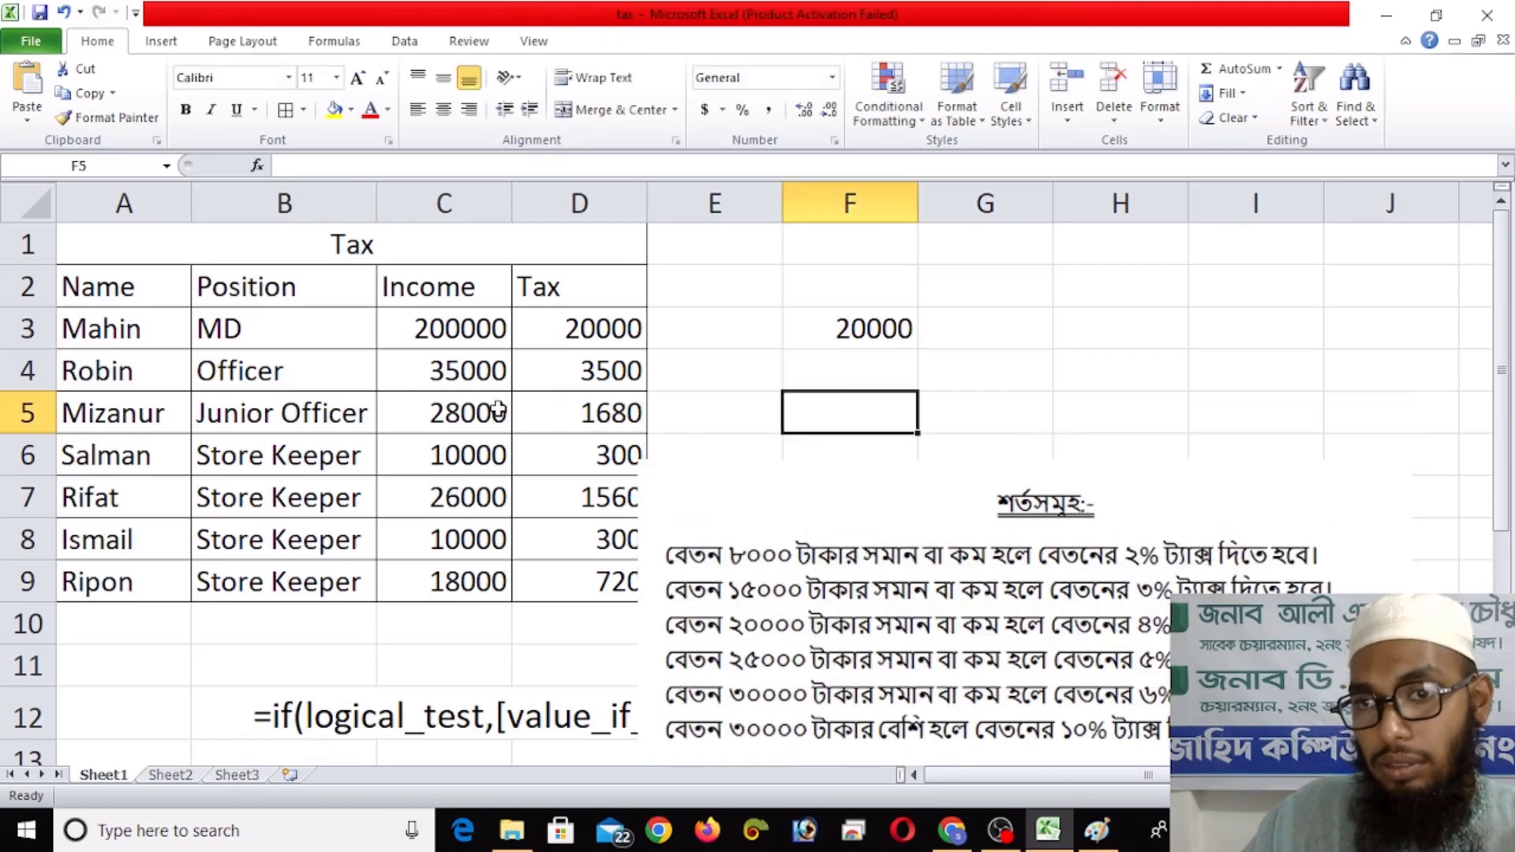
{"action": "type", "text": "="}
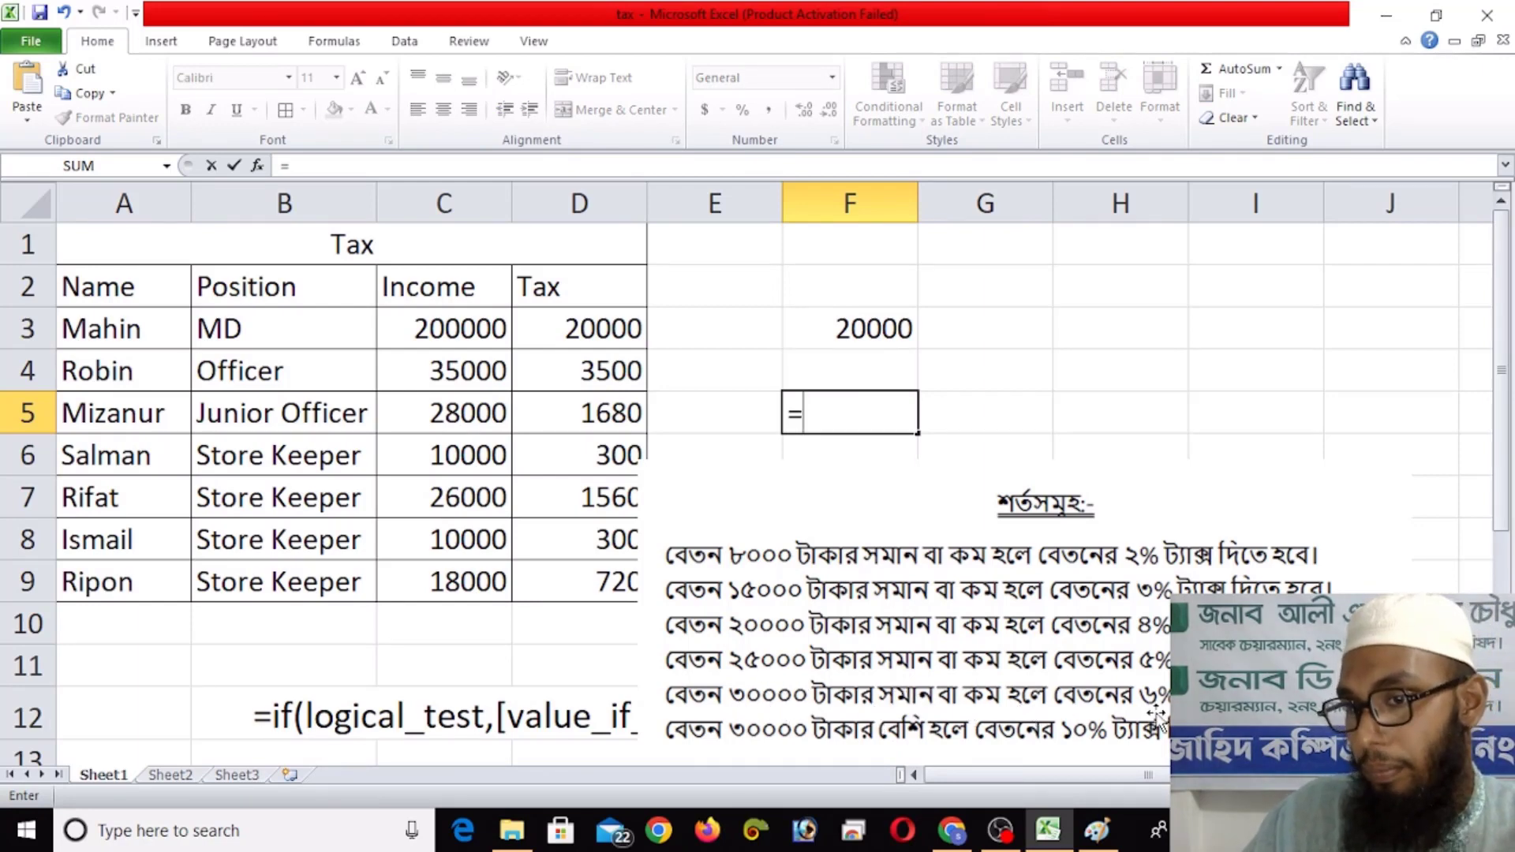
{"action": "left_click", "coordinate": [438, 412]}
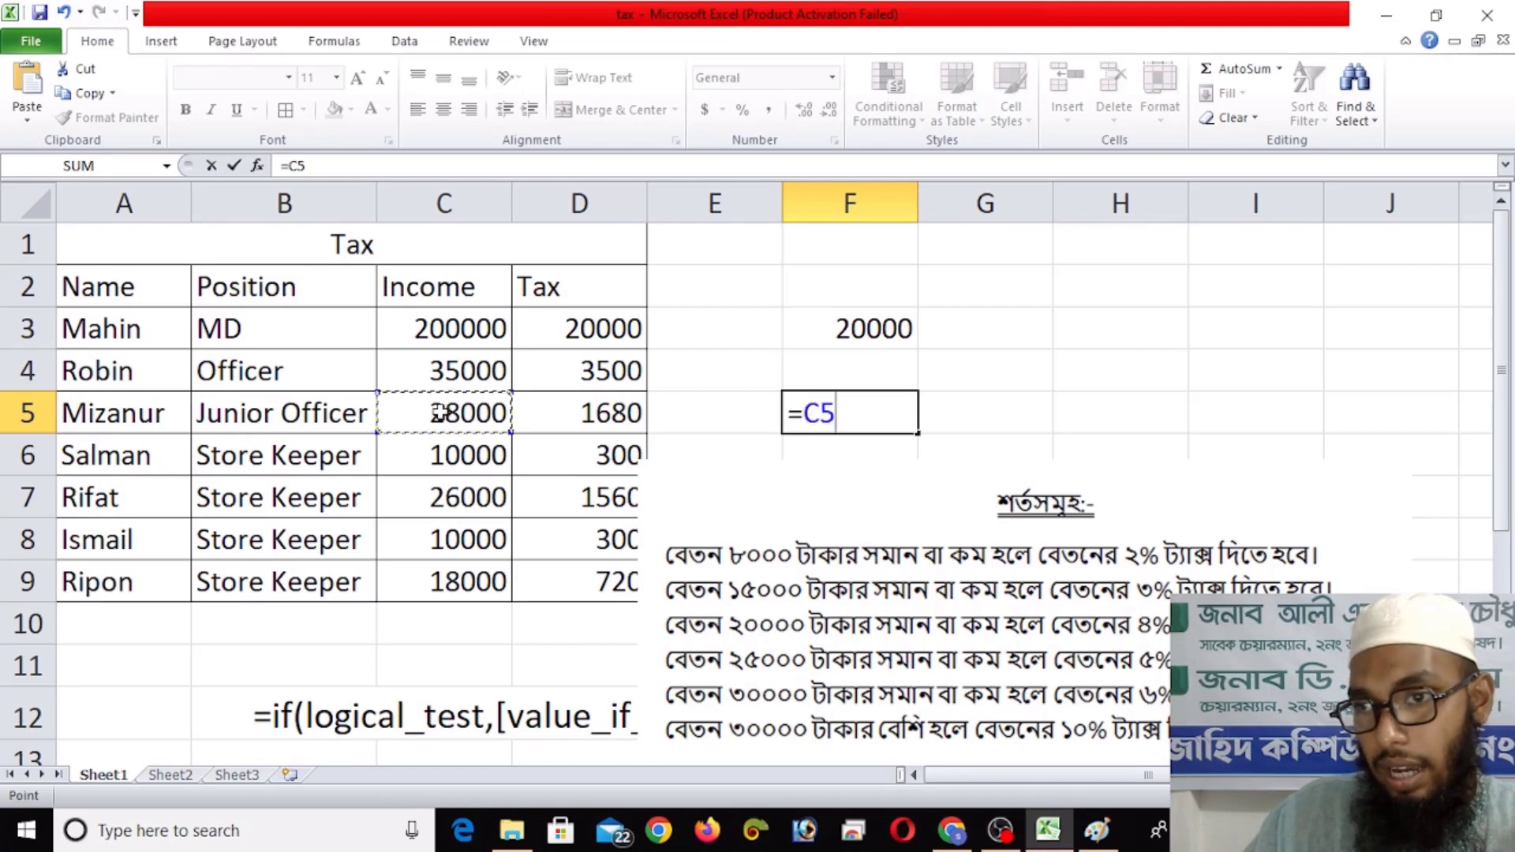
{"action": "type", "text": "*"}
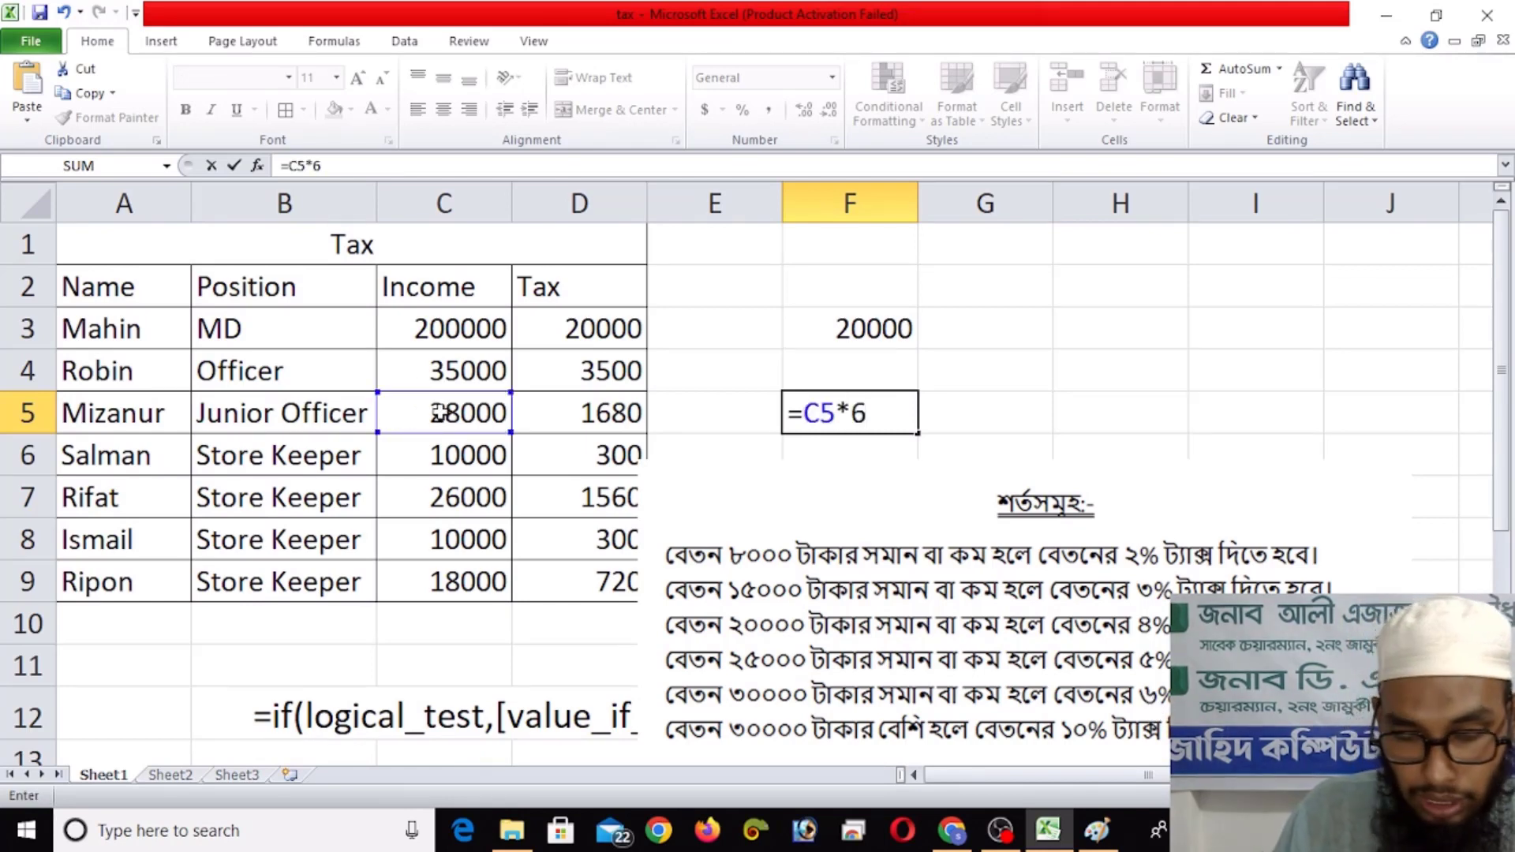
{"action": "type", "text": "%"}
{"action": "key", "text": "Return"}
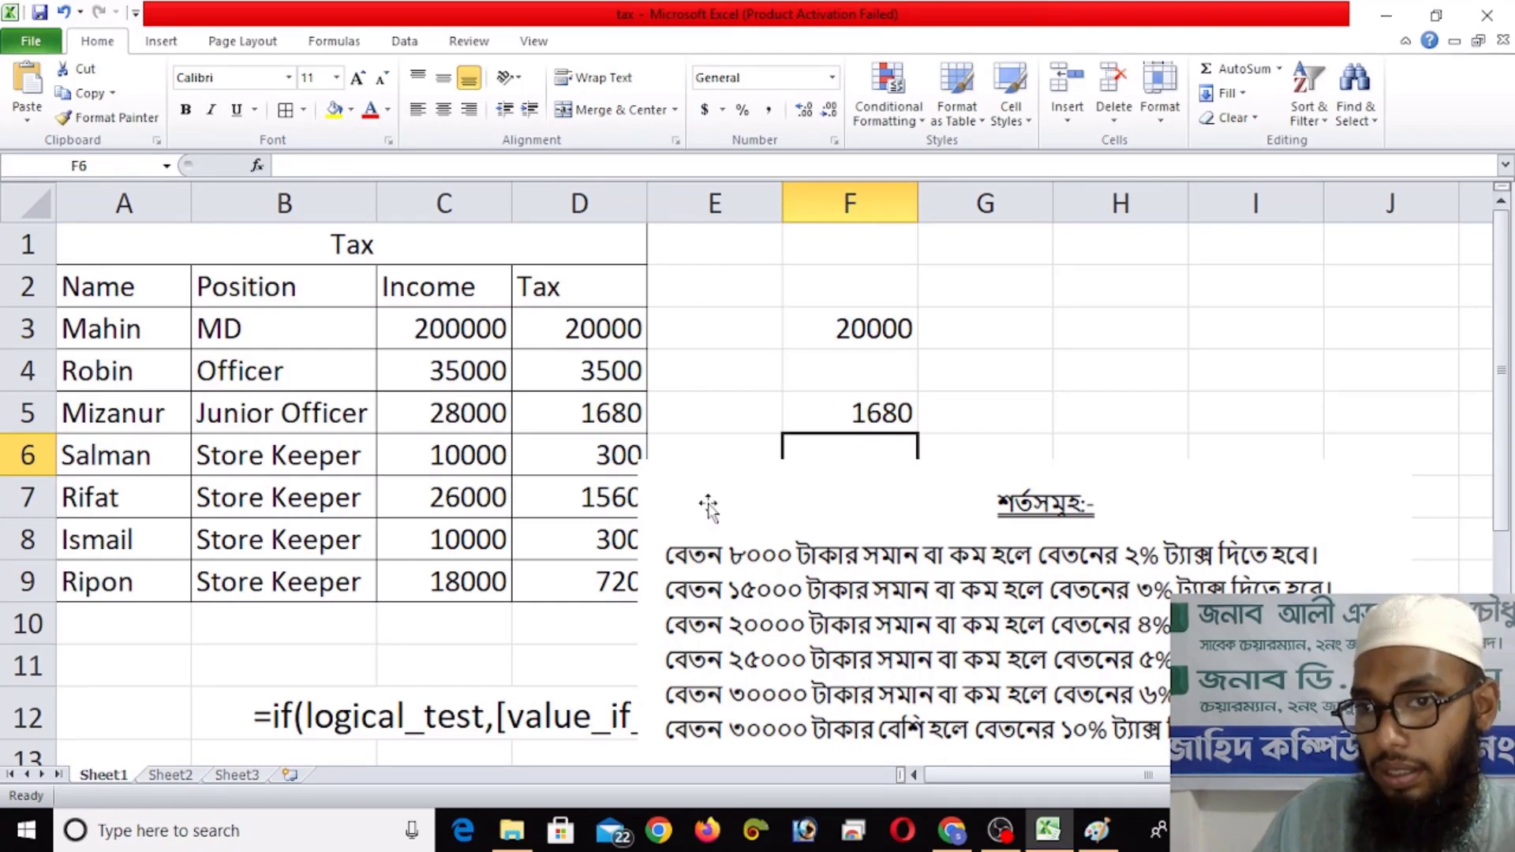
Step: Move the conditions picture back up beside the Tax table and highlight the first C3 reference in the D3 formula
{"action": "left_click_drag", "start_coordinate": [835, 604], "coordinate": [882, 440]}
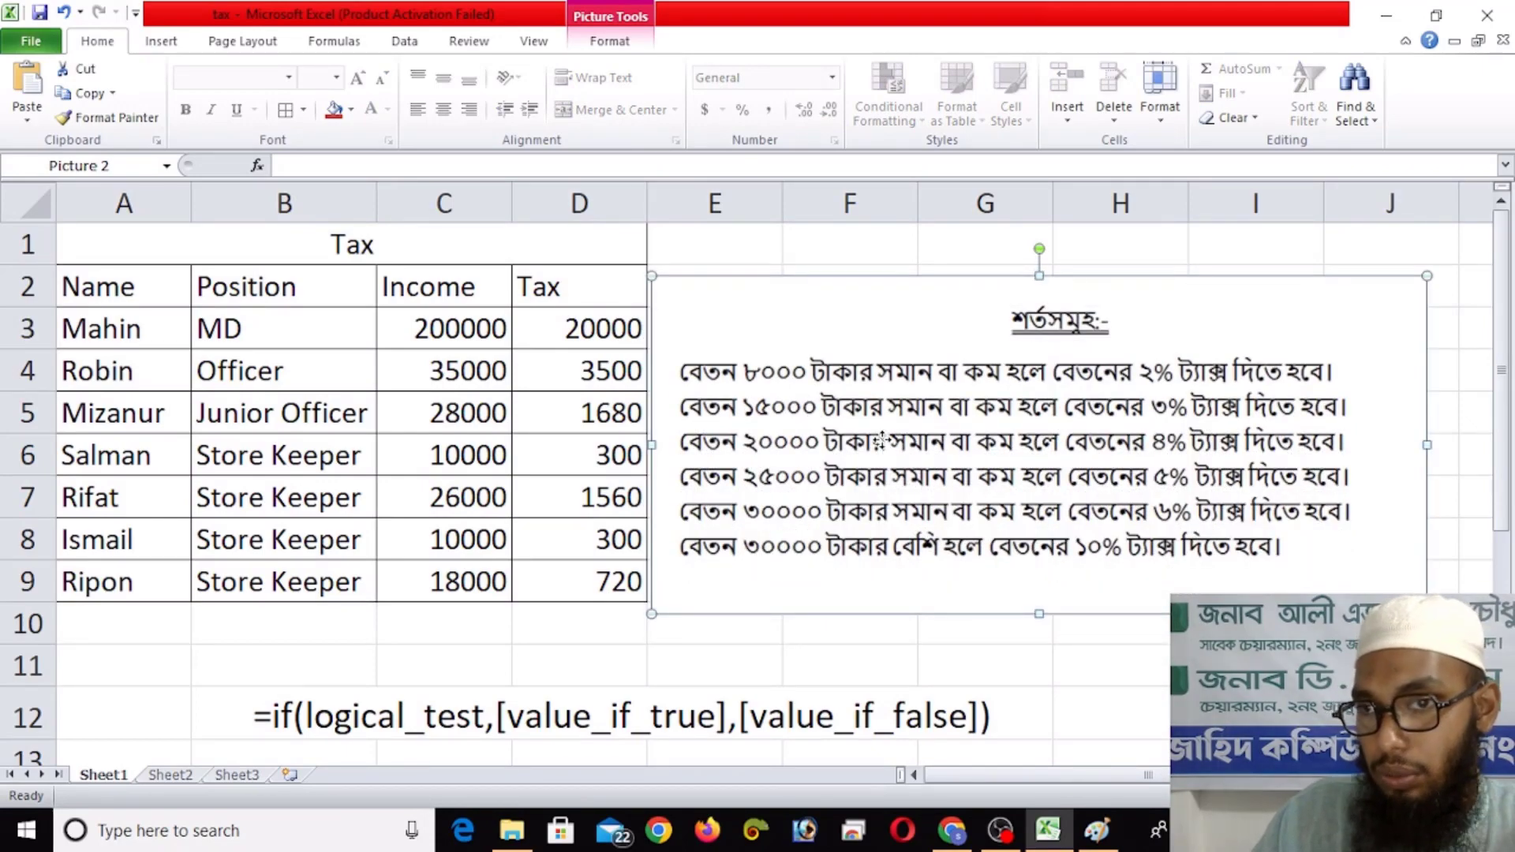
{"action": "double_click", "coordinate": [594, 326]}
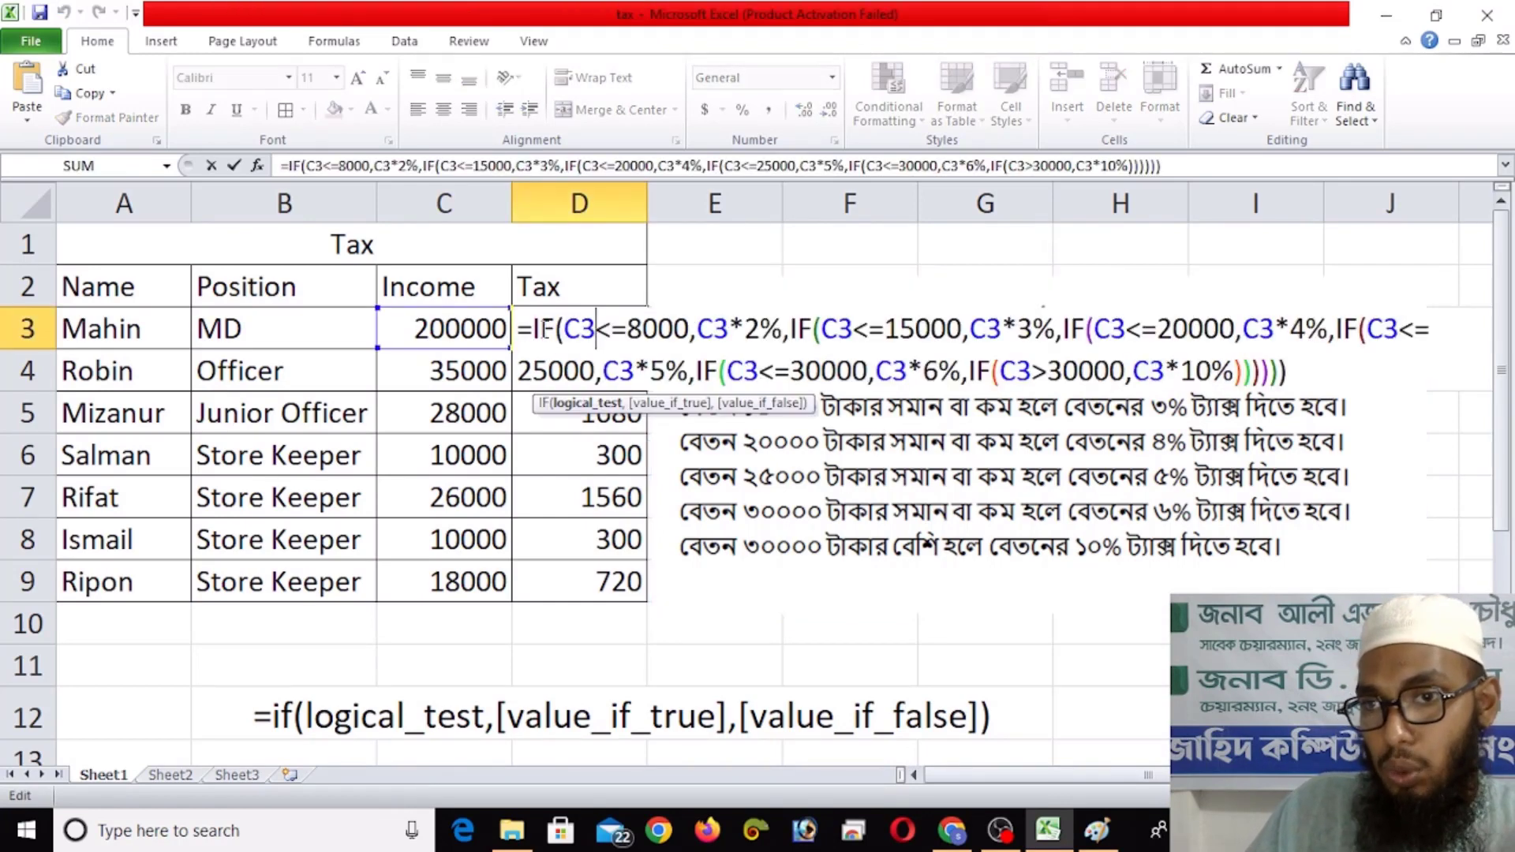
{"action": "left_click_drag", "start_coordinate": [594, 332], "coordinate": [563, 330]}
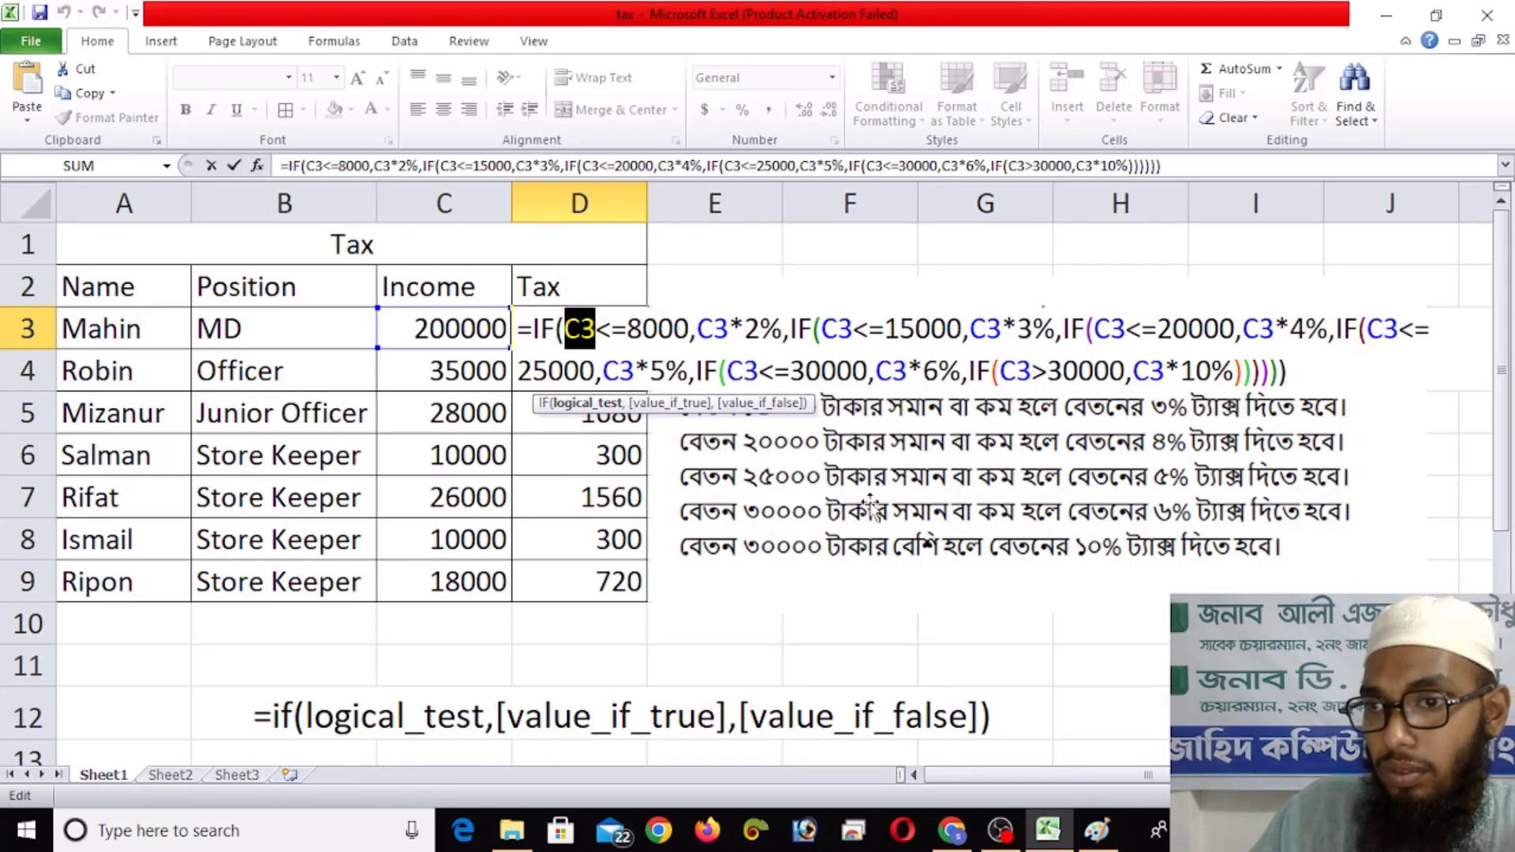
{"action": "key", "text": "Return"}
Step: Move the conditions picture below row 6 under column A and highlight the C3<=8000 test in the D3 formula
{"action": "left_click_drag", "start_coordinate": [869, 503], "coordinate": [325, 718]}
{"action": "left_click_drag", "start_coordinate": [461, 714], "coordinate": [403, 711]}
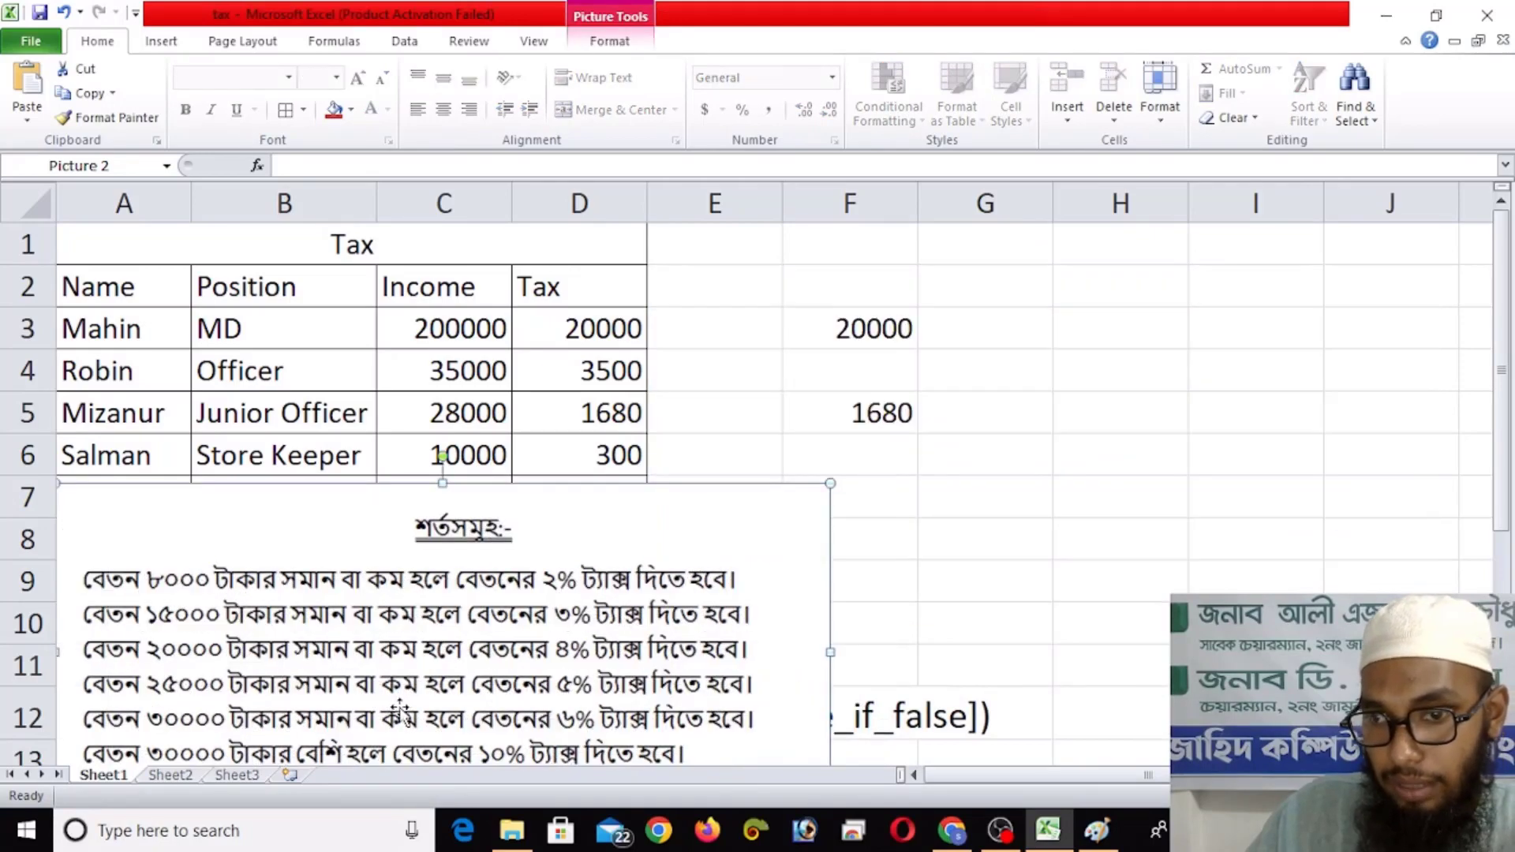
{"action": "double_click", "coordinate": [584, 330]}
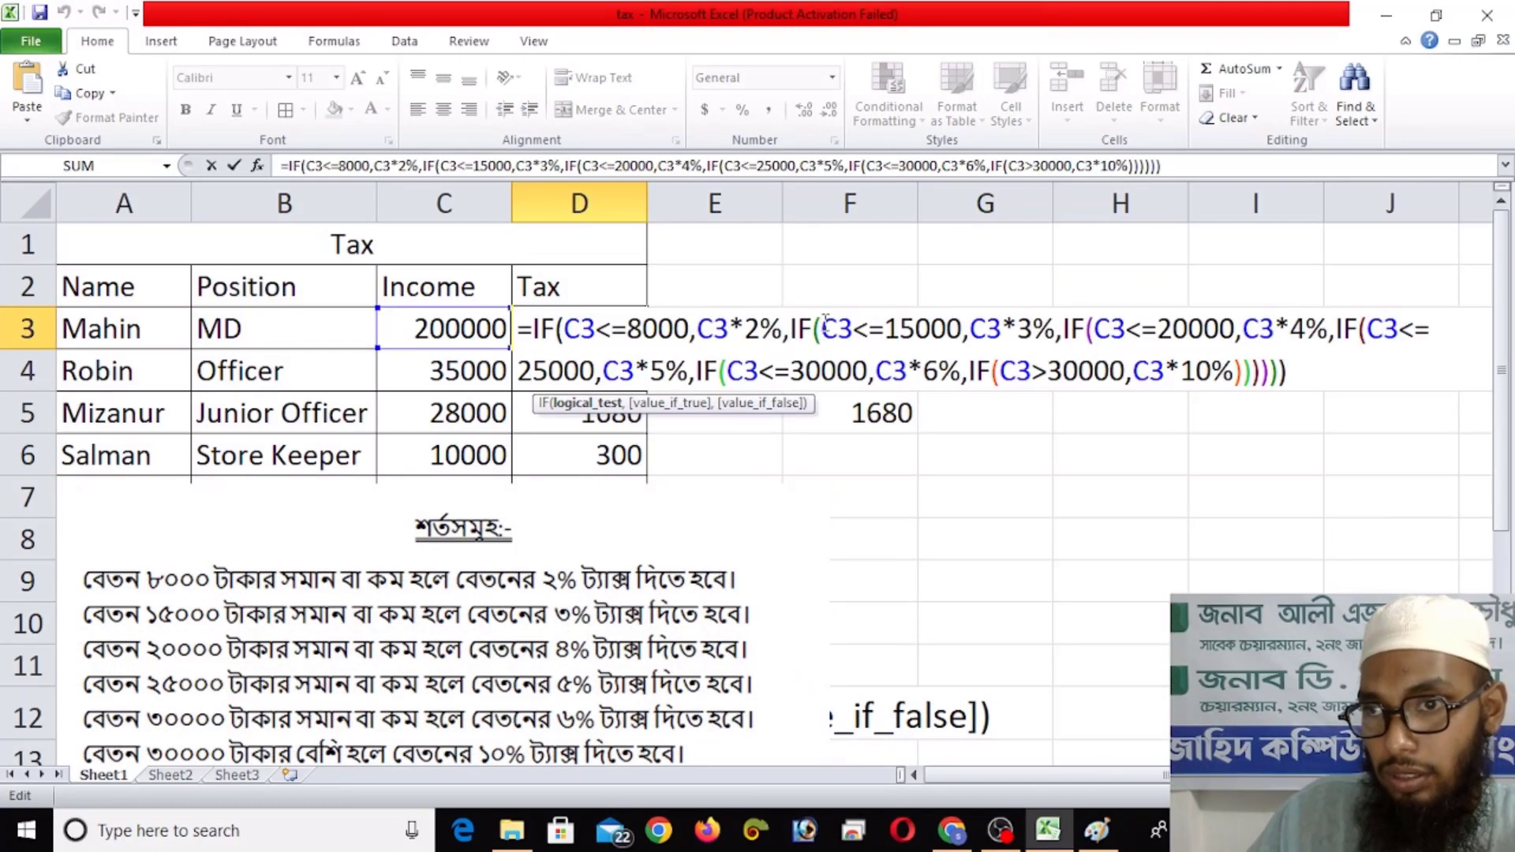
{"action": "left_click_drag", "start_coordinate": [688, 328], "coordinate": [563, 327]}
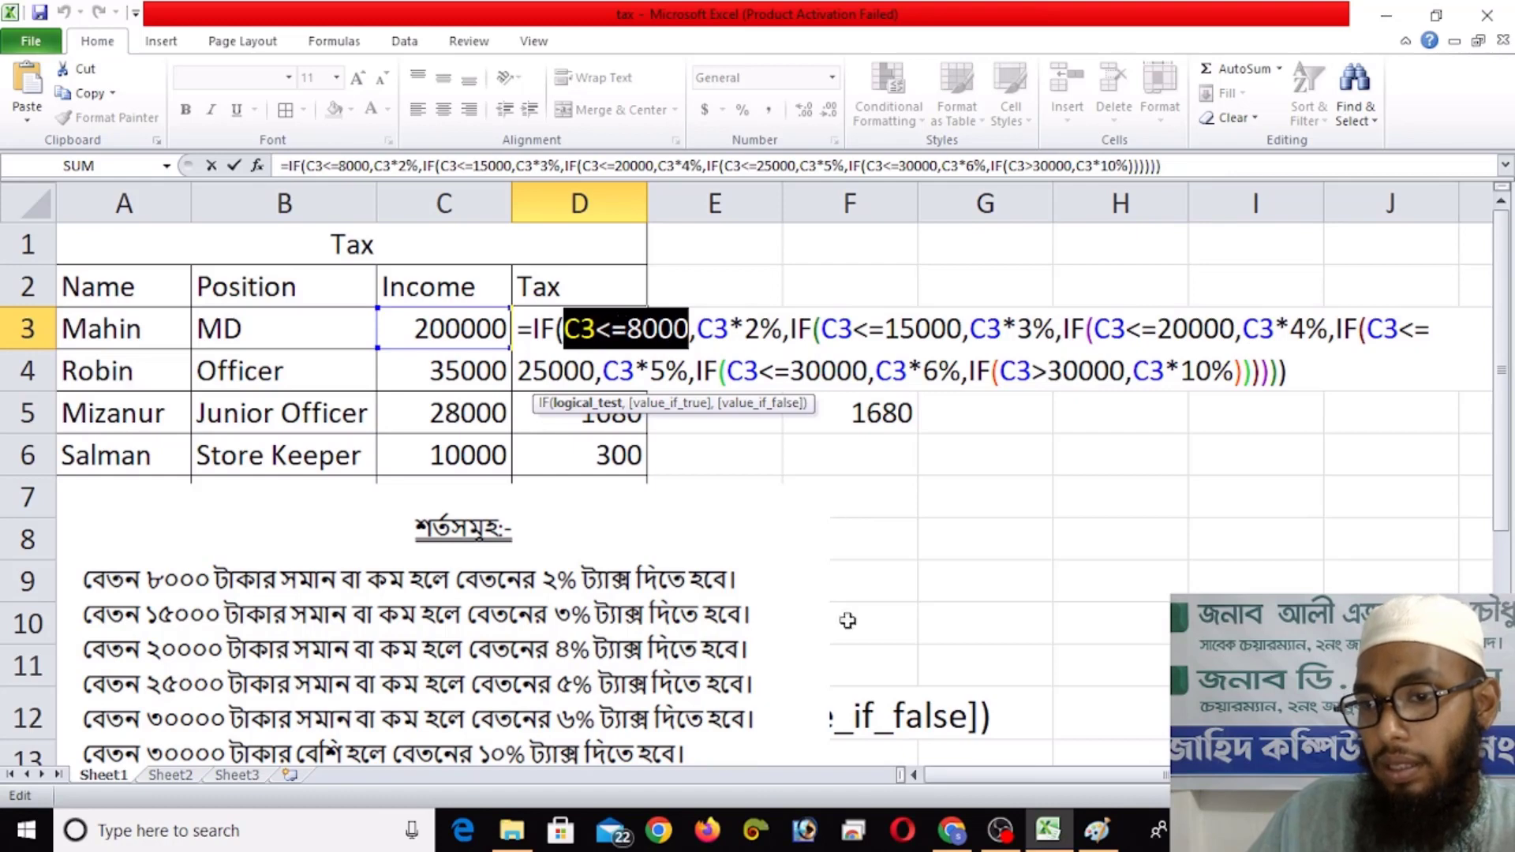
Step: Switch to Paint and handwrite the comparison 200000<=8000 in black across the blank canvas with the brush
{"action": "left_click", "coordinate": [1097, 831]}
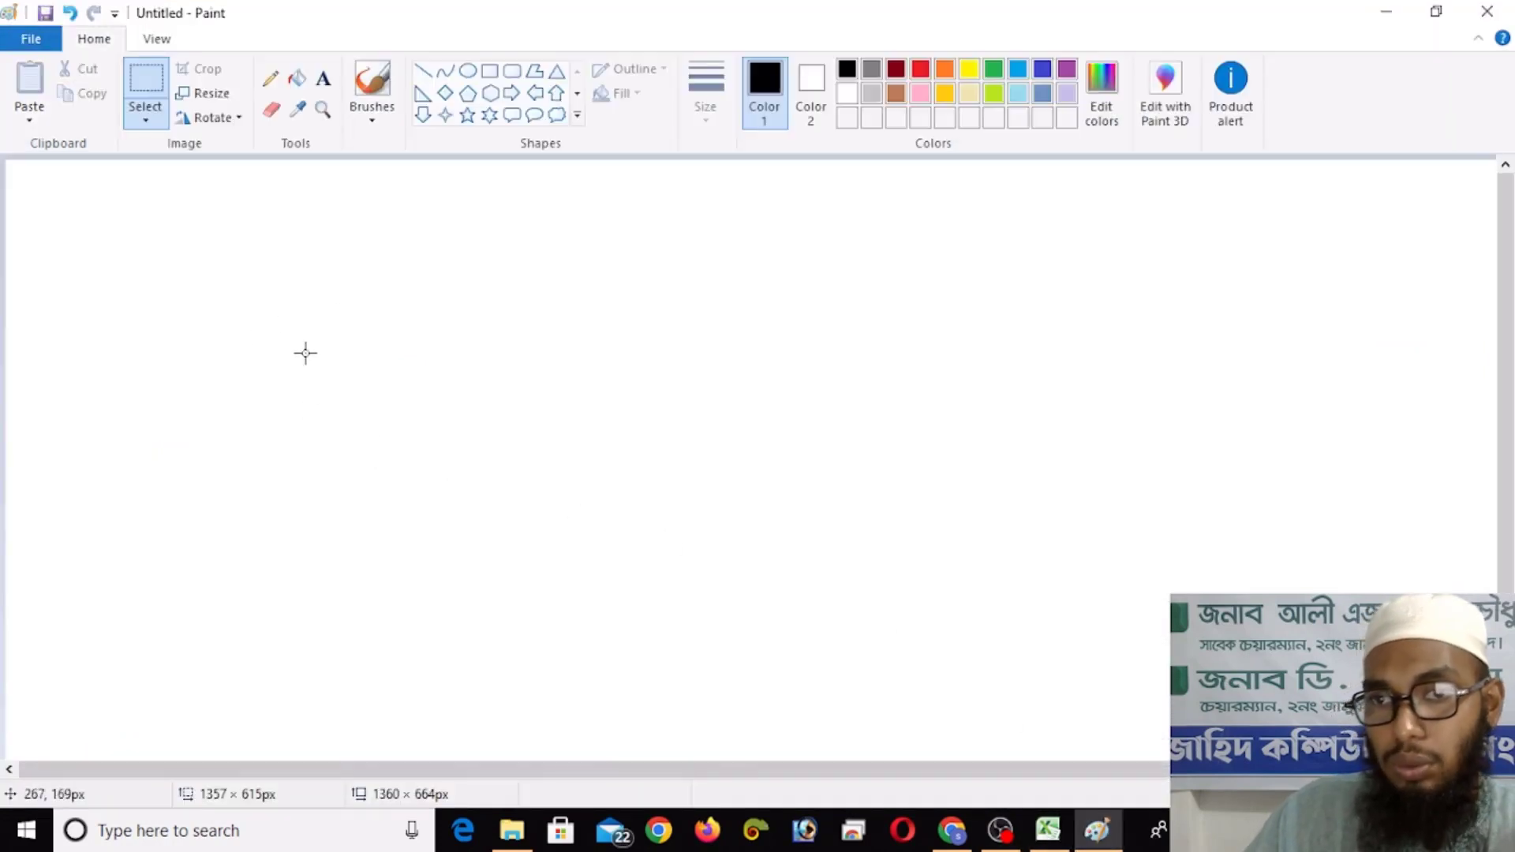
{"action": "left_click", "coordinate": [371, 82]}
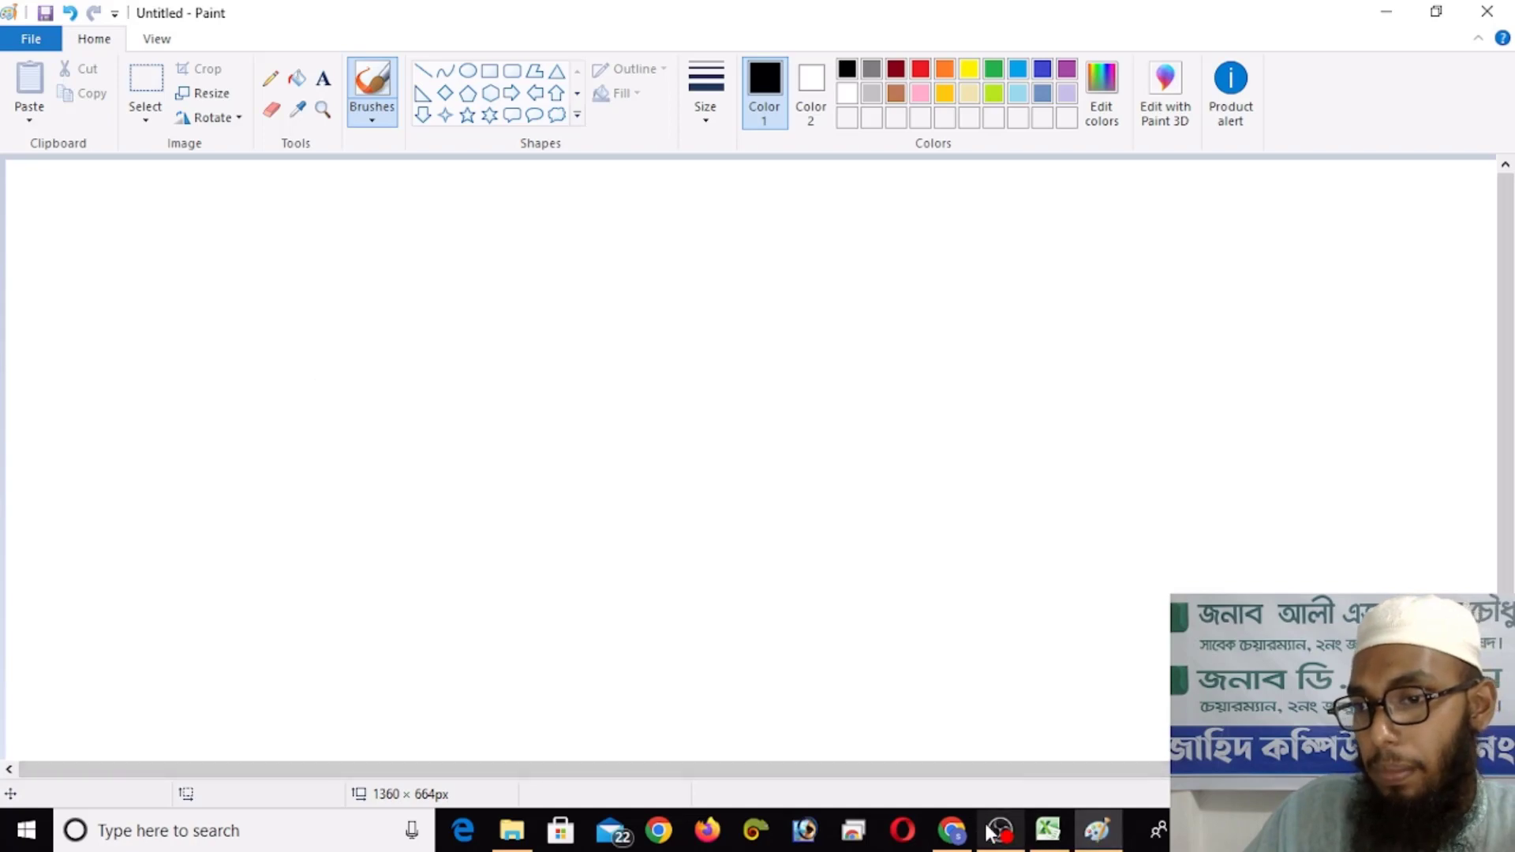
{"action": "left_click", "coordinate": [1047, 830]}
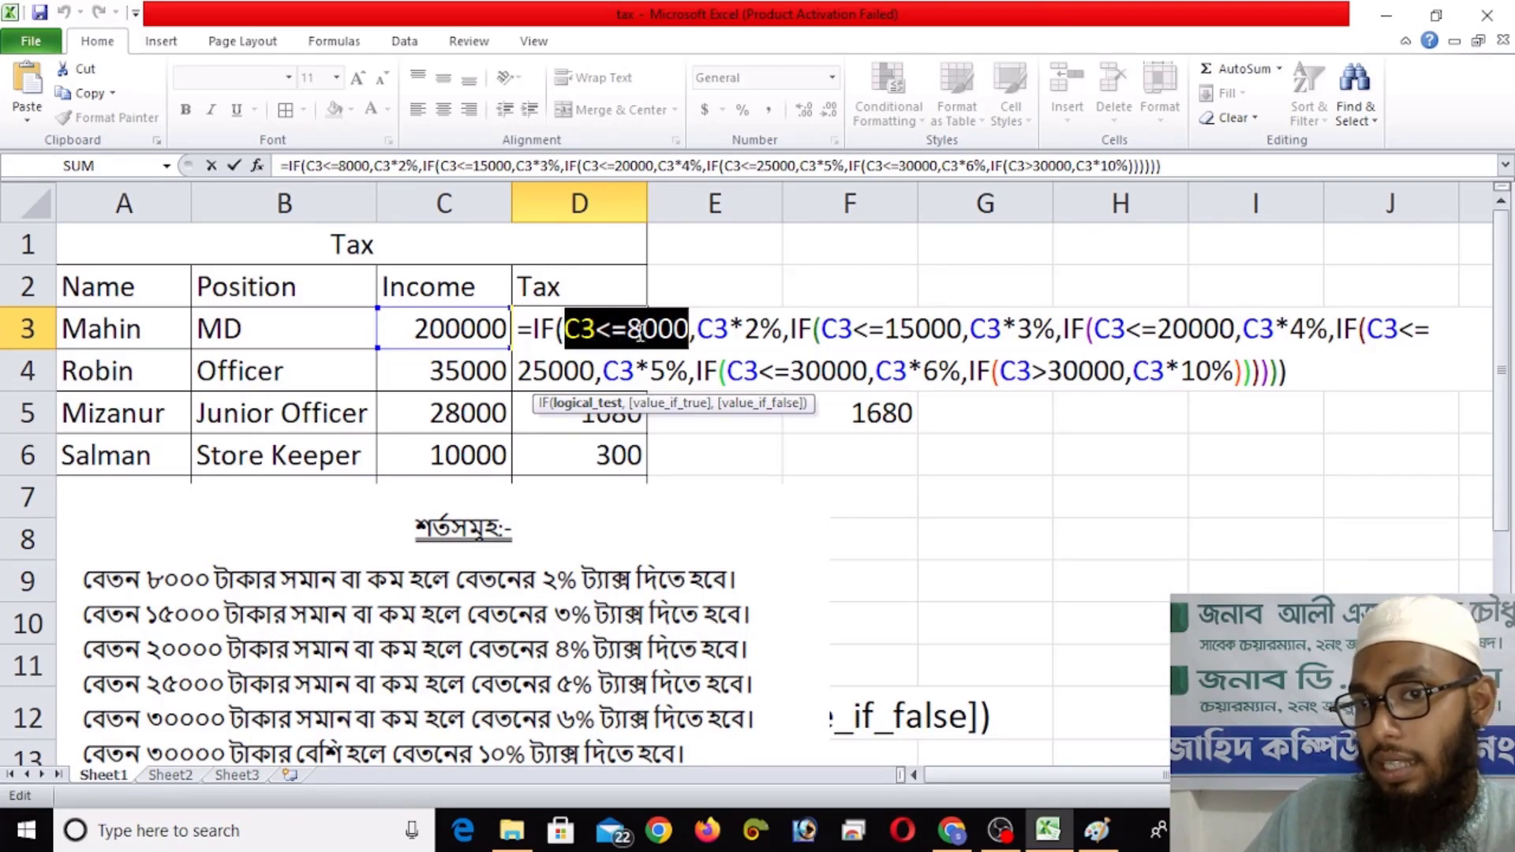
{"action": "left_click", "coordinate": [1097, 830]}
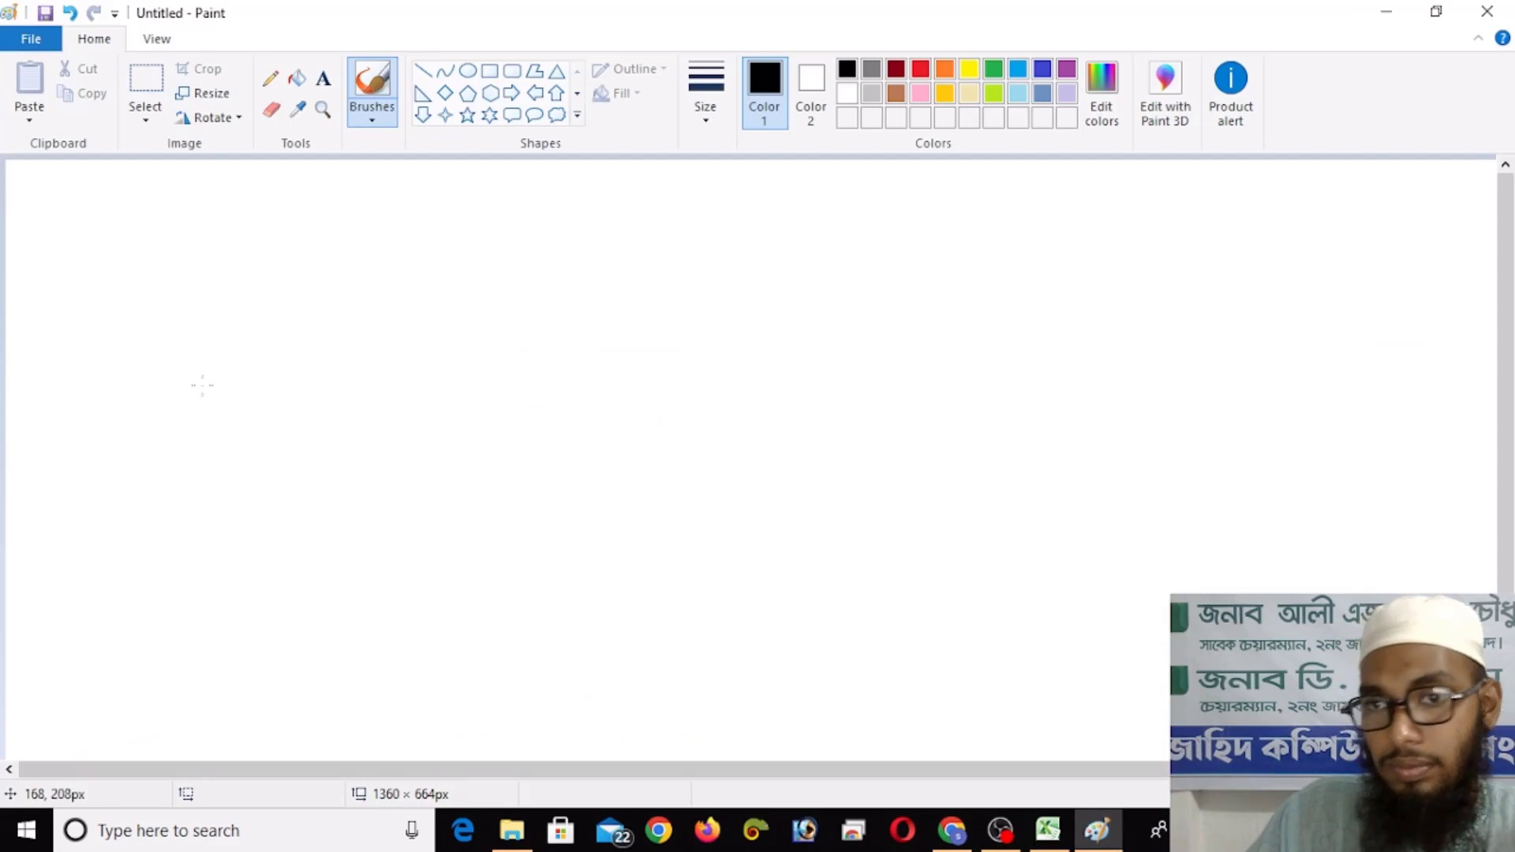
{"action": "mouse_move", "coordinate": [285, 379]}
{"action": "left_mouse_down"}
{"action": "mouse_move", "coordinate": [269, 422]}
{"action": "mouse_move", "coordinate": [338, 478]}
{"action": "left_mouse_up"}
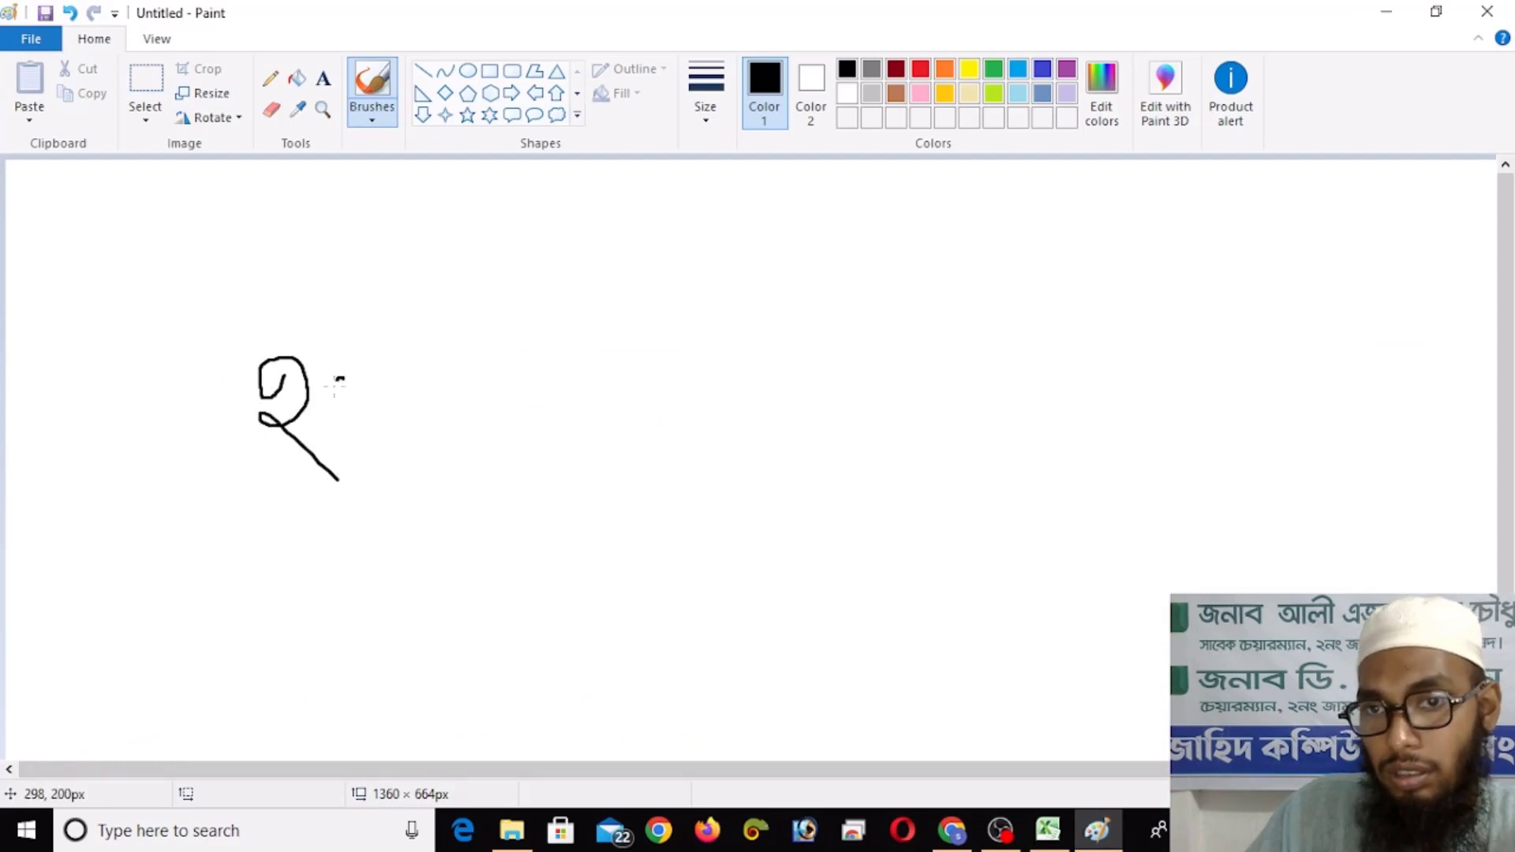
{"action": "mouse_move", "coordinate": [338, 381]}
{"action": "left_mouse_down"}
{"action": "mouse_move", "coordinate": [344, 360]}
{"action": "mouse_move", "coordinate": [393, 411]}
{"action": "mouse_move", "coordinate": [412, 357]}
{"action": "mouse_move", "coordinate": [475, 398]}
{"action": "mouse_move", "coordinate": [461, 362]}
{"action": "mouse_move", "coordinate": [493, 412]}
{"action": "mouse_move", "coordinate": [502, 366]}
{"action": "mouse_move", "coordinate": [603, 422]}
{"action": "mouse_move", "coordinate": [585, 363]}
{"action": "left_mouse_up"}
{"action": "mouse_move", "coordinate": [776, 318]}
{"action": "left_mouse_down"}
{"action": "mouse_move", "coordinate": [676, 389]}
{"action": "mouse_move", "coordinate": [677, 432]}
{"action": "mouse_move", "coordinate": [807, 505]}
{"action": "left_mouse_up"}
{"action": "left_click_drag", "start_coordinate": [821, 398], "coordinate": [895, 393]}
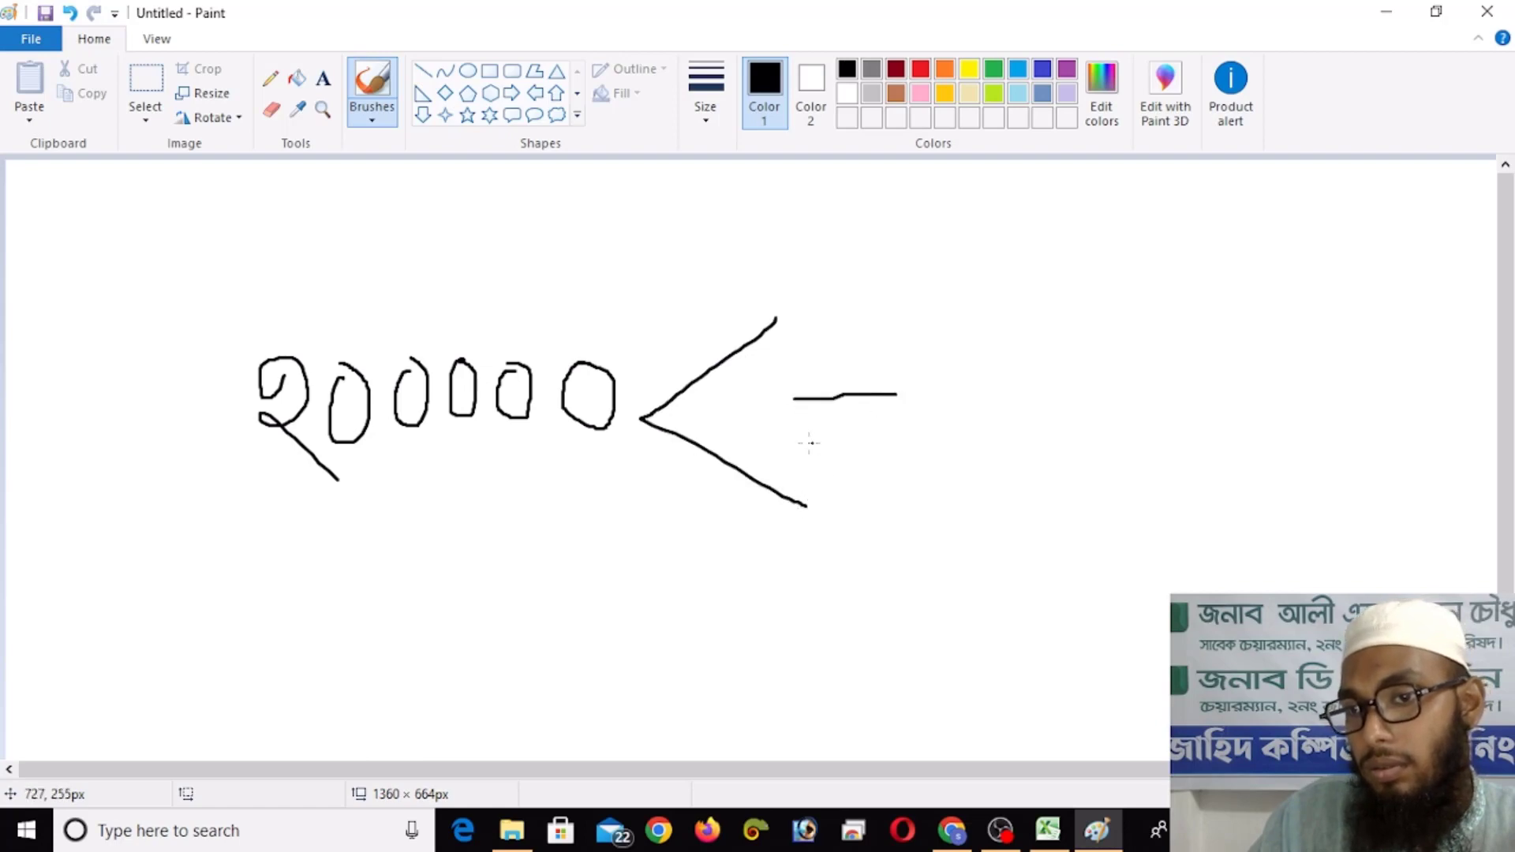
{"action": "left_click_drag", "start_coordinate": [804, 443], "coordinate": [889, 430]}
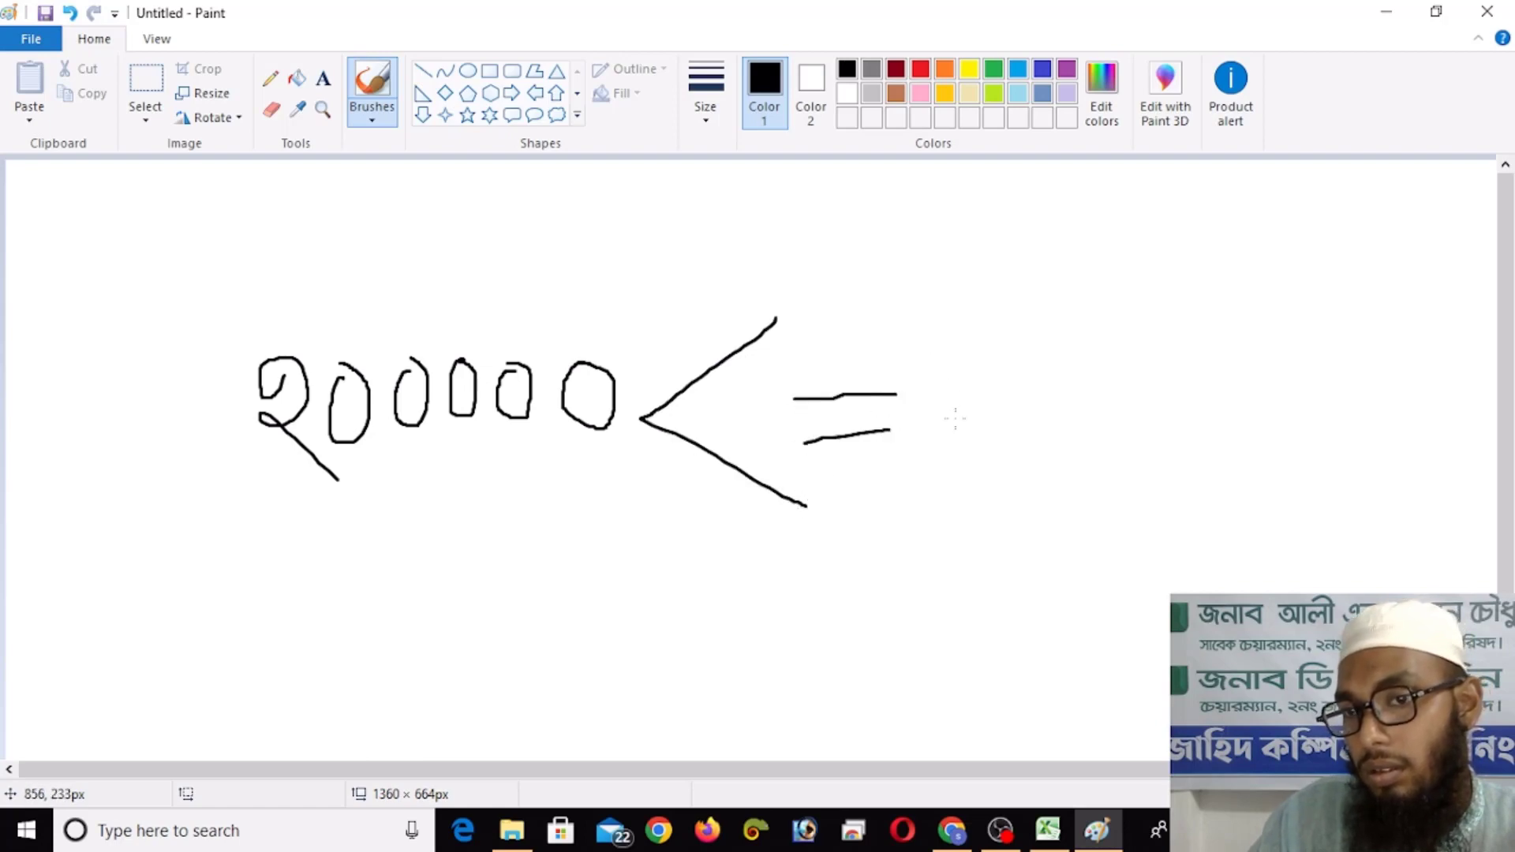
{"action": "mouse_move", "coordinate": [970, 406]}
{"action": "left_mouse_down"}
{"action": "mouse_move", "coordinate": [930, 339]}
{"action": "mouse_move", "coordinate": [990, 462]}
{"action": "mouse_move", "coordinate": [992, 390]}
{"action": "mouse_move", "coordinate": [1031, 361]}
{"action": "mouse_move", "coordinate": [1136, 398]}
{"action": "mouse_move", "coordinate": [1090, 363]}
{"action": "left_mouse_up"}
{"action": "mouse_move", "coordinate": [1190, 357]}
{"action": "left_mouse_down"}
{"action": "mouse_move", "coordinate": [1246, 391]}
{"action": "mouse_move", "coordinate": [1178, 359]}
{"action": "left_mouse_up"}
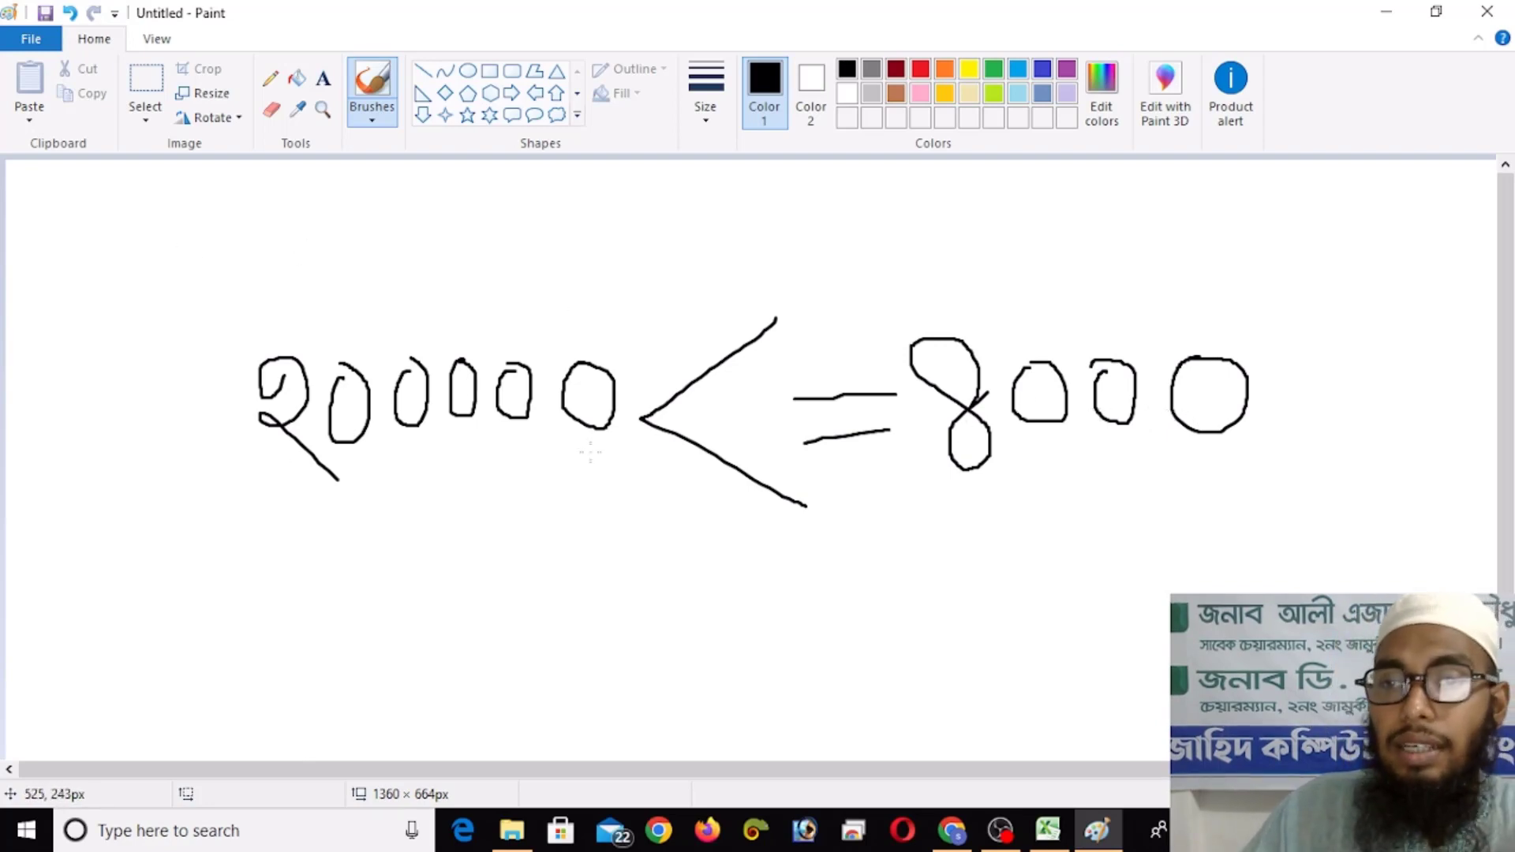
Step: Draw a straight red vertical line through the less-than sign to separate the two sides of the comparison
{"action": "left_click", "coordinate": [920, 70]}
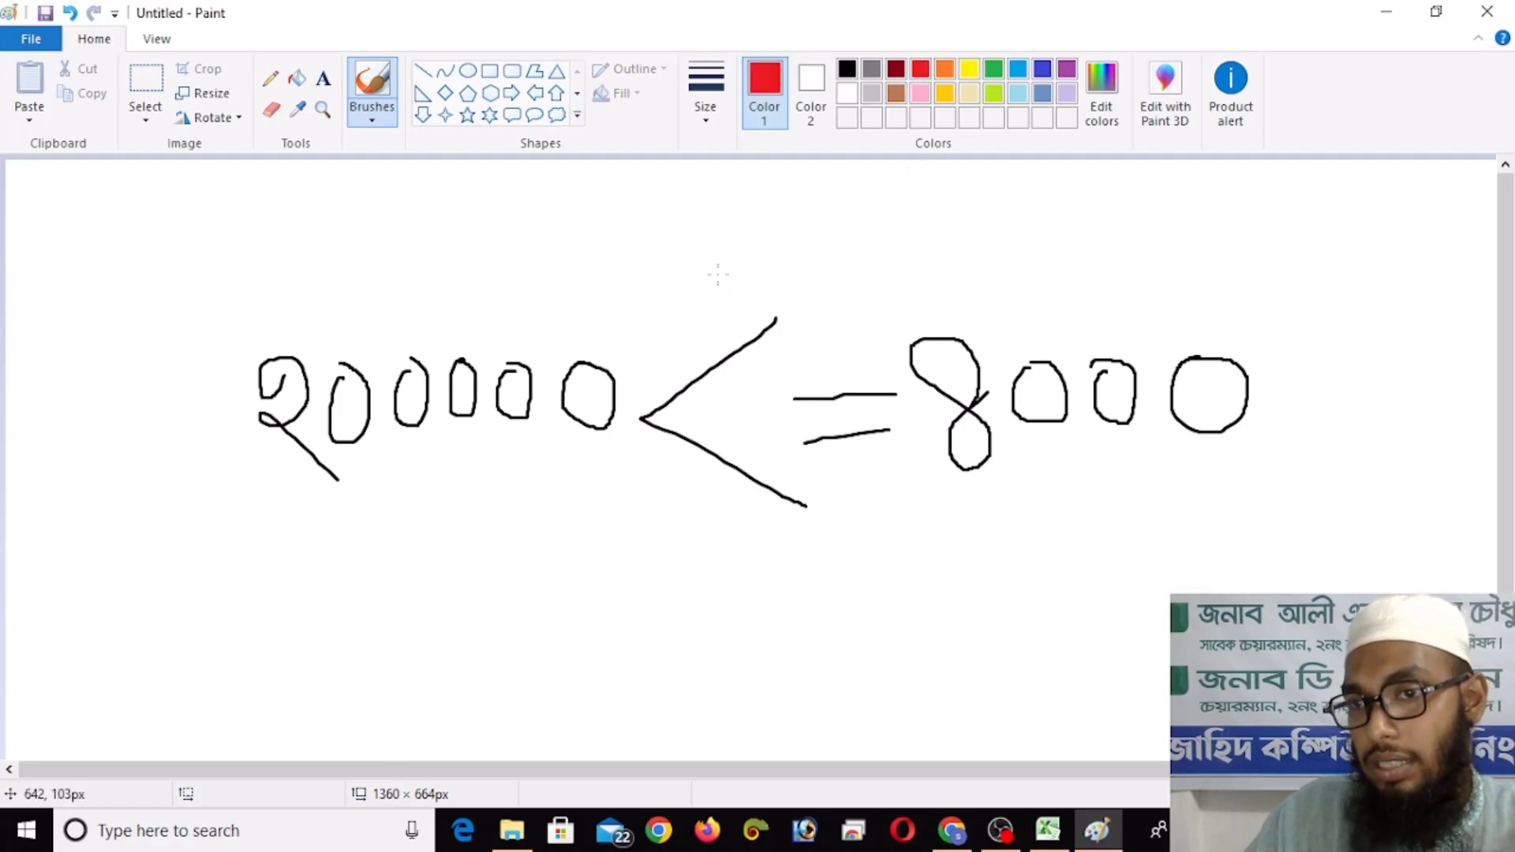
{"action": "left_click_drag", "start_coordinate": [718, 274], "coordinate": [690, 539]}
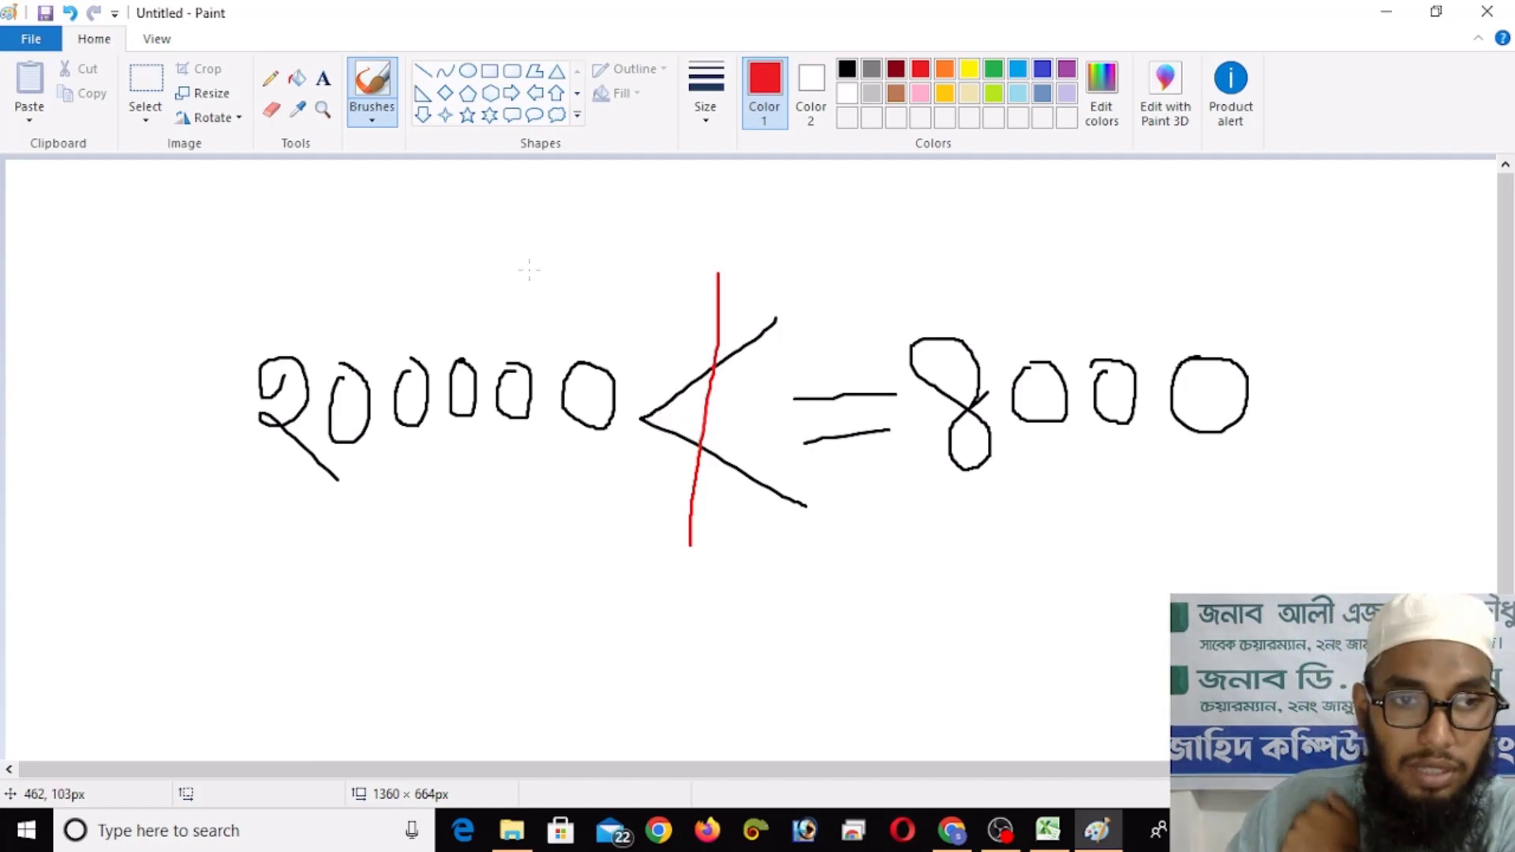
{"action": "key", "text": "ctrl+z"}
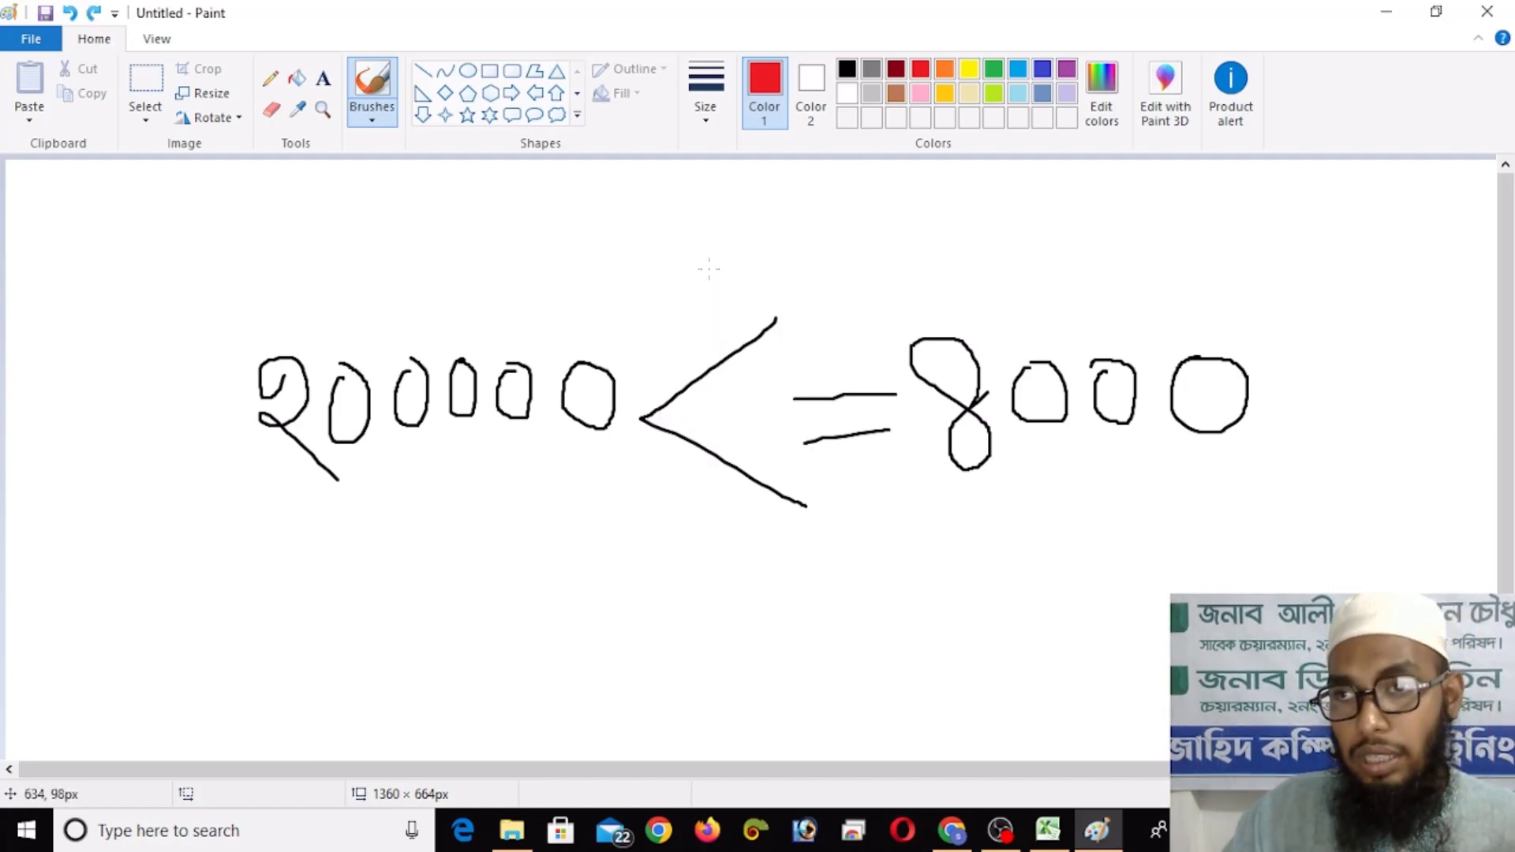
{"action": "left_click_drag", "start_coordinate": [701, 253], "coordinate": [654, 556]}
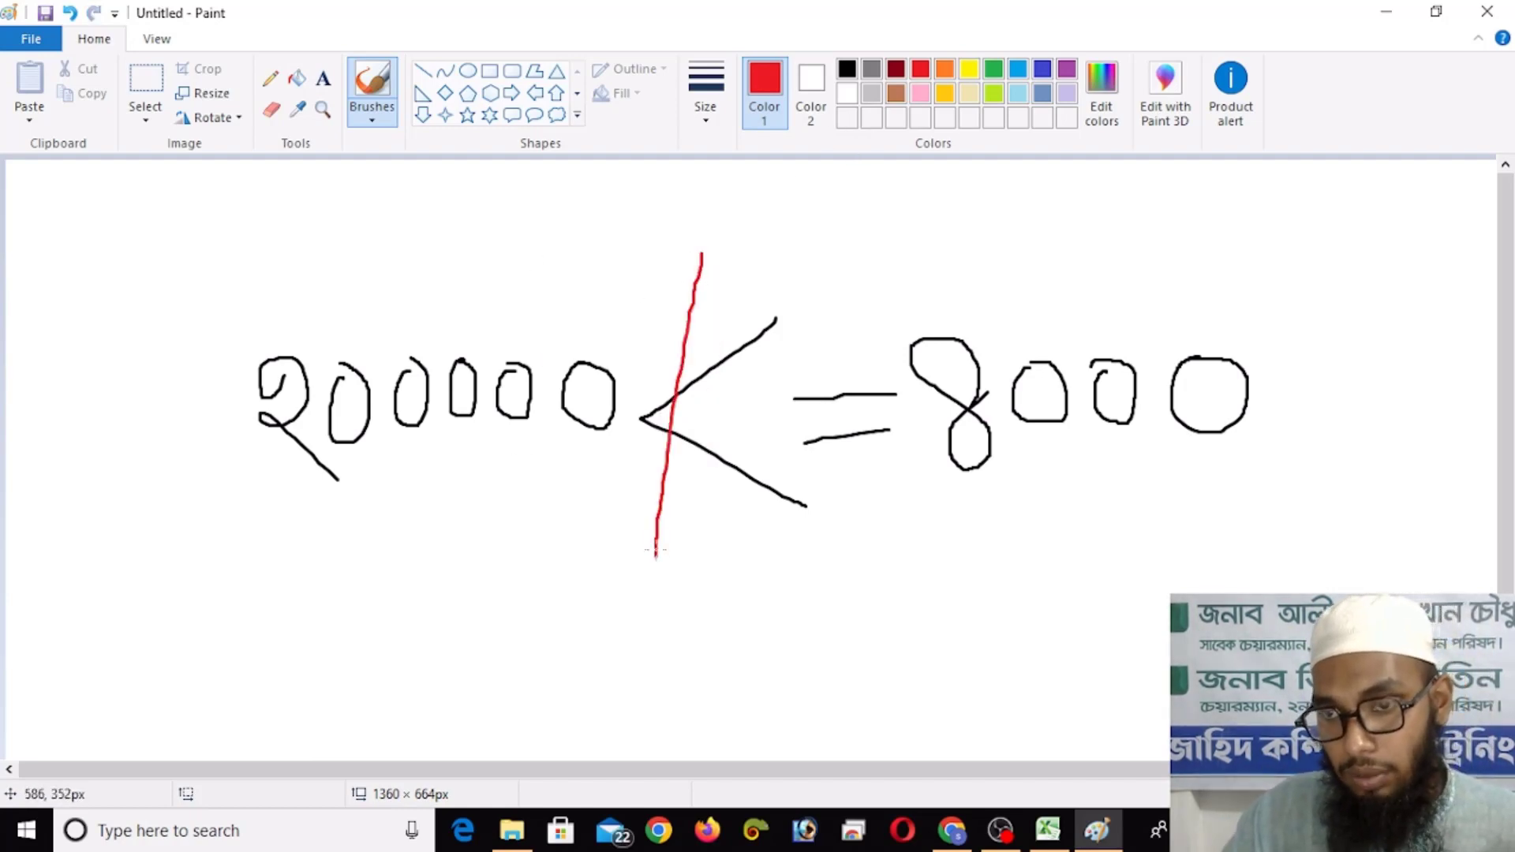
{"action": "key", "text": "ctrl+z"}
{"action": "left_click_drag", "start_coordinate": [693, 296], "coordinate": [695, 610]}
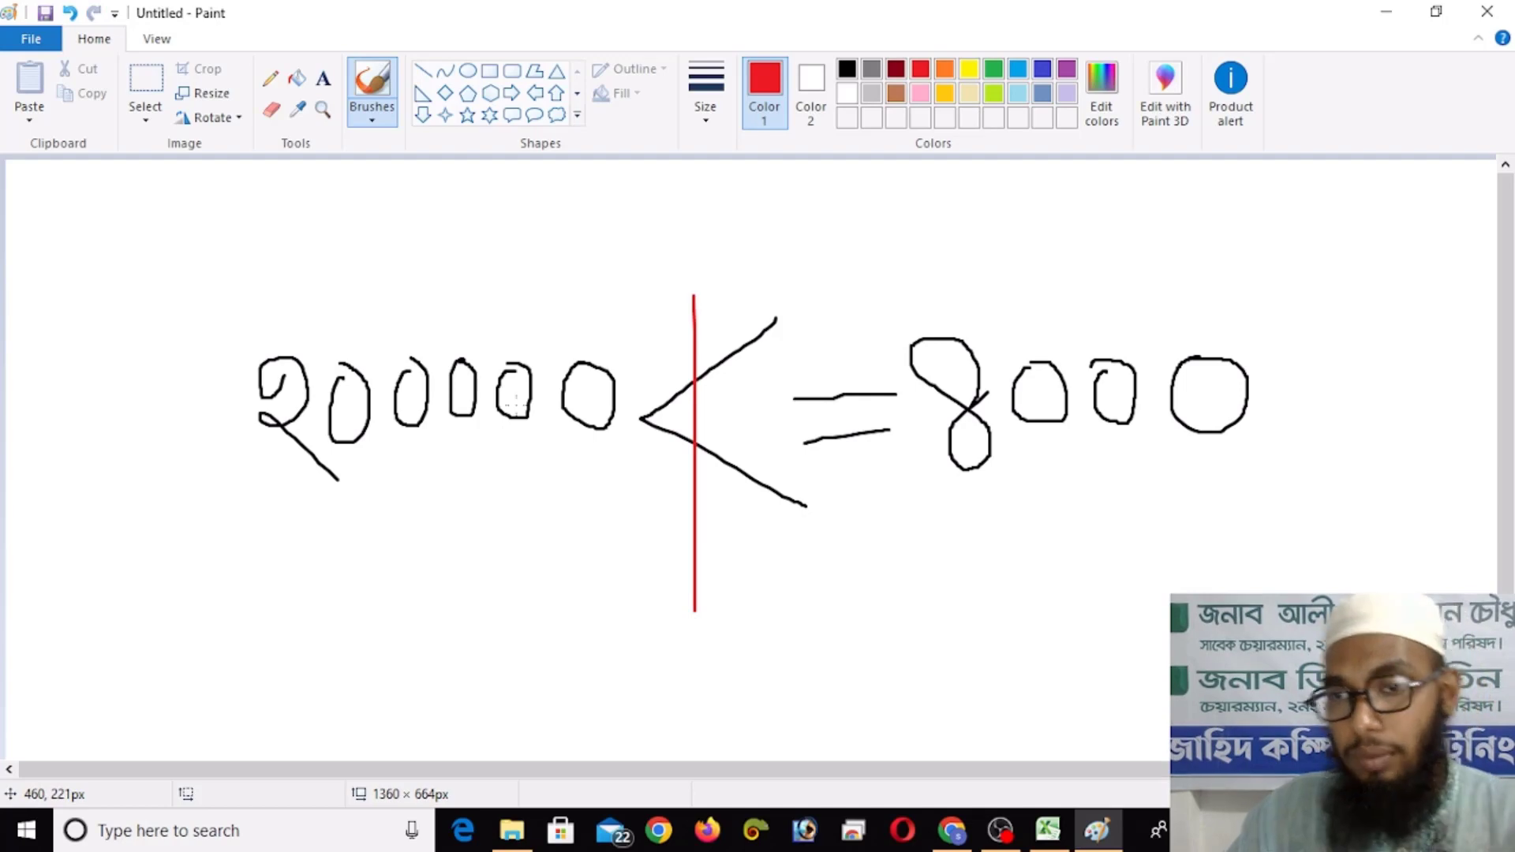
{"action": "key", "text": "ctrl+z"}
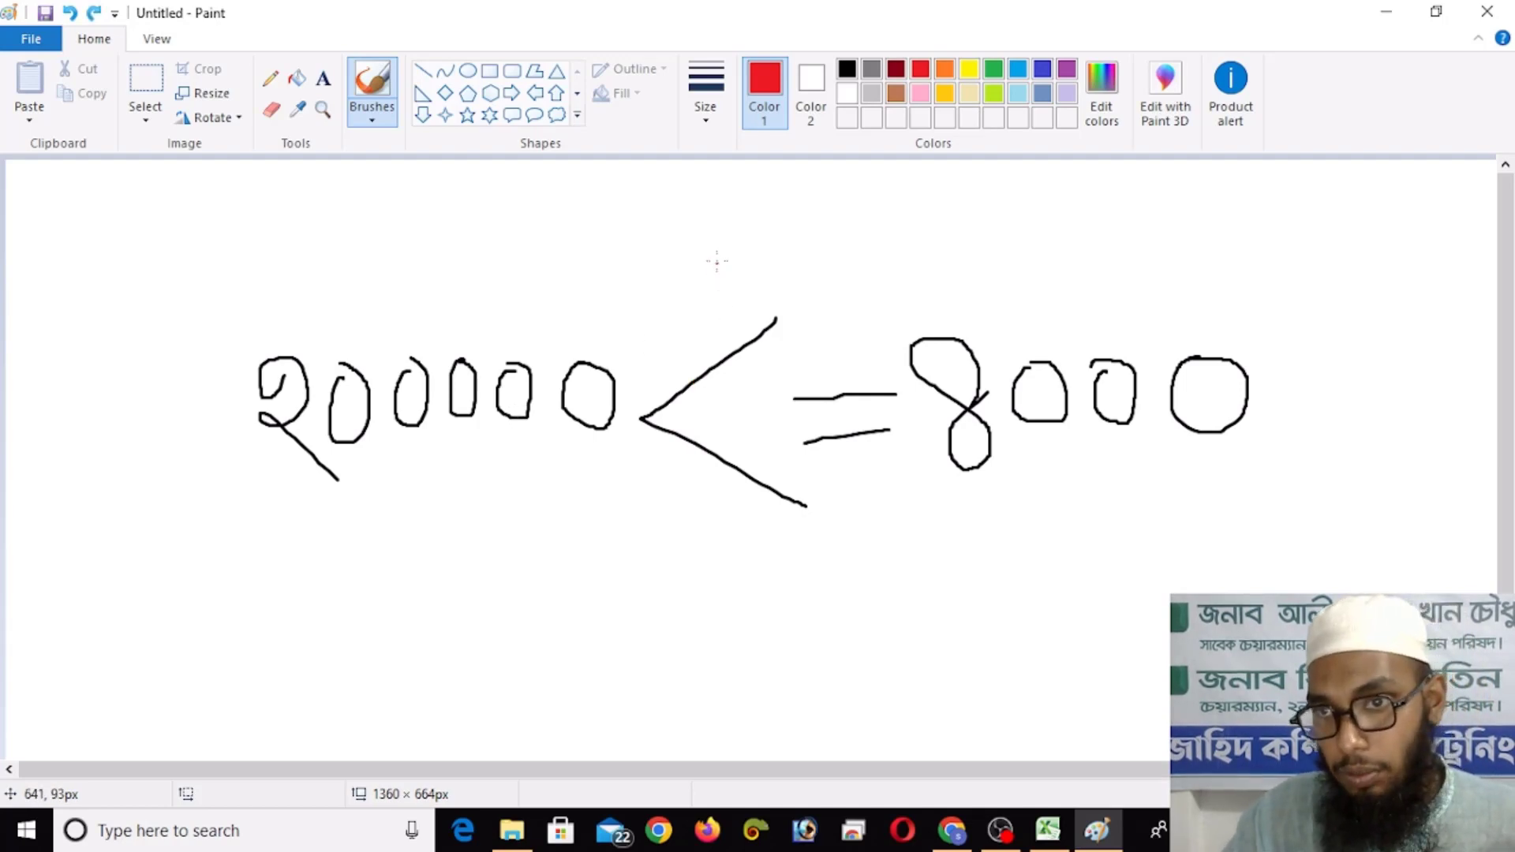
{"action": "left_click_drag", "start_coordinate": [717, 260], "coordinate": [672, 625]}
{"action": "key", "text": "ctrl+z"}
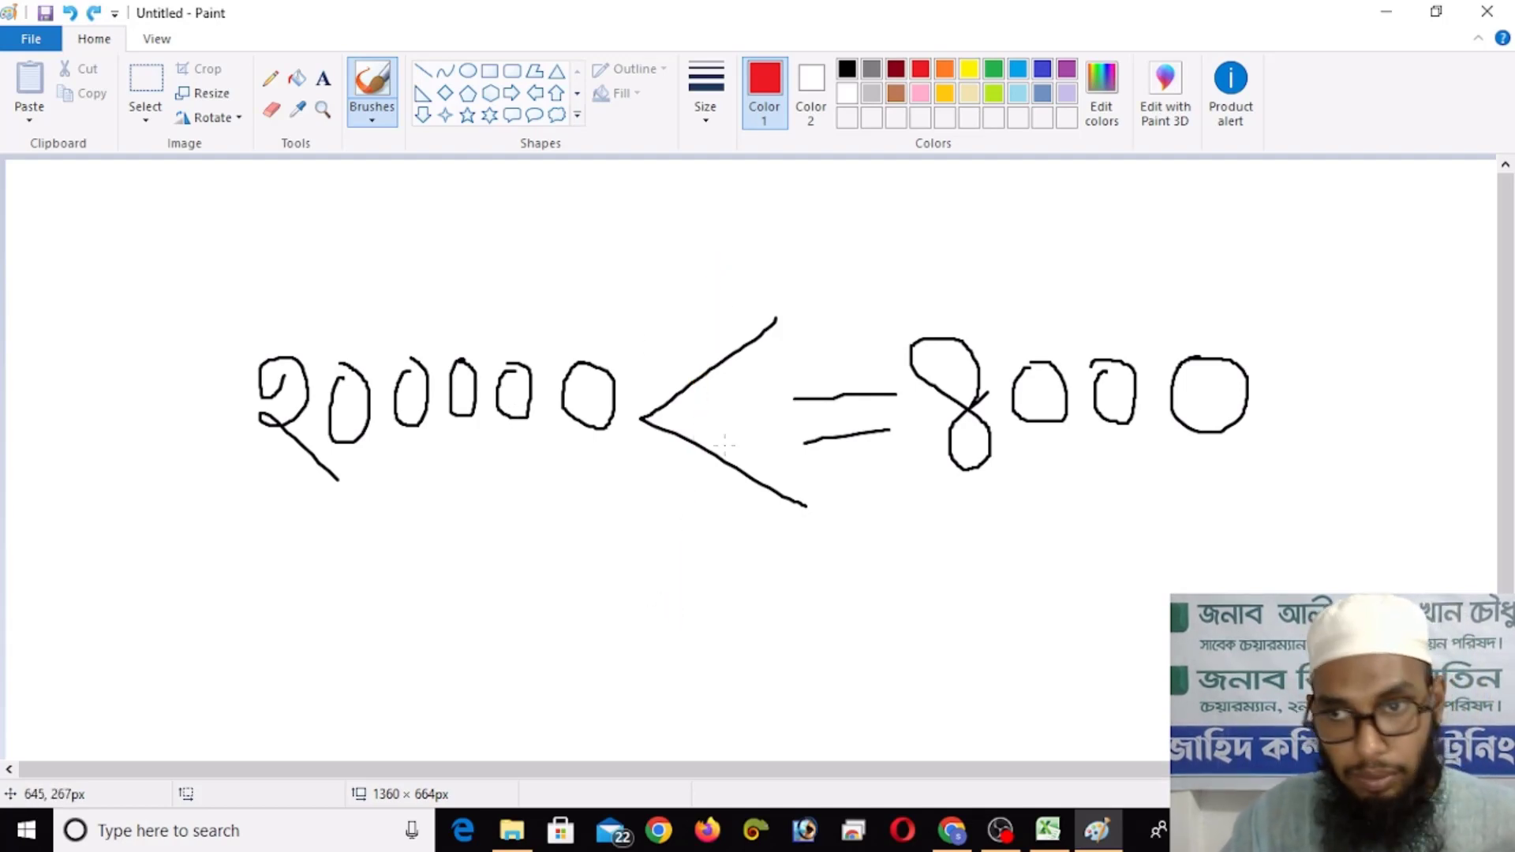
{"action": "left_click_drag", "start_coordinate": [712, 297], "coordinate": [712, 647]}
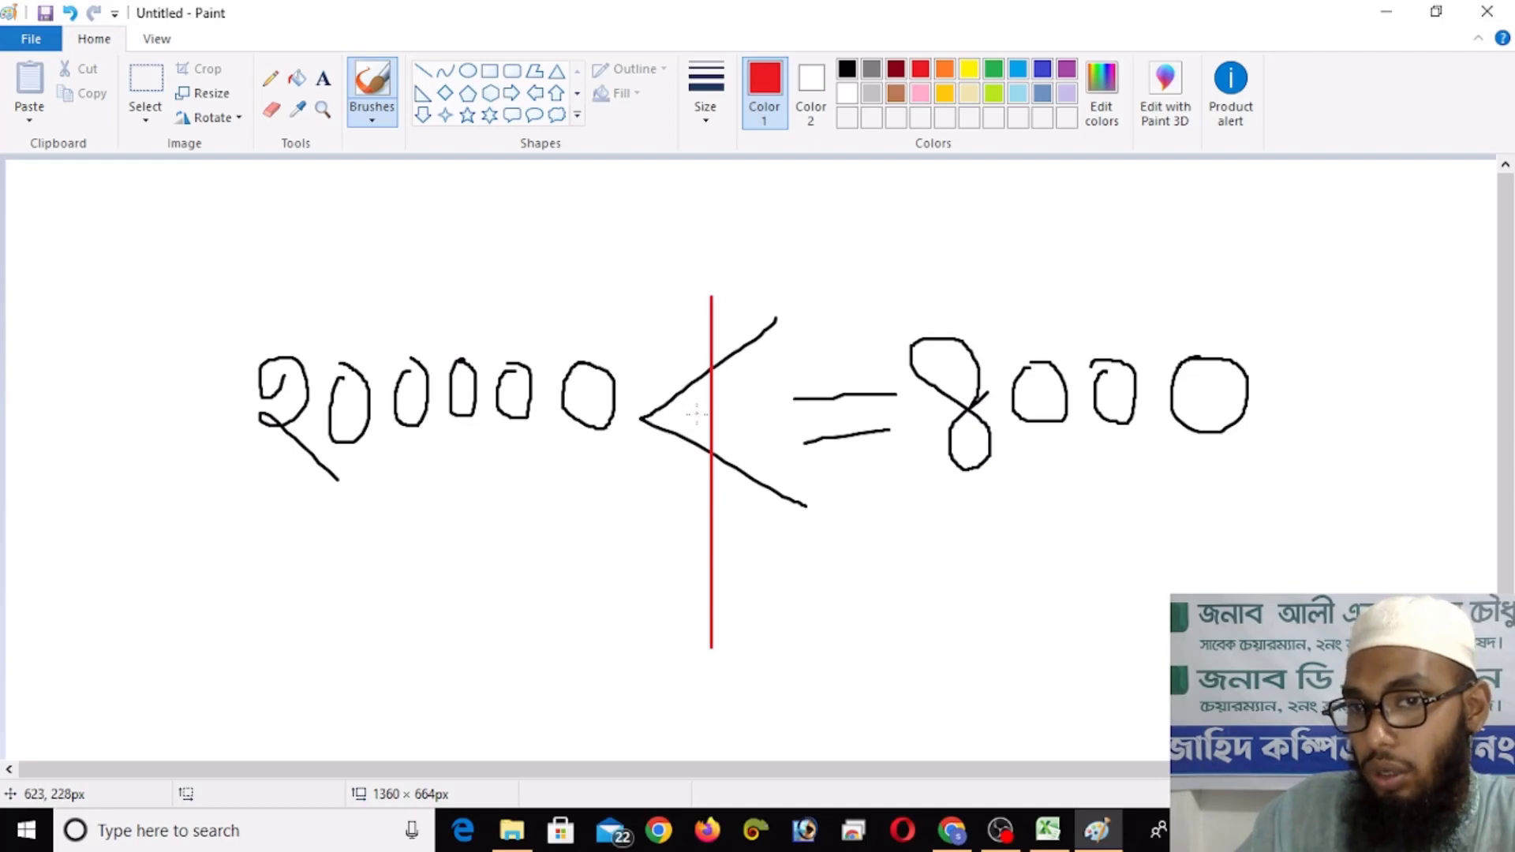
Step: Draw a red X below 200000 and another below 8000, and switch back to the Excel workbook
{"action": "left_click_drag", "start_coordinate": [252, 499], "coordinate": [614, 494]}
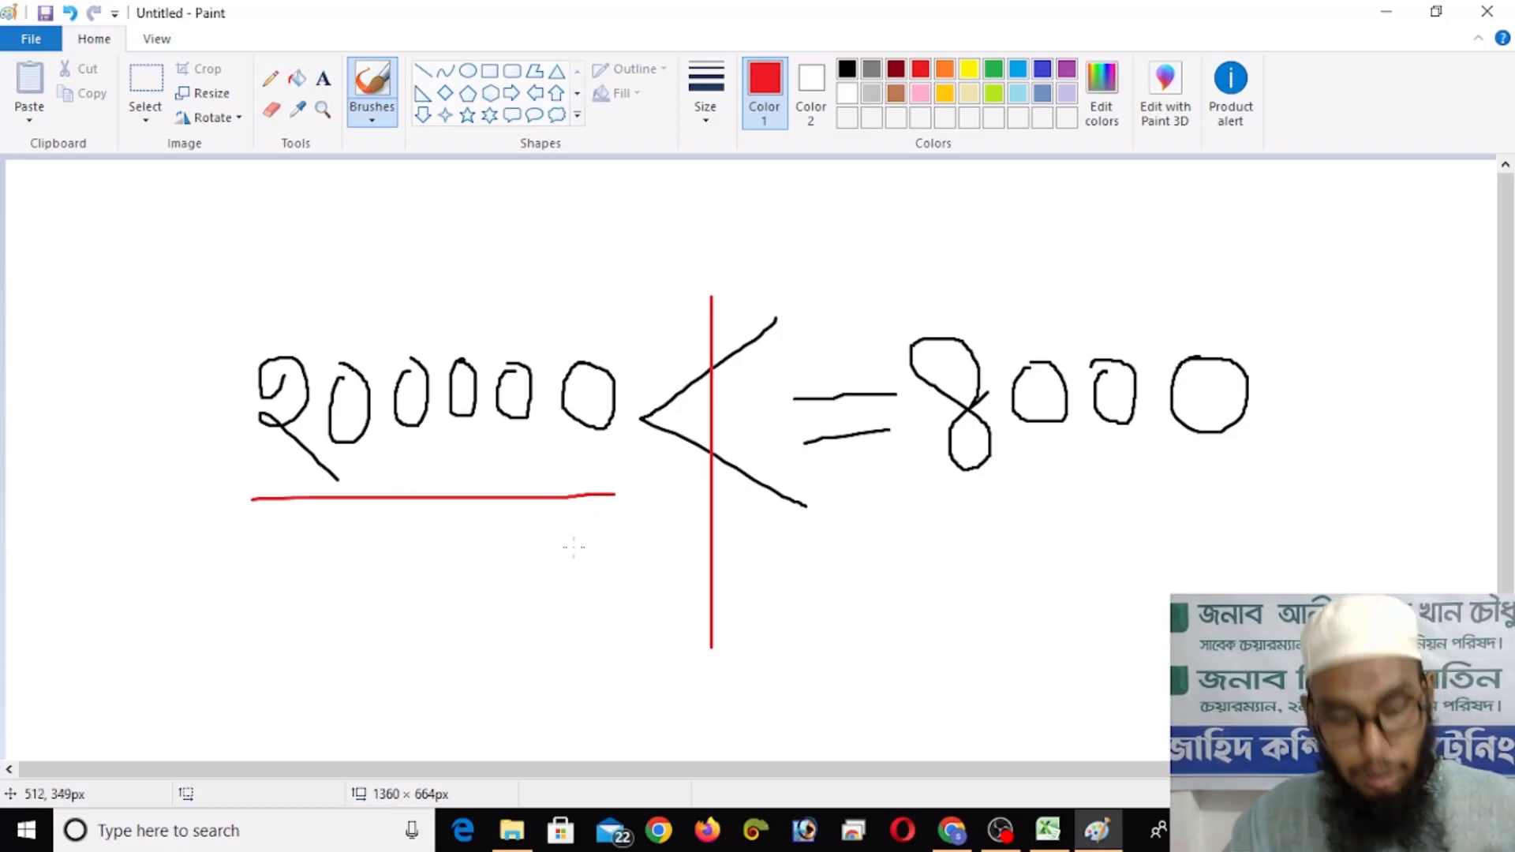
{"action": "key", "text": "ctrl+z"}
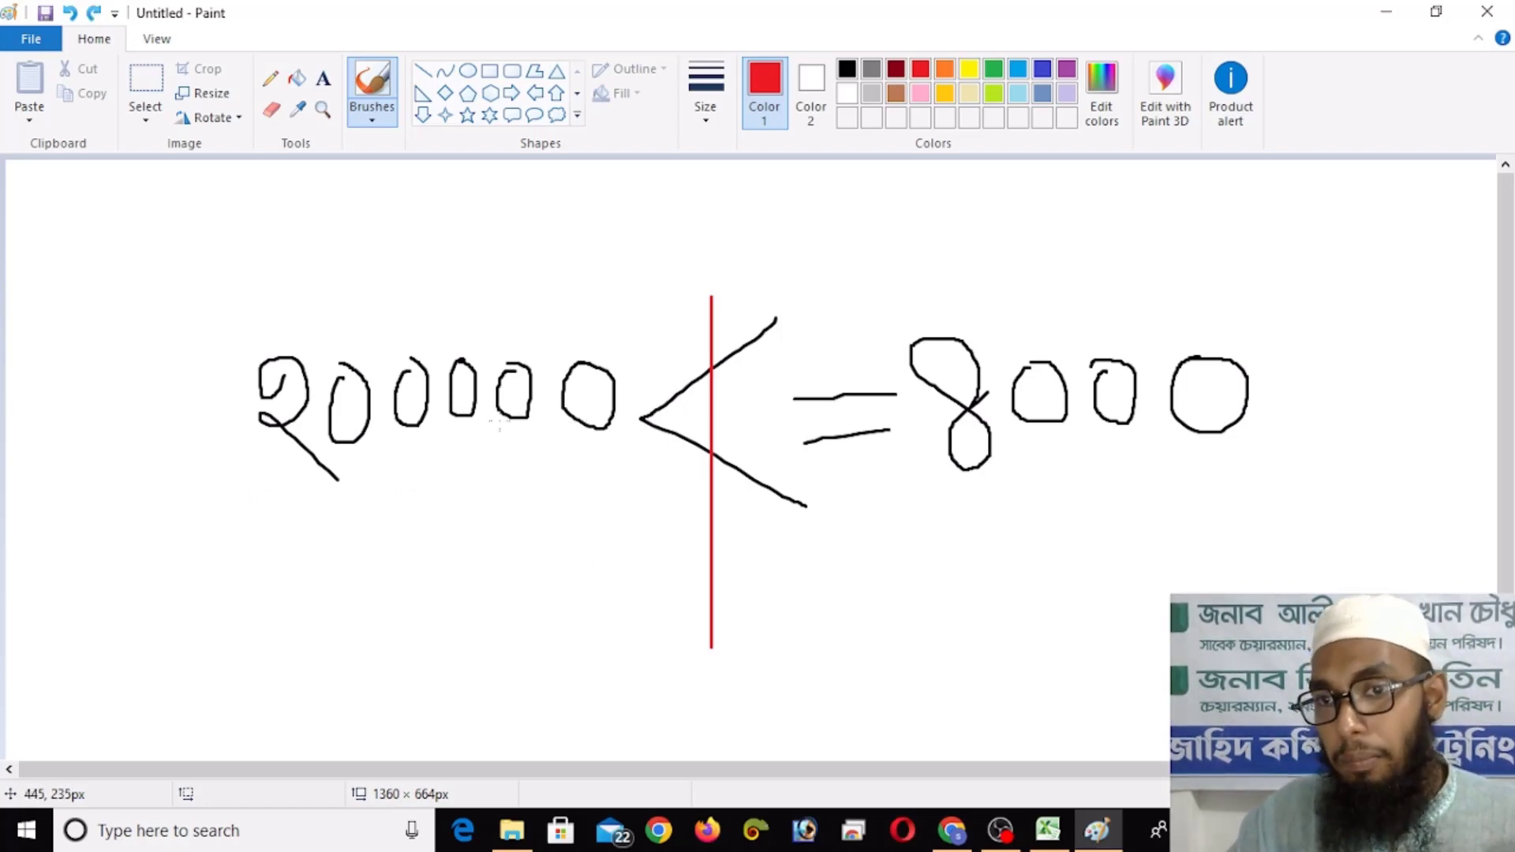
{"action": "left_click_drag", "start_coordinate": [415, 552], "coordinate": [517, 615]}
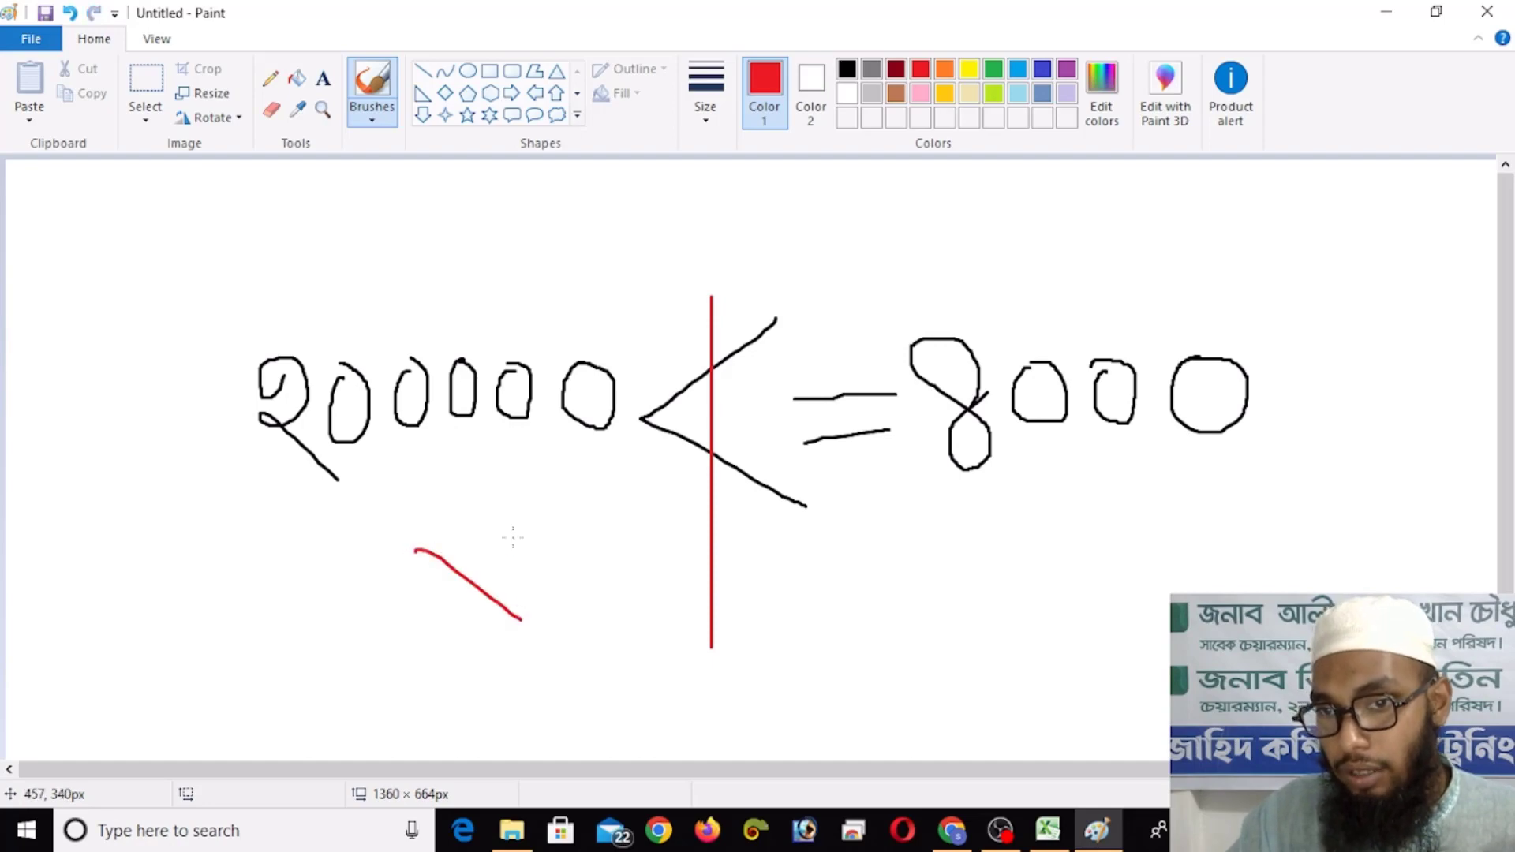
{"action": "left_click_drag", "start_coordinate": [513, 538], "coordinate": [424, 626]}
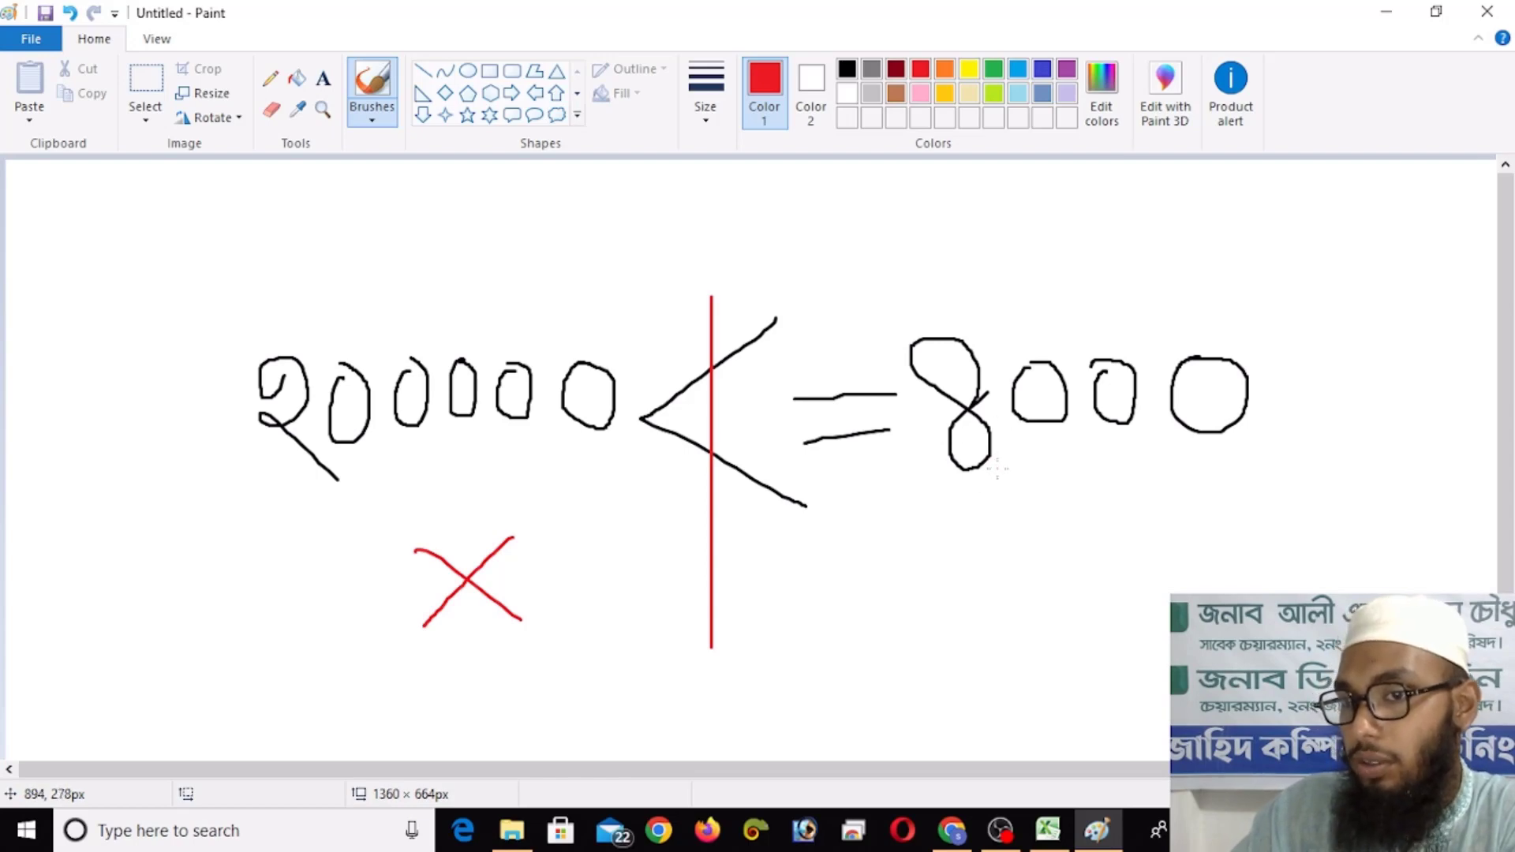
{"action": "left_click_drag", "start_coordinate": [953, 559], "coordinate": [1038, 614]}
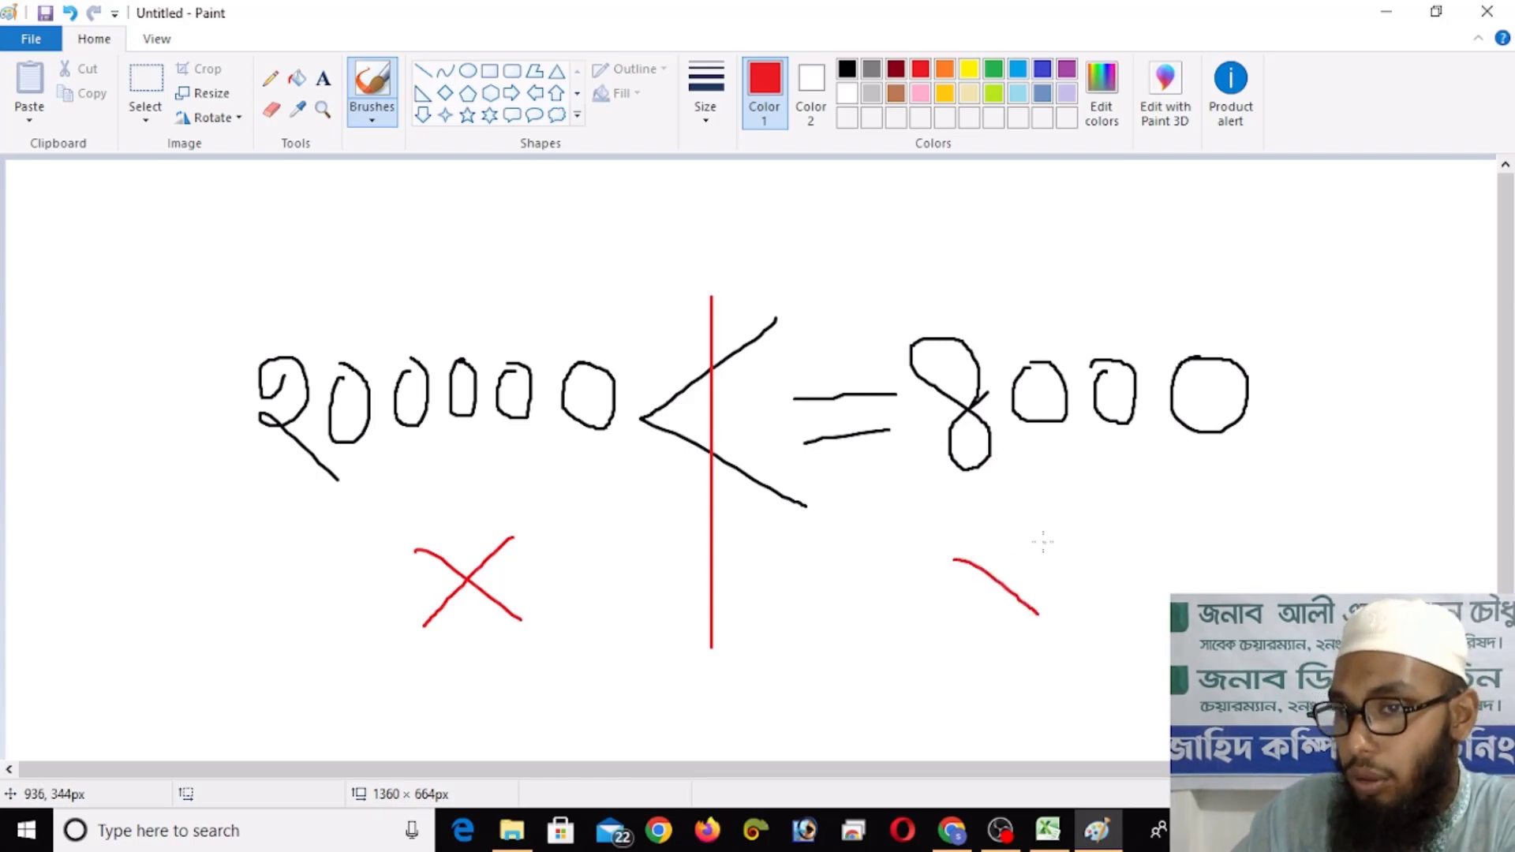
{"action": "left_click_drag", "start_coordinate": [1043, 543], "coordinate": [940, 639]}
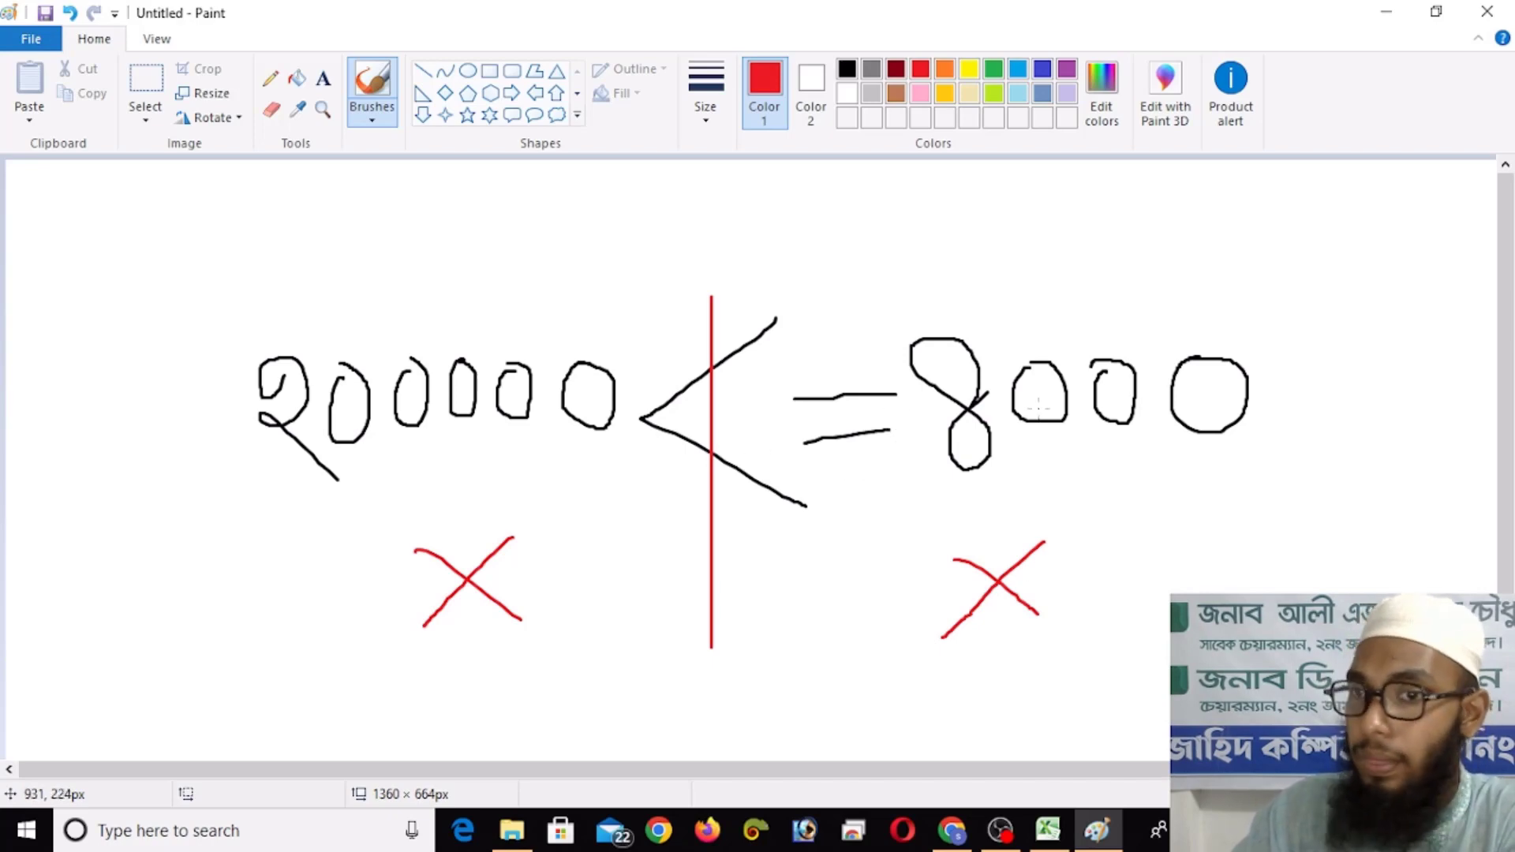
{"action": "left_click", "coordinate": [1048, 830]}
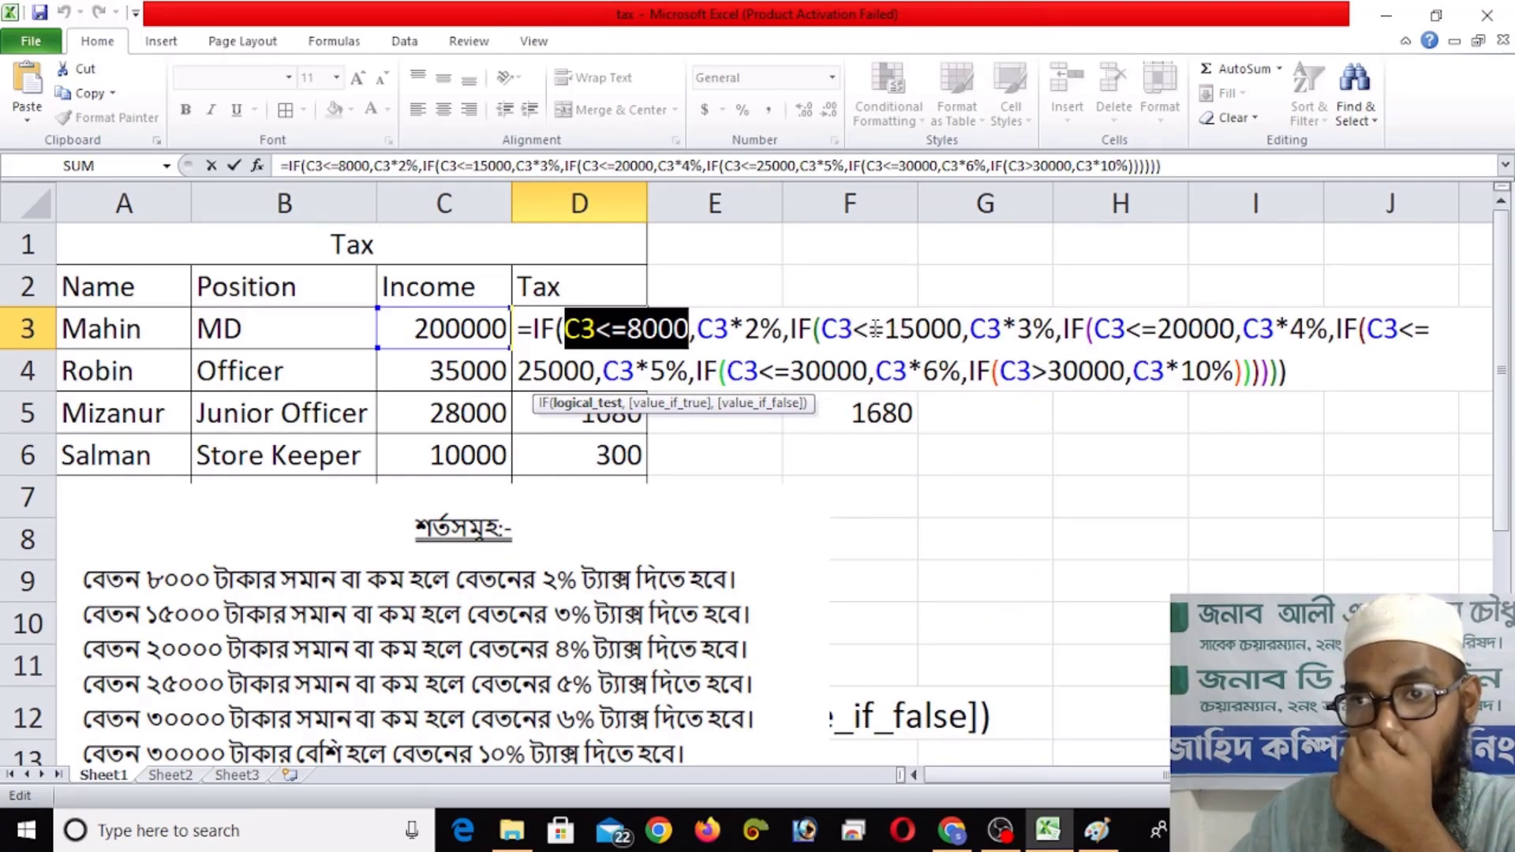
Step: Delete the C3<=8000 condition with its C3*2% result from the D3 formula and highlight the 15 in C3<=15000
{"action": "left_click", "coordinate": [625, 335]}
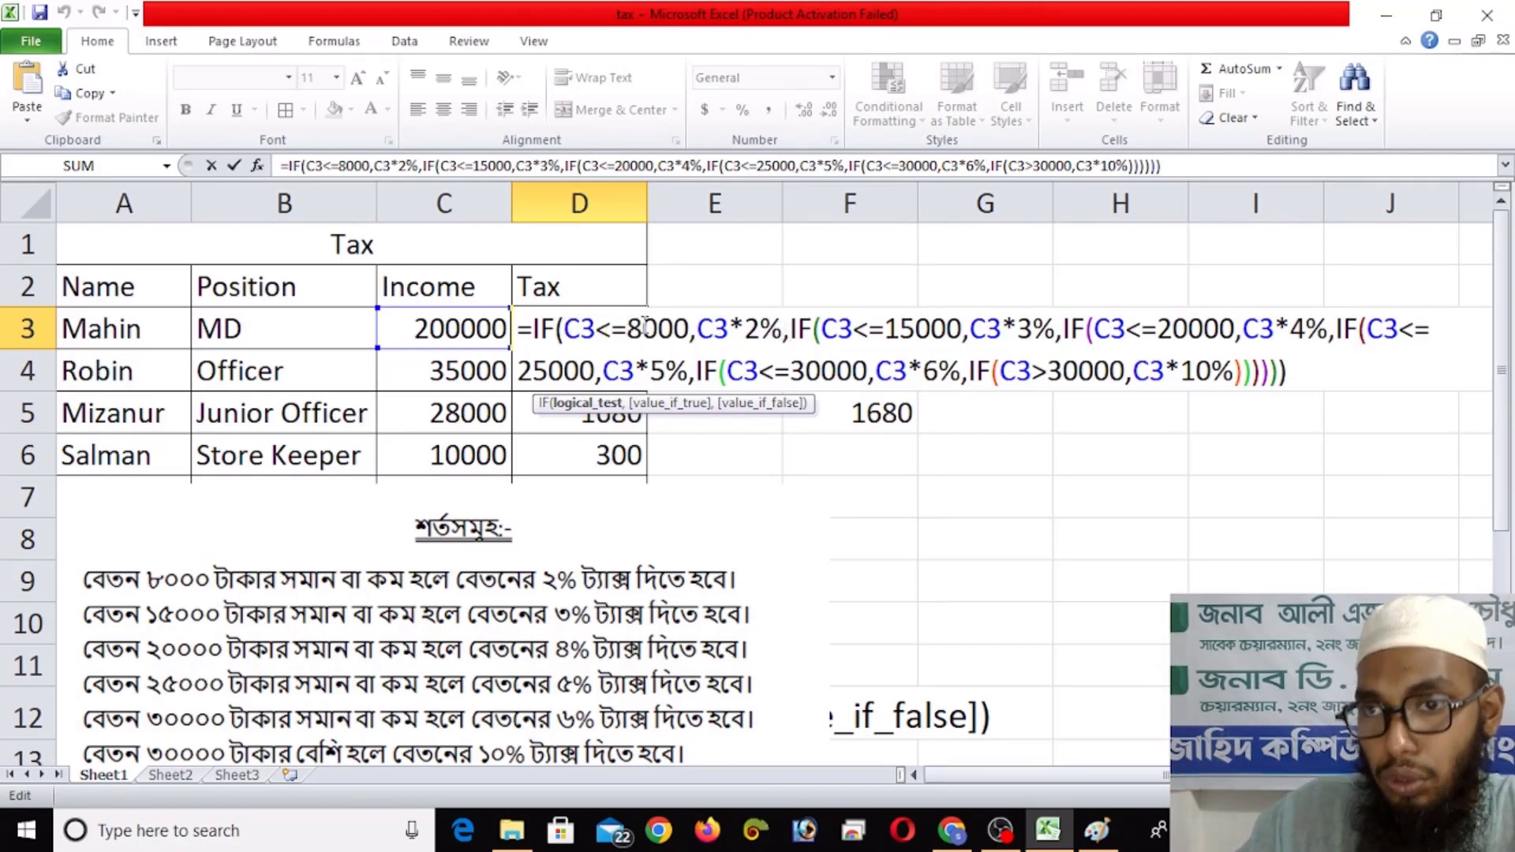
{"action": "left_click", "coordinate": [741, 329]}
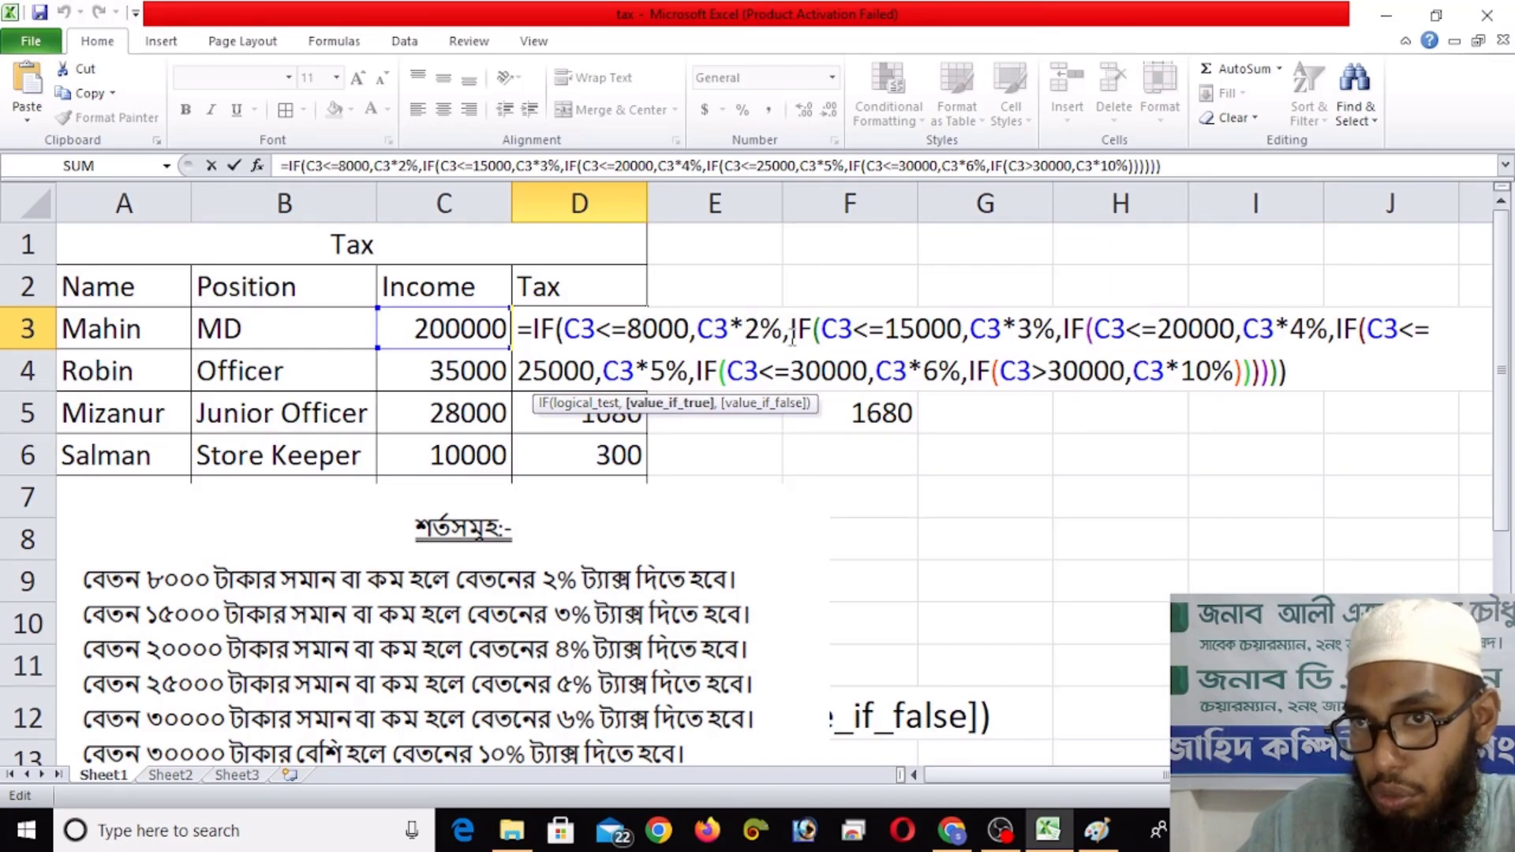
{"action": "left_click_drag", "start_coordinate": [791, 330], "coordinate": [563, 329]}
{"action": "key", "text": "Delete"}
{"action": "left_click", "coordinate": [658, 328]}
{"action": "left_click", "coordinate": [652, 330]}
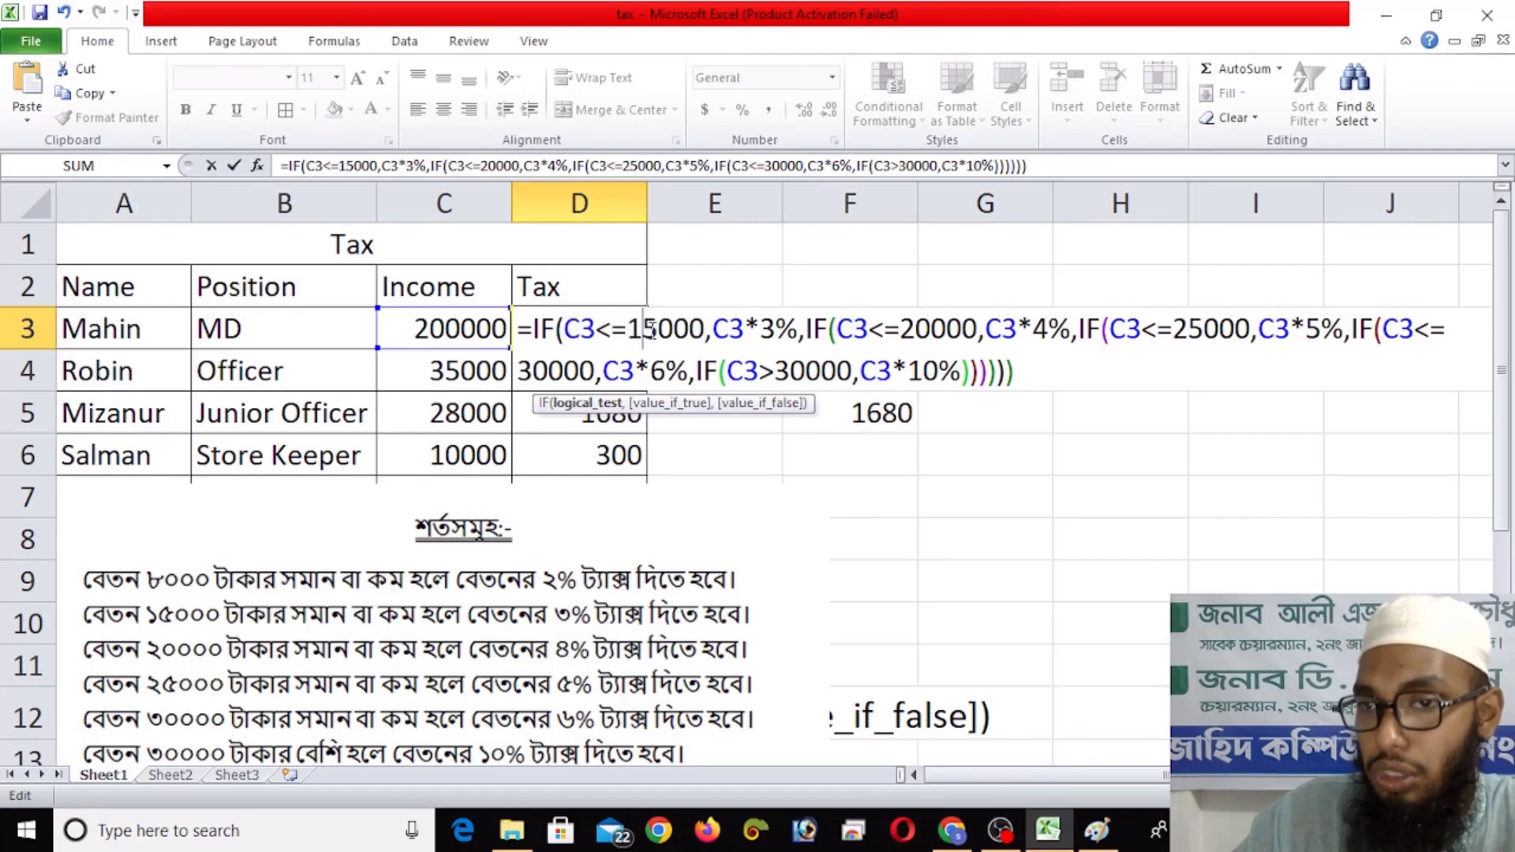
{"action": "left_click_drag", "start_coordinate": [666, 328], "coordinate": [629, 330]}
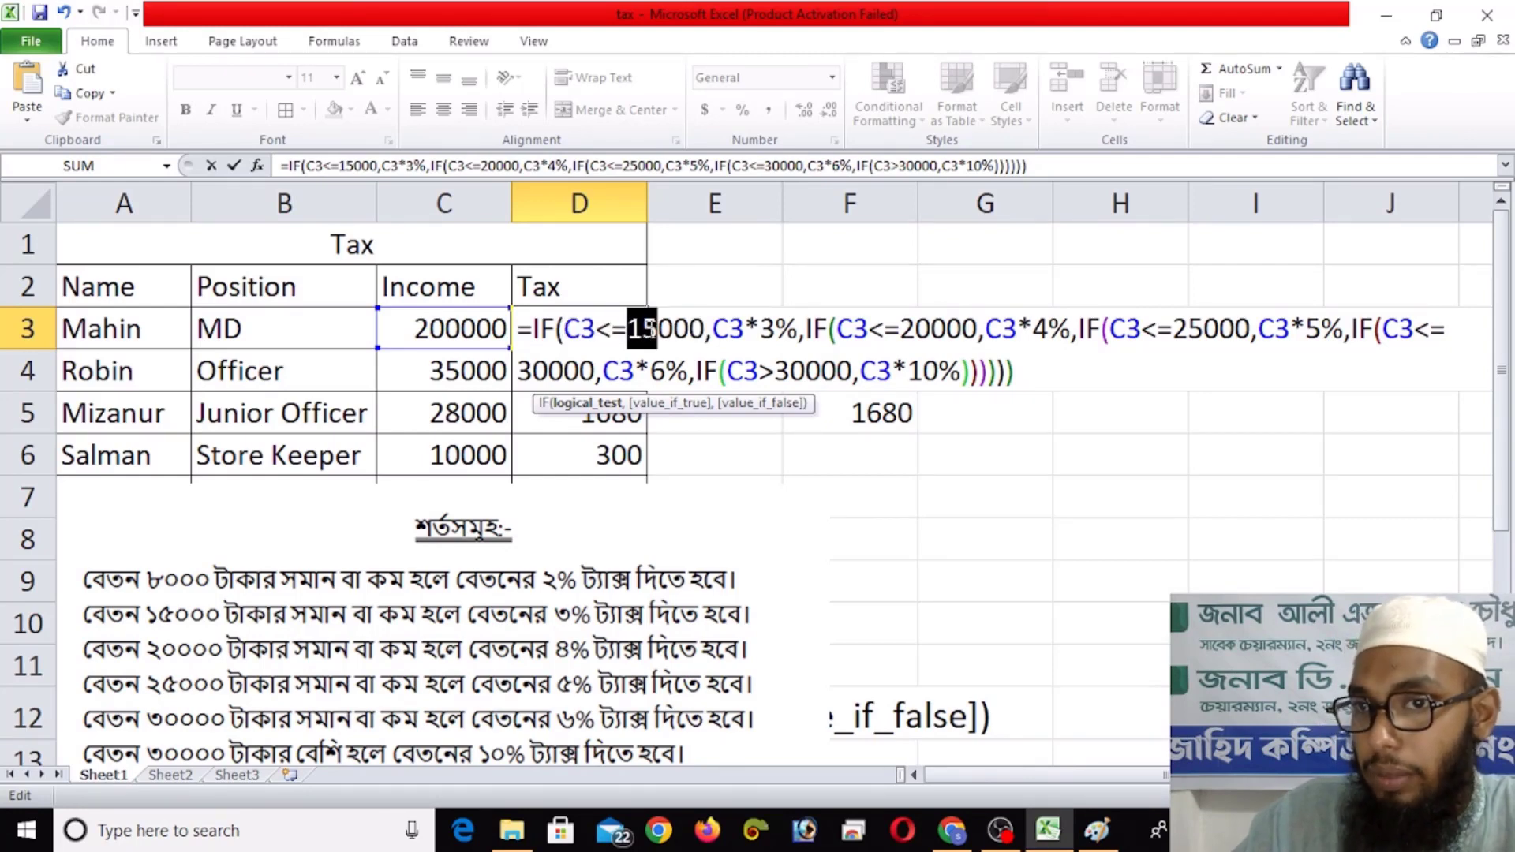
Step: Switch to Paint, move the handwritten 8000 farther from the equals sign, and erase its 8
{"action": "left_click", "coordinate": [1097, 830]}
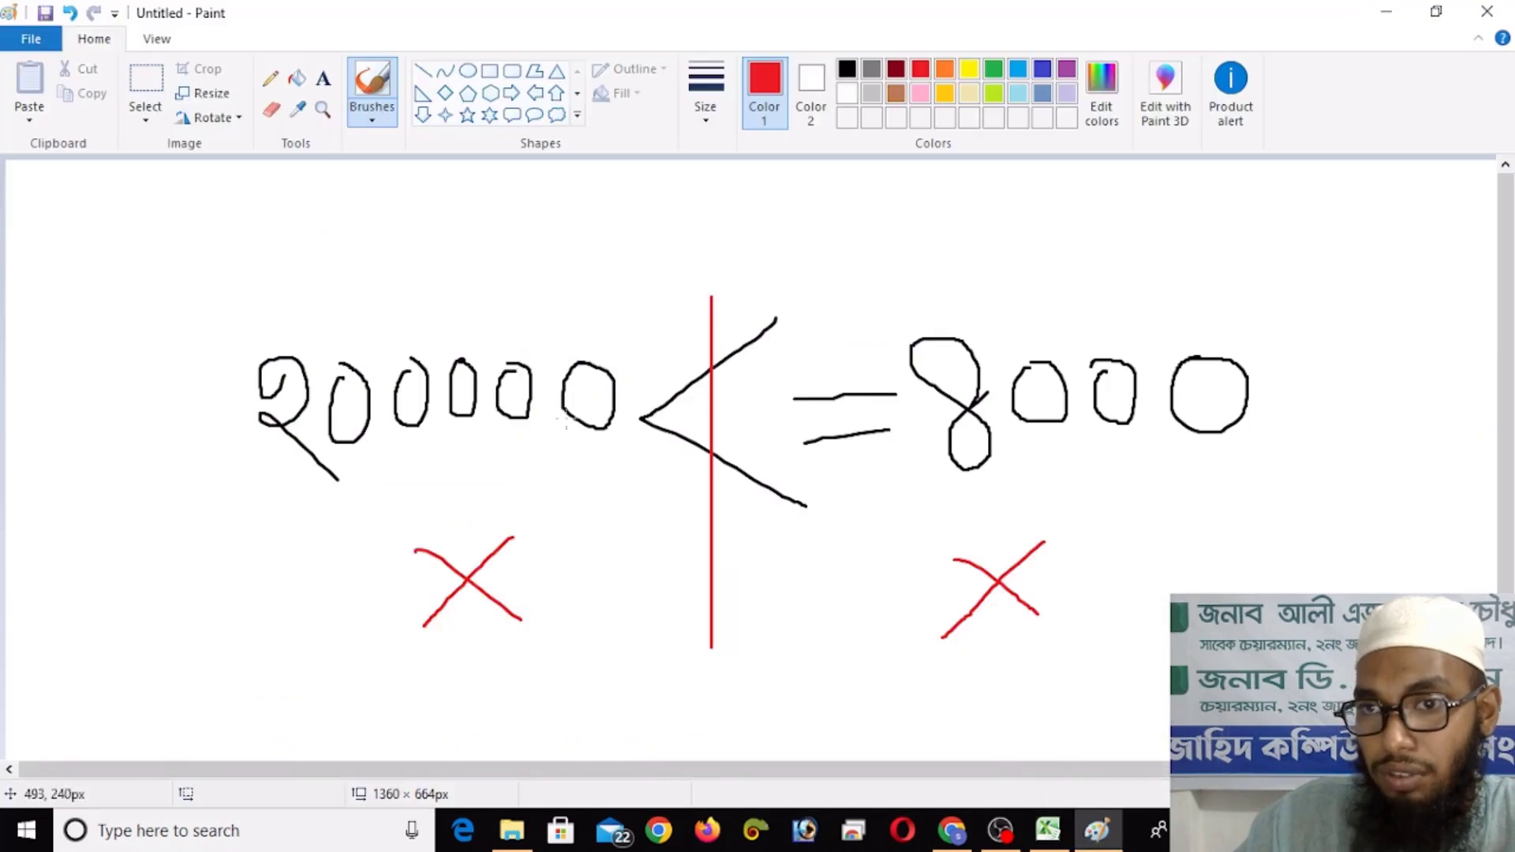
{"action": "left_click", "coordinate": [145, 87]}
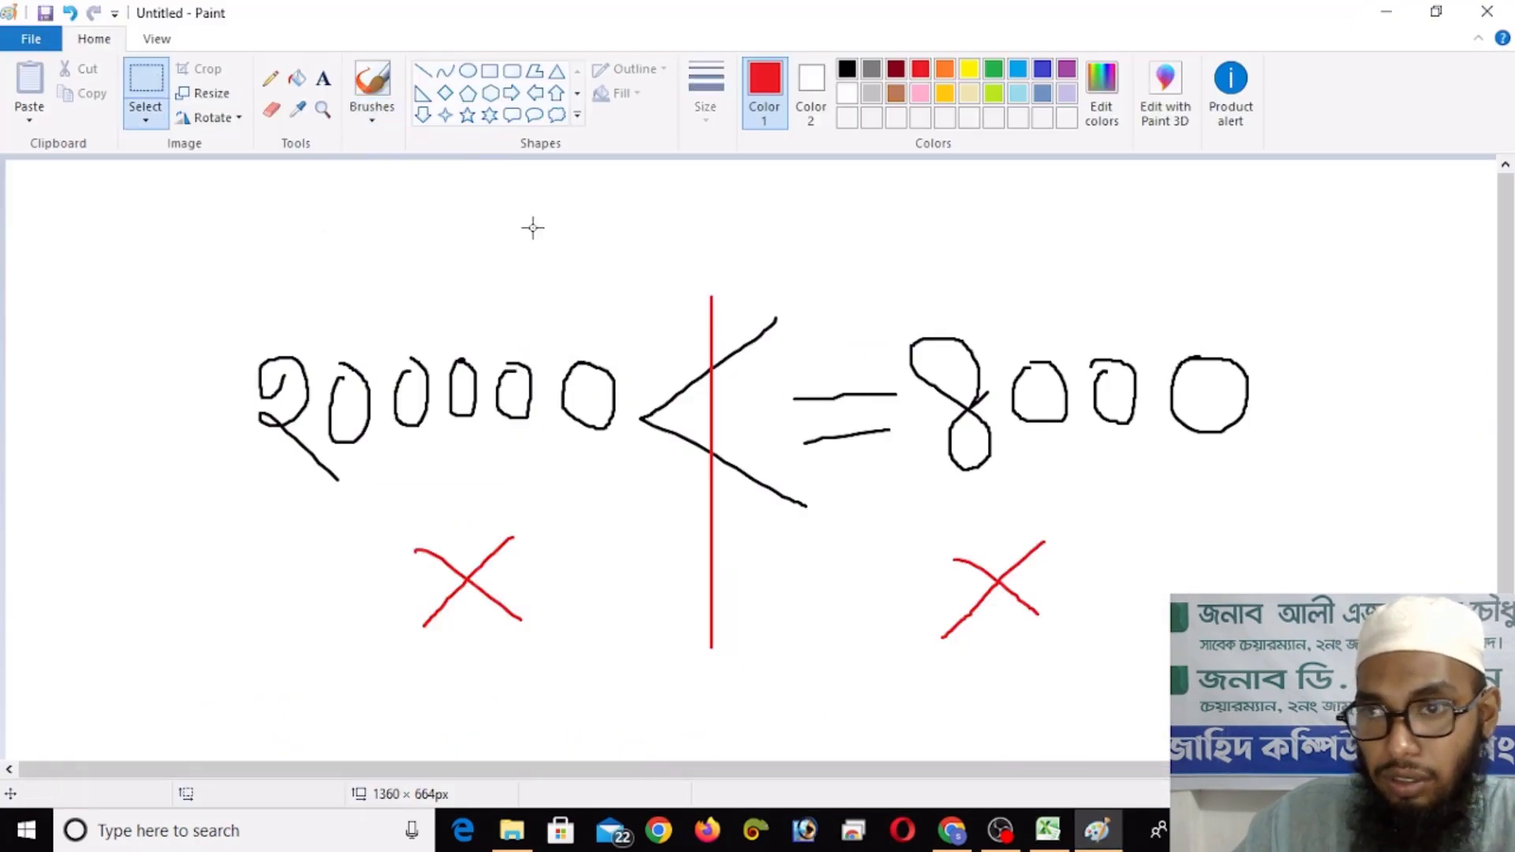
{"action": "left_click_drag", "start_coordinate": [894, 307], "coordinate": [1287, 494]}
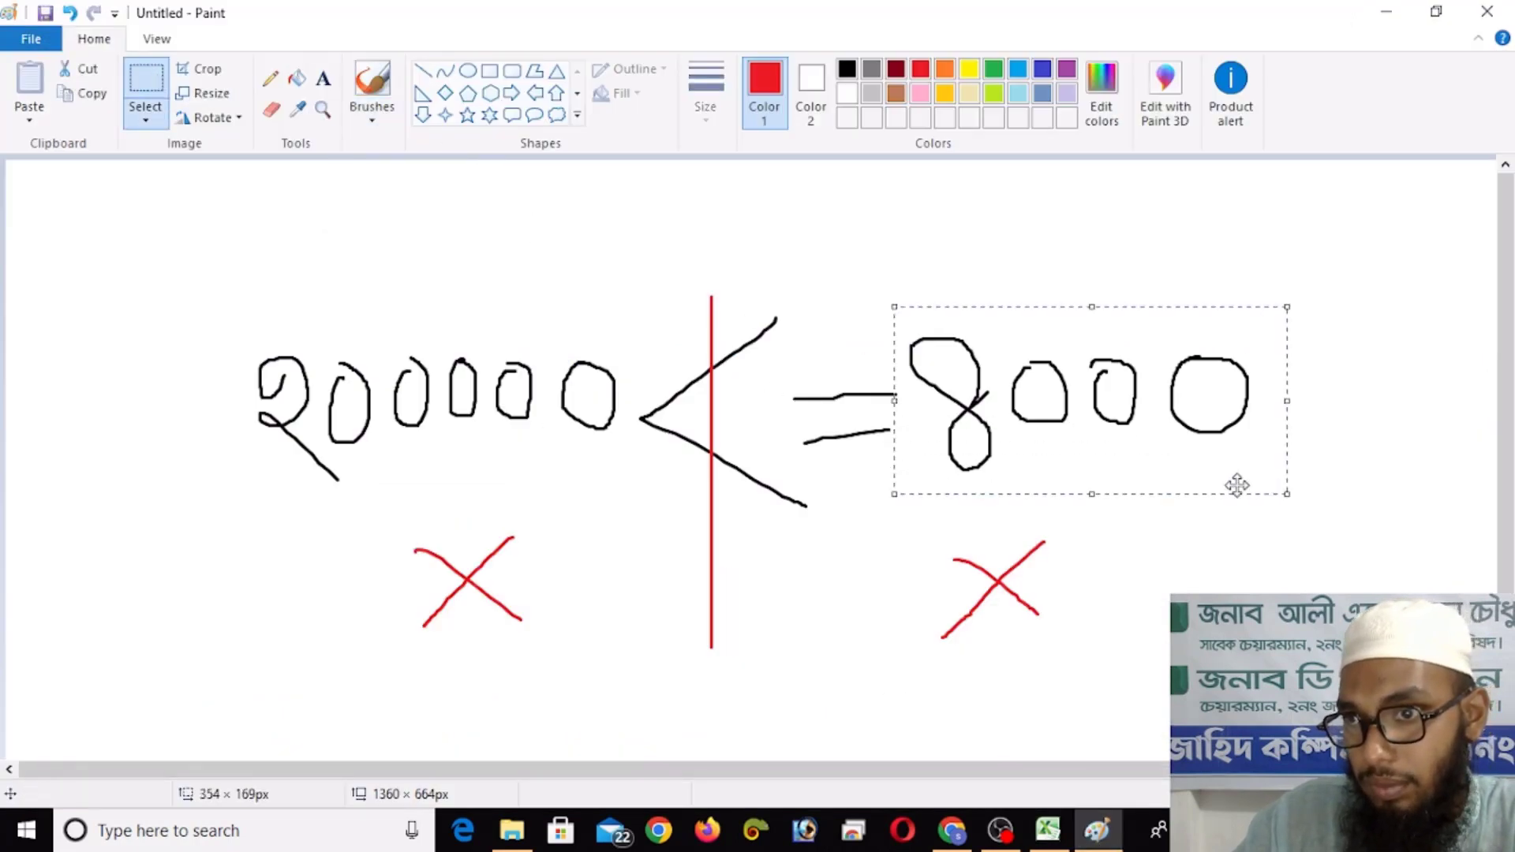
{"action": "left_click_drag", "start_coordinate": [1160, 435], "coordinate": [1240, 436]}
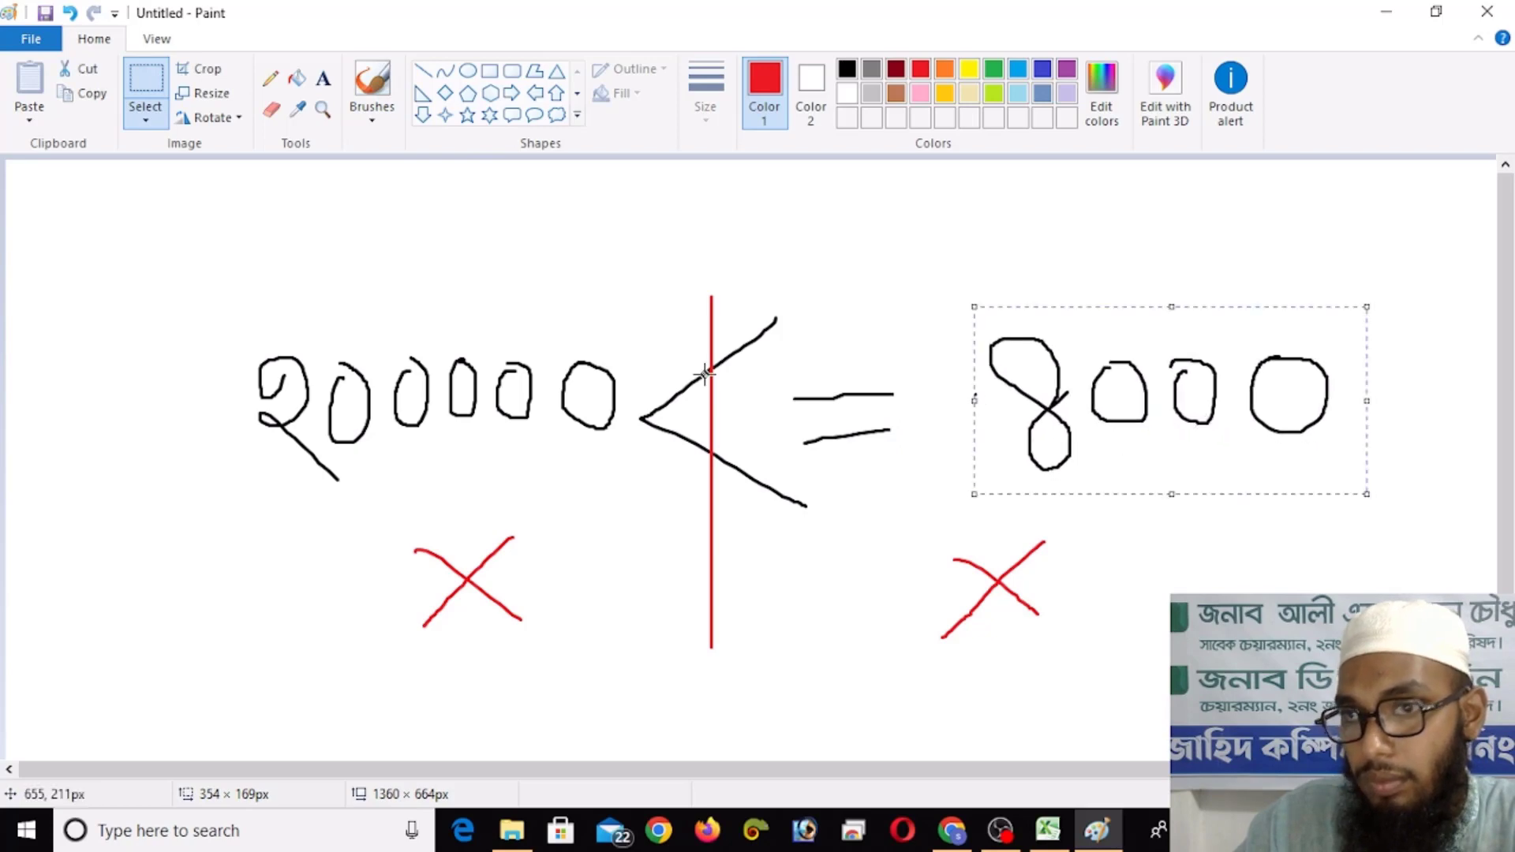
{"action": "left_click", "coordinate": [869, 348]}
{"action": "left_click_drag", "start_coordinate": [944, 310], "coordinate": [1086, 499]}
{"action": "key", "text": "Delete"}
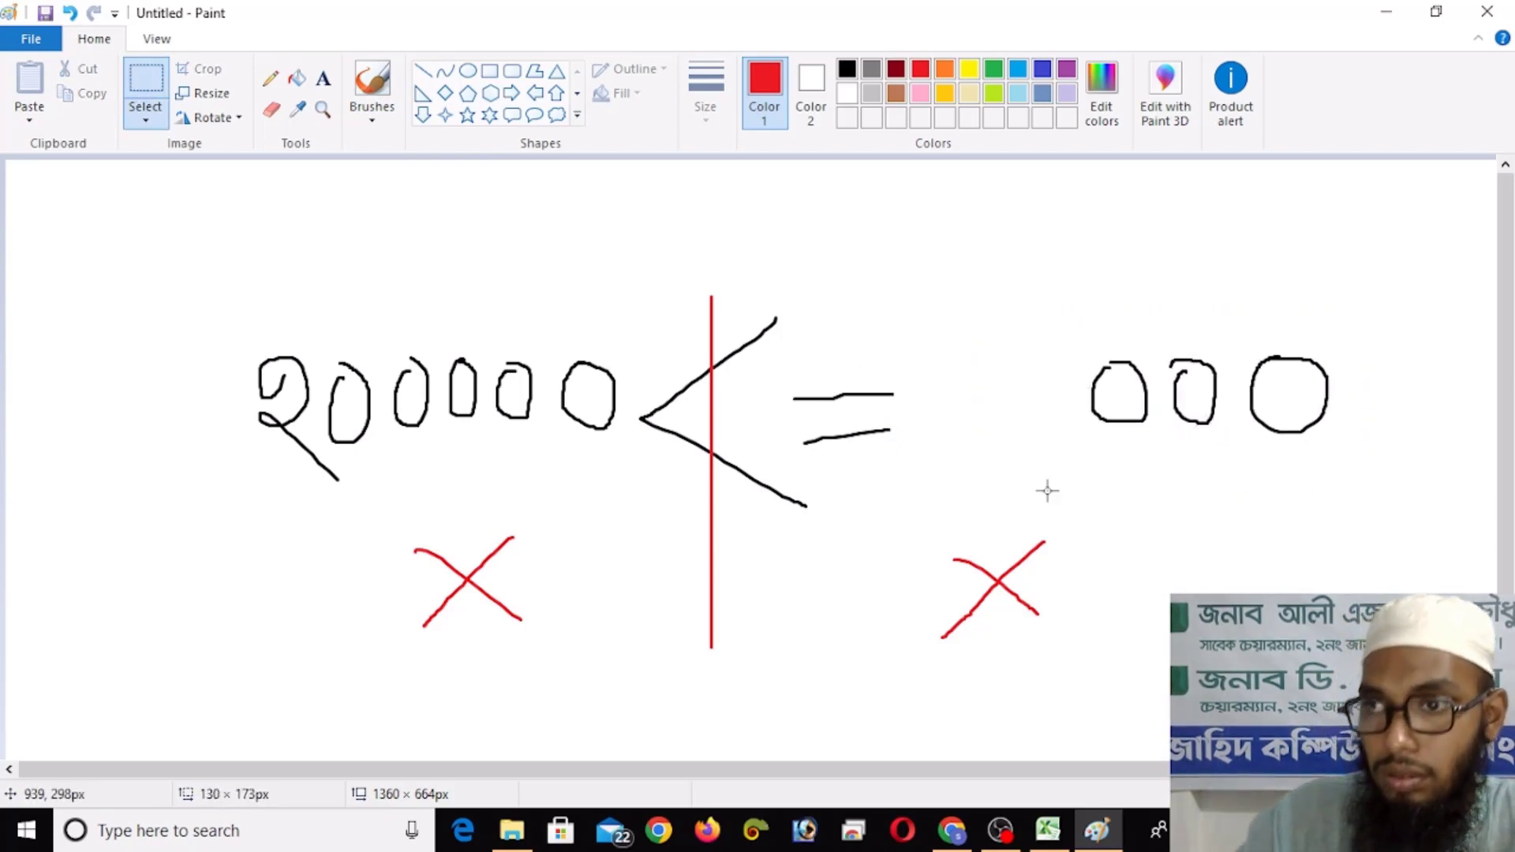
Step: Handwrite 15 in black with the brush in front of the remaining zeros to form 15000
{"action": "left_click", "coordinate": [857, 70]}
{"action": "mouse_move", "coordinate": [992, 335]}
{"action": "left_mouse_down"}
{"action": "mouse_move", "coordinate": [991, 392]}
{"action": "mouse_move", "coordinate": [992, 357]}
{"action": "left_mouse_up"}
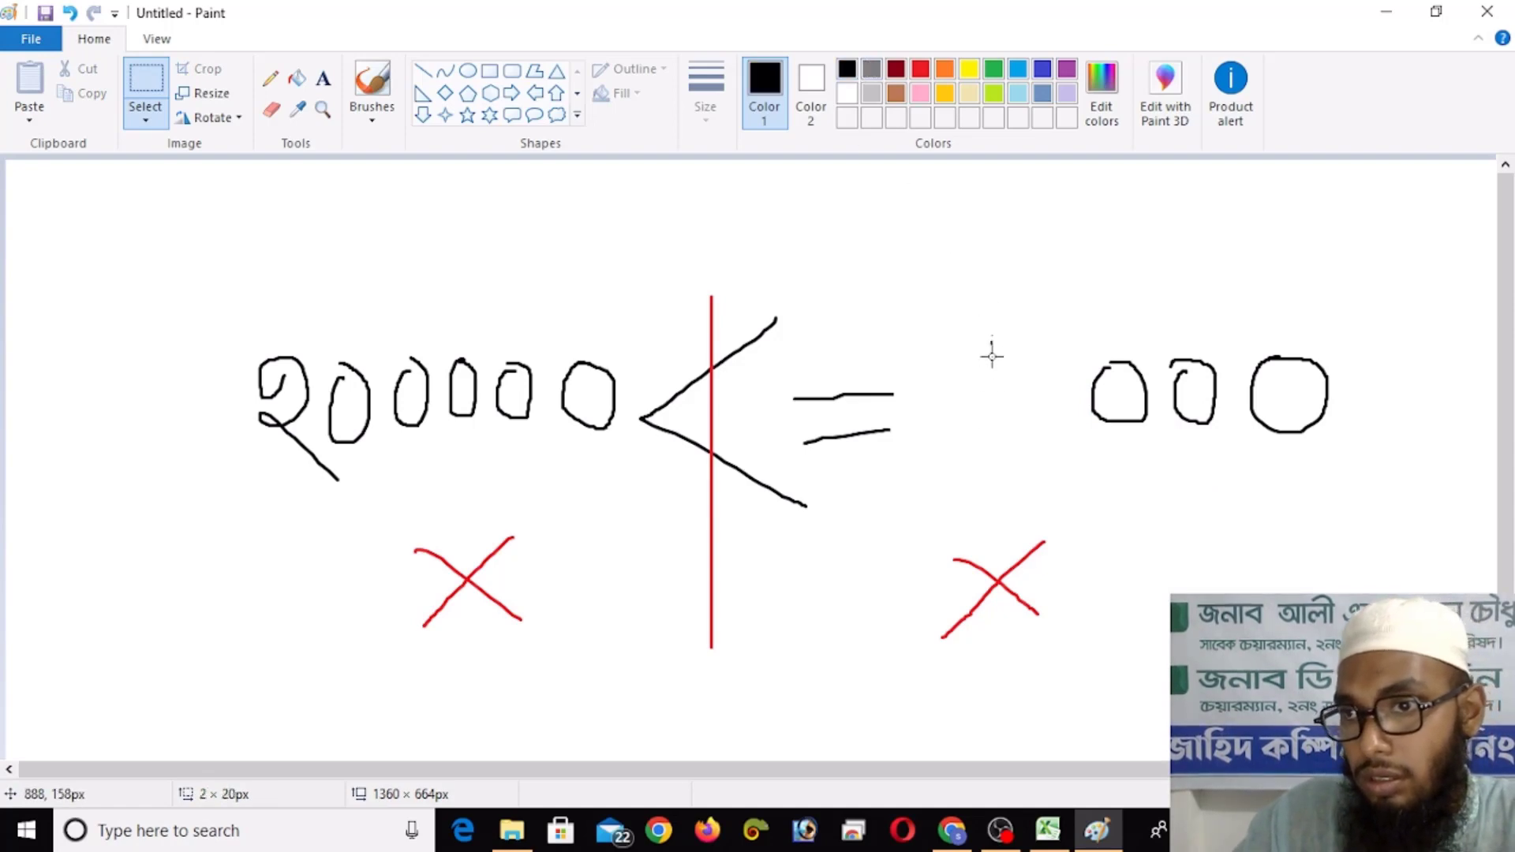
{"action": "left_click", "coordinate": [372, 85]}
{"action": "mouse_move", "coordinate": [954, 331]}
{"action": "left_mouse_down"}
{"action": "mouse_move", "coordinate": [955, 443]}
{"action": "mouse_move", "coordinate": [996, 390]}
{"action": "mouse_move", "coordinate": [995, 451]}
{"action": "left_mouse_up"}
{"action": "left_click_drag", "start_coordinate": [998, 337], "coordinate": [1070, 327]}
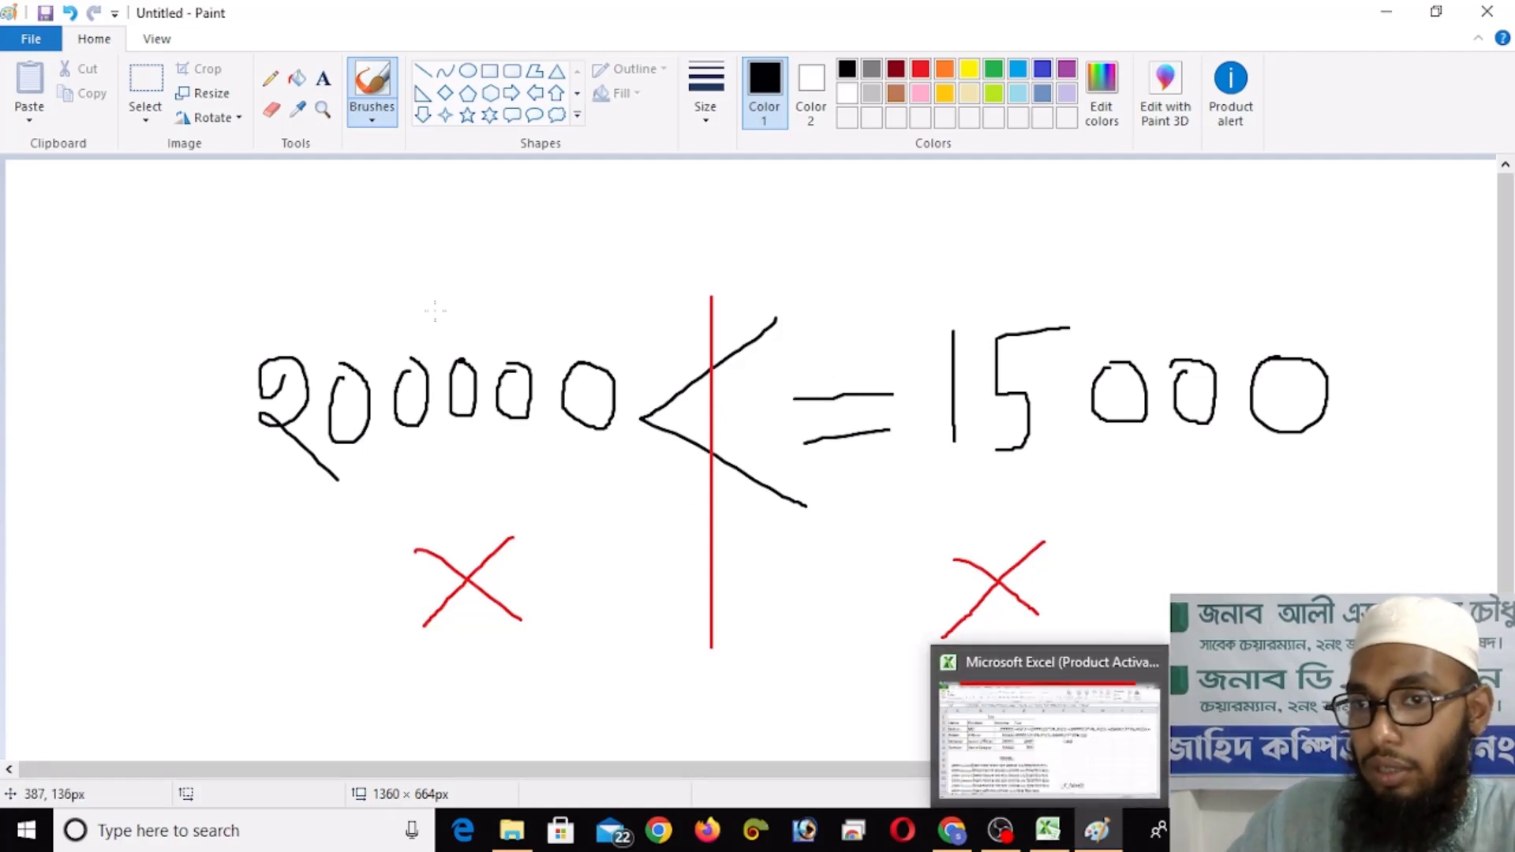
Step: Handwrite the word false in black above the less-than sign and switch back to the Excel workbook
{"action": "mouse_move", "coordinate": [607, 194]}
{"action": "left_mouse_down"}
{"action": "mouse_move", "coordinate": [584, 292]}
{"action": "mouse_move", "coordinate": [611, 250]}
{"action": "mouse_move", "coordinate": [659, 276]}
{"action": "mouse_move", "coordinate": [695, 269]}
{"action": "left_mouse_up"}
{"action": "left_click_drag", "start_coordinate": [763, 225], "coordinate": [791, 268]}
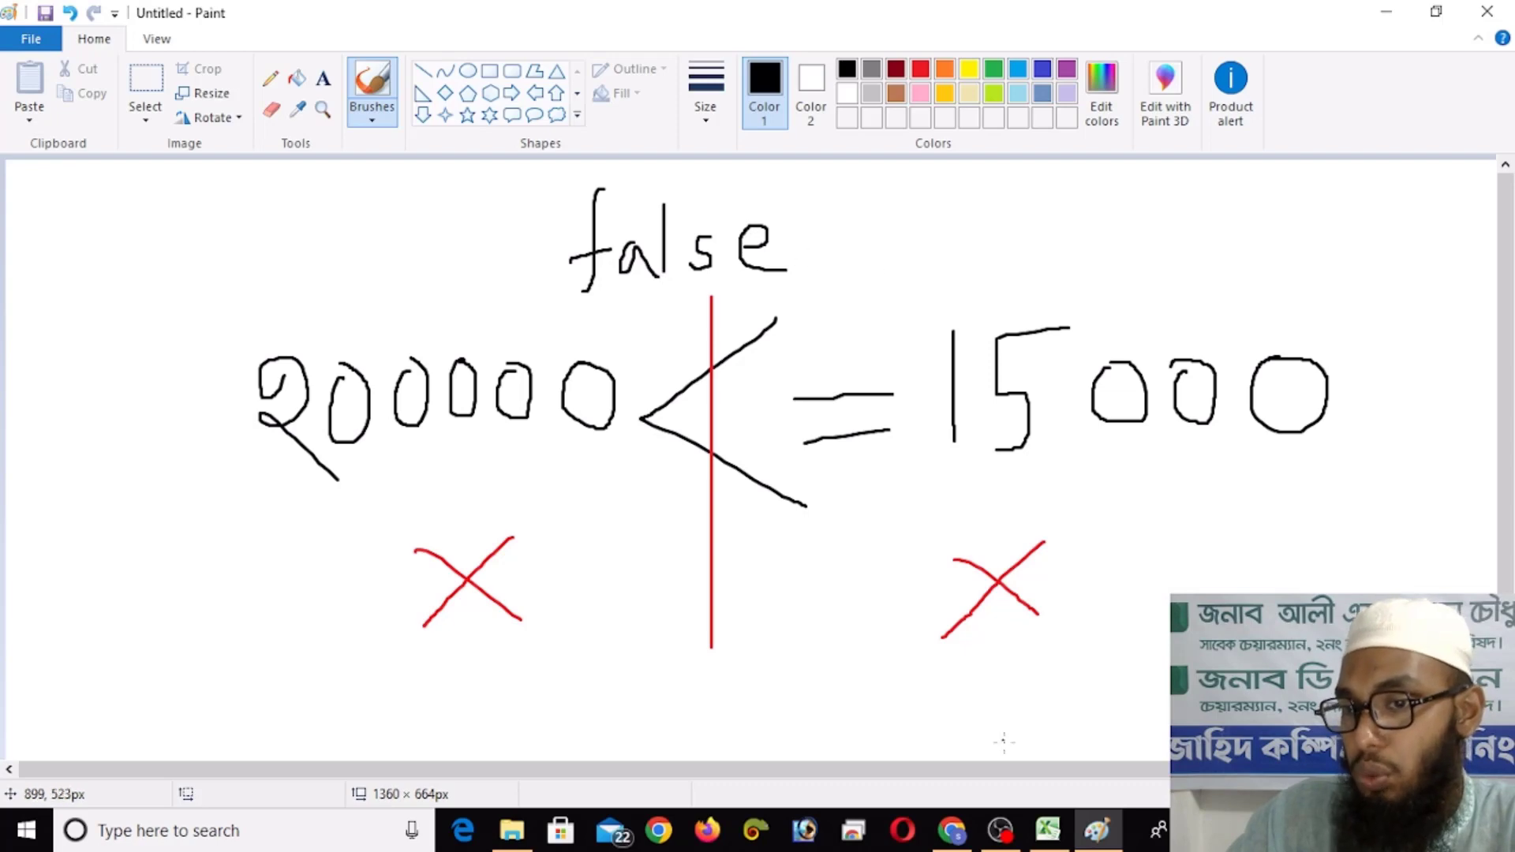
{"action": "left_click", "coordinate": [1048, 829]}
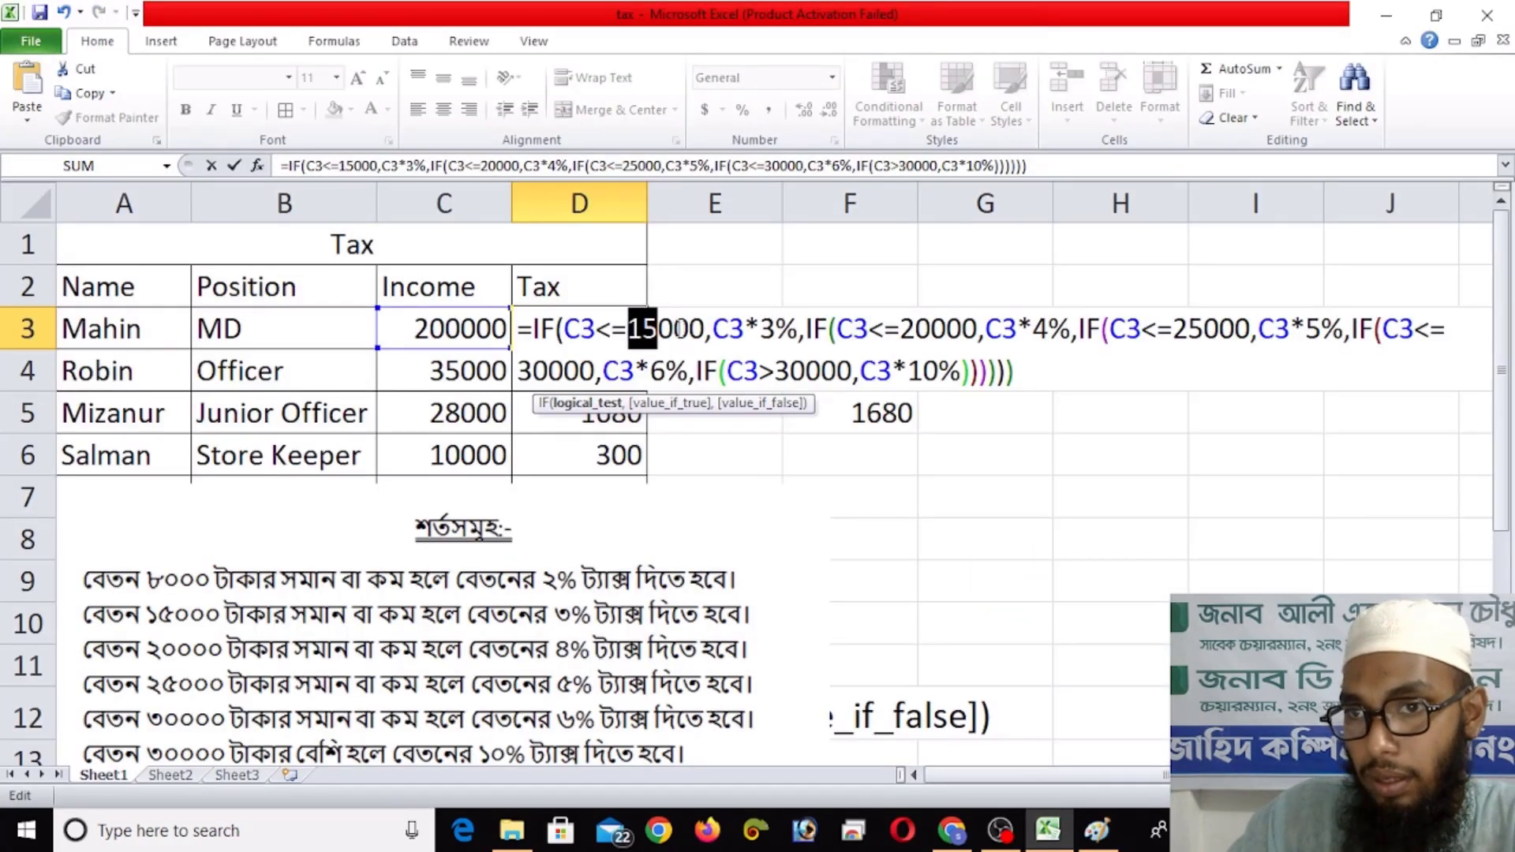
Step: Delete the C3<=15000 condition with its C3*3% result from the nested IF formula in D3
{"action": "left_click", "coordinate": [643, 329]}
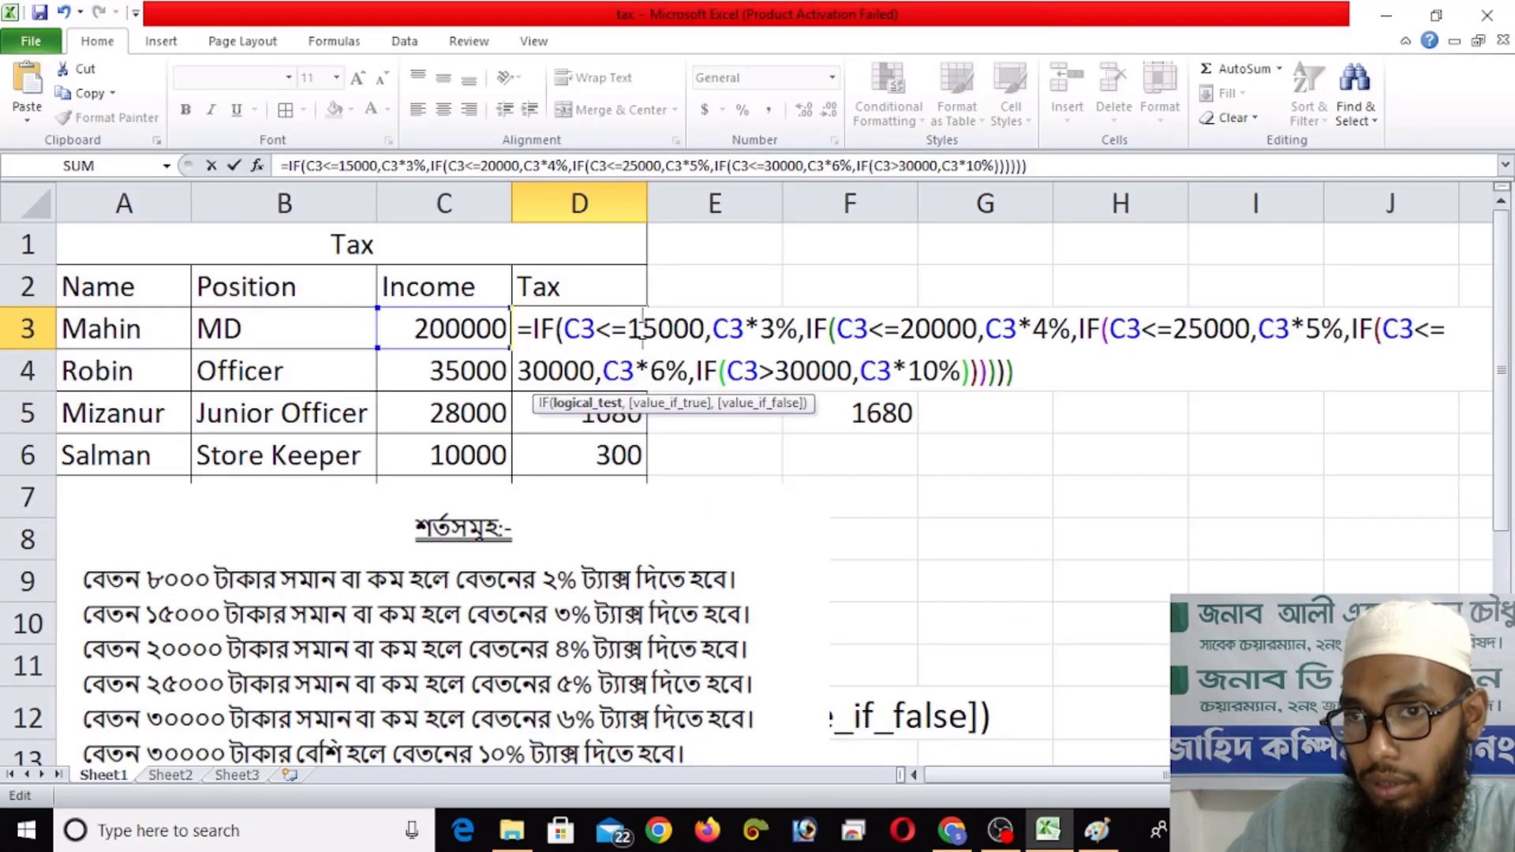
{"action": "left_click", "coordinate": [760, 328]}
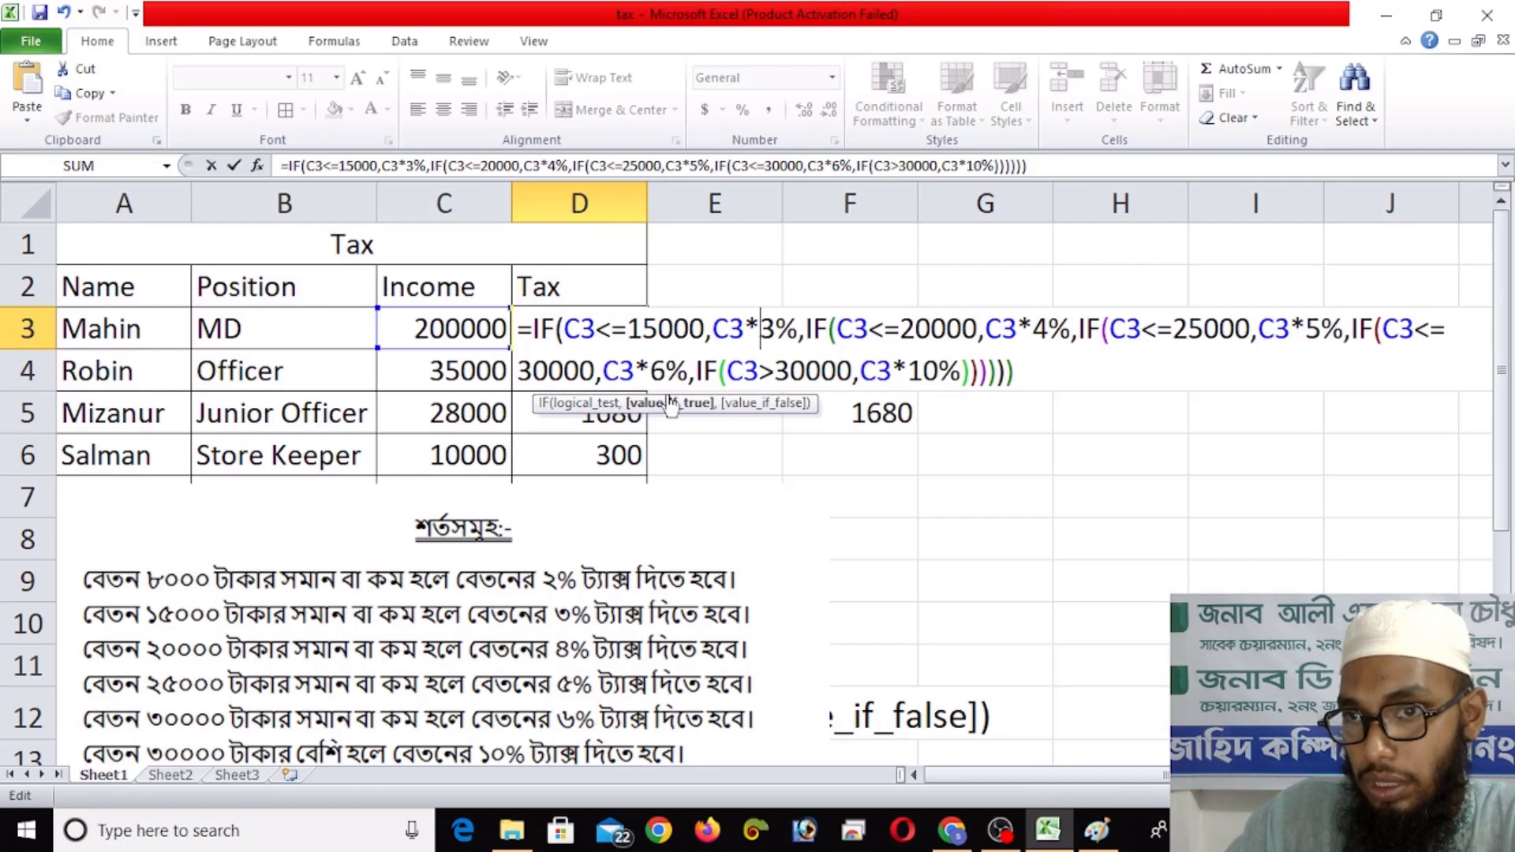
{"action": "left_click", "coordinate": [811, 330]}
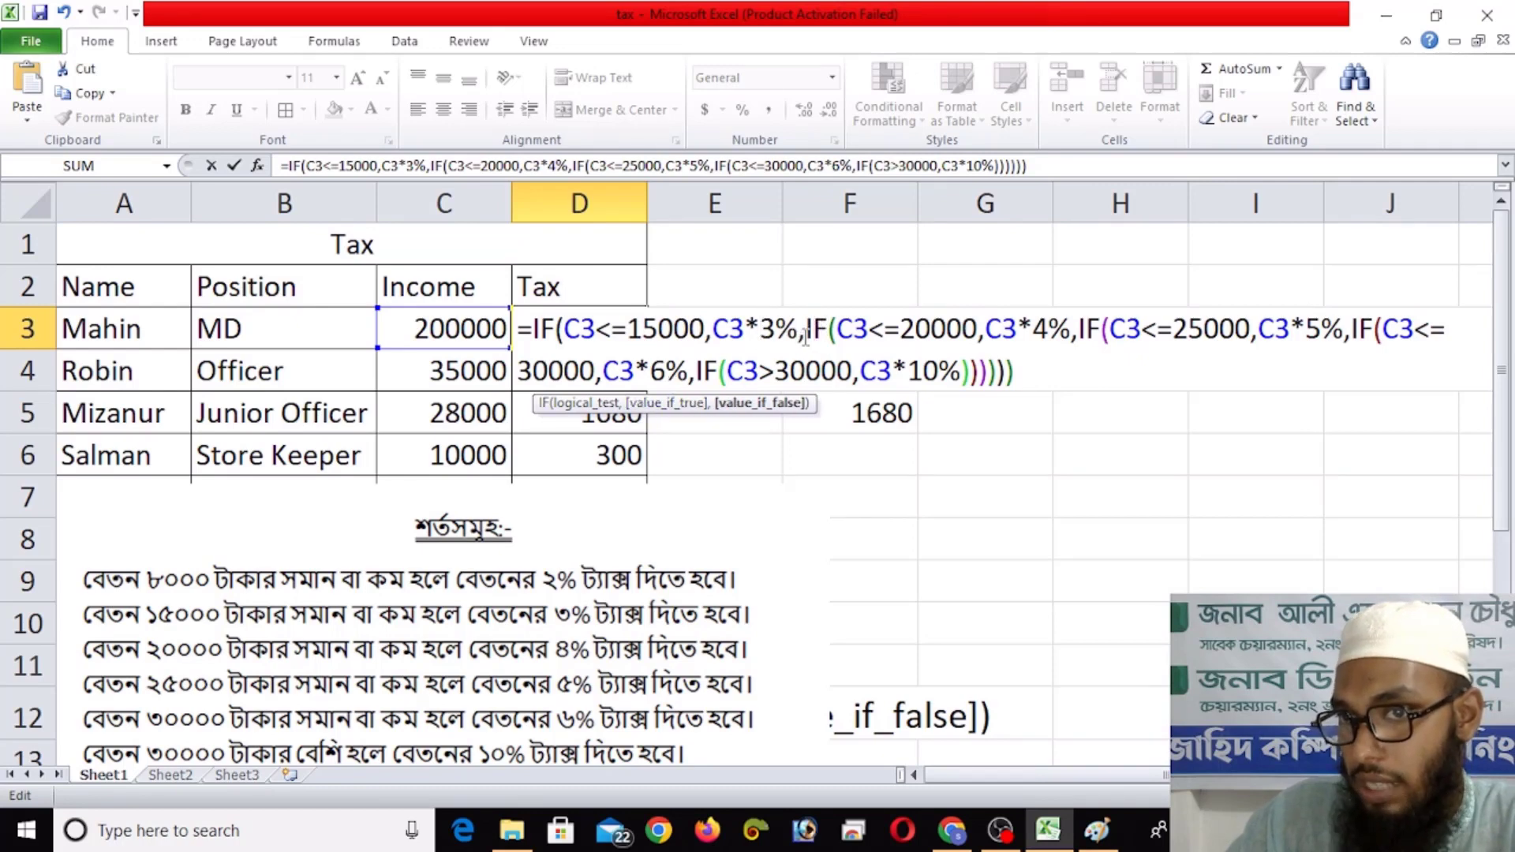
{"action": "left_click_drag", "start_coordinate": [806, 330], "coordinate": [534, 331]}
{"action": "key", "text": "Delete"}
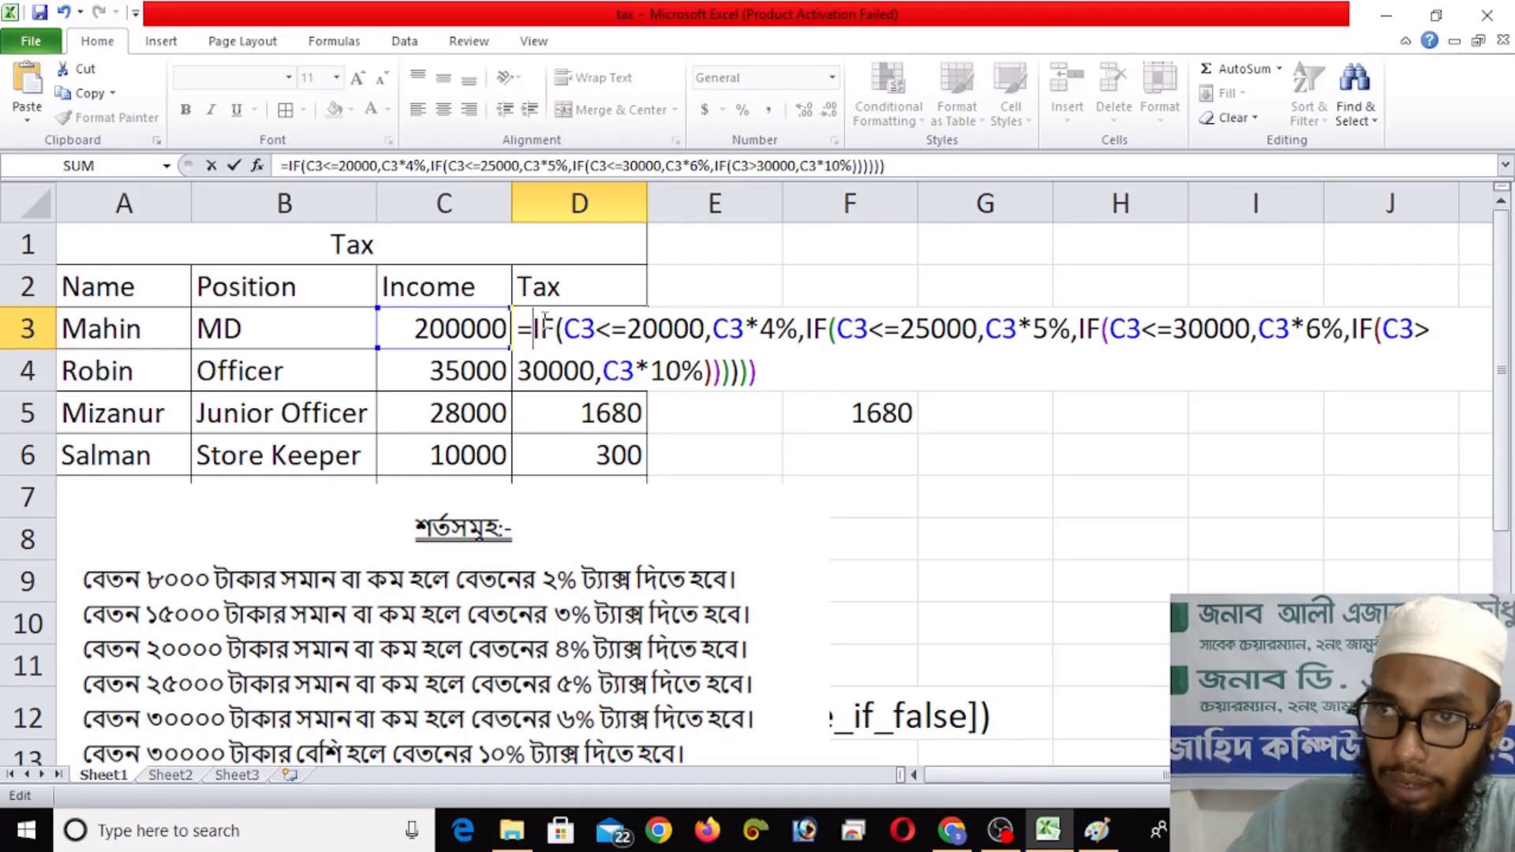
Step: Point out the parts of the C3<=20000 test in D3, and delete that condition with its C3*4% result
{"action": "double_click", "coordinate": [596, 327]}
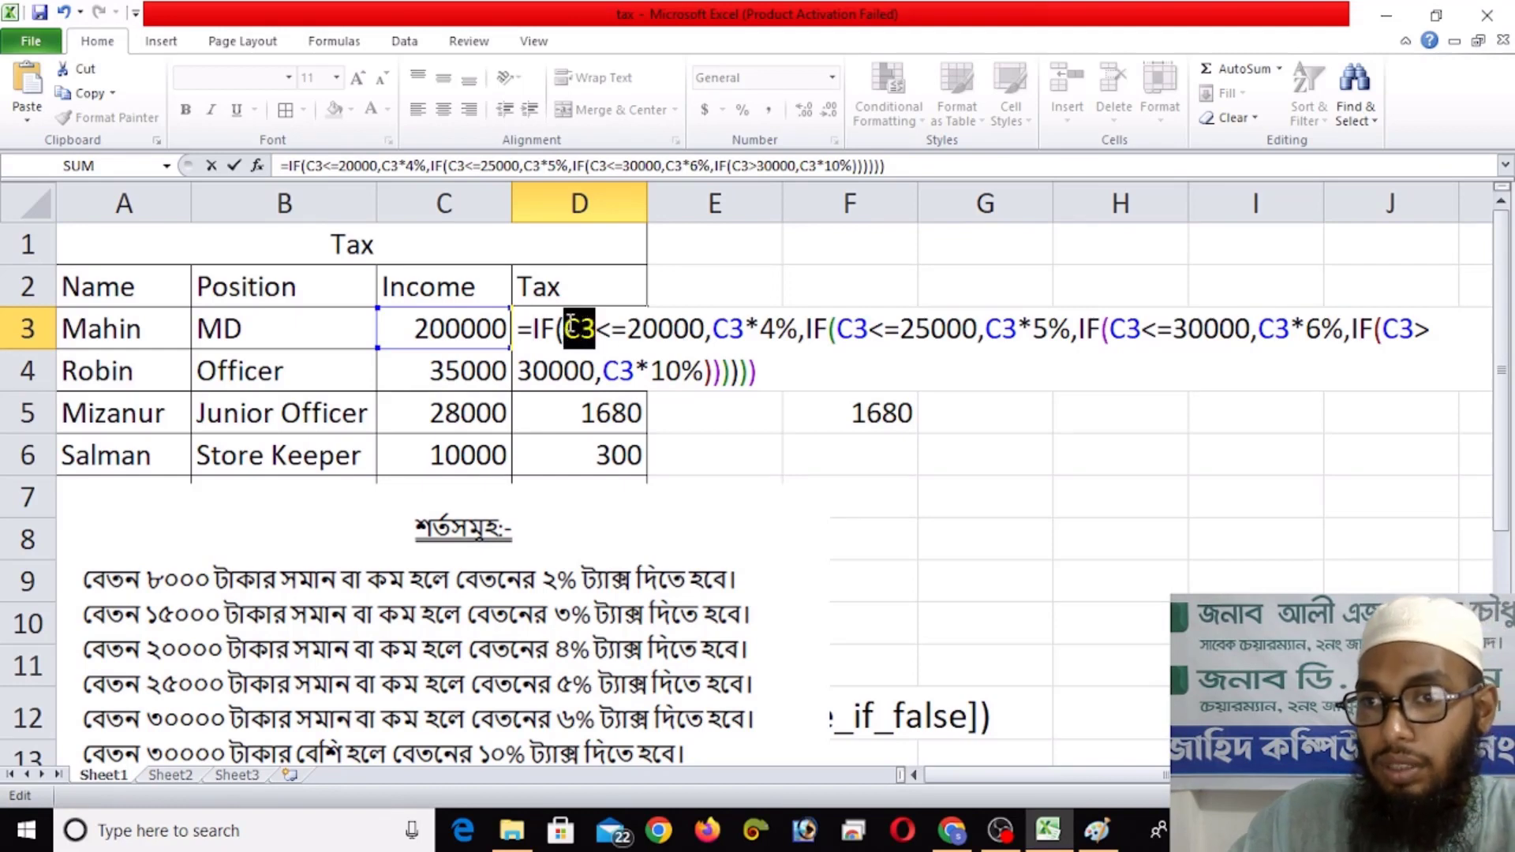
{"action": "left_click", "coordinate": [693, 327]}
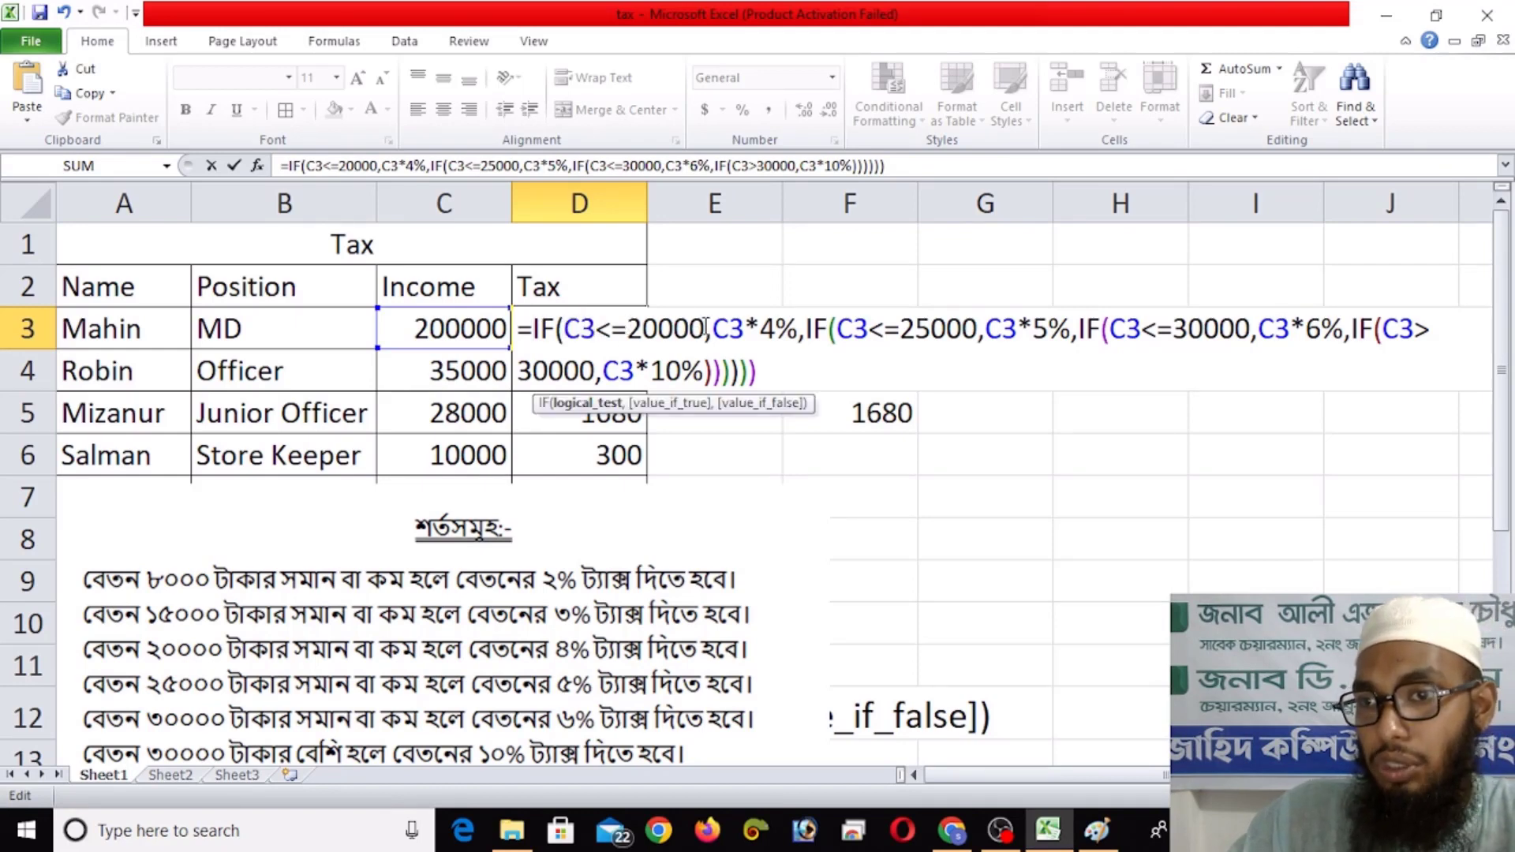
{"action": "left_click_drag", "start_coordinate": [705, 327], "coordinate": [564, 328]}
{"action": "left_click", "coordinate": [594, 329]}
{"action": "left_click", "coordinate": [645, 328]}
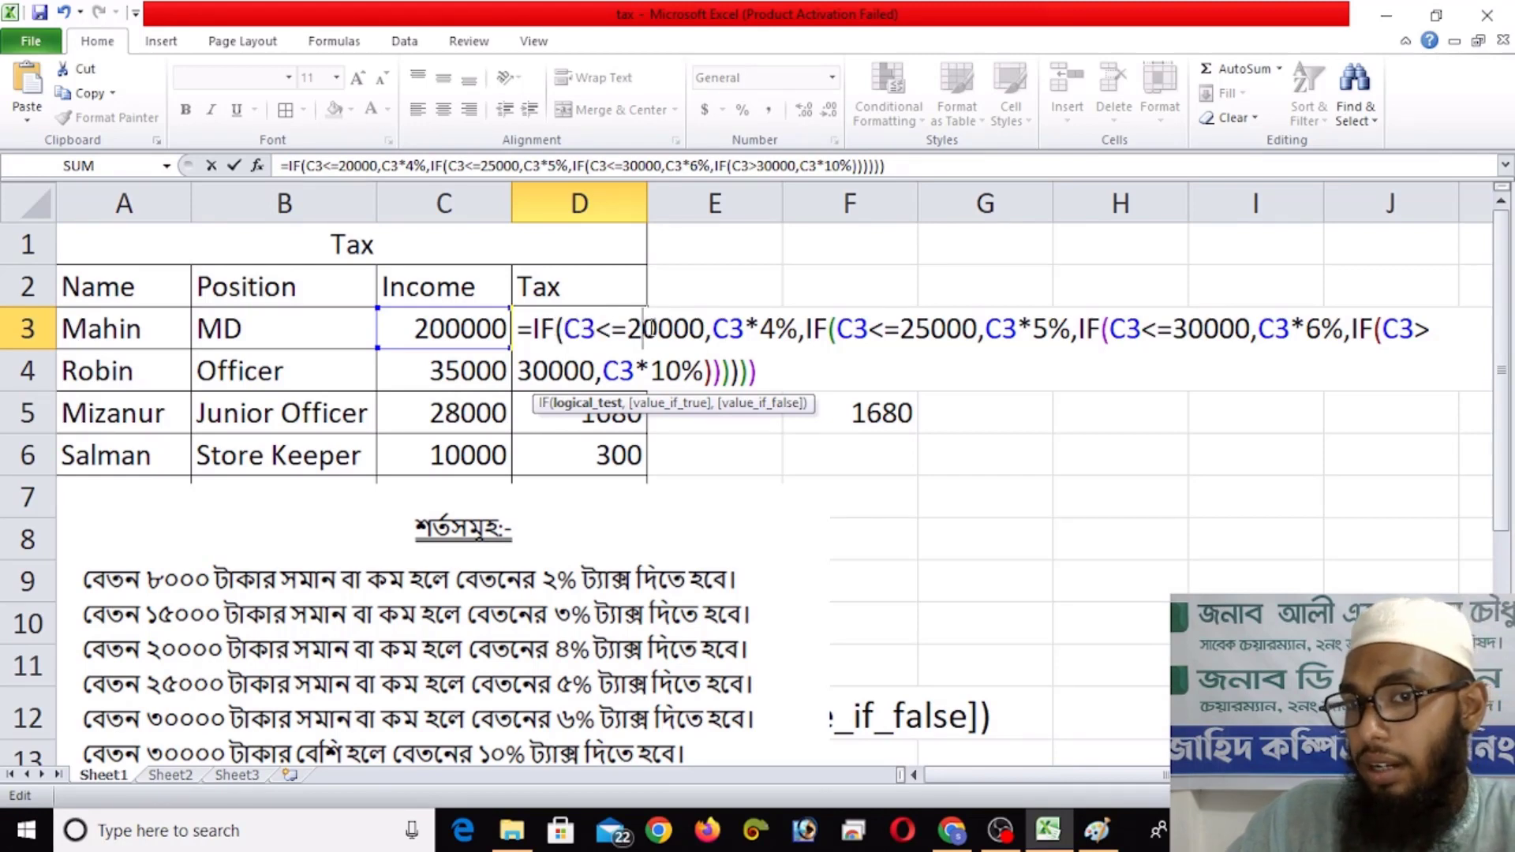
{"action": "left_click", "coordinate": [706, 329]}
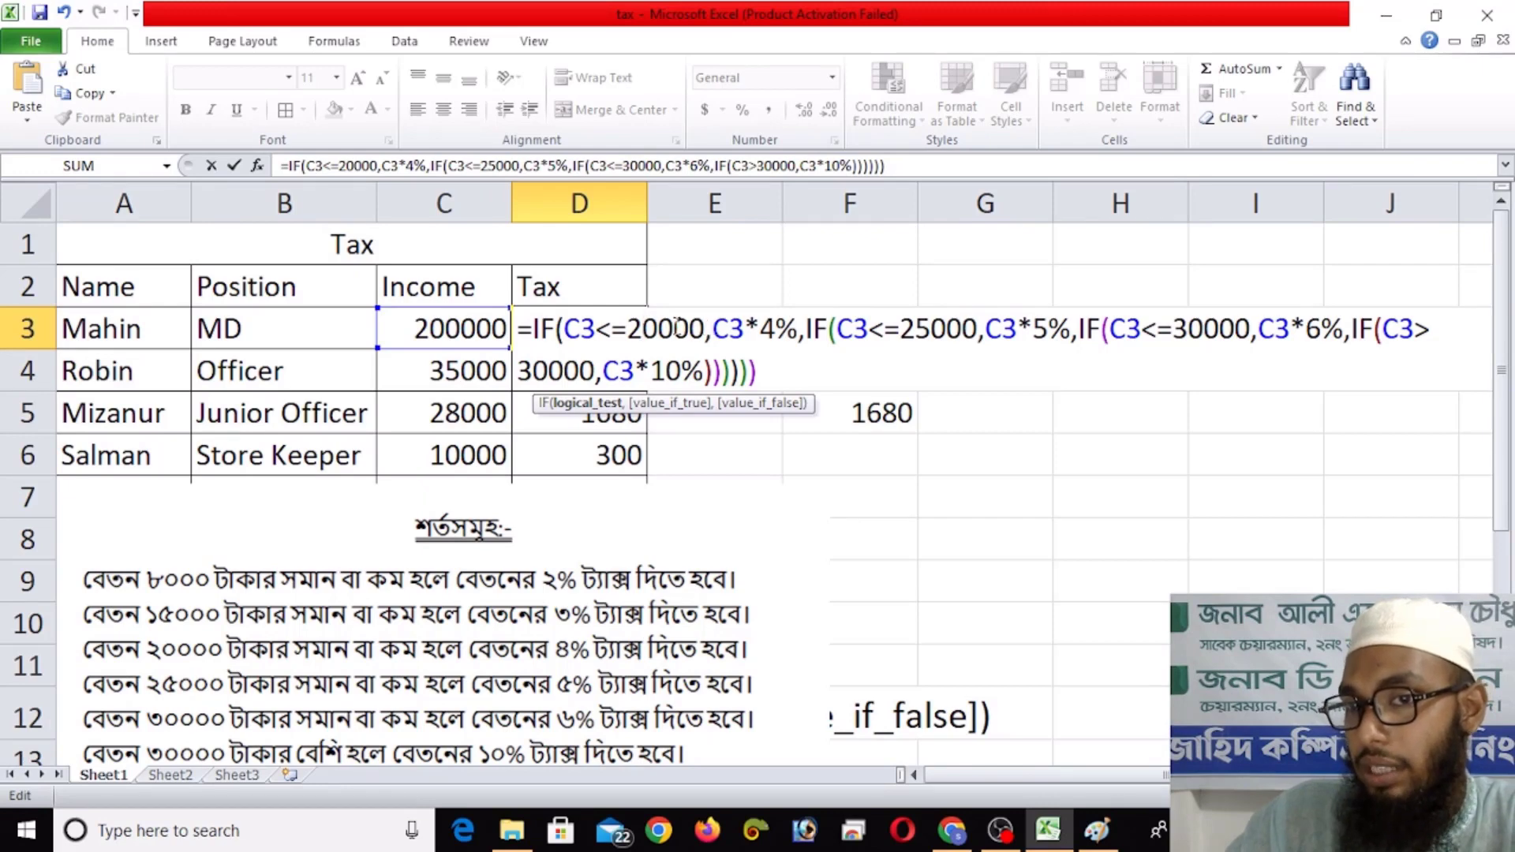
{"action": "left_click_drag", "start_coordinate": [676, 327], "coordinate": [569, 329]}
{"action": "left_click", "coordinate": [645, 329]}
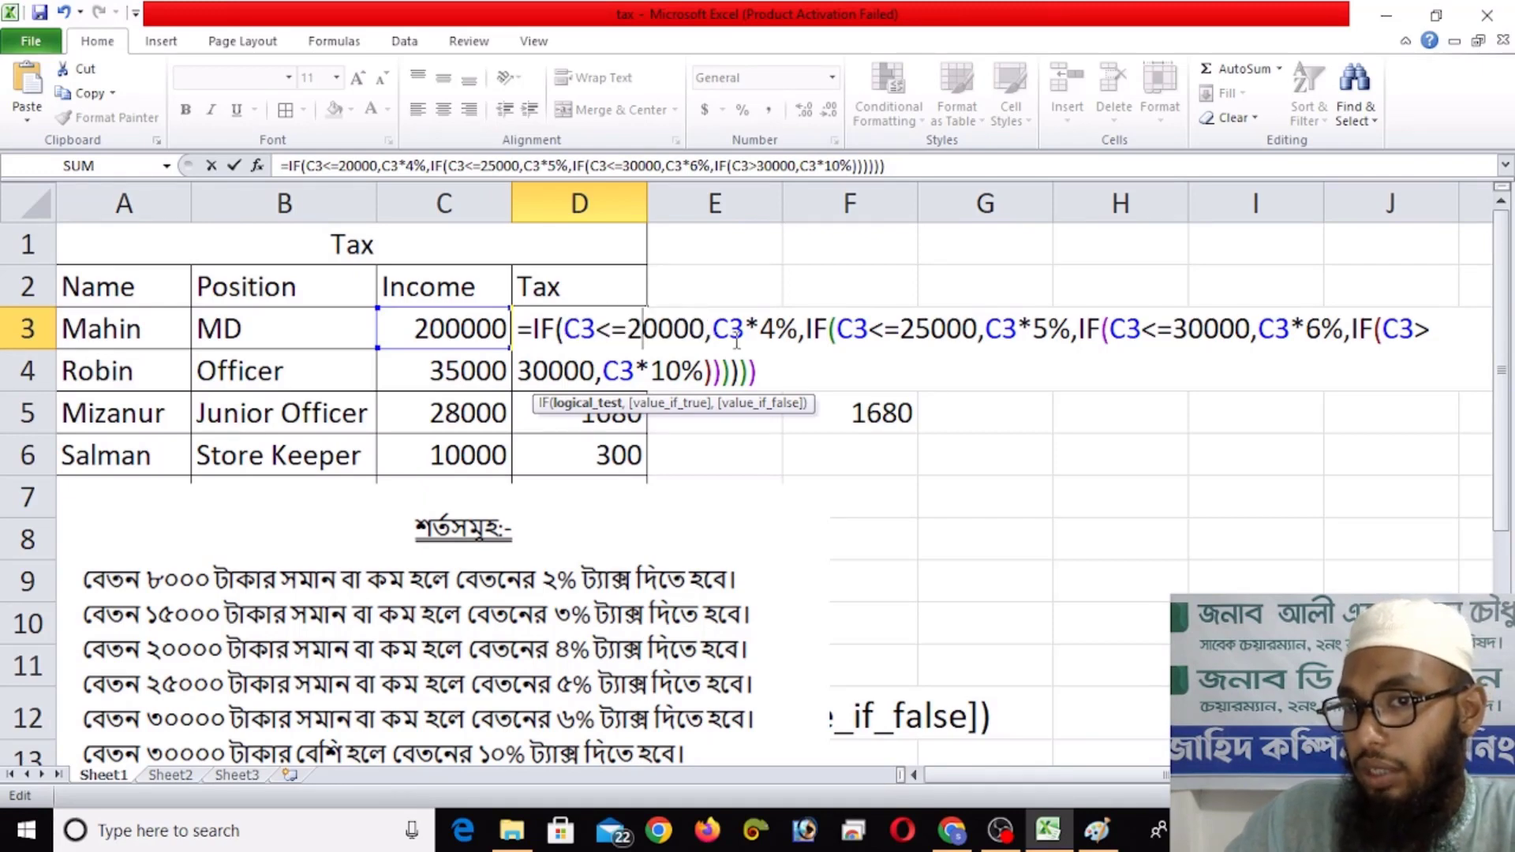
{"action": "left_click", "coordinate": [729, 328]}
{"action": "left_click_drag", "start_coordinate": [806, 328], "coordinate": [535, 328]}
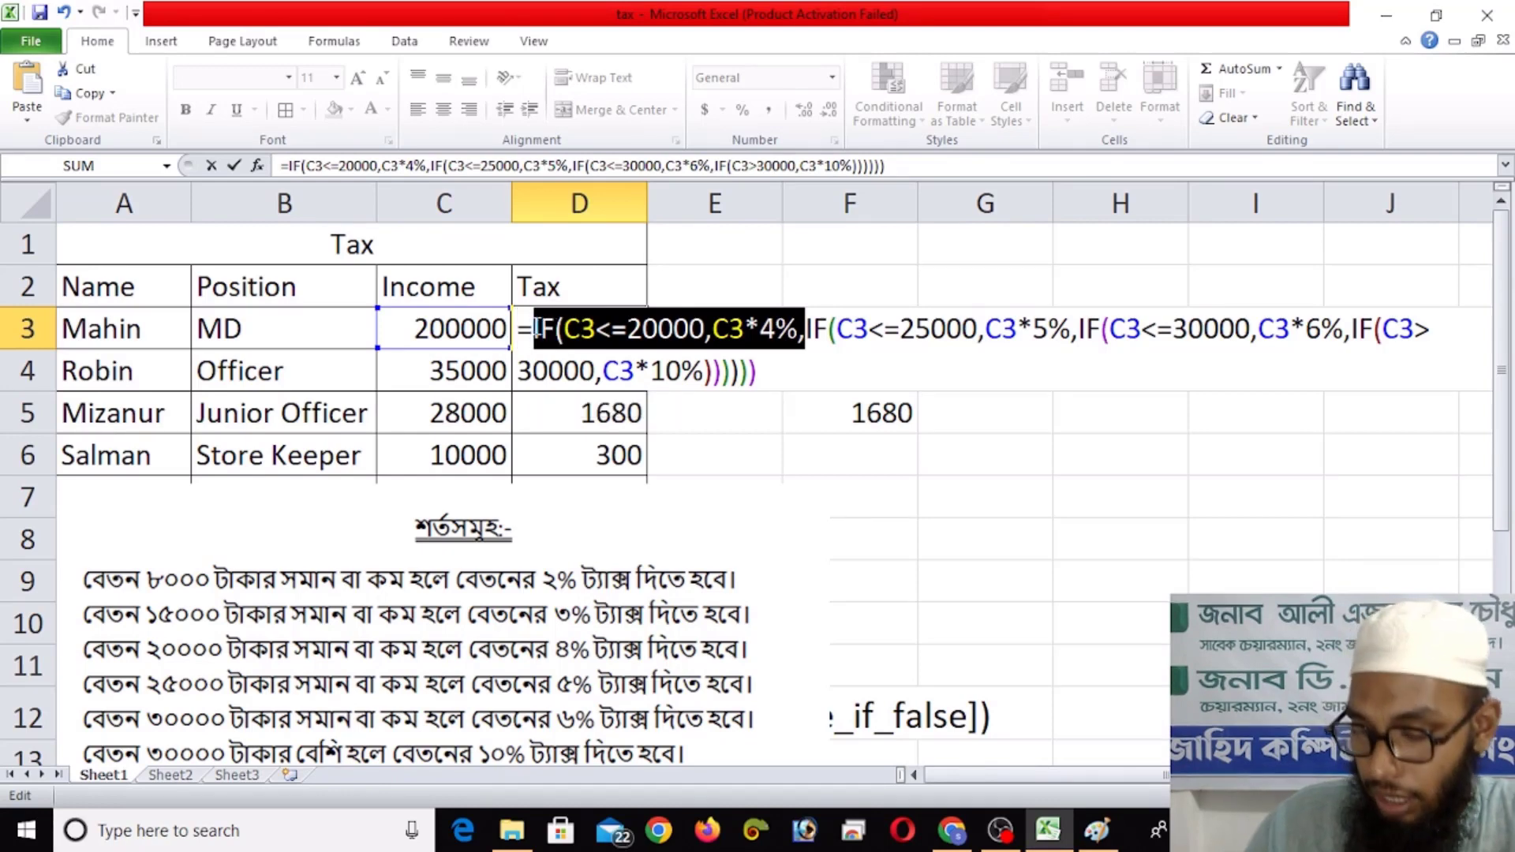
{"action": "key", "text": "Delete"}
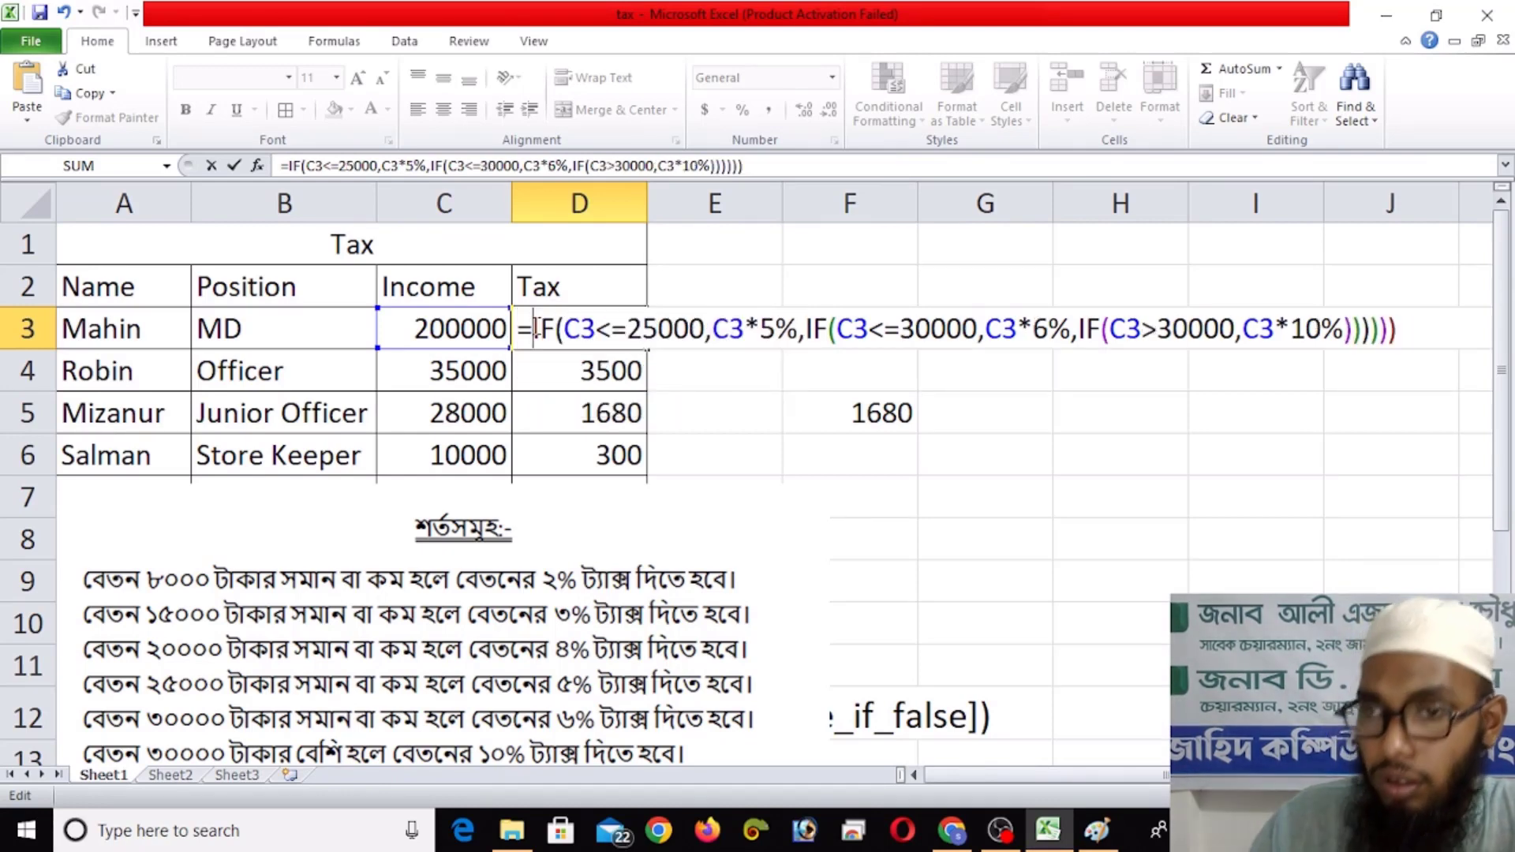
Step: Delete the C3<=25000 condition with its C3*5% result from the D3 formula and highlight the less-than sign in C3<=30000
{"action": "left_click", "coordinate": [597, 327]}
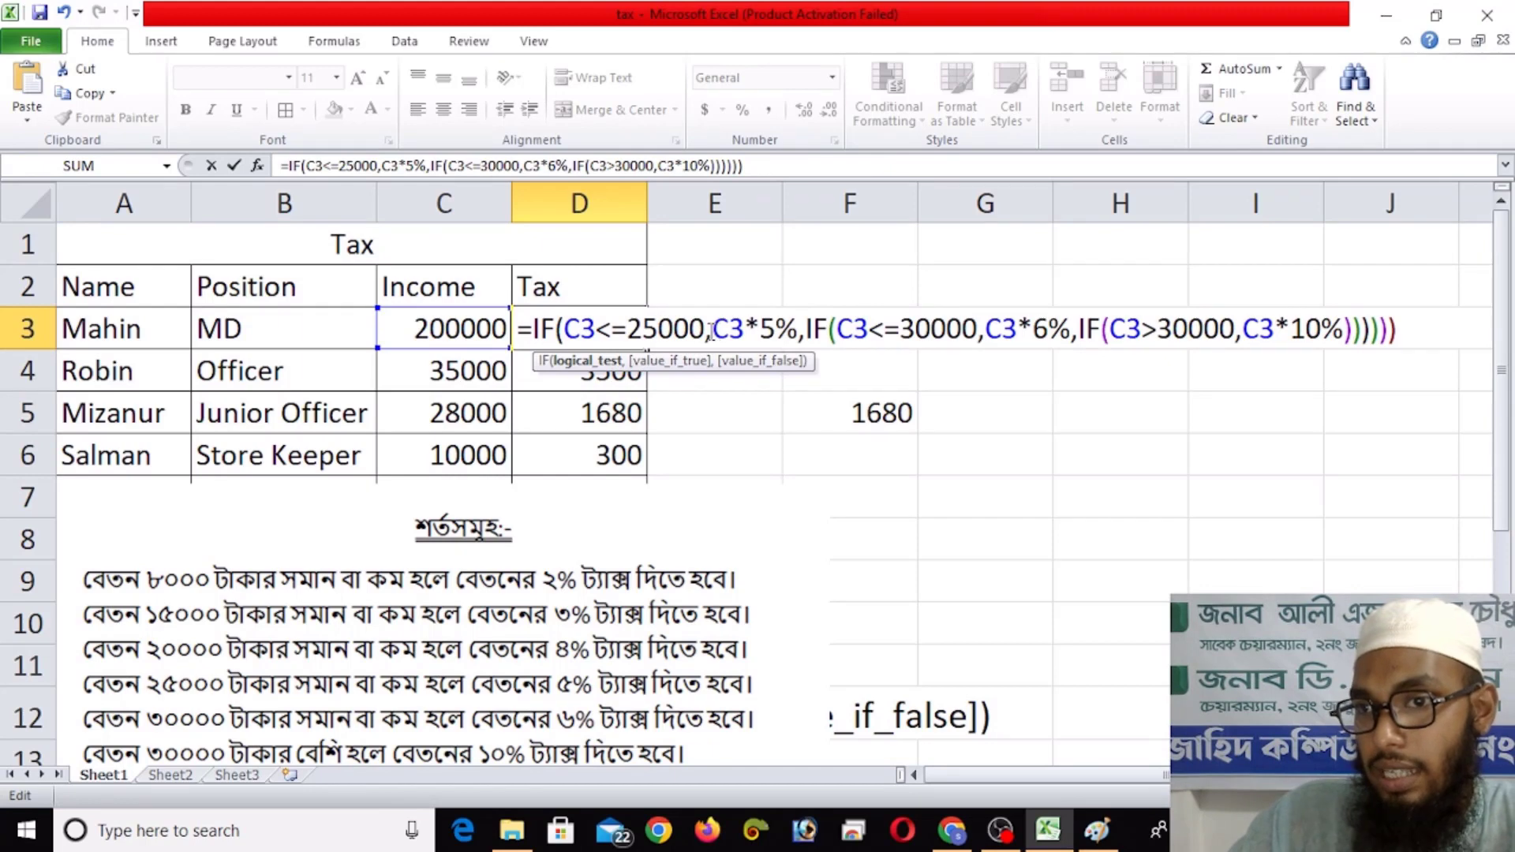
{"action": "left_click_drag", "start_coordinate": [705, 328], "coordinate": [546, 326]}
{"action": "left_click_drag", "start_coordinate": [805, 329], "coordinate": [533, 325]}
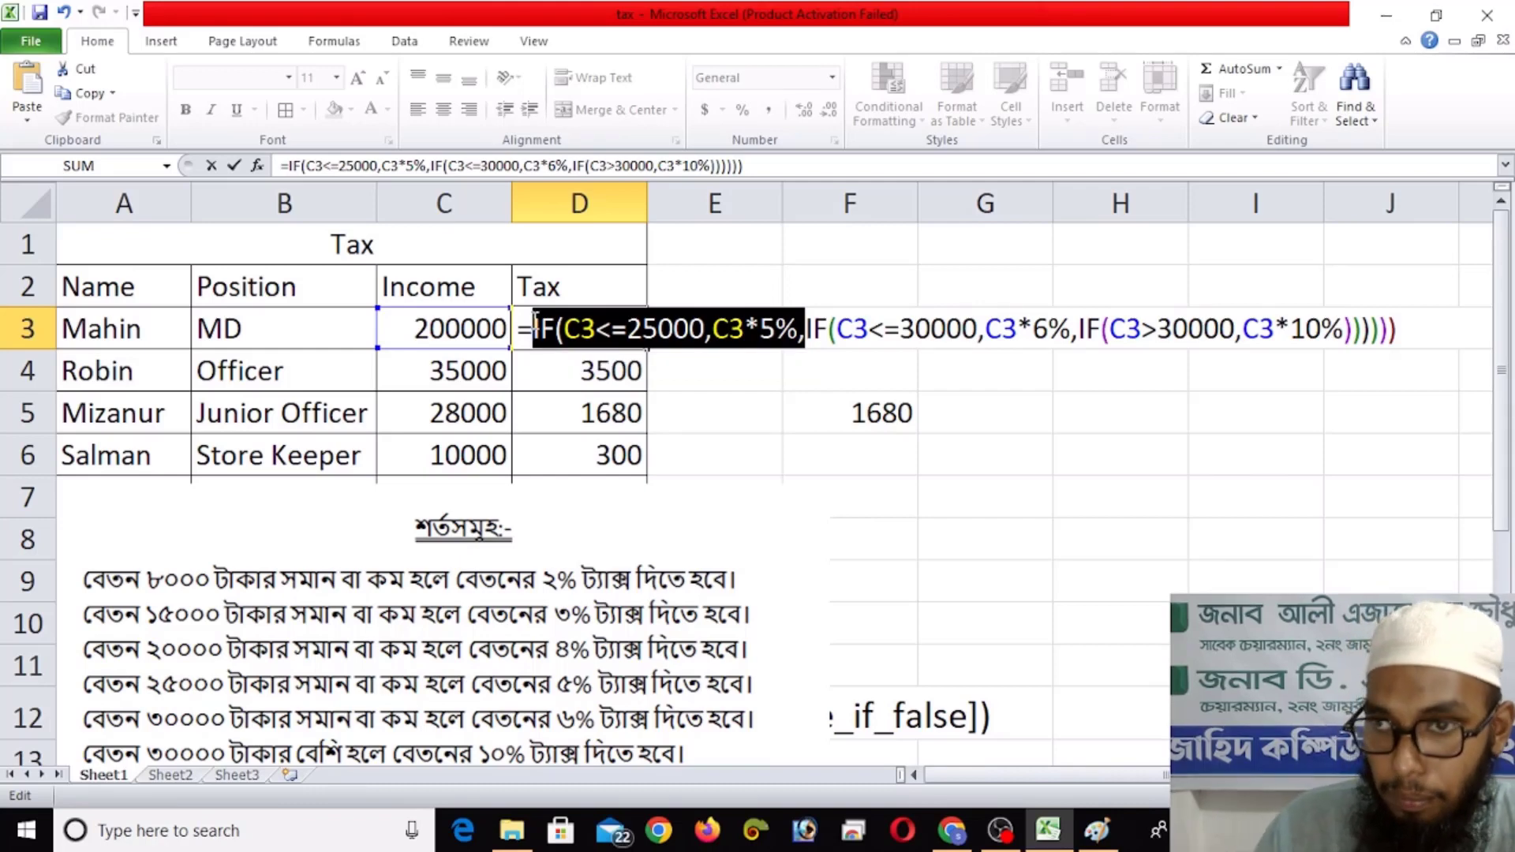
{"action": "key", "text": "Delete"}
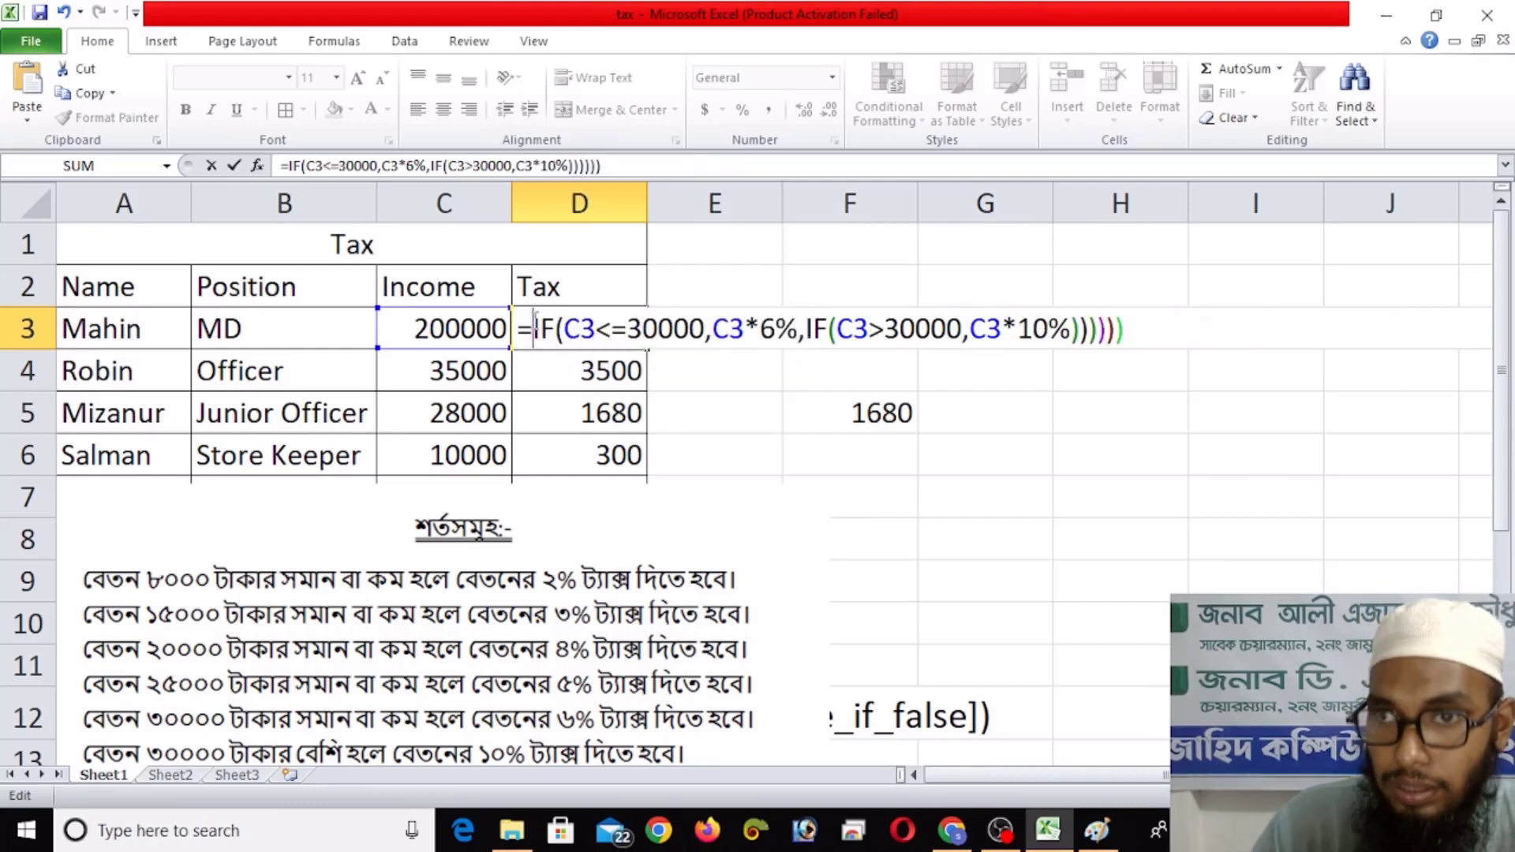
{"action": "left_click", "coordinate": [655, 330]}
{"action": "left_click_drag", "start_coordinate": [628, 328], "coordinate": [597, 330]}
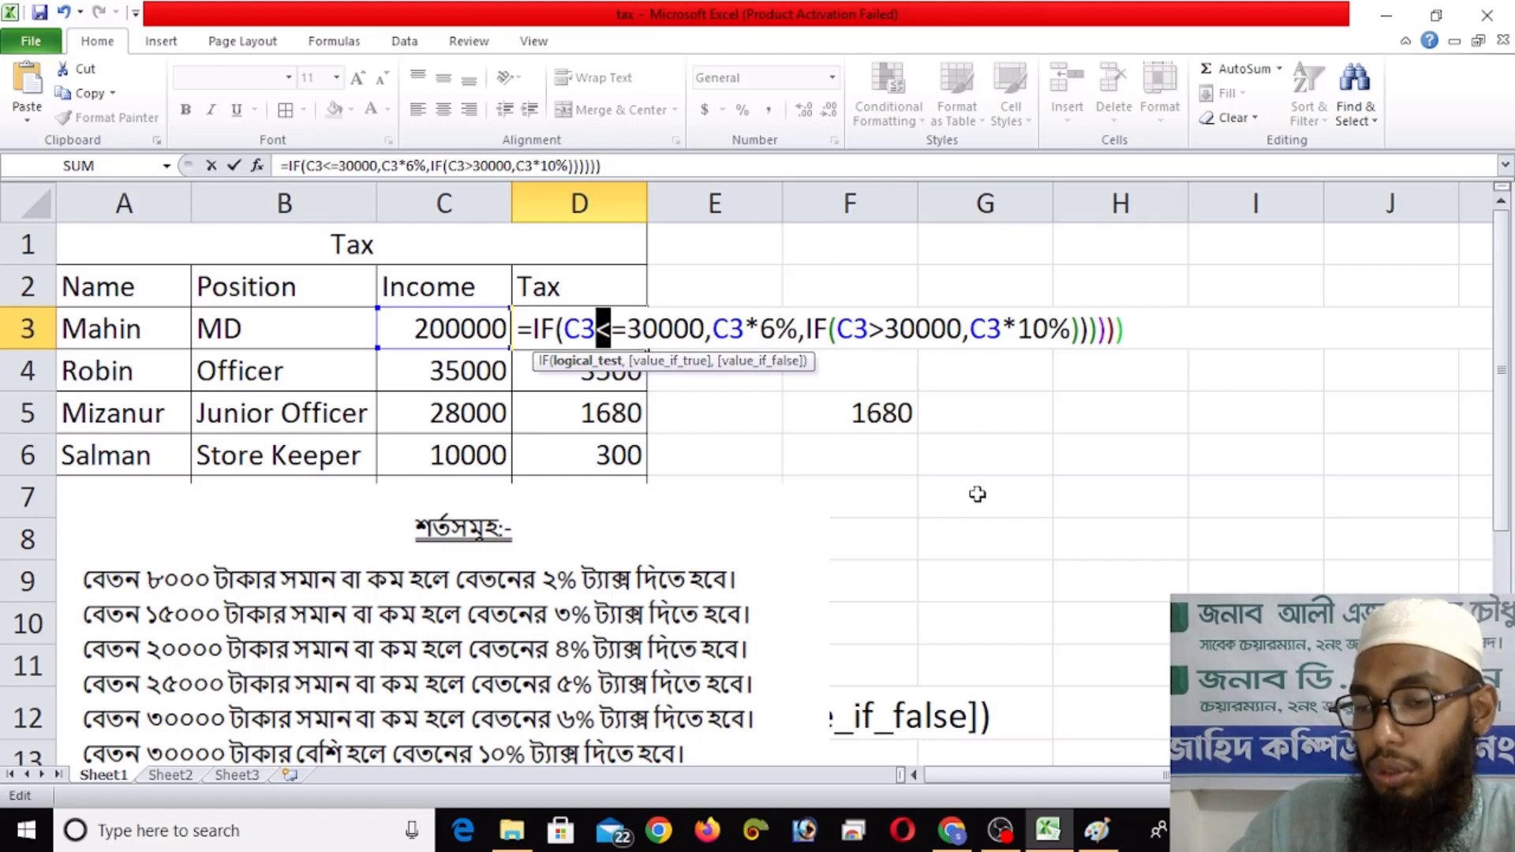
Step: Switch to Paint and replace the handwritten 15 with 30 in black so the comparison reads 200000<=30000
{"action": "left_click", "coordinate": [1097, 830]}
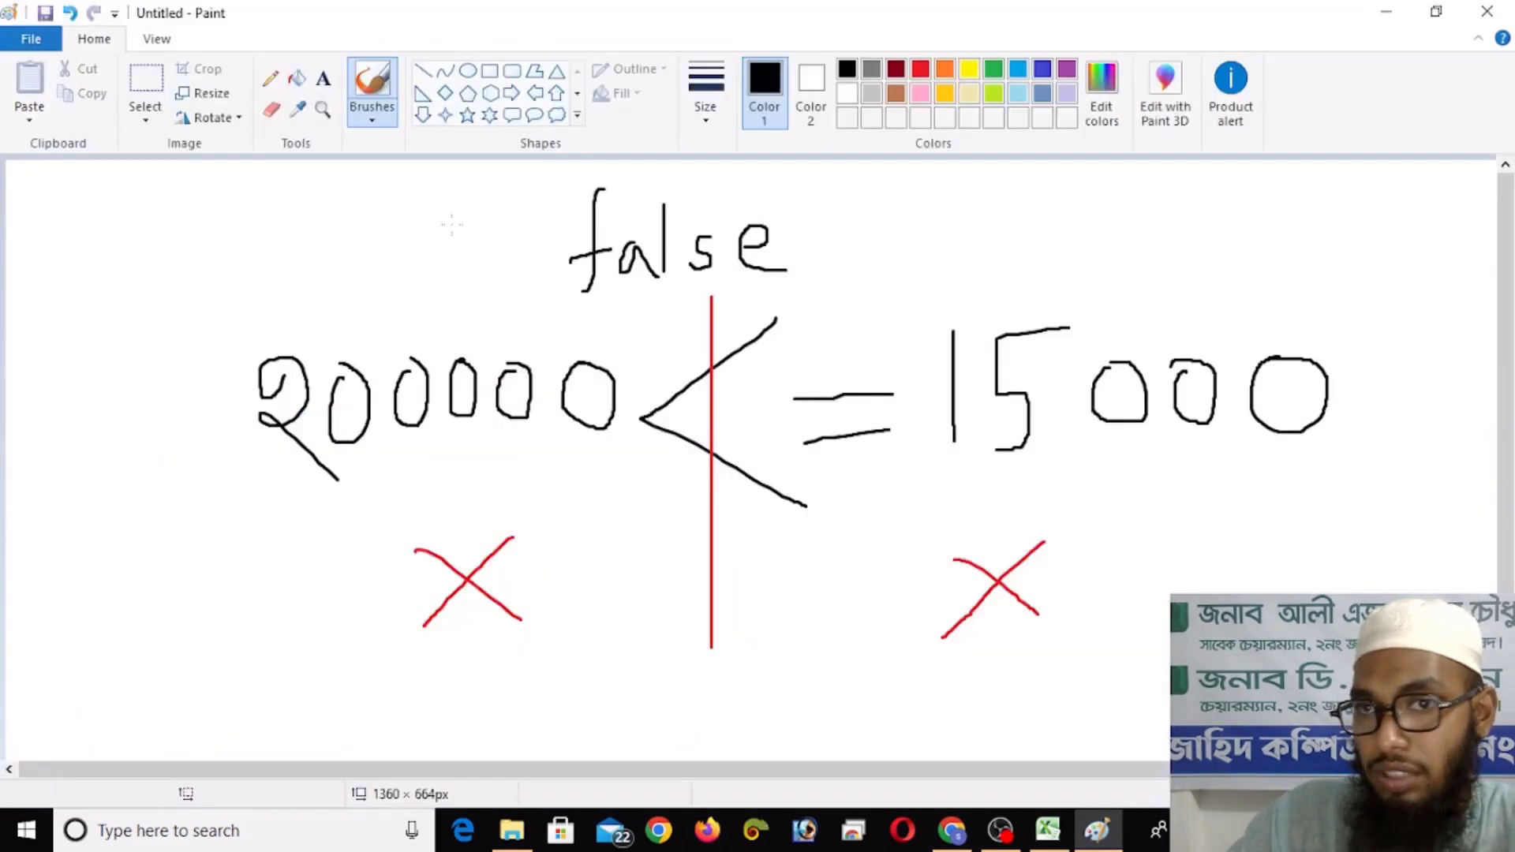
{"action": "left_click", "coordinate": [146, 79]}
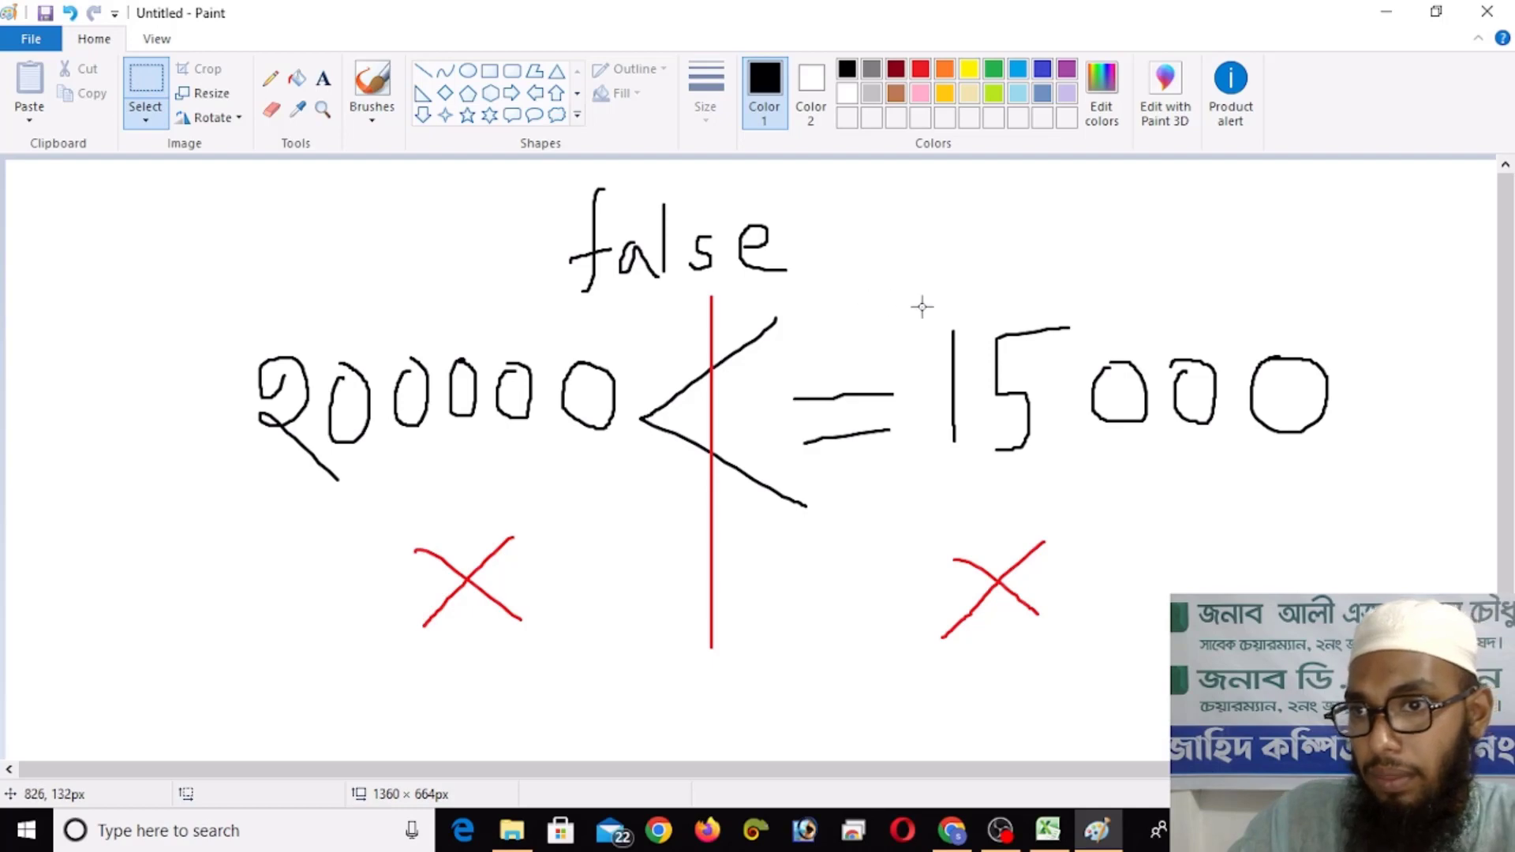
{"action": "mouse_move", "coordinate": [910, 296]}
{"action": "left_mouse_down"}
{"action": "mouse_move", "coordinate": [1028, 429]}
{"action": "mouse_move", "coordinate": [1058, 490]}
{"action": "left_mouse_up"}
{"action": "key", "text": "Delete"}
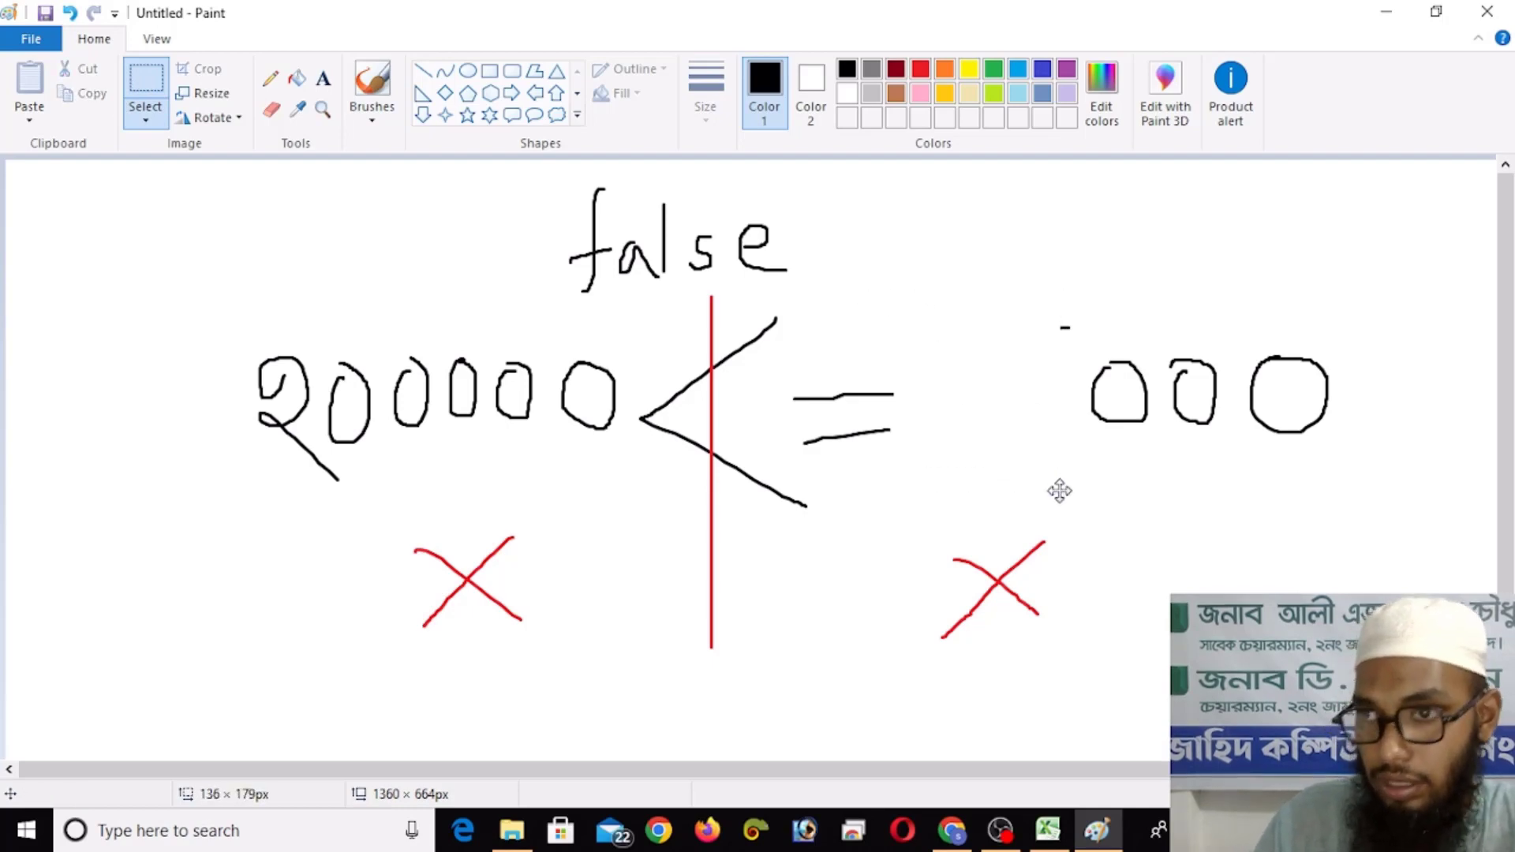
{"action": "left_click", "coordinate": [372, 79]}
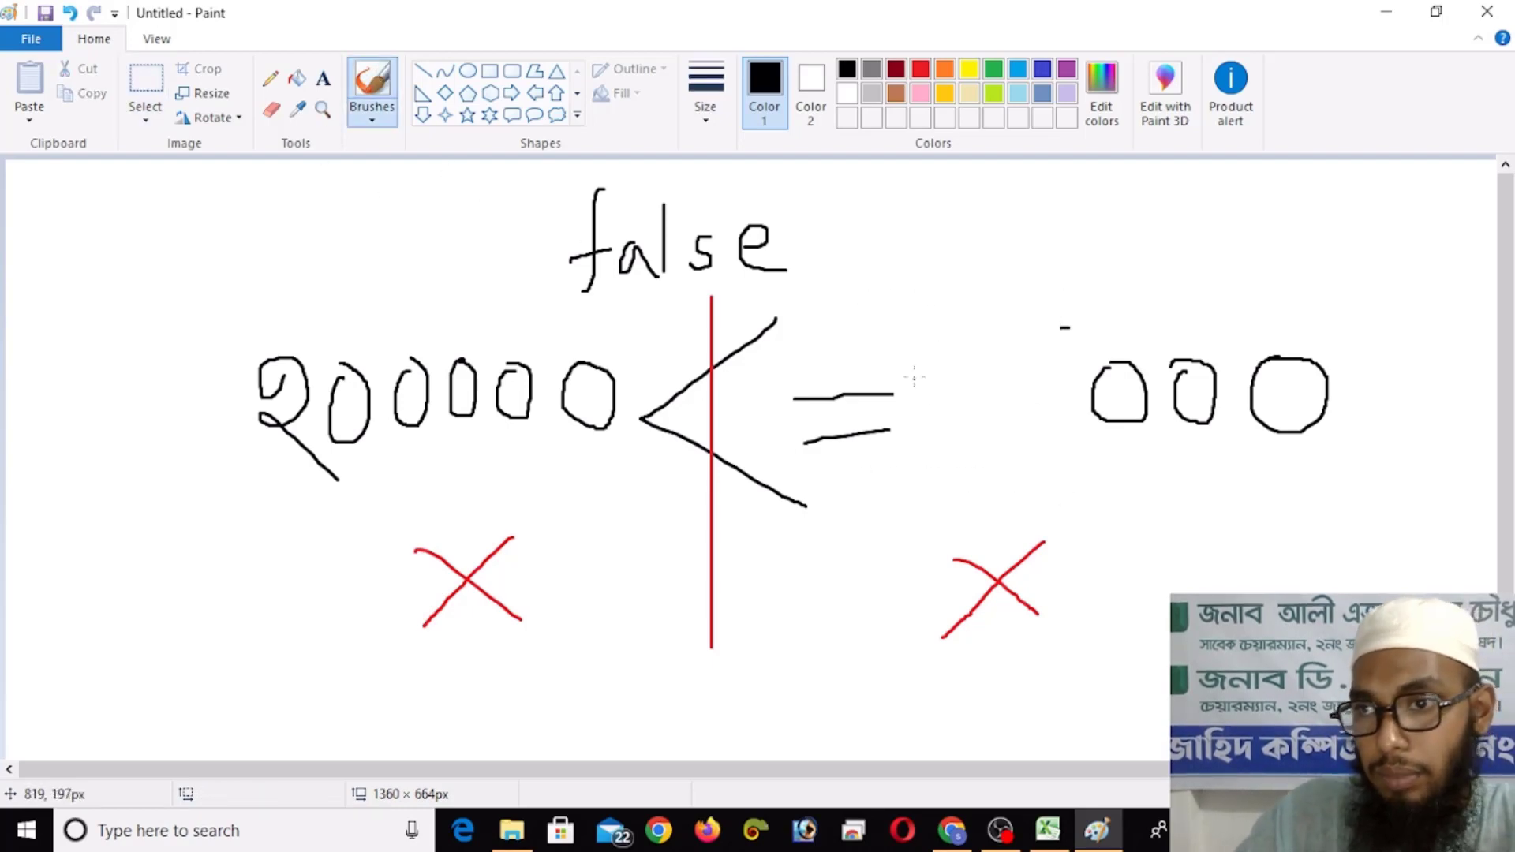
{"action": "mouse_move", "coordinate": [932, 380]}
{"action": "left_mouse_down"}
{"action": "mouse_move", "coordinate": [971, 401]}
{"action": "mouse_move", "coordinate": [952, 466]}
{"action": "left_mouse_up"}
{"action": "mouse_move", "coordinate": [1030, 360]}
{"action": "left_mouse_down"}
{"action": "mouse_move", "coordinate": [1013, 436]}
{"action": "mouse_move", "coordinate": [1035, 363]}
{"action": "left_mouse_up"}
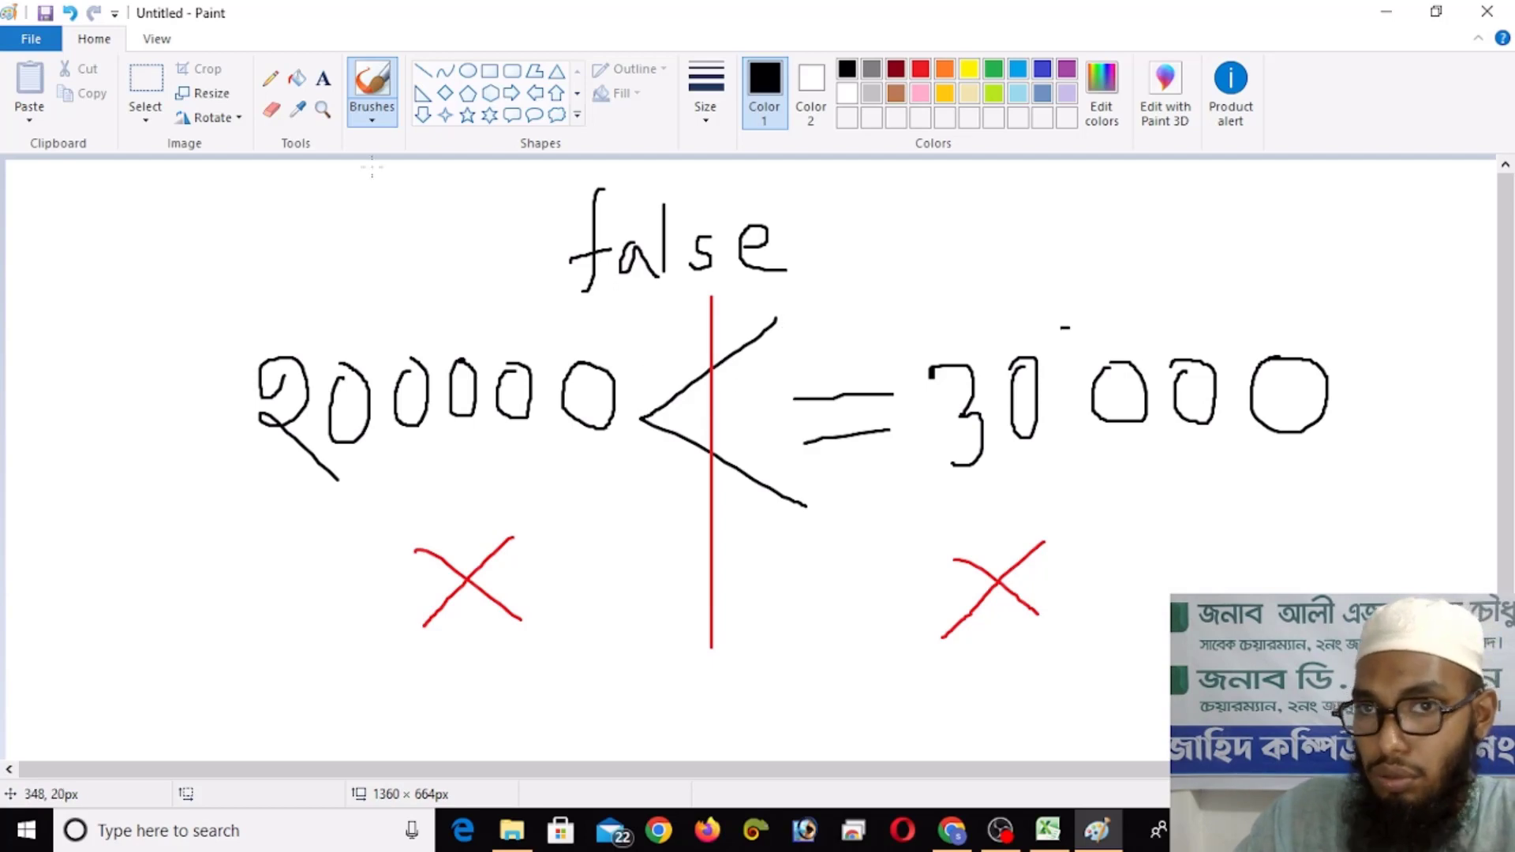
Step: Delete the crossed-out less-than sign with its red line from the sketch and redraw the sign in black with the brush
{"action": "left_click", "coordinate": [145, 79]}
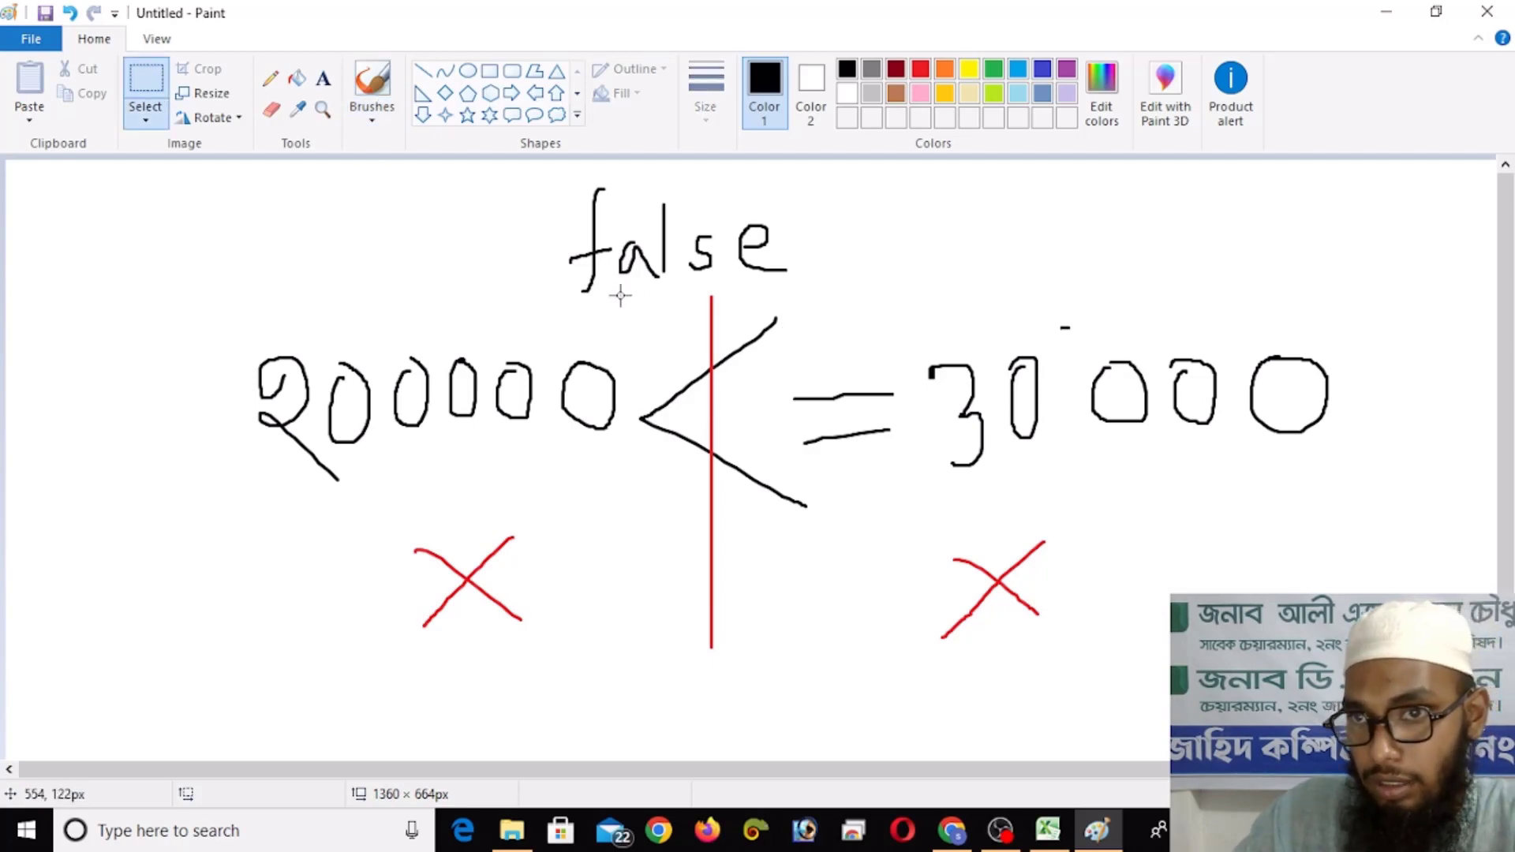
{"action": "left_click_drag", "start_coordinate": [620, 296], "coordinate": [806, 640]}
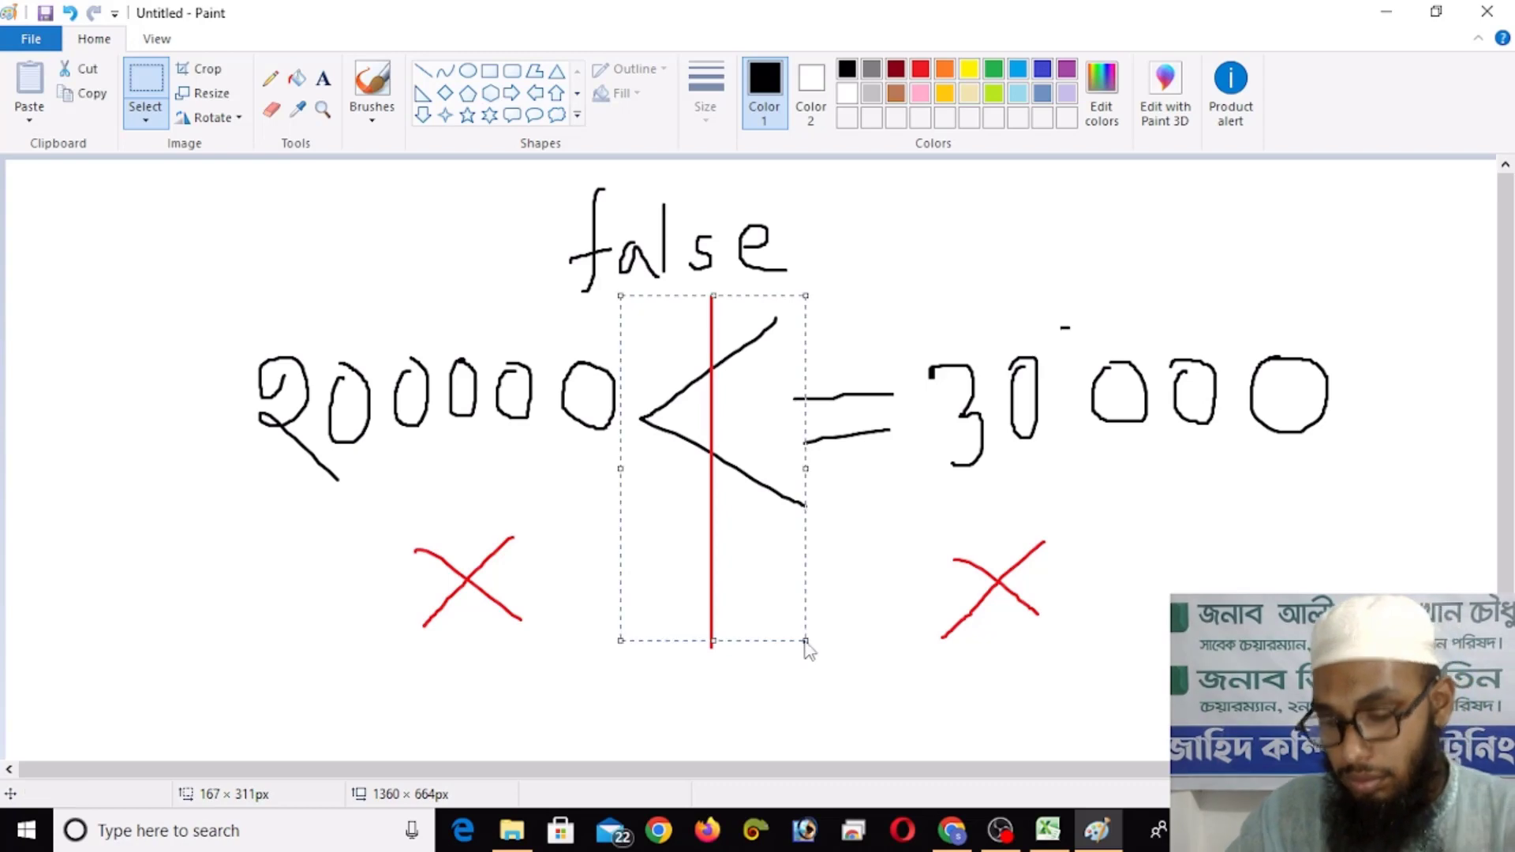
{"action": "key", "text": "Delete"}
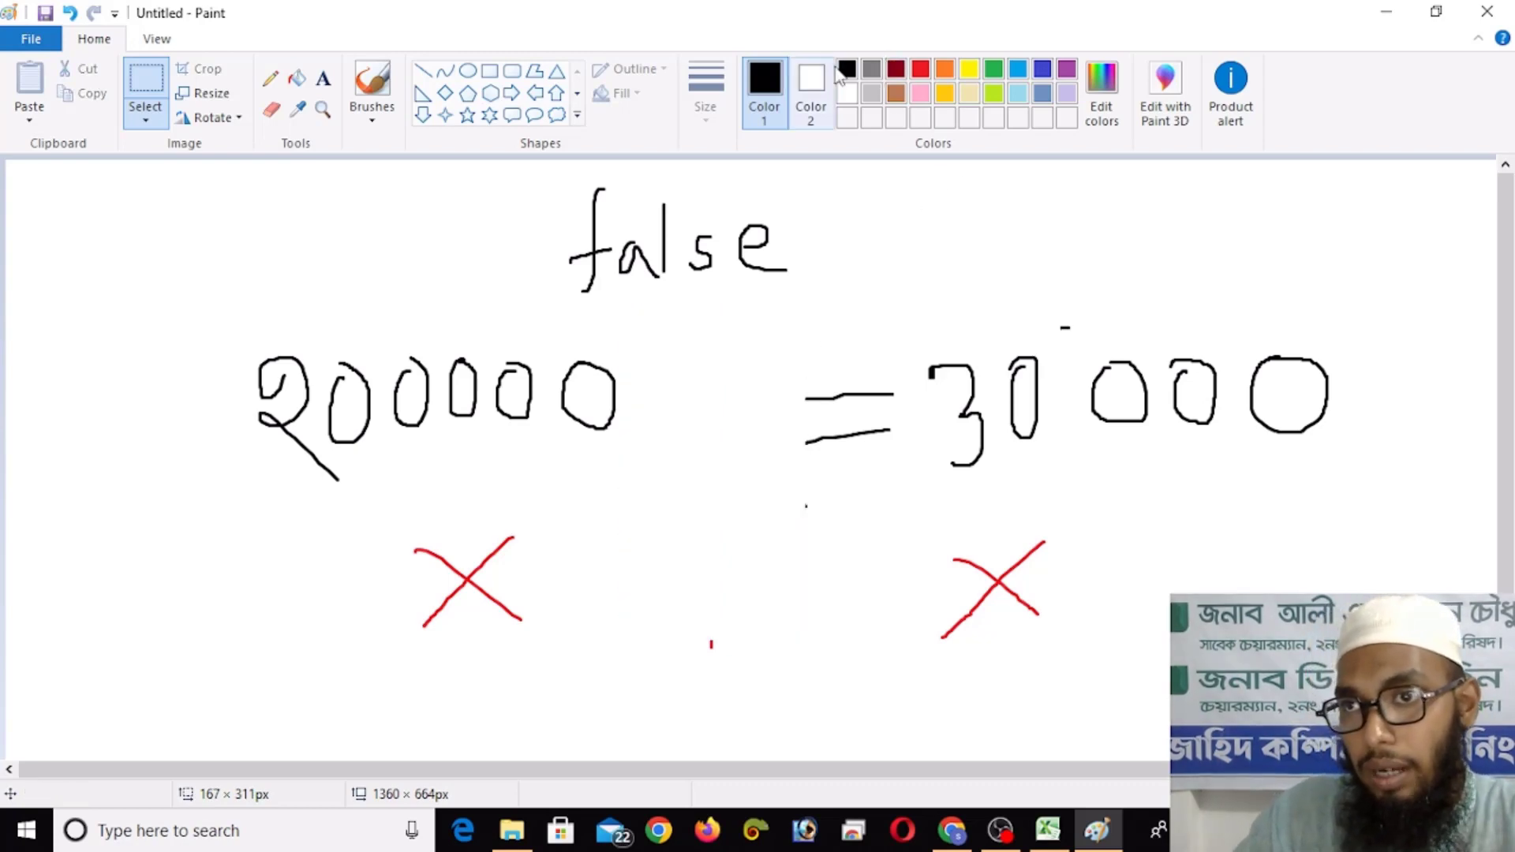
{"action": "left_click", "coordinate": [813, 83]}
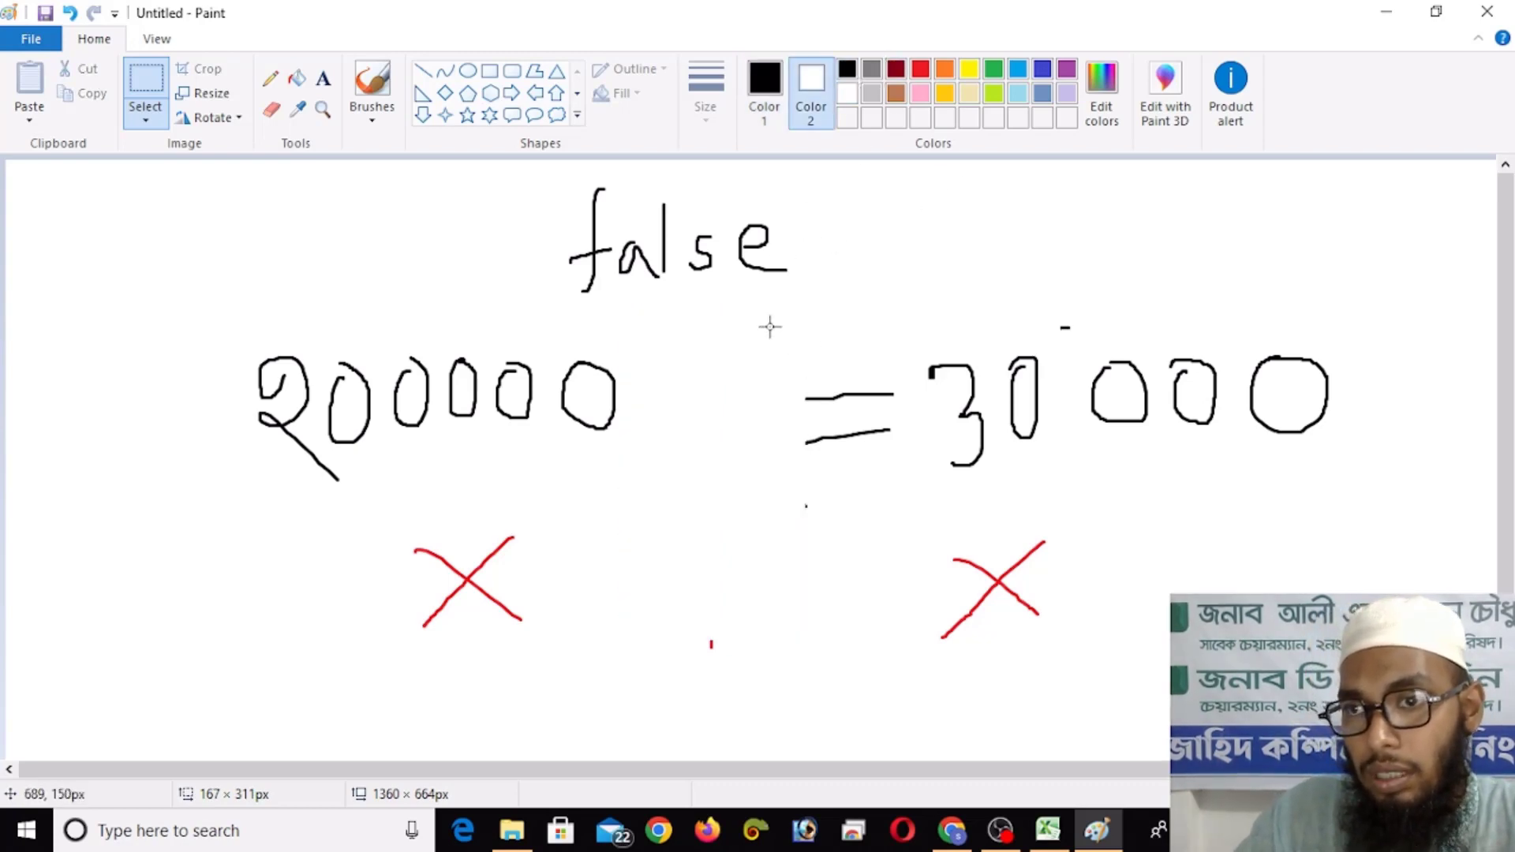
{"action": "left_click", "coordinate": [371, 85]}
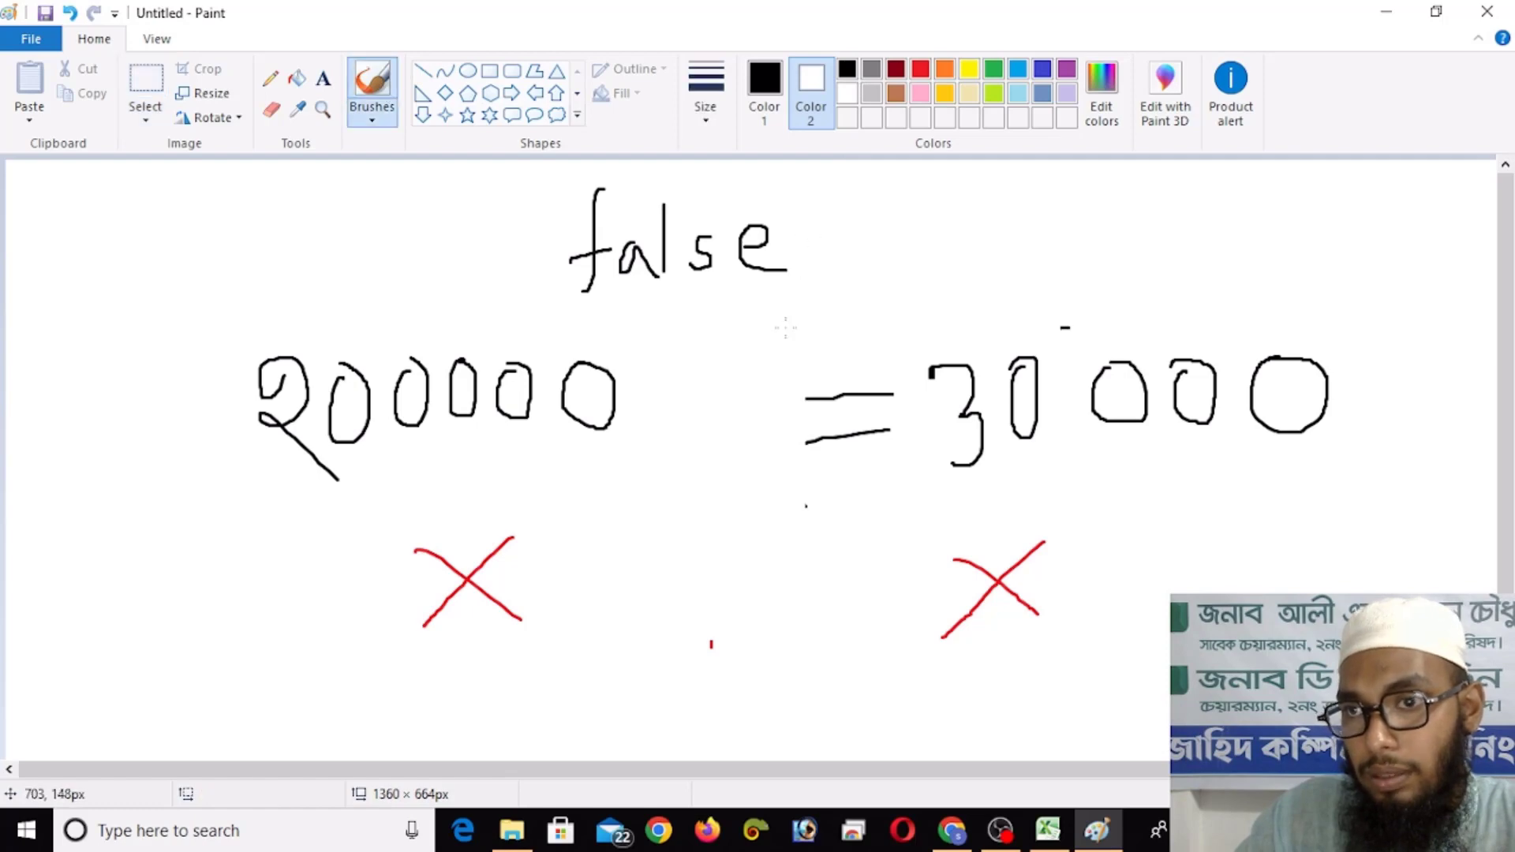
{"action": "mouse_move", "coordinate": [742, 341]}
{"action": "left_mouse_down"}
{"action": "mouse_move", "coordinate": [655, 406]}
{"action": "mouse_move", "coordinate": [816, 549]}
{"action": "left_mouse_up"}
{"action": "left_click", "coordinate": [920, 68]}
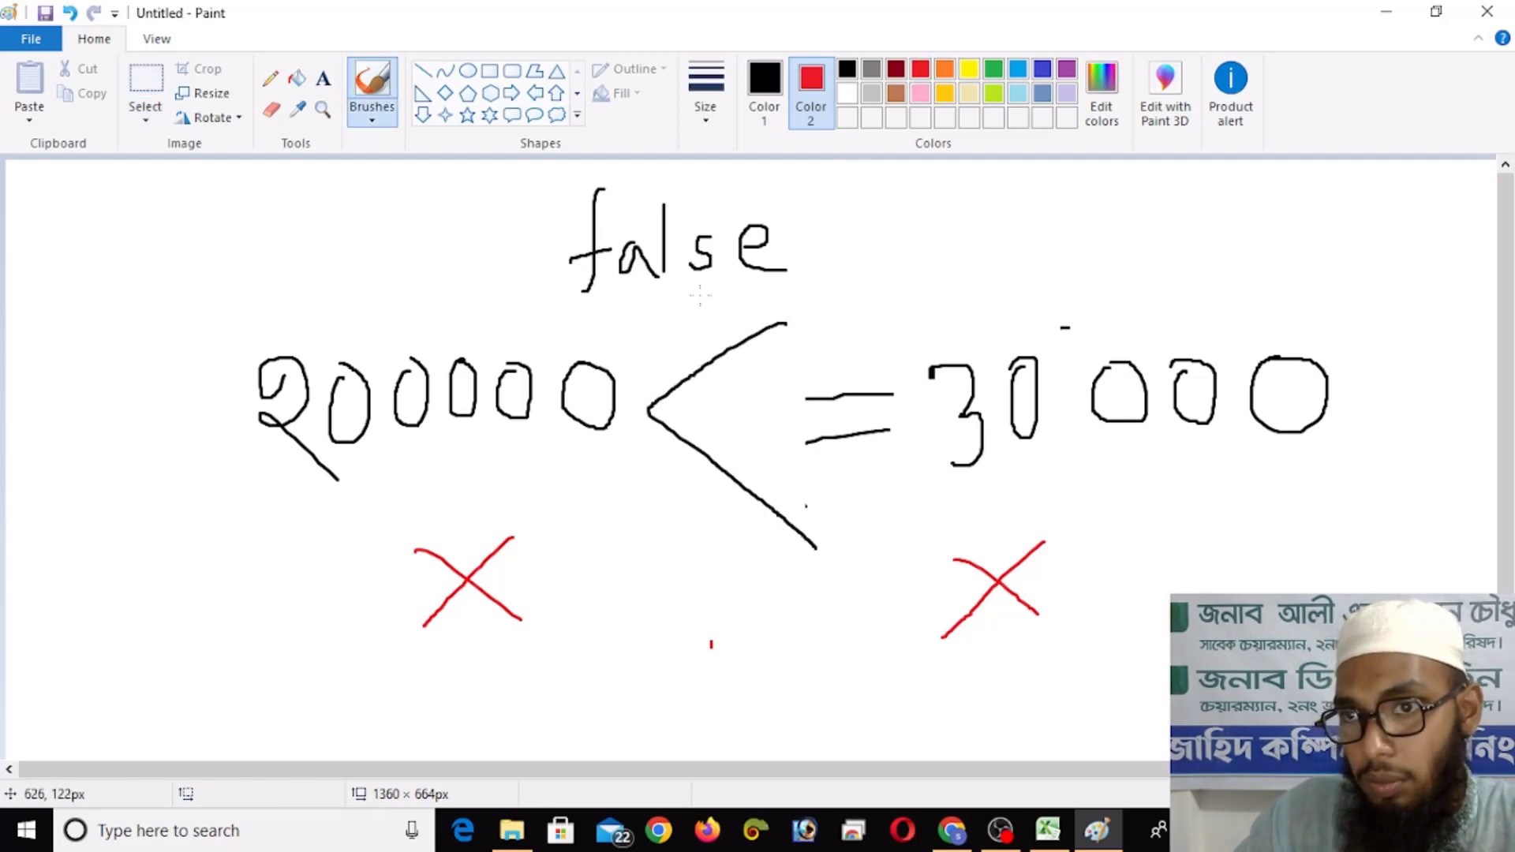
{"action": "left_click_drag", "start_coordinate": [714, 286], "coordinate": [723, 514]}
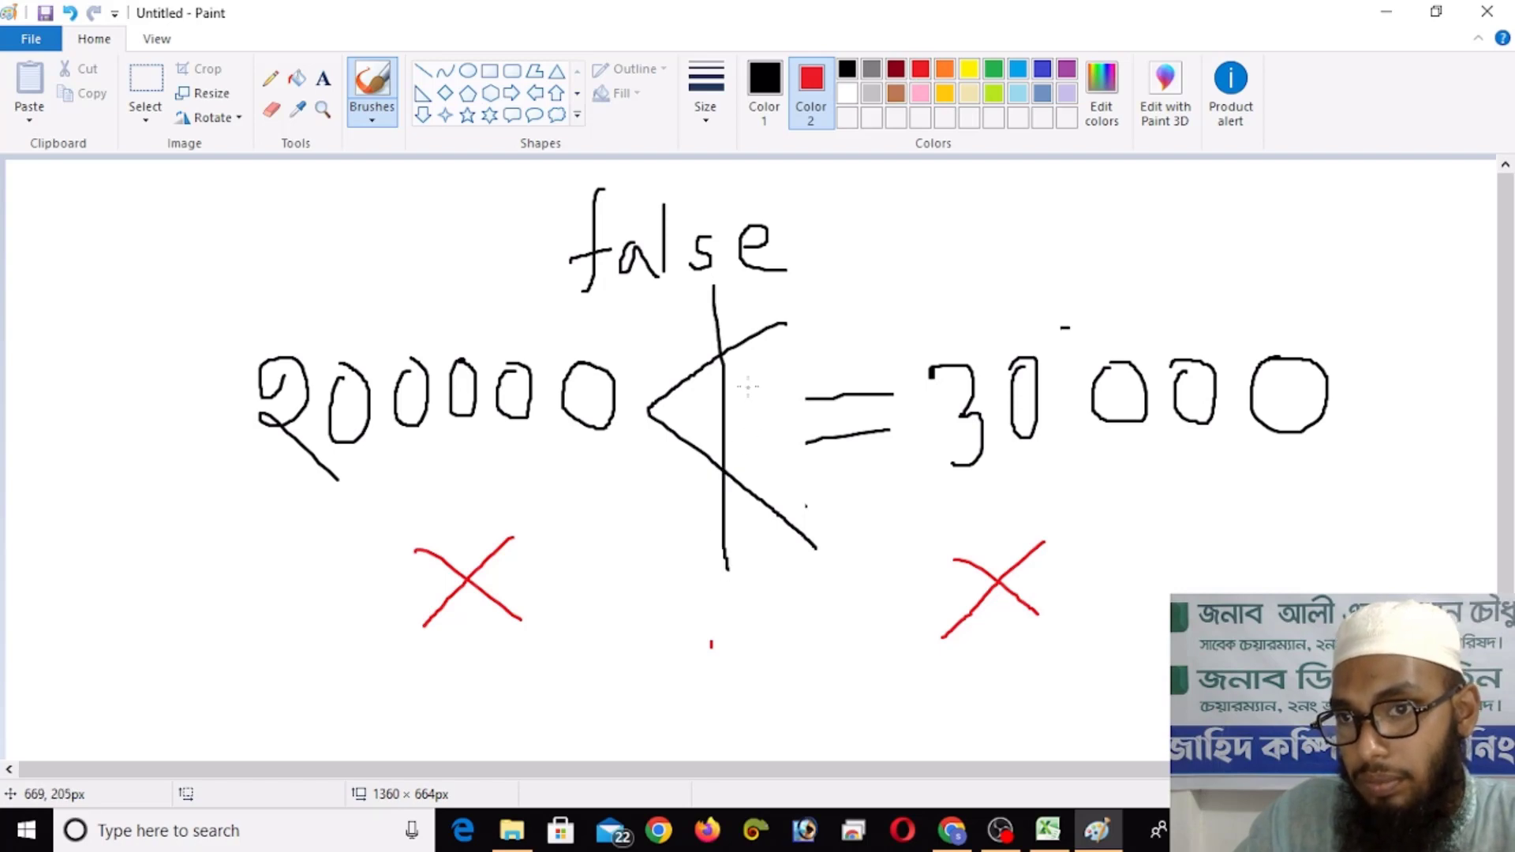
{"action": "key", "text": "ctrl+z"}
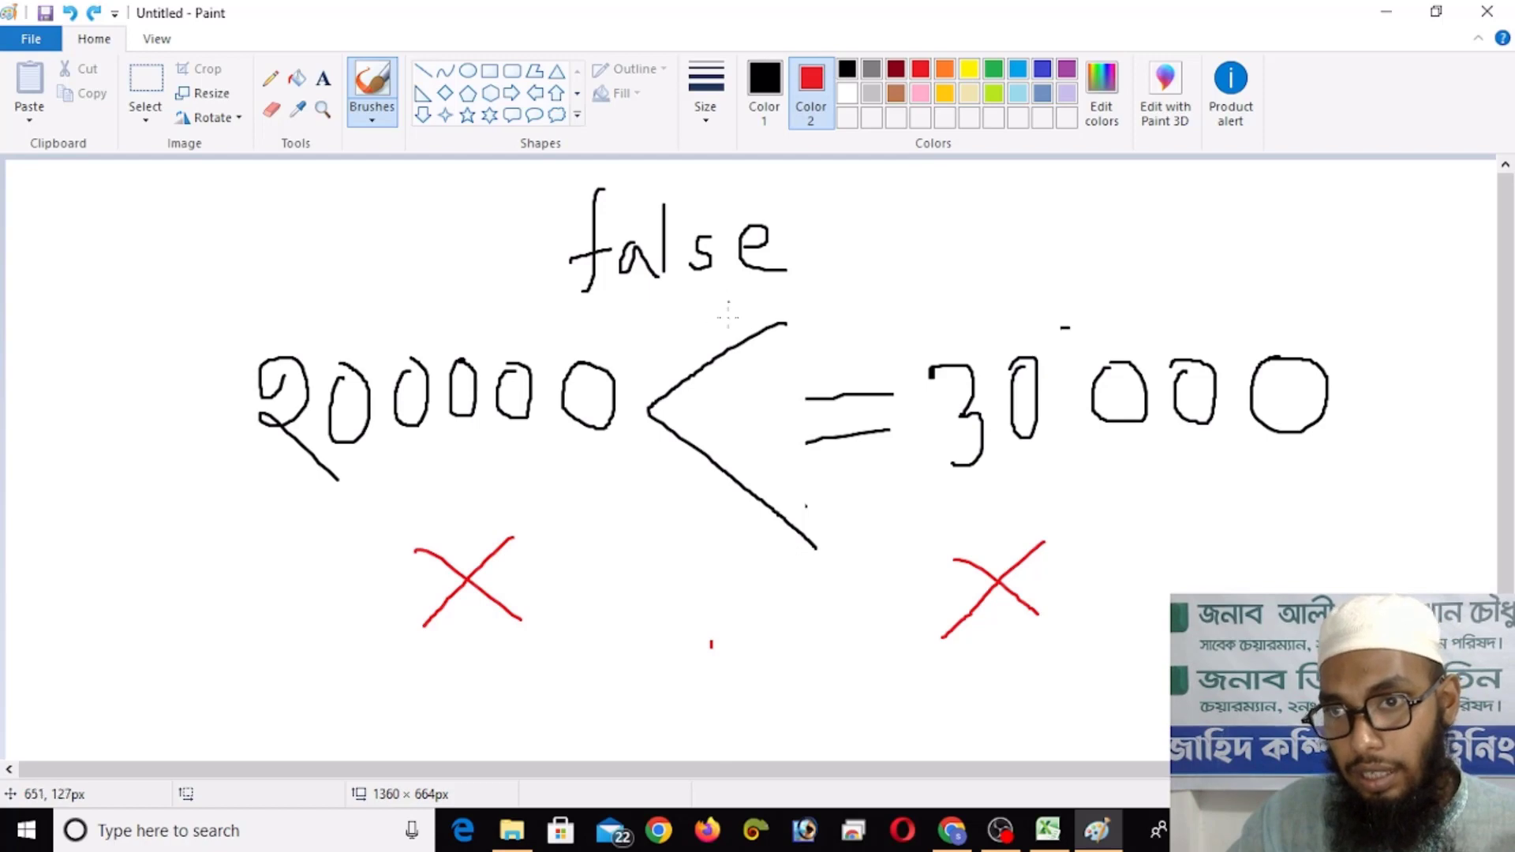
{"action": "left_click_drag", "start_coordinate": [728, 308], "coordinate": [729, 580]}
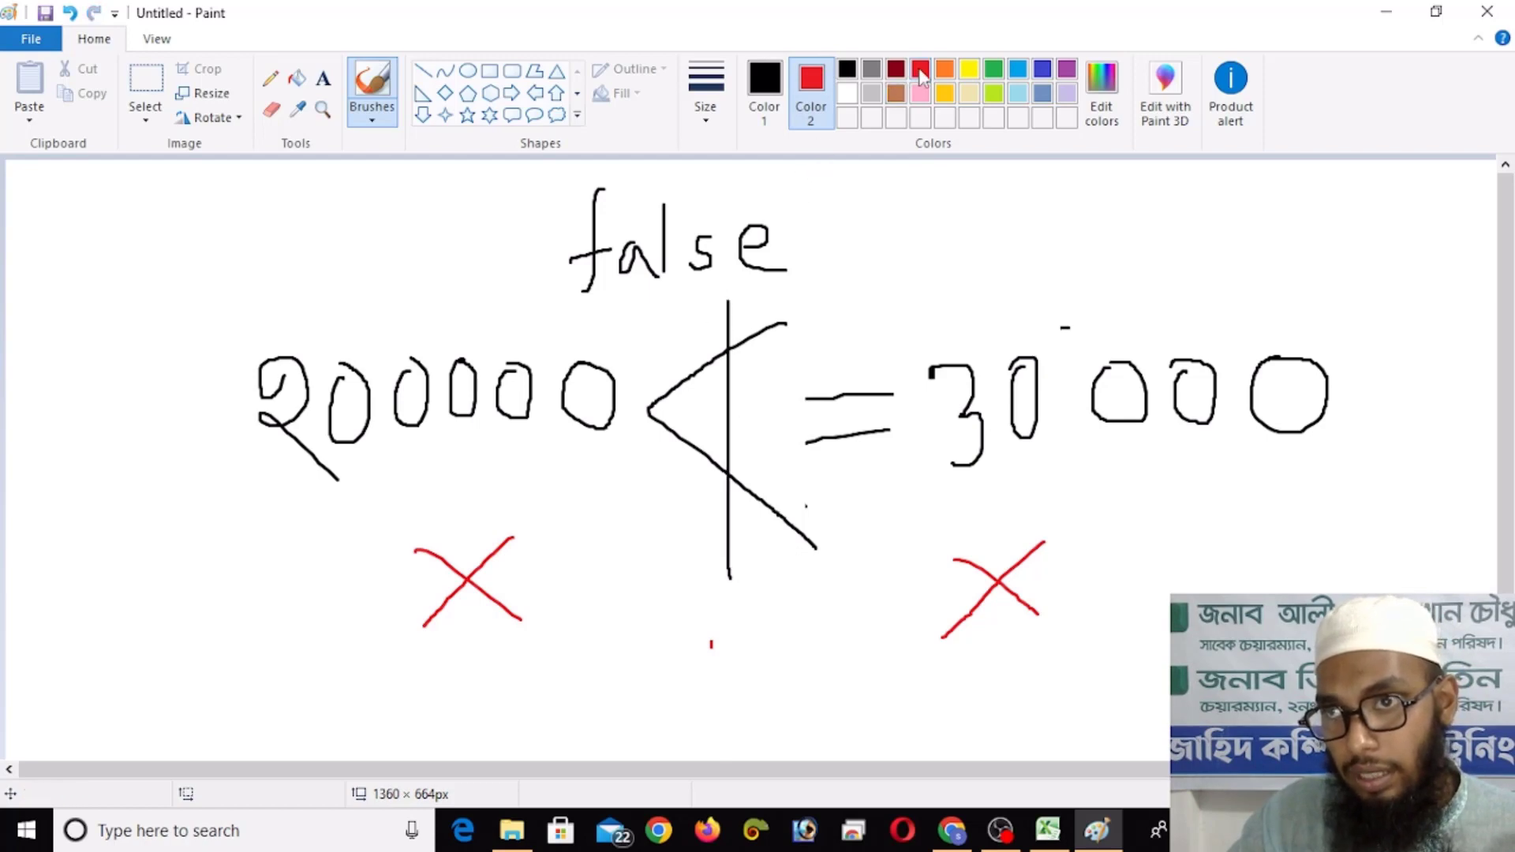
{"action": "left_click_drag", "start_coordinate": [730, 296], "coordinate": [730, 476]}
{"action": "key", "text": "ctrl+z"}
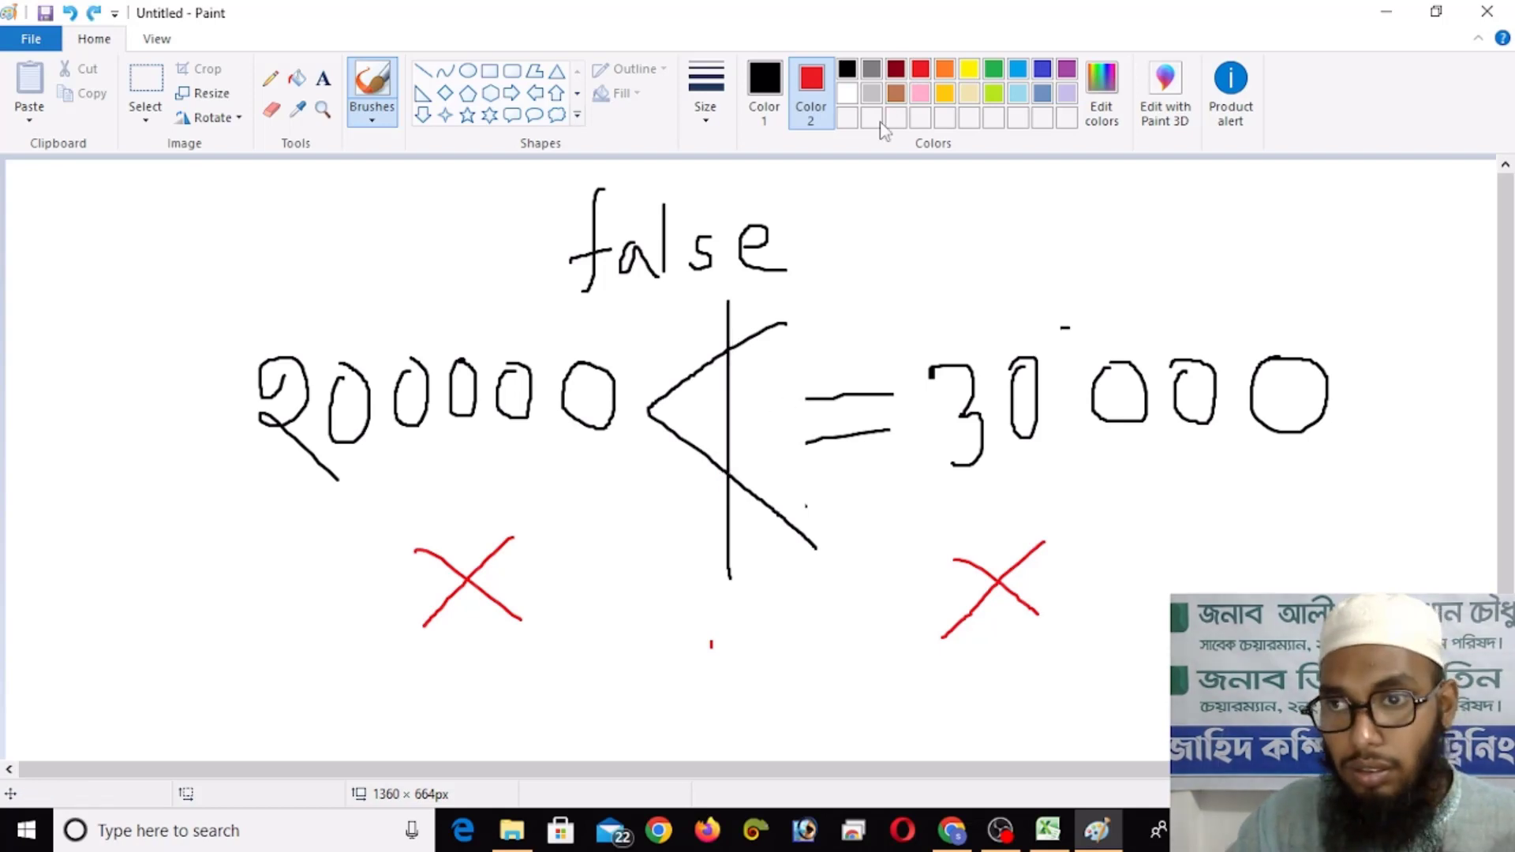
{"action": "key", "text": "ctrl+z"}
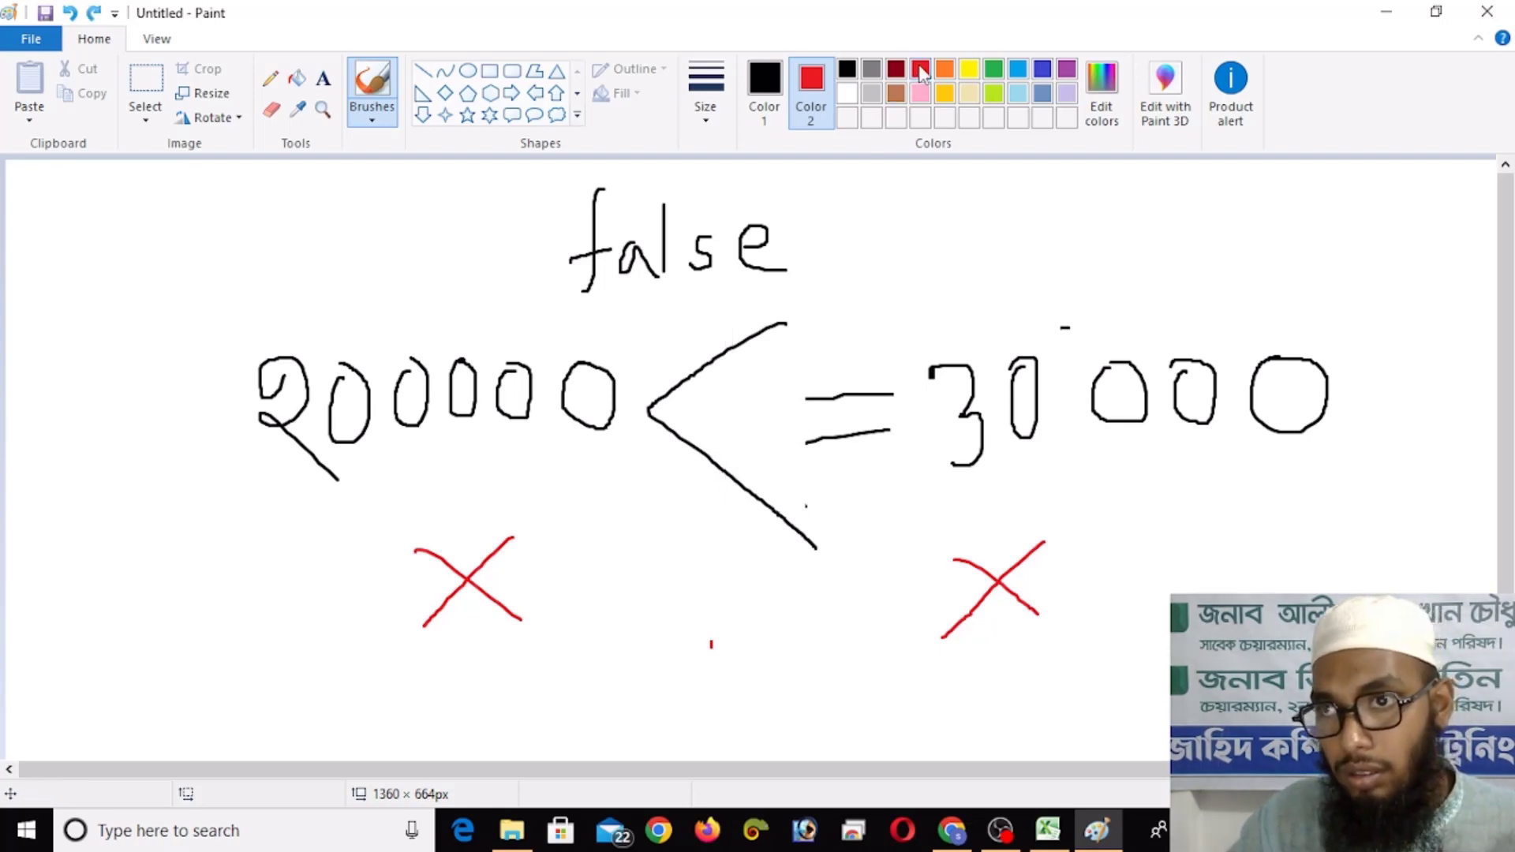
Step: Set the primary colour to red and brush a vertical line through the redrawn less-than sign
{"action": "left_click", "coordinate": [764, 103]}
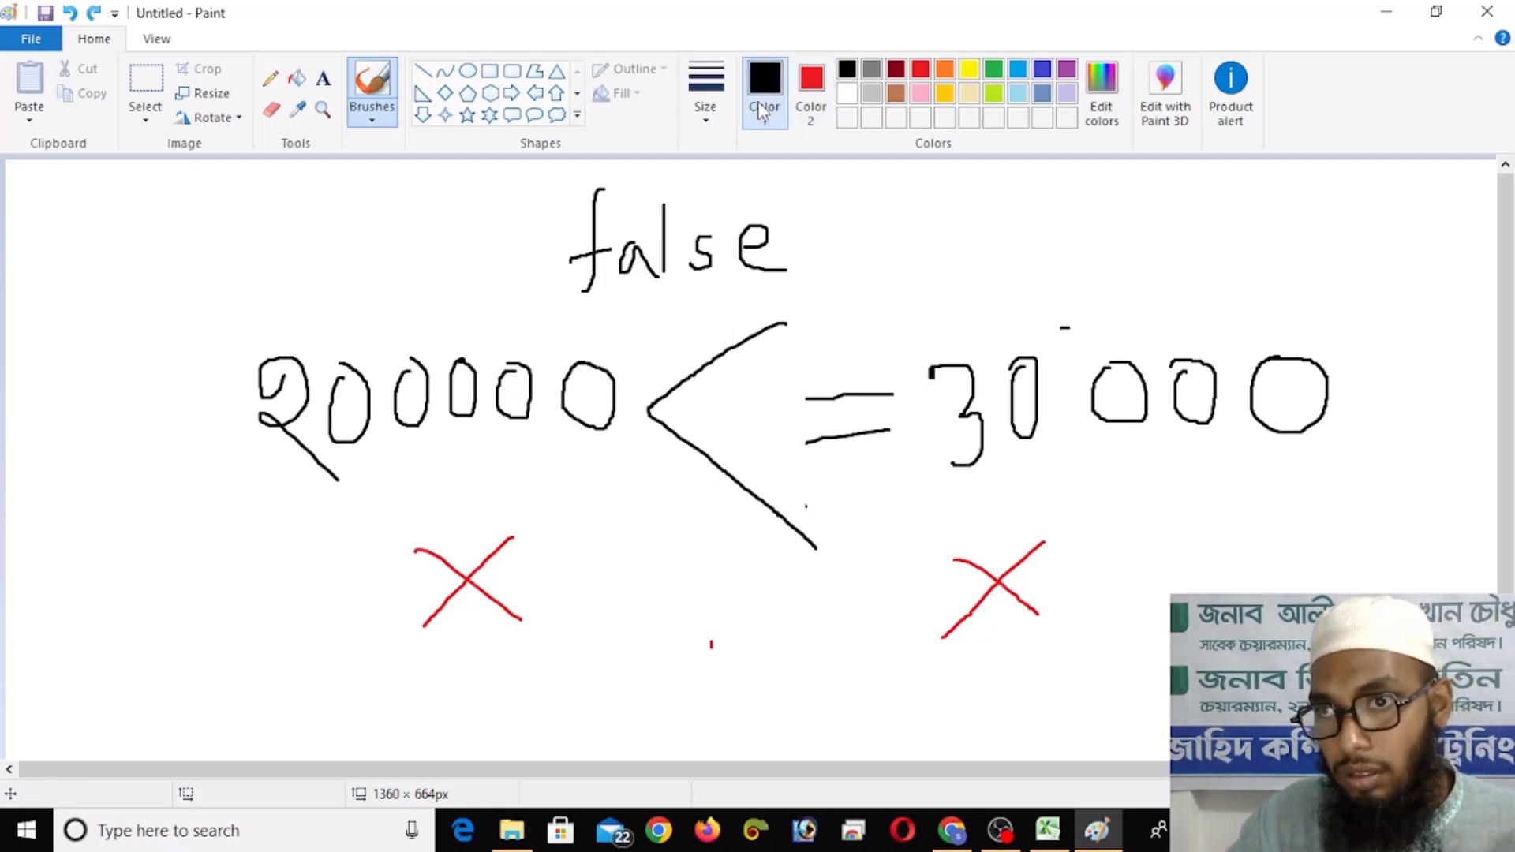
{"action": "left_click", "coordinate": [920, 71]}
{"action": "left_click_drag", "start_coordinate": [715, 297], "coordinate": [716, 556]}
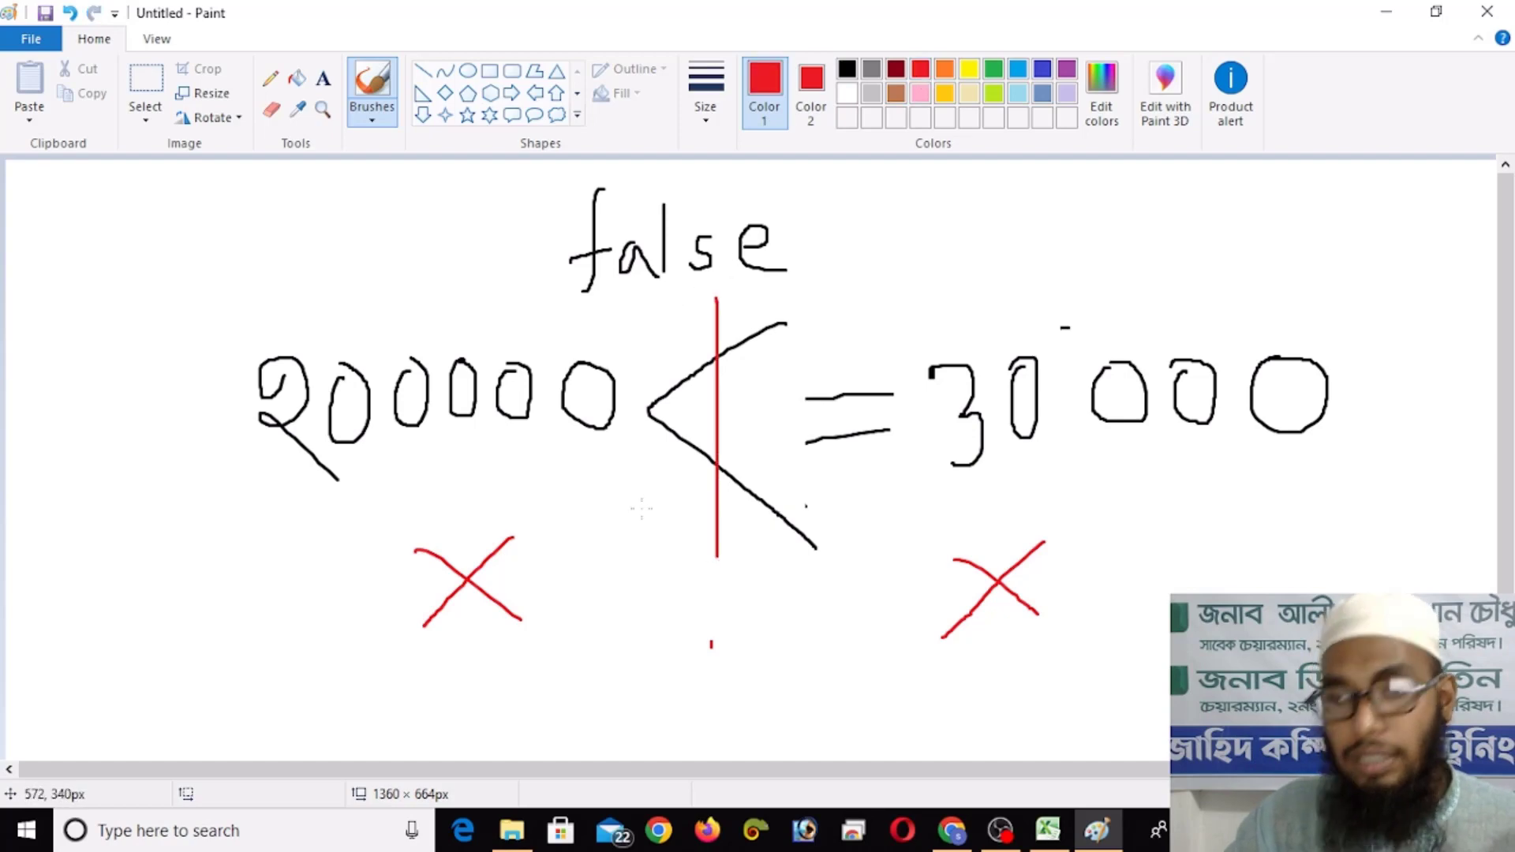
Step: Circle the pointed half of the less-than sign in green and draw green crosses beneath 200000 and 30000
{"action": "left_click", "coordinate": [994, 71]}
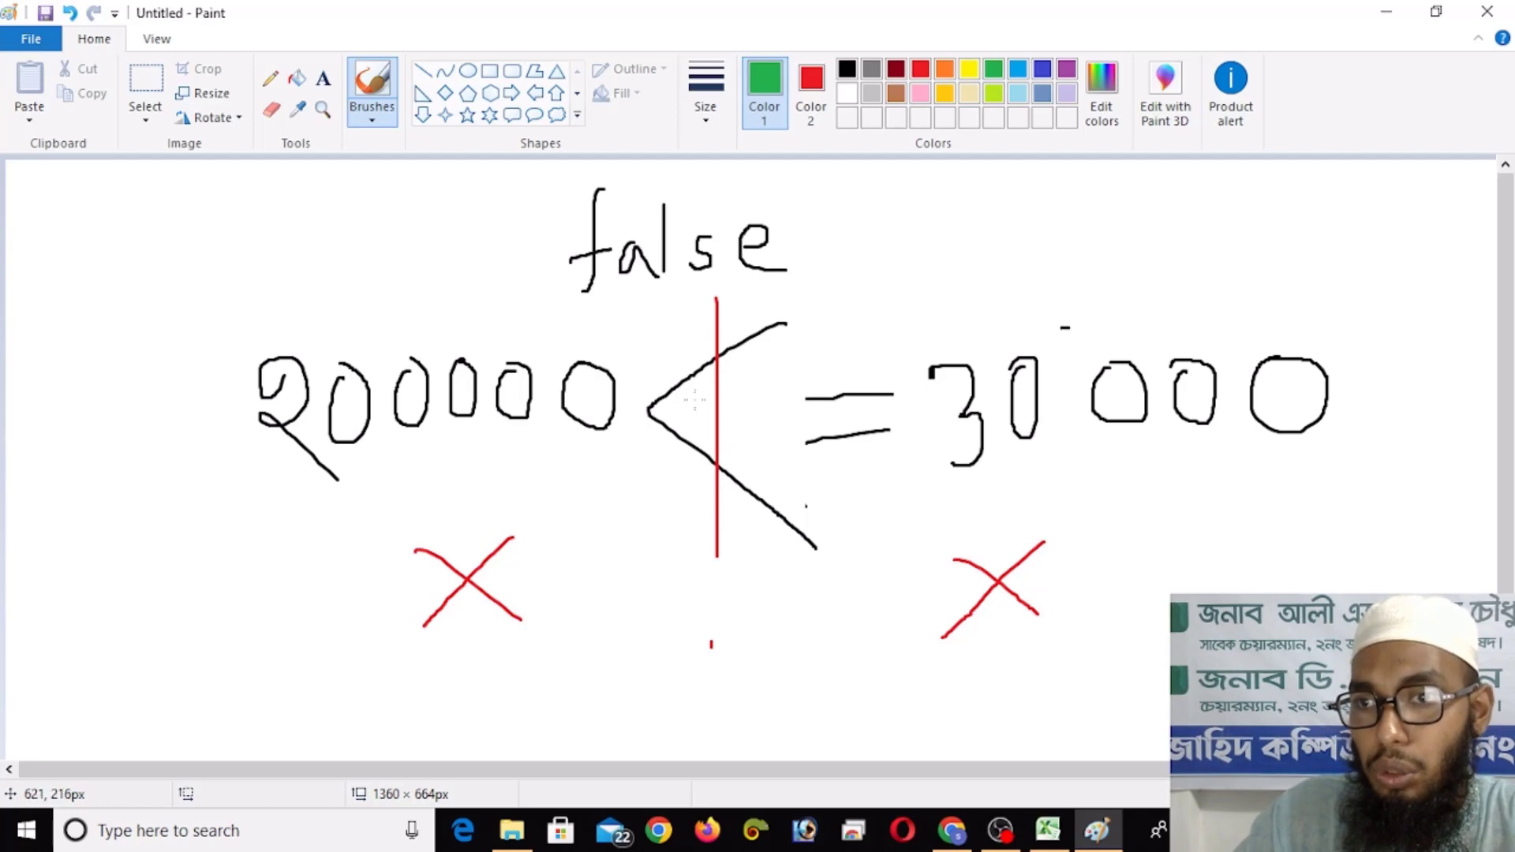
{"action": "mouse_move", "coordinate": [703, 335]}
{"action": "left_mouse_down"}
{"action": "mouse_move", "coordinate": [645, 442]}
{"action": "mouse_move", "coordinate": [724, 363]}
{"action": "left_mouse_up"}
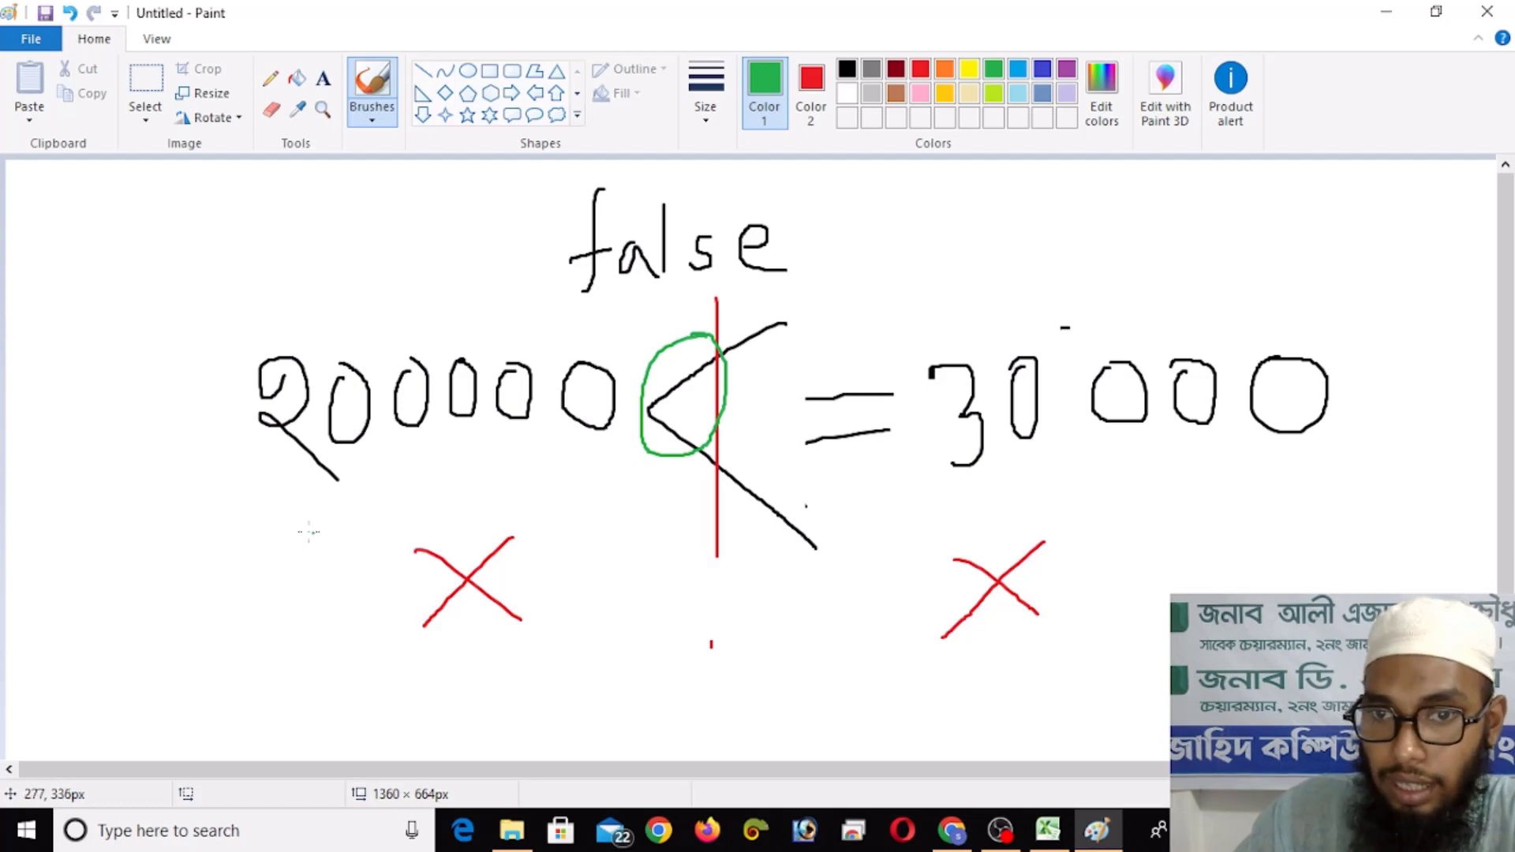
{"action": "left_click_drag", "start_coordinate": [279, 528], "coordinate": [352, 593]}
{"action": "left_click_drag", "start_coordinate": [346, 536], "coordinate": [279, 582]}
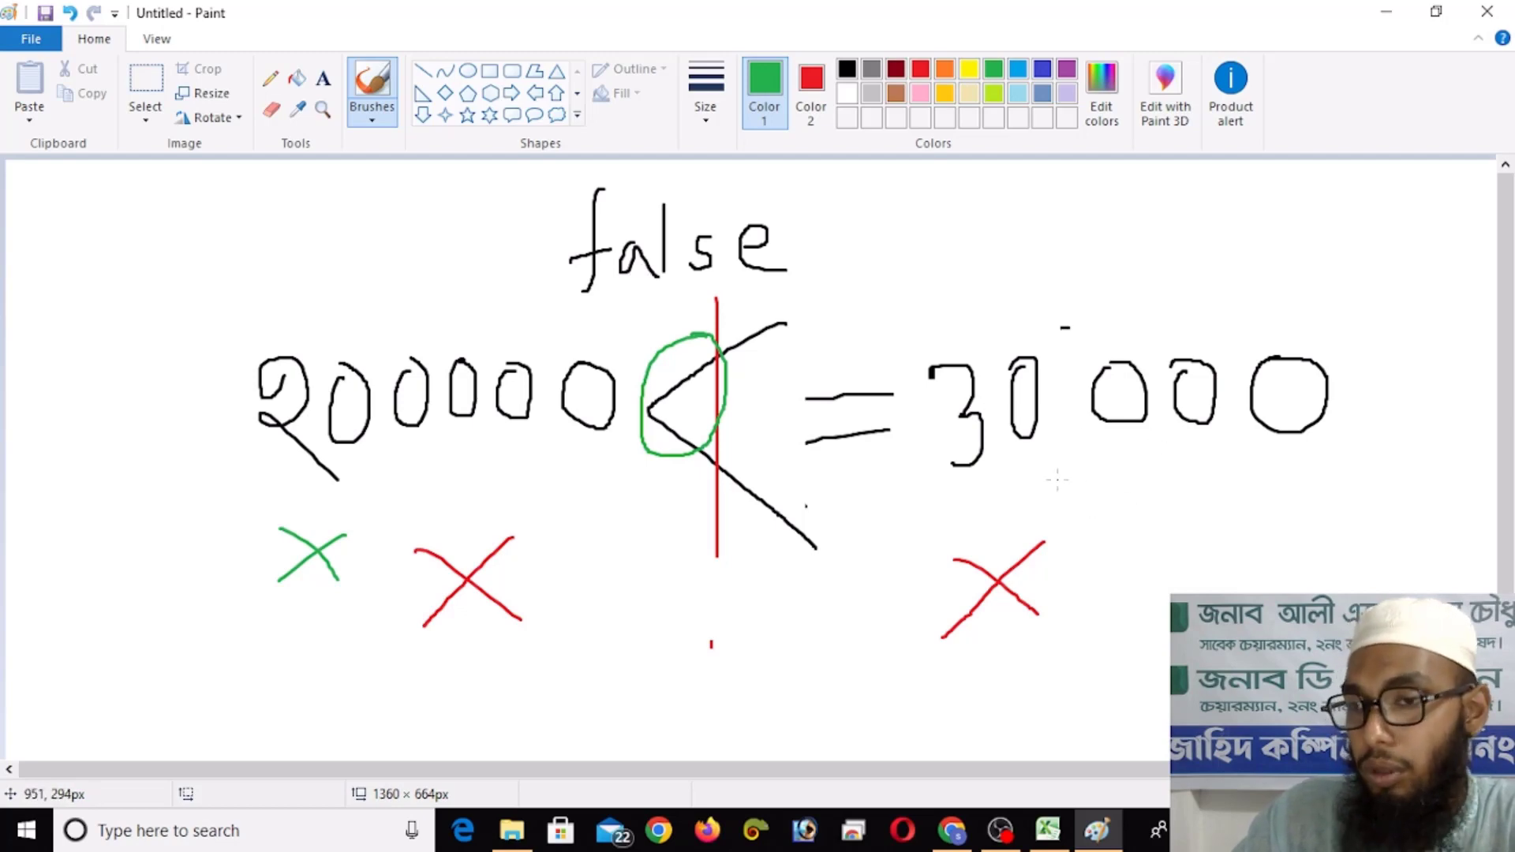
{"action": "left_click_drag", "start_coordinate": [1130, 527], "coordinate": [1235, 592]}
{"action": "left_click_drag", "start_coordinate": [1243, 525], "coordinate": [1151, 588]}
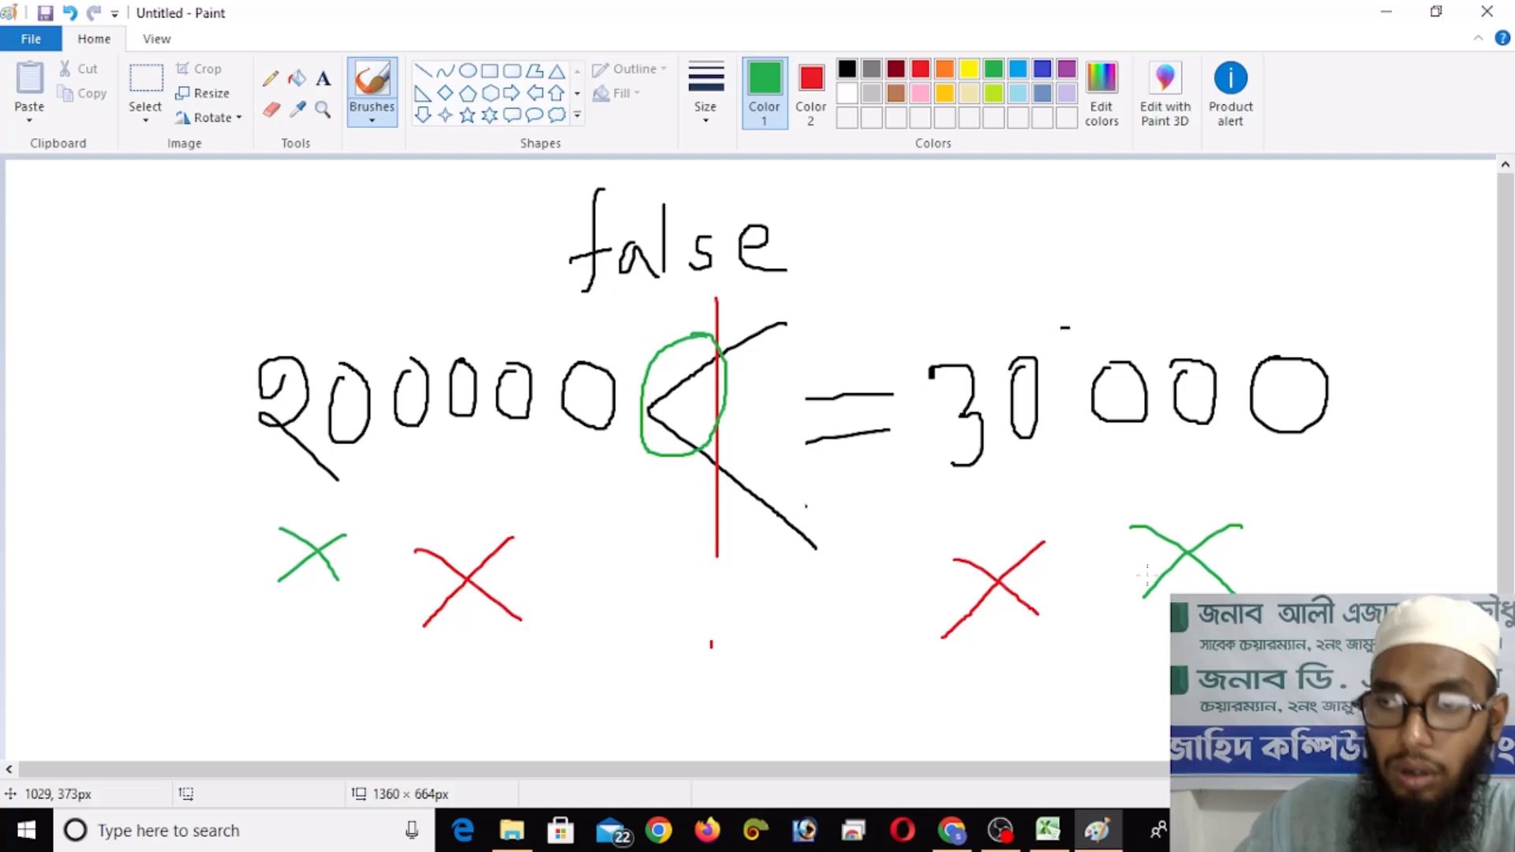
Step: Switch to Excel and delete the C3<=30000 condition with its C3*6% result from the D3 formula
{"action": "left_click", "coordinate": [1051, 835]}
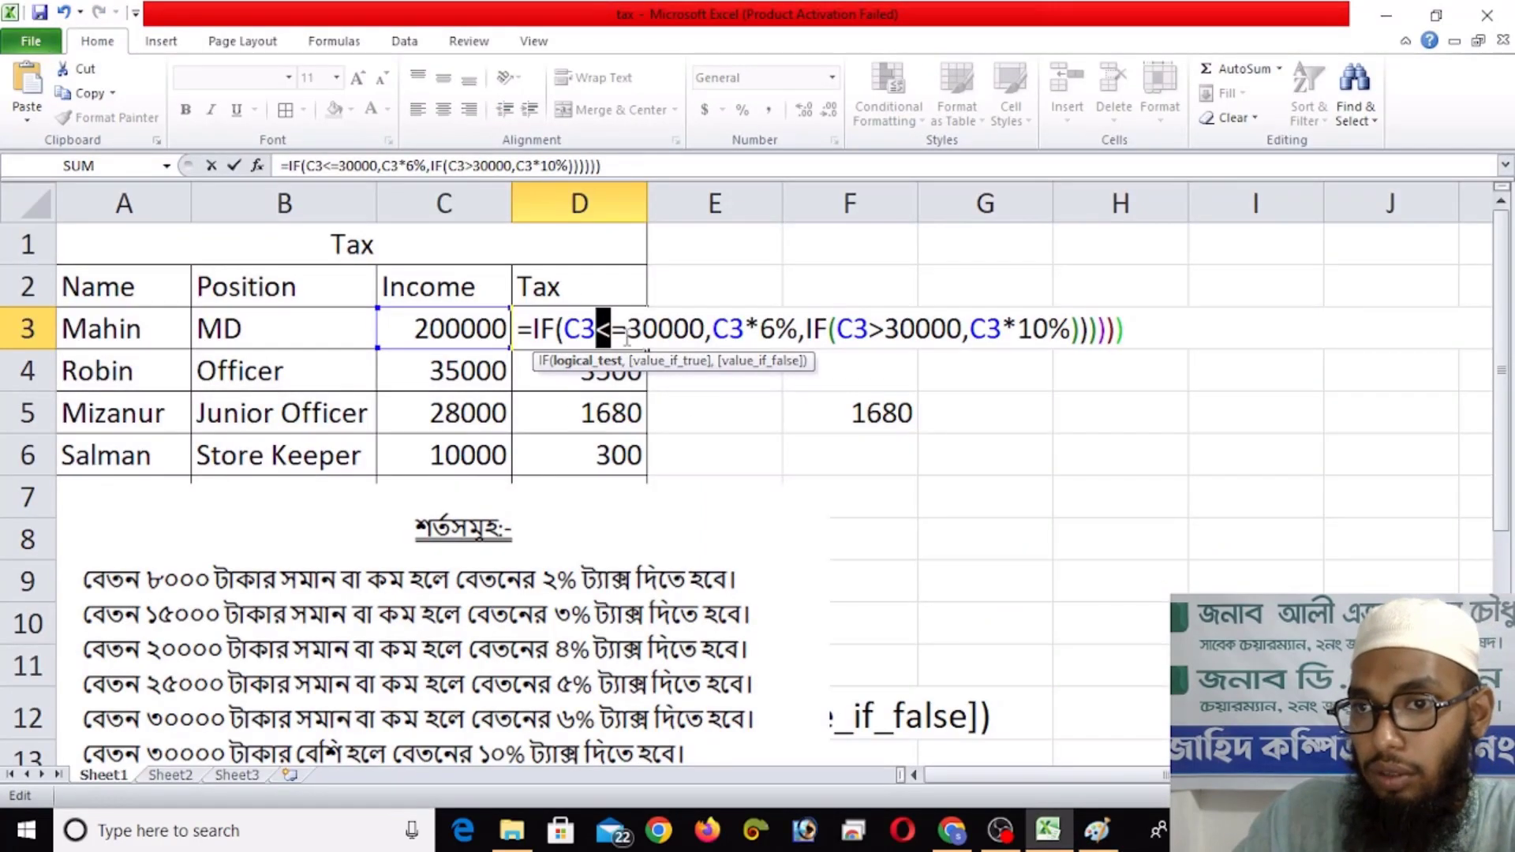
{"action": "left_click", "coordinate": [812, 335]}
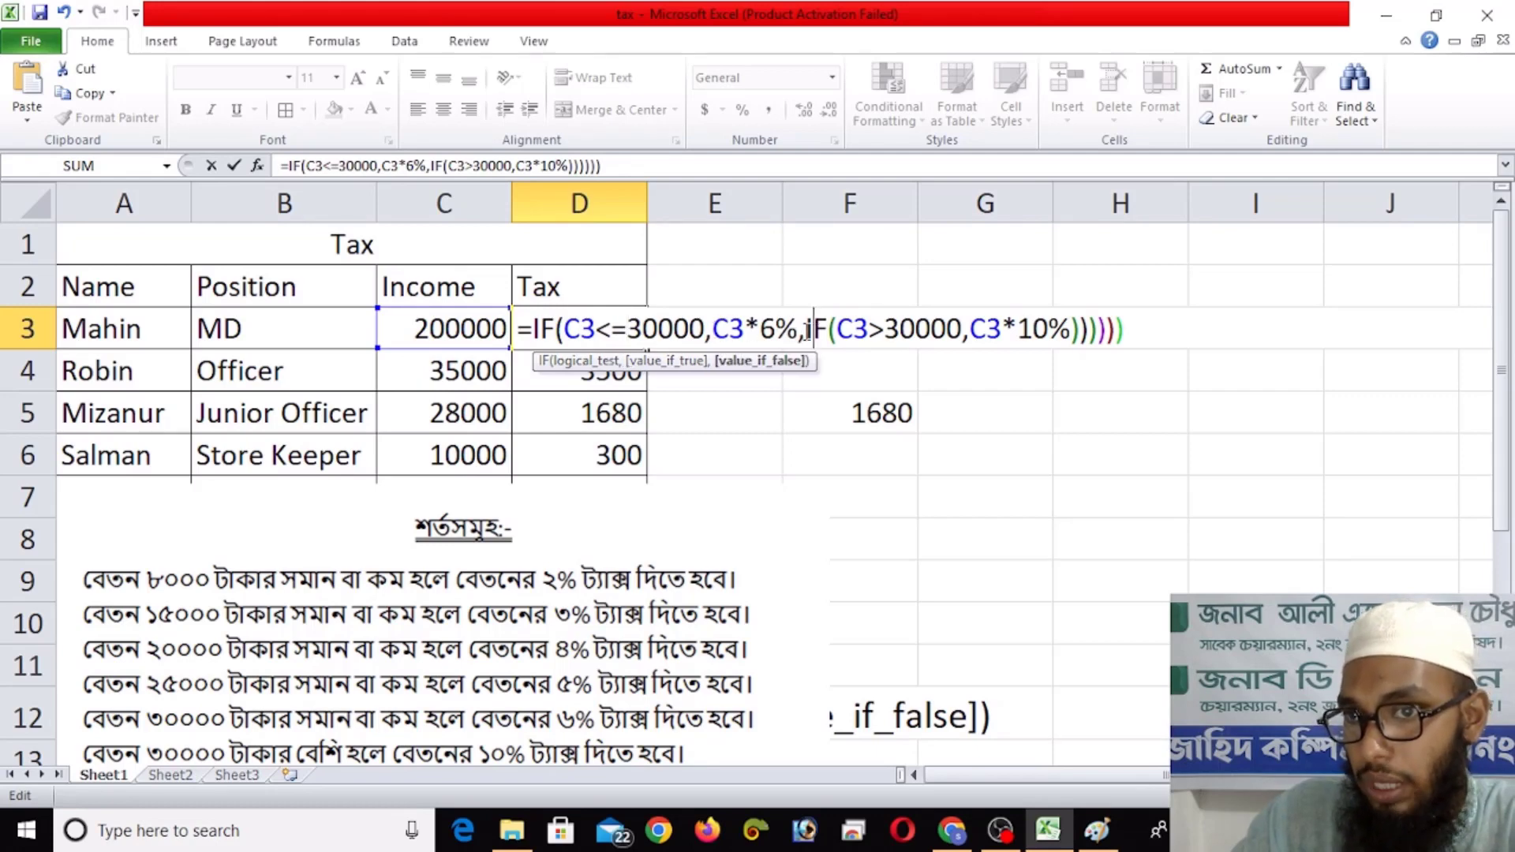
{"action": "left_click_drag", "start_coordinate": [808, 329], "coordinate": [536, 323]}
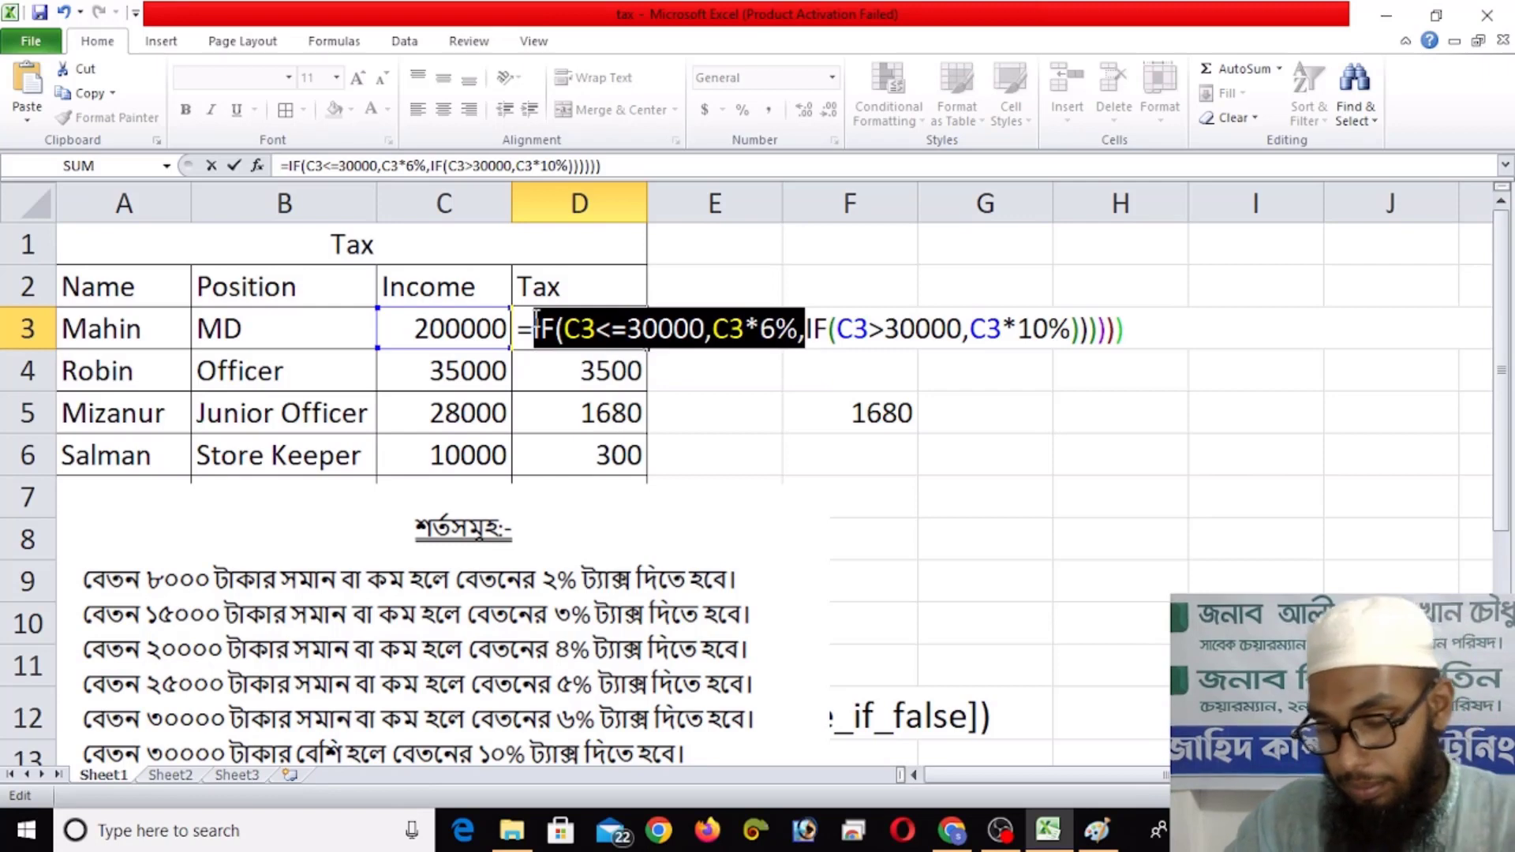
{"action": "key", "text": "BackSpace"}
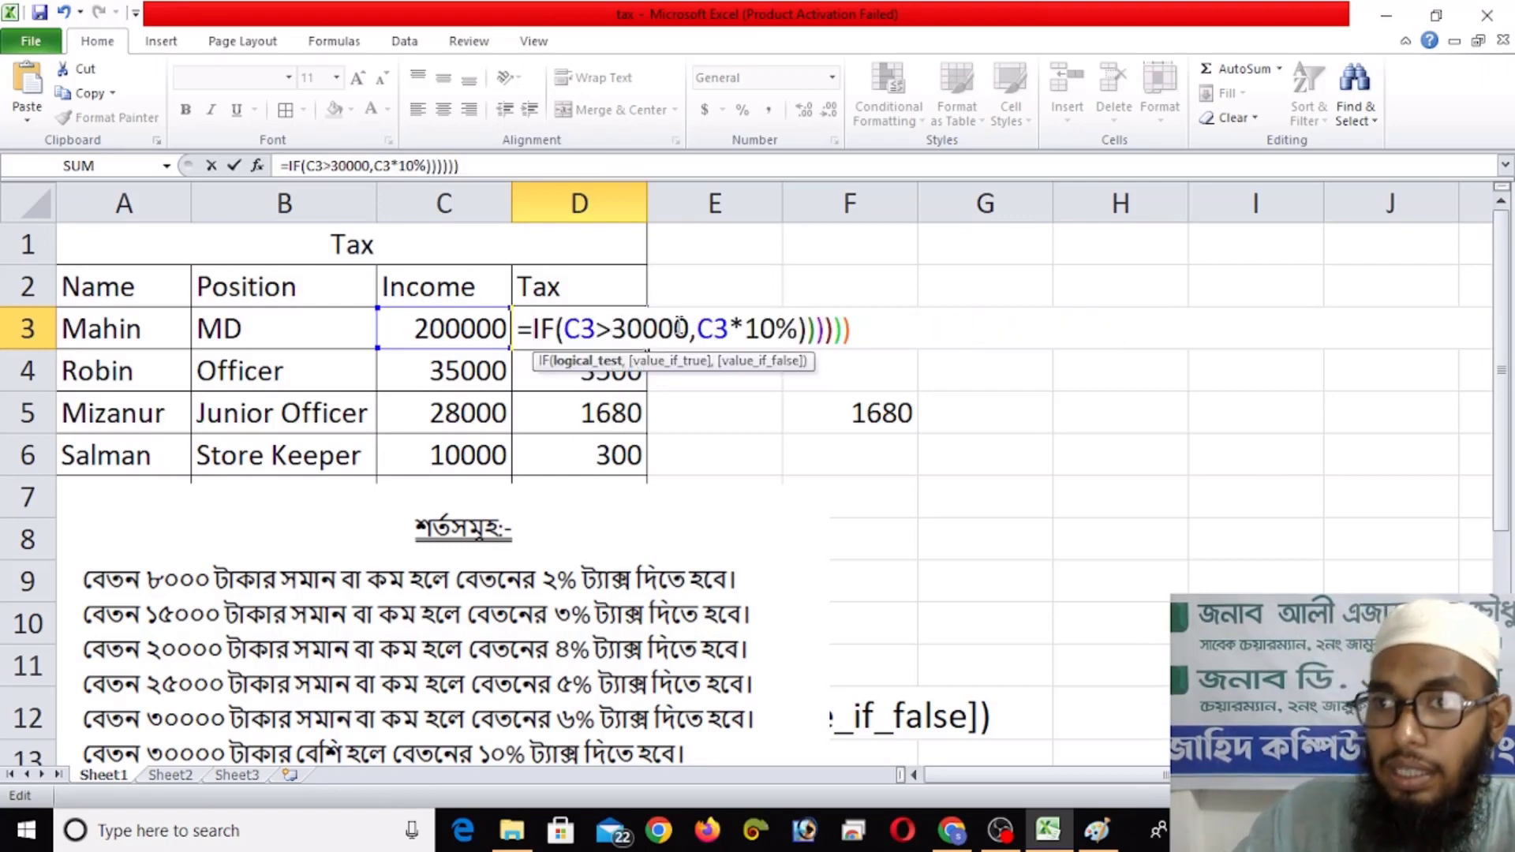
Step: Highlight the C3>30000 test in the D3 formula and switch to Paint
{"action": "left_click_drag", "start_coordinate": [688, 328], "coordinate": [555, 329]}
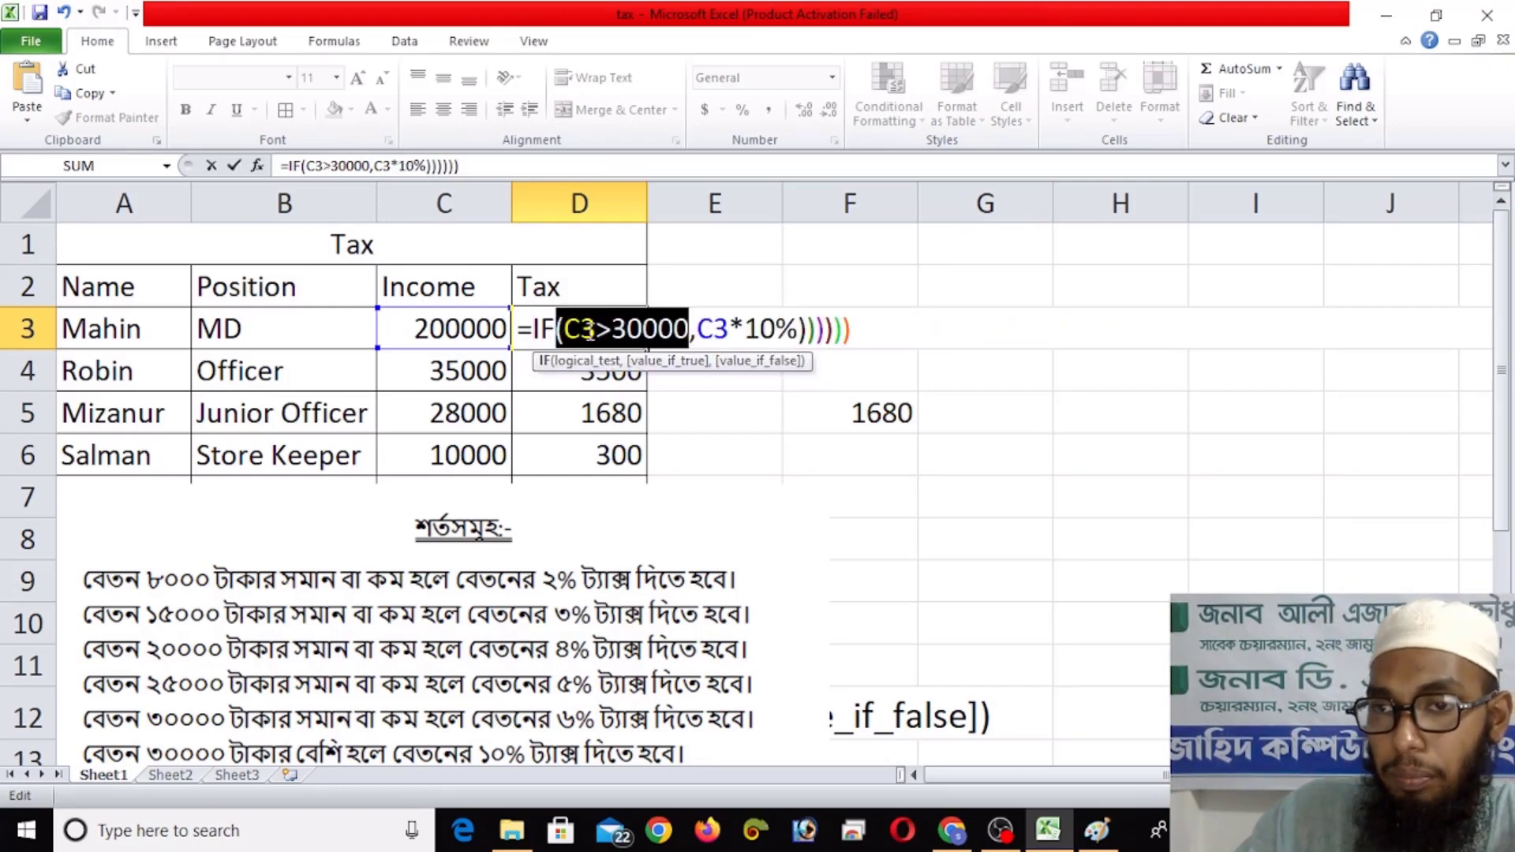
{"action": "left_click", "coordinate": [588, 329]}
{"action": "left_click", "coordinate": [1097, 828]}
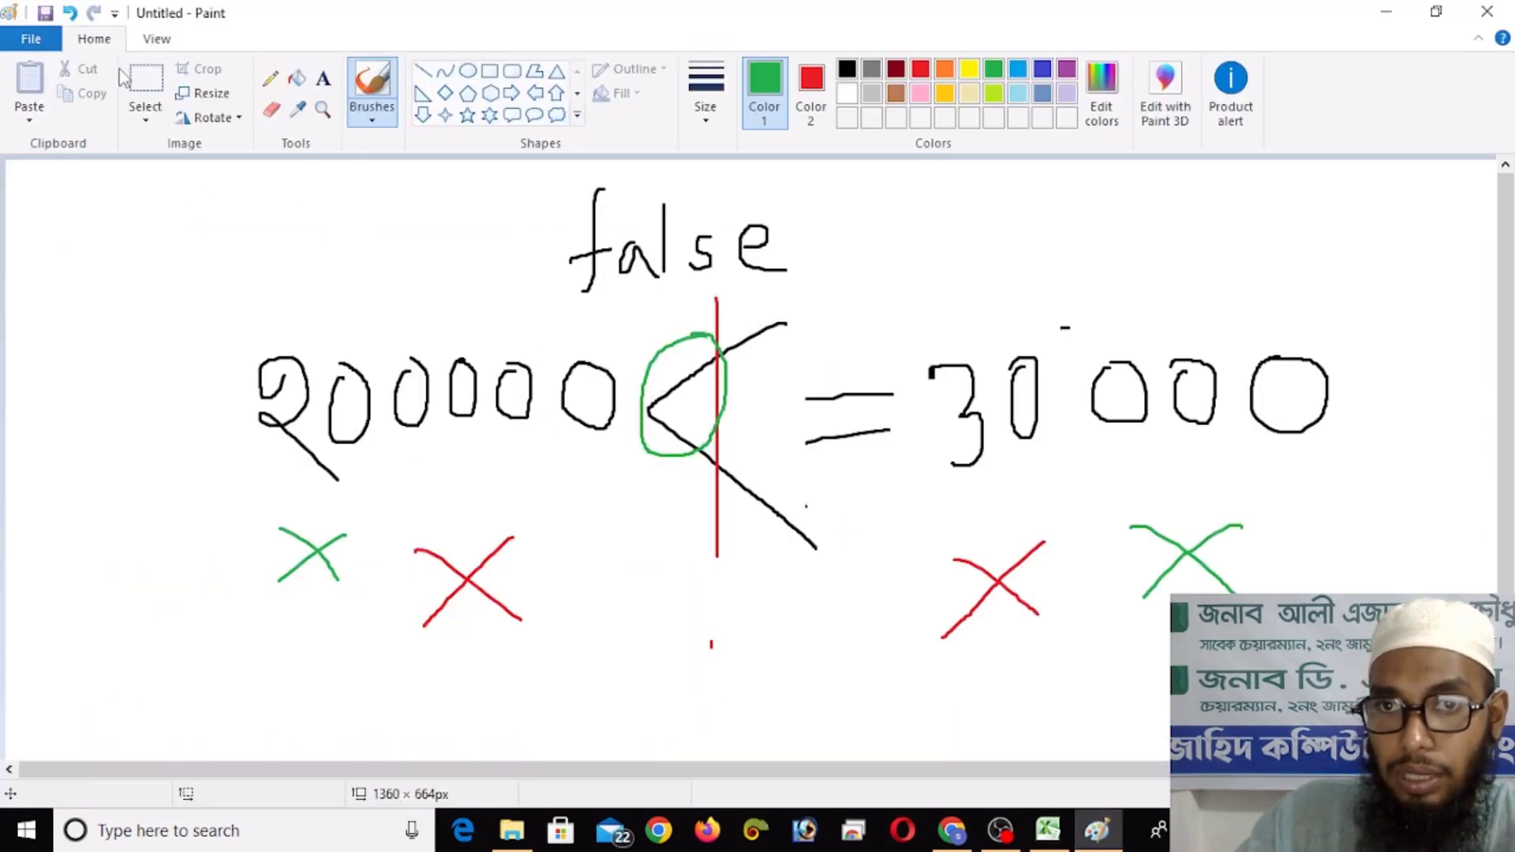
{"action": "left_click_drag", "start_coordinate": [187, 166], "coordinate": [1172, 694]}
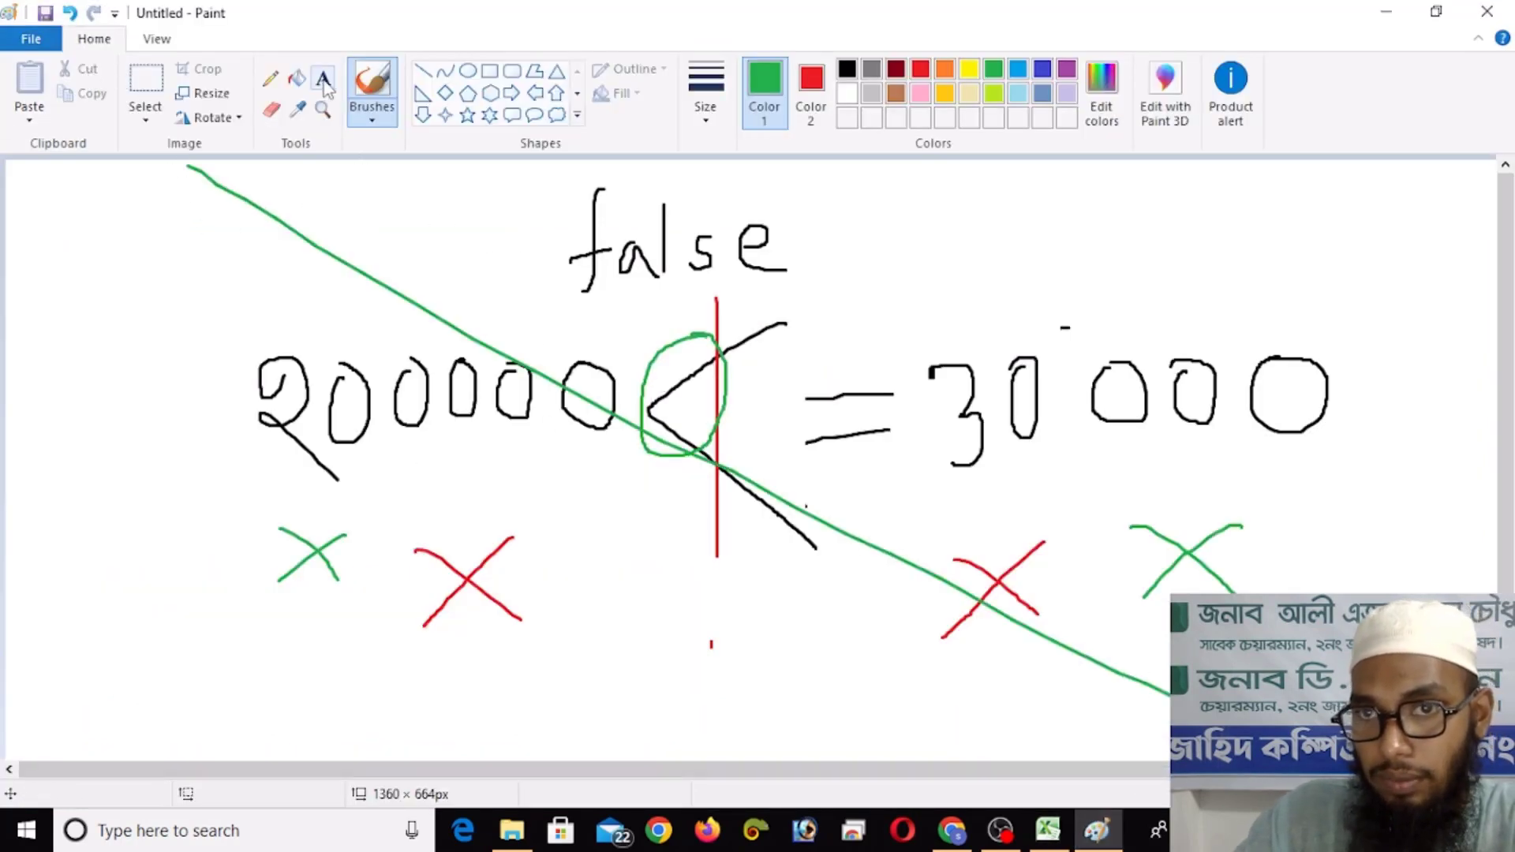
{"action": "left_click", "coordinate": [146, 83]}
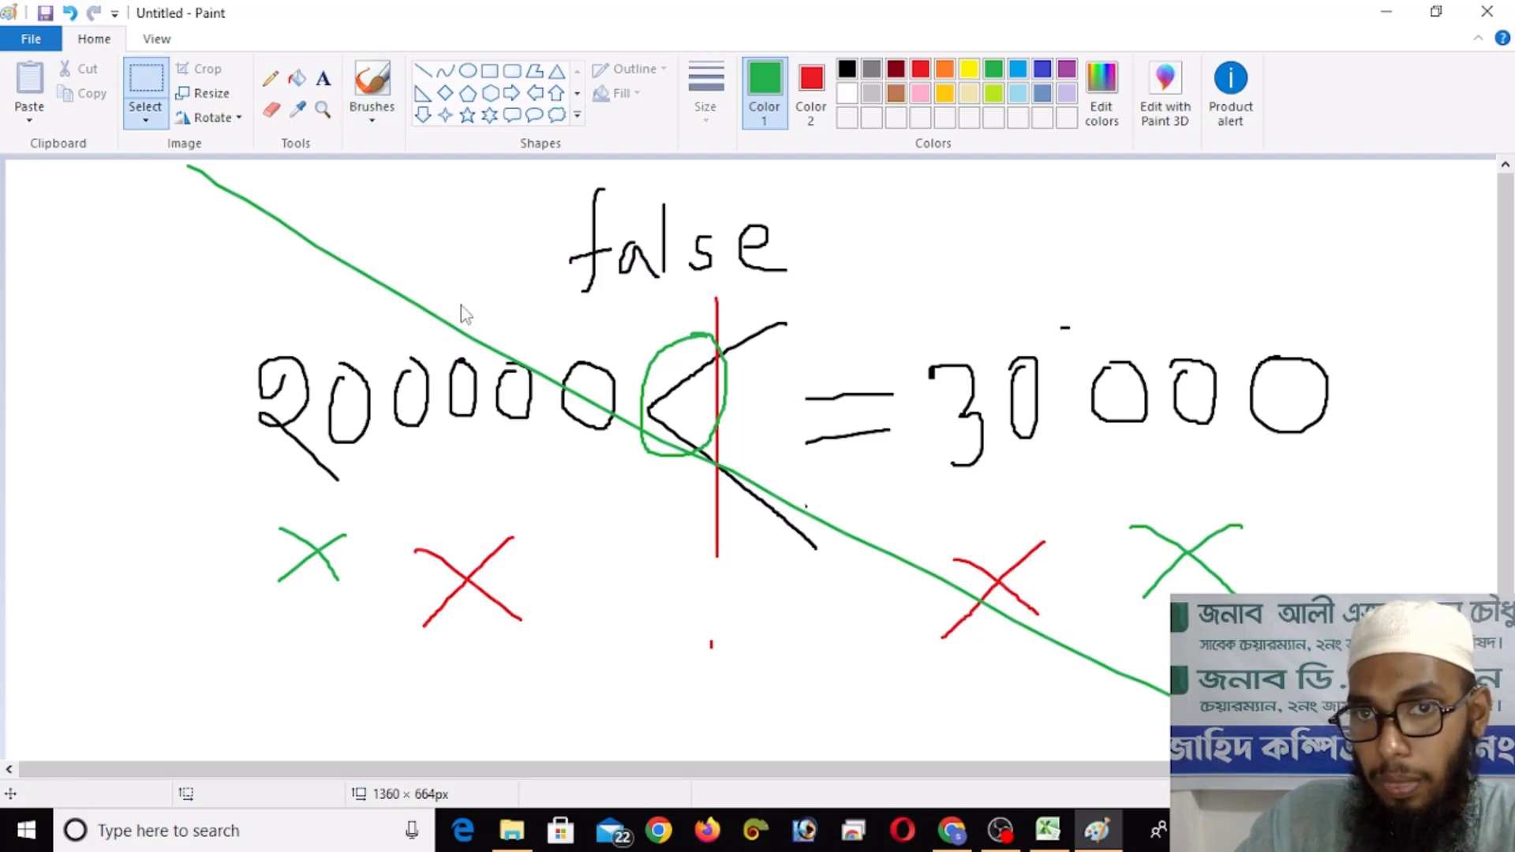
{"action": "left_click_drag", "start_coordinate": [140, 161], "coordinate": [1497, 797]}
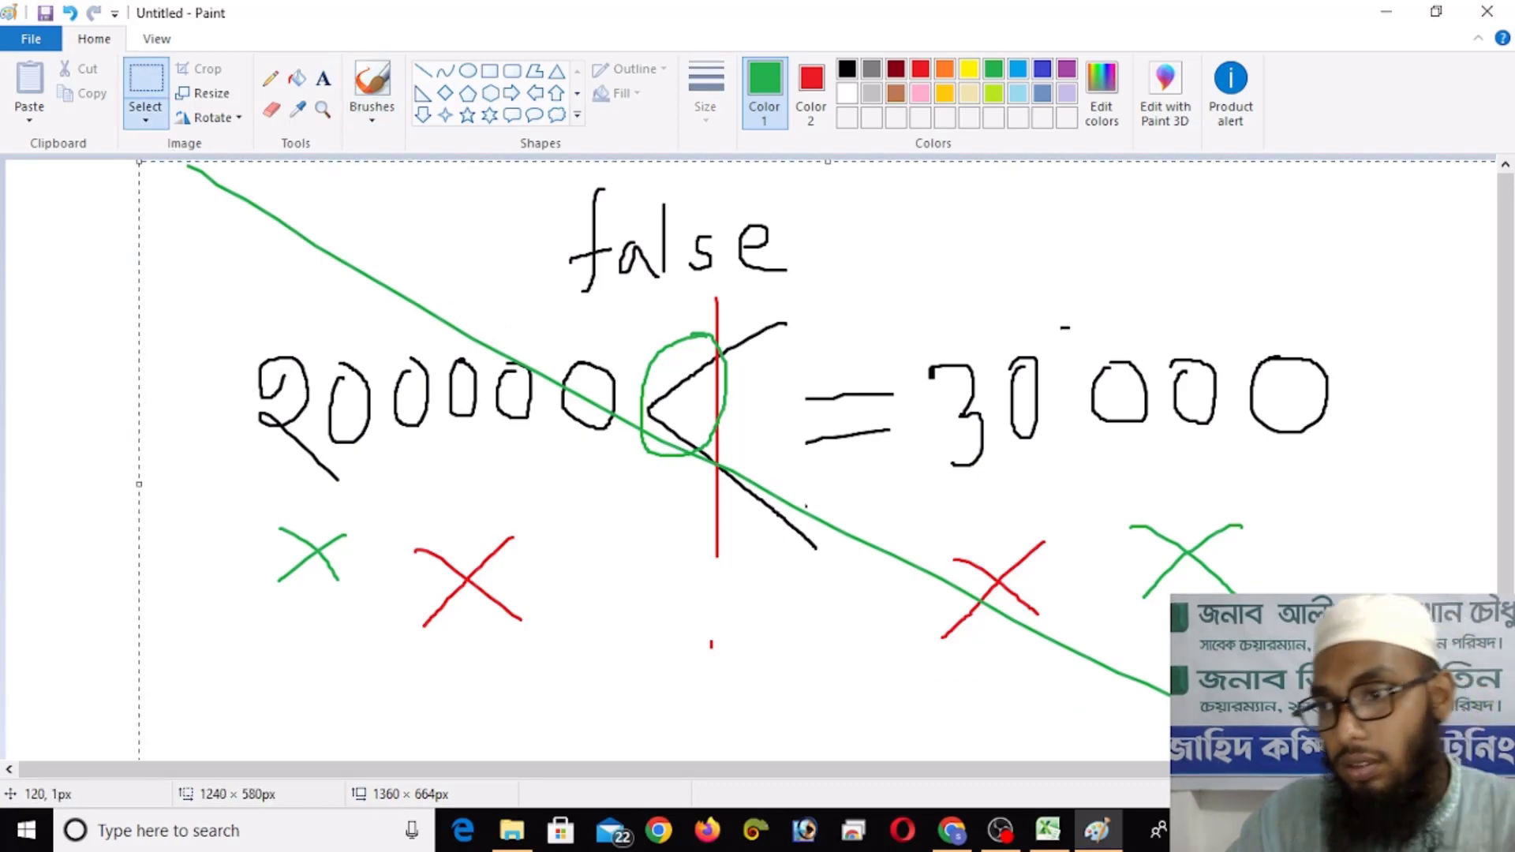
{"action": "key", "text": "Delete"}
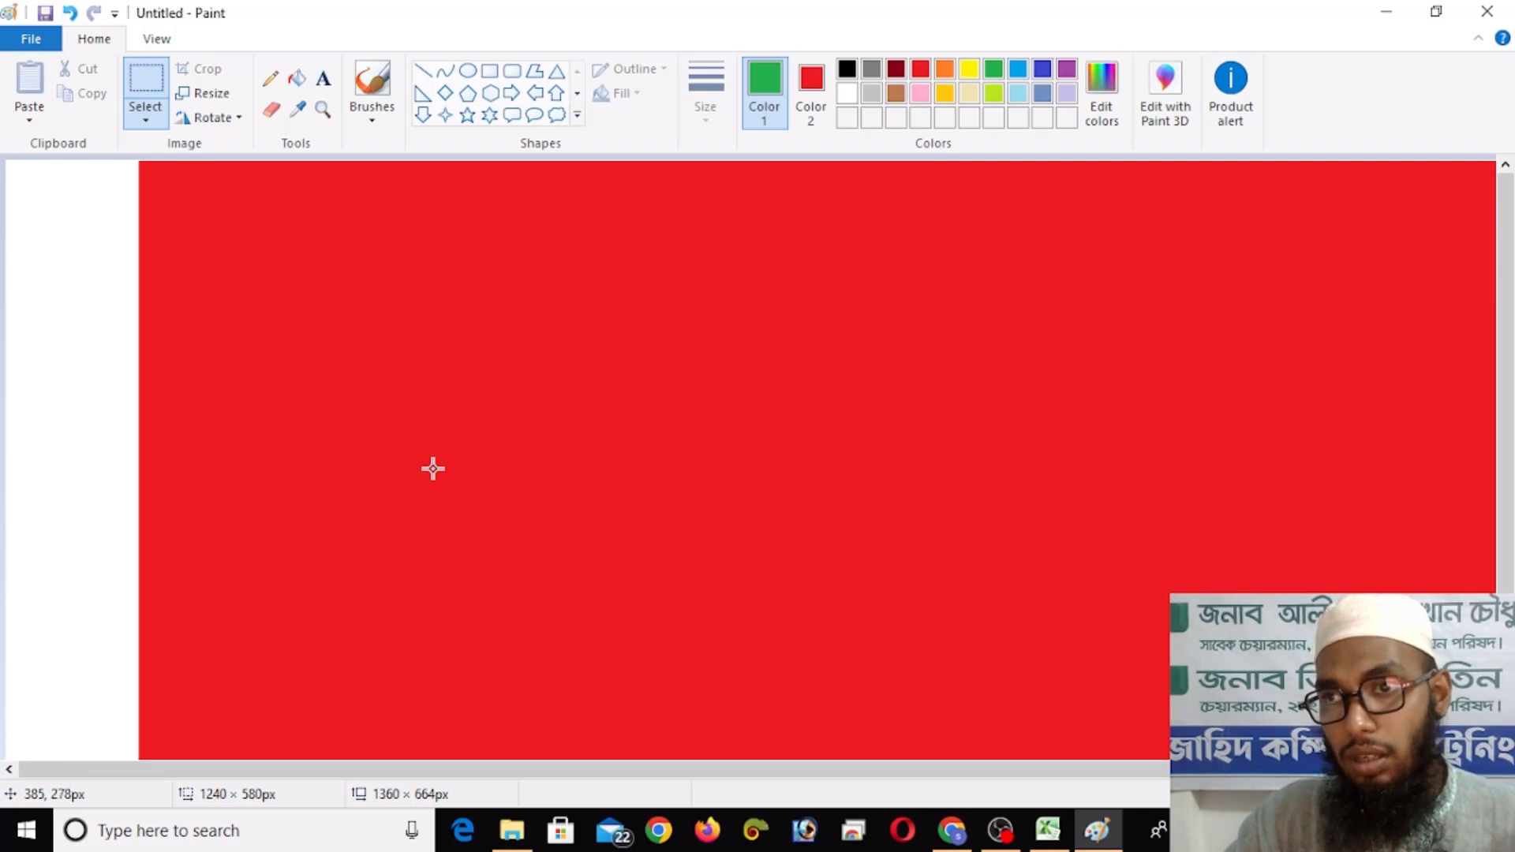
{"action": "key", "text": "ctrl+z"}
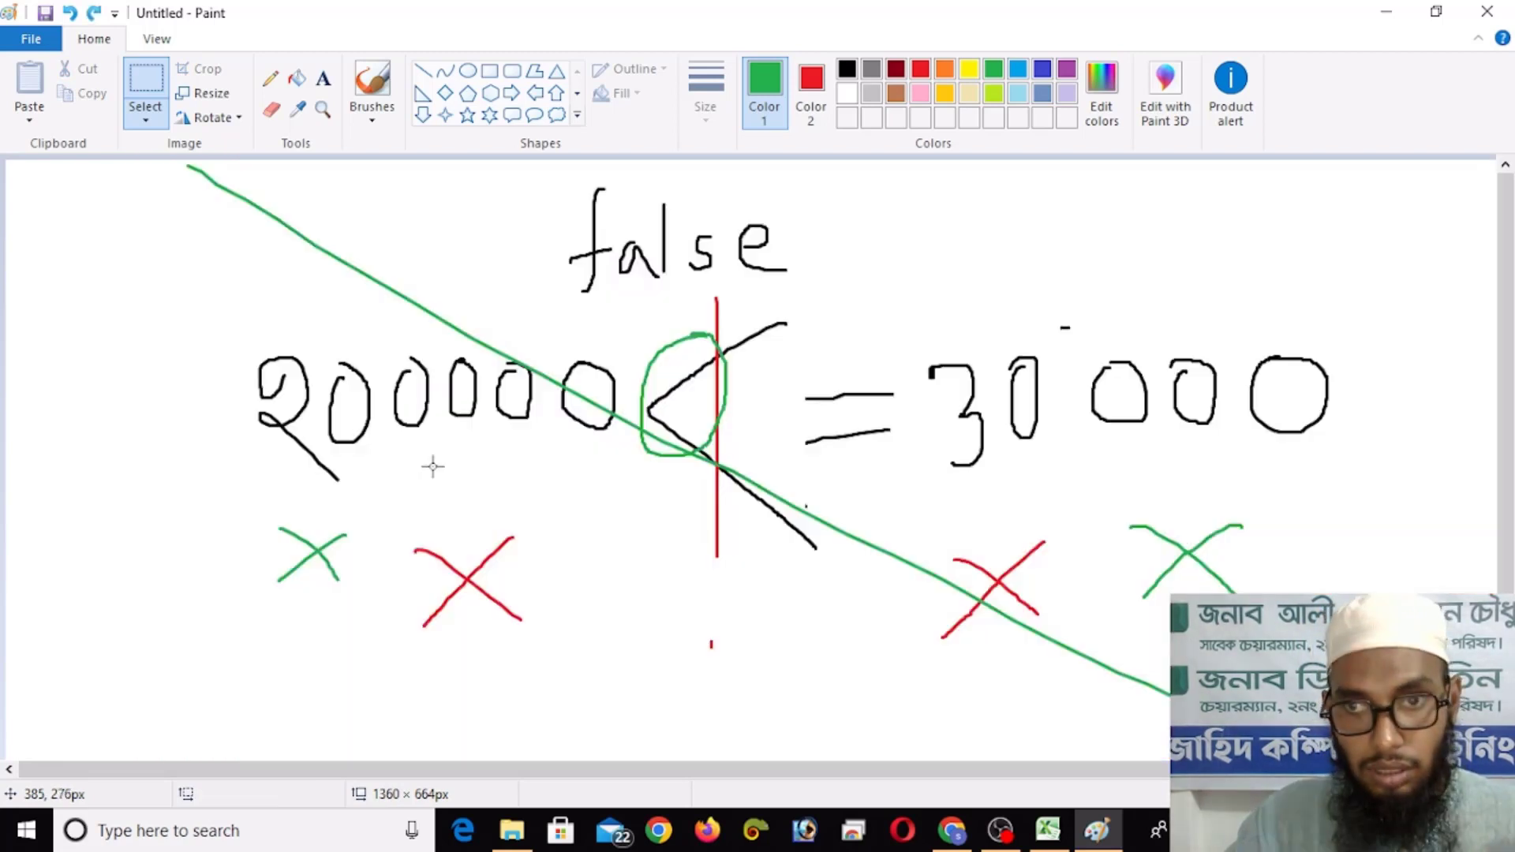
Step: Set the secondary colour to white and delete the entire handwritten comparison from the canvas
{"action": "left_click", "coordinate": [811, 90]}
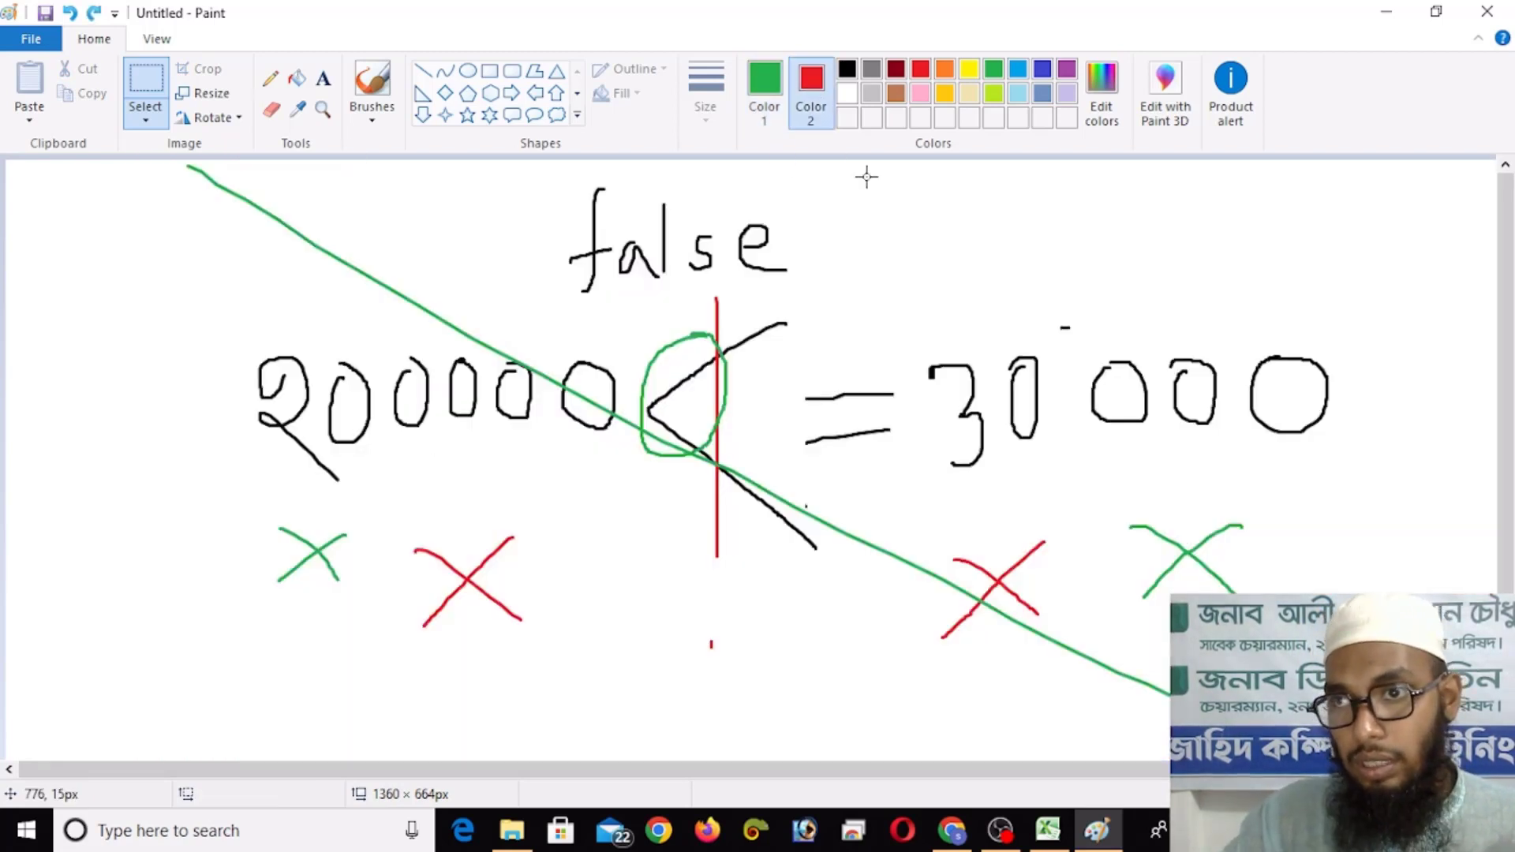
{"action": "left_click", "coordinate": [846, 93]}
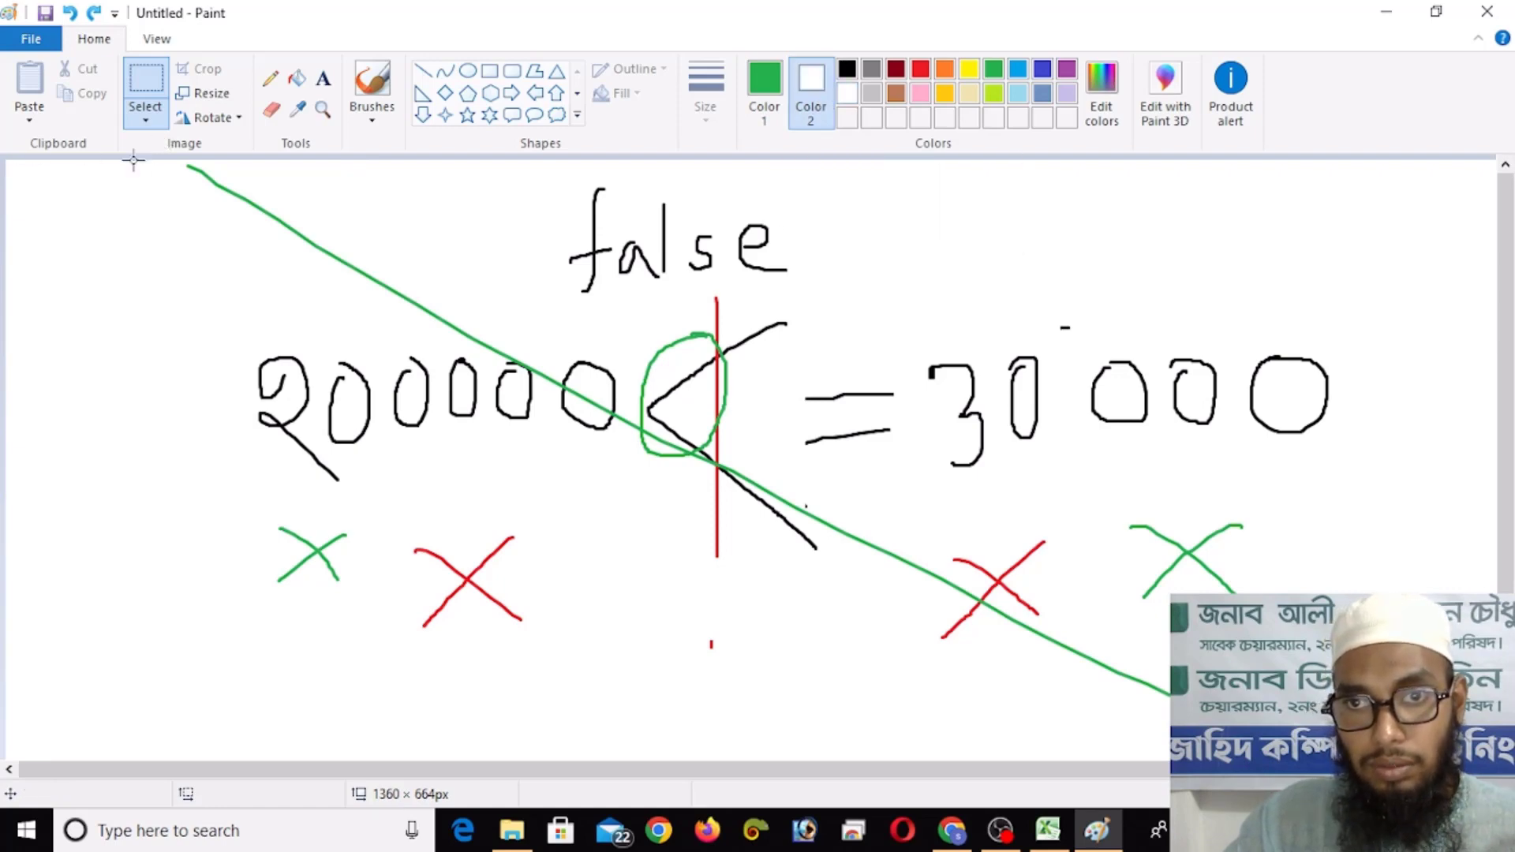
{"action": "left_click", "coordinate": [759, 93]}
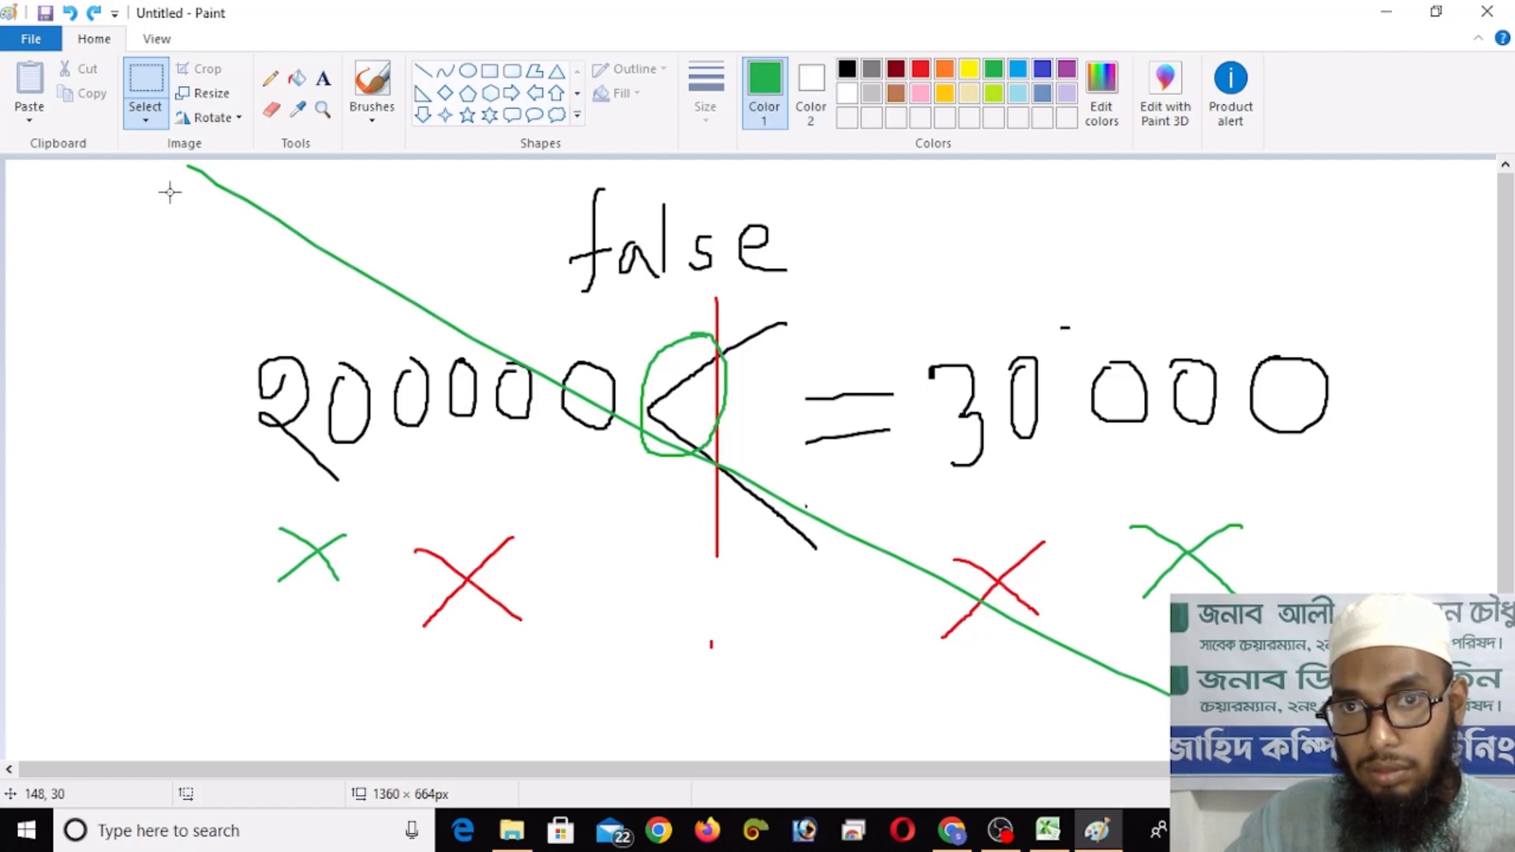
{"action": "left_click_drag", "start_coordinate": [162, 161], "coordinate": [1301, 851]}
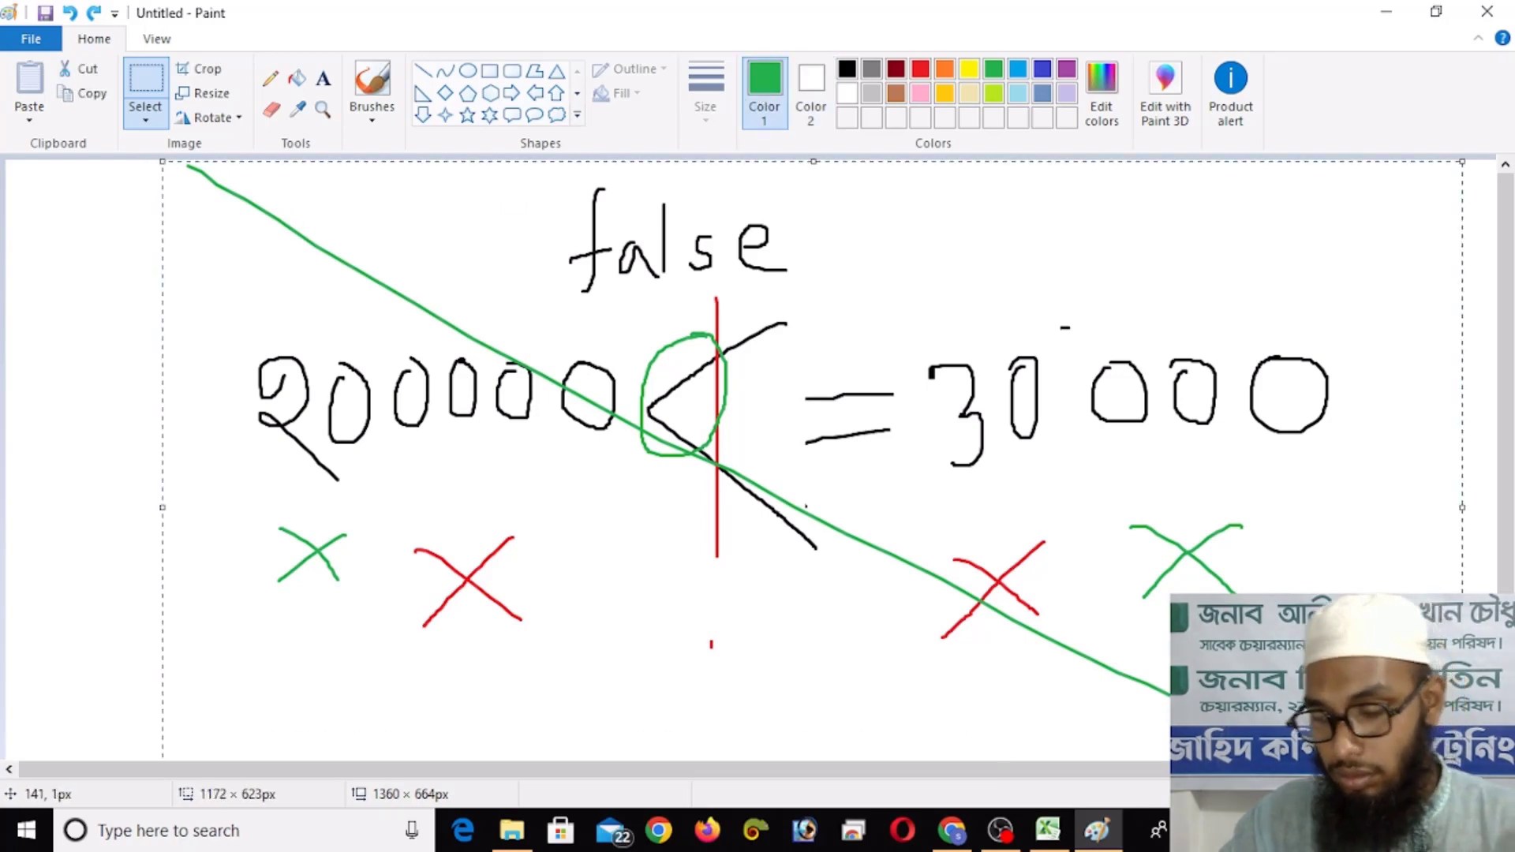
{"action": "key", "text": "Delete"}
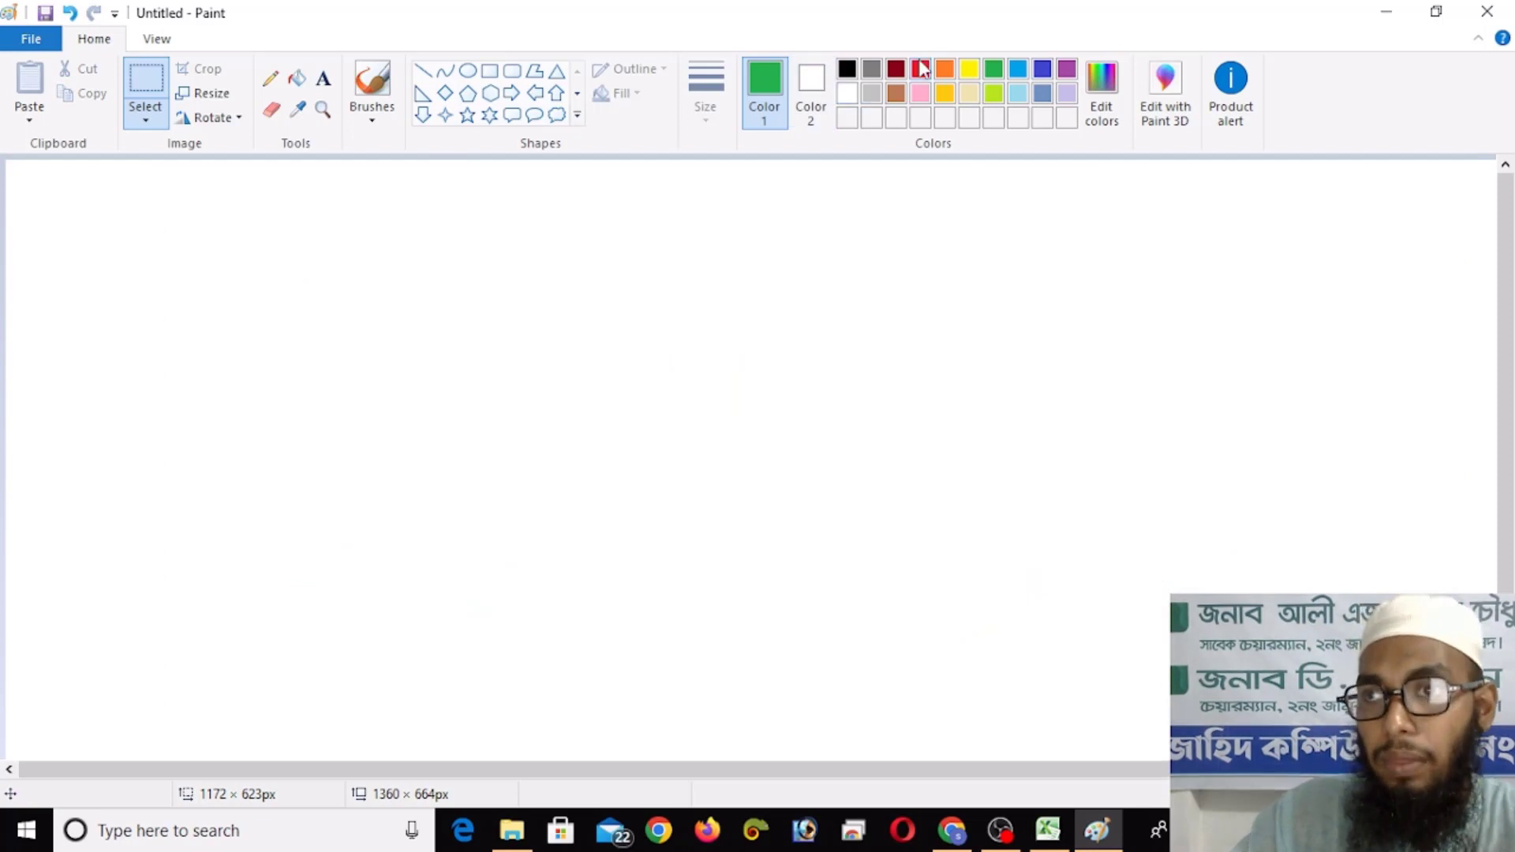
Step: Handwrite the comparison 200000 > 30000 in black across the blank canvas with the brush
{"action": "left_click", "coordinate": [847, 70]}
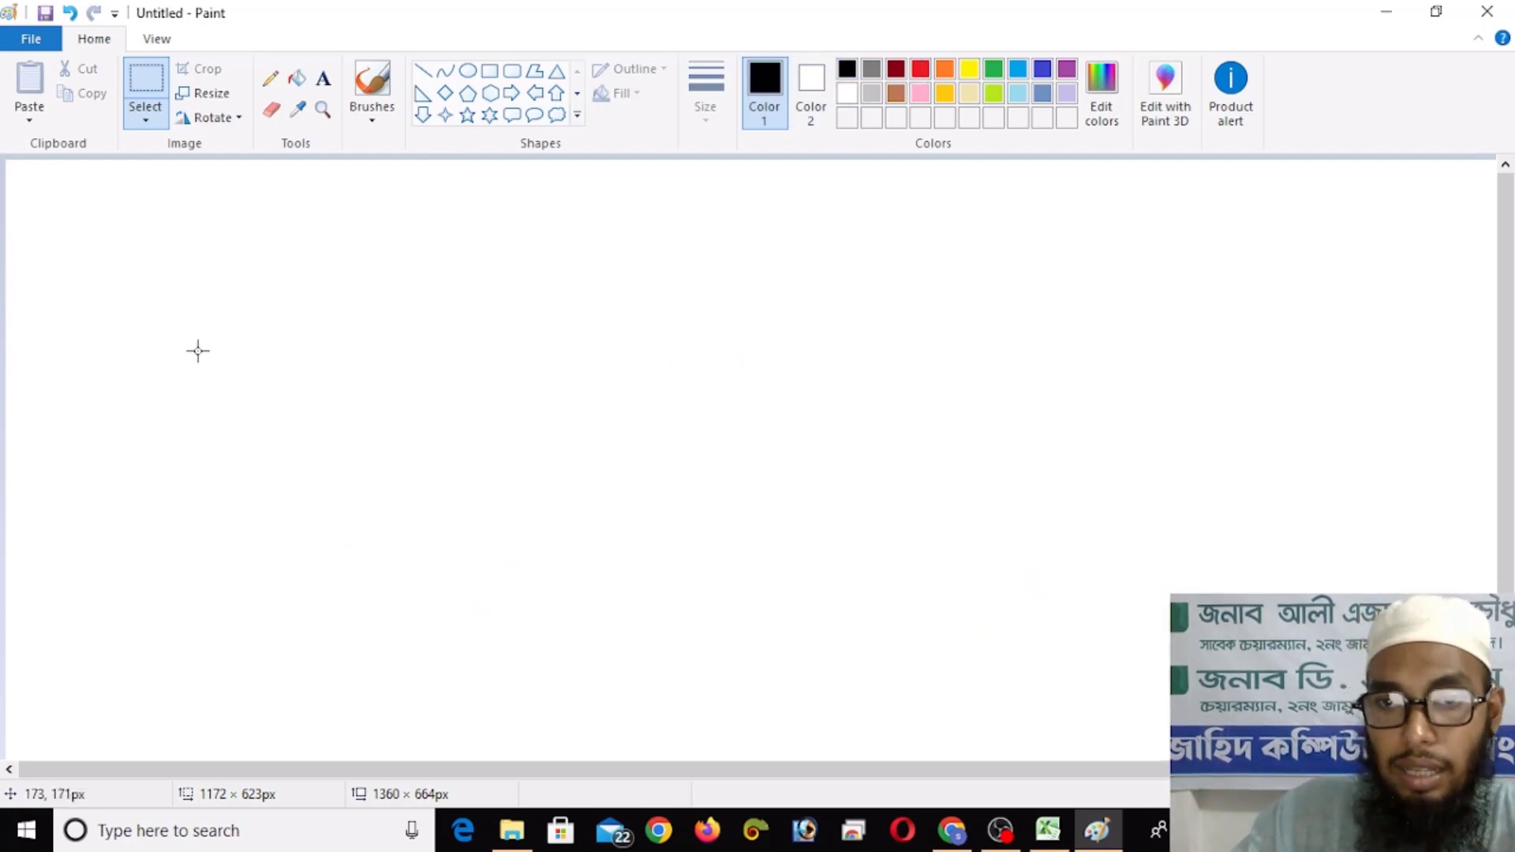
{"action": "mouse_move", "coordinate": [155, 399]}
{"action": "left_mouse_down"}
{"action": "mouse_move", "coordinate": [179, 400]}
{"action": "mouse_move", "coordinate": [178, 479]}
{"action": "left_mouse_up"}
{"action": "left_click", "coordinate": [372, 86]}
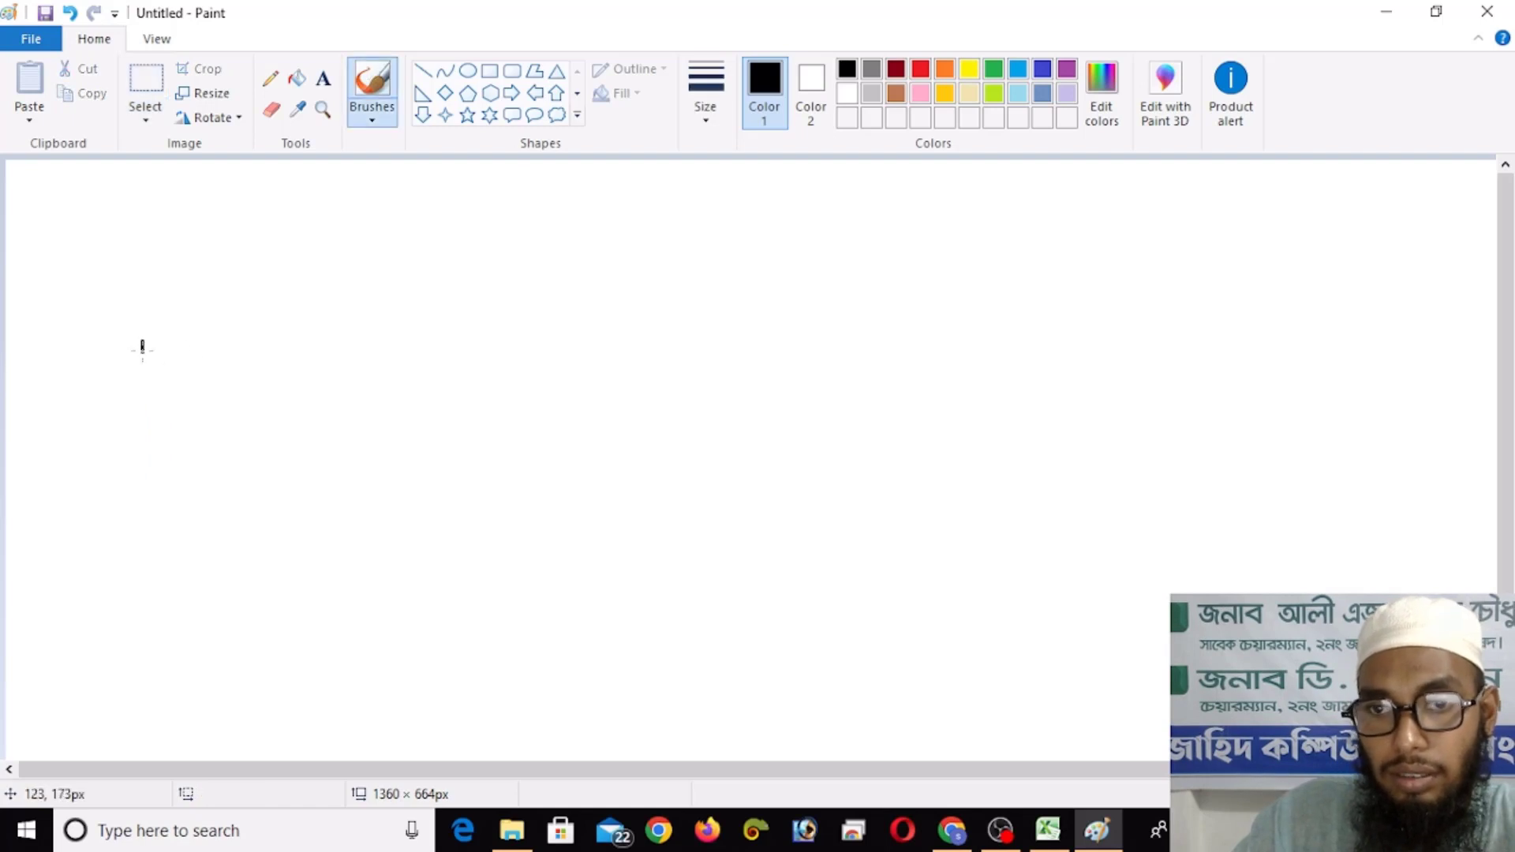
{"action": "left_click_drag", "start_coordinate": [142, 348], "coordinate": [234, 458]}
{"action": "left_click_drag", "start_coordinate": [267, 338], "coordinate": [244, 383]}
{"action": "mouse_move", "coordinate": [312, 330]}
{"action": "left_mouse_down"}
{"action": "mouse_move", "coordinate": [370, 385]}
{"action": "mouse_move", "coordinate": [383, 322]}
{"action": "mouse_move", "coordinate": [434, 375]}
{"action": "mouse_move", "coordinate": [432, 309]}
{"action": "mouse_move", "coordinate": [466, 348]}
{"action": "mouse_move", "coordinate": [471, 312]}
{"action": "left_mouse_up"}
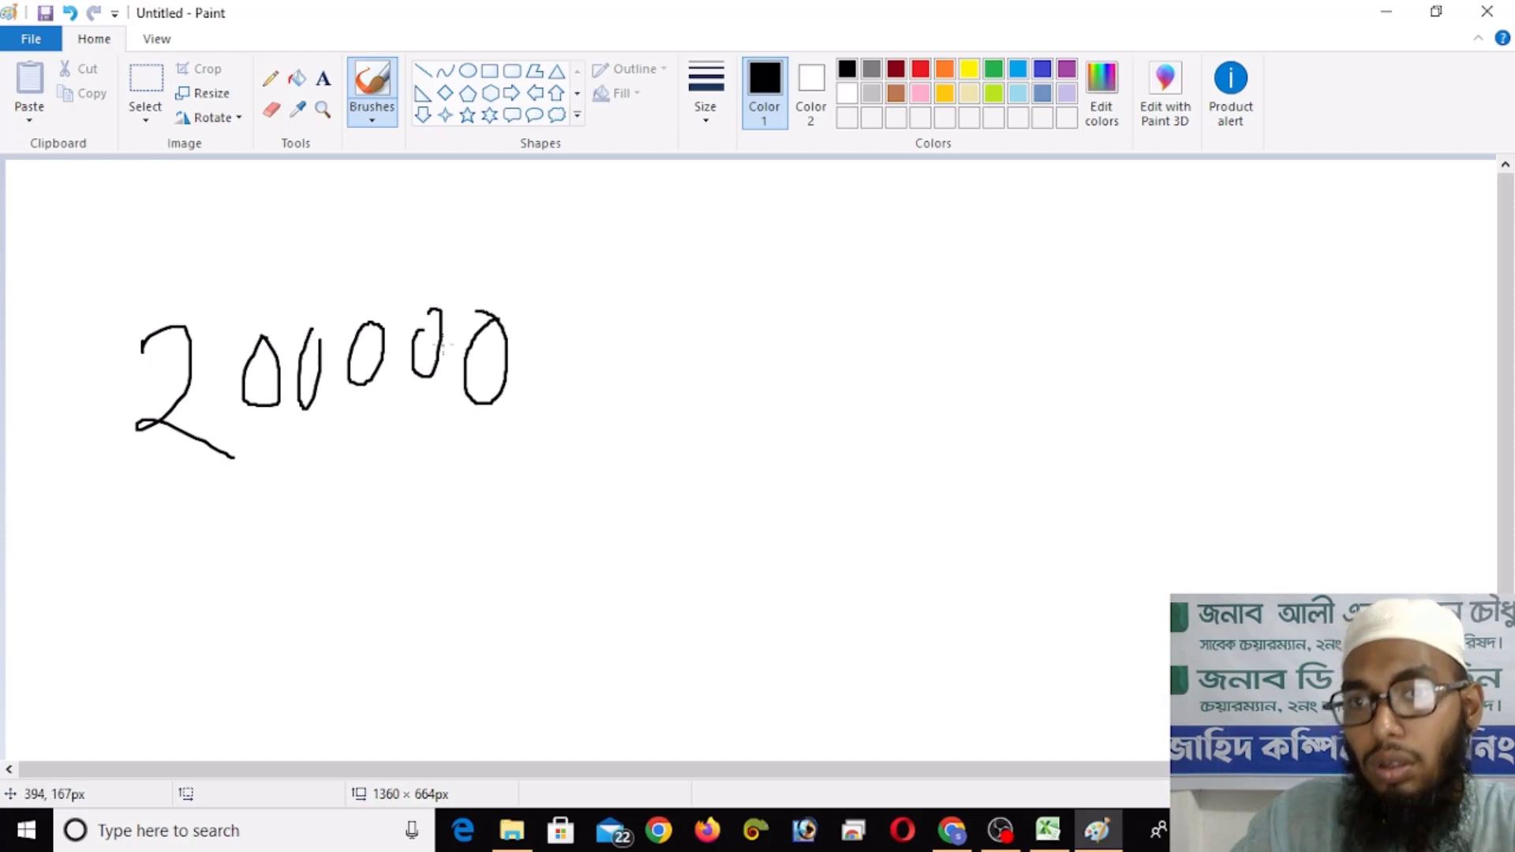
{"action": "mouse_move", "coordinate": [596, 278]}
{"action": "left_mouse_down"}
{"action": "mouse_move", "coordinate": [727, 371]}
{"action": "mouse_move", "coordinate": [584, 509]}
{"action": "left_mouse_up"}
{"action": "mouse_move", "coordinate": [826, 355]}
{"action": "left_mouse_down"}
{"action": "mouse_move", "coordinate": [833, 425]}
{"action": "mouse_move", "coordinate": [809, 475]}
{"action": "left_mouse_up"}
{"action": "mouse_move", "coordinate": [928, 373]}
{"action": "left_mouse_down"}
{"action": "mouse_move", "coordinate": [990, 378]}
{"action": "mouse_move", "coordinate": [1043, 361]}
{"action": "mouse_move", "coordinate": [1074, 426]}
{"action": "mouse_move", "coordinate": [1088, 364]}
{"action": "left_mouse_up"}
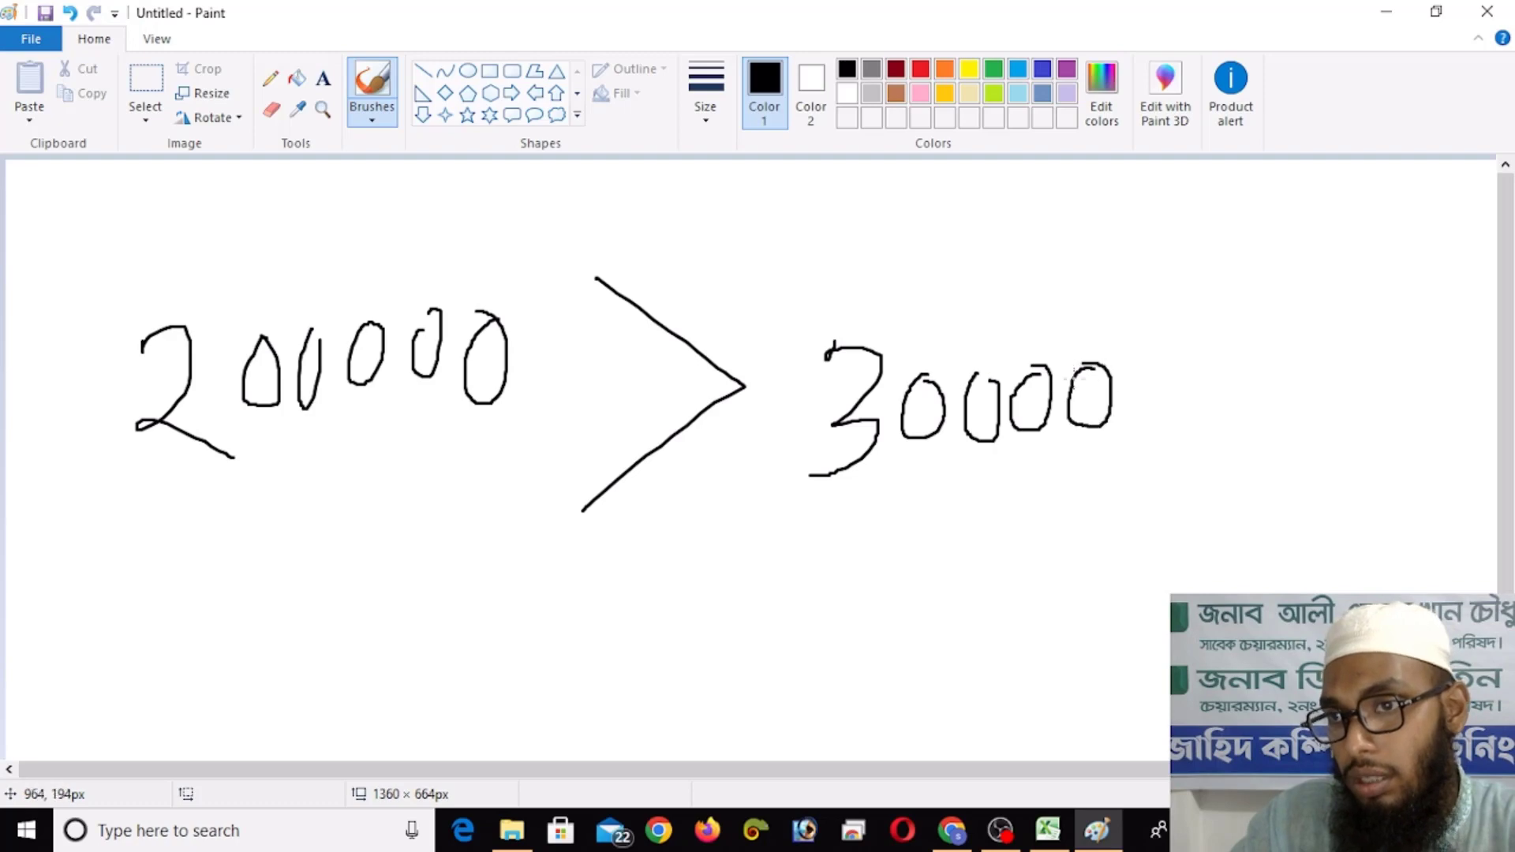
Step: Draw a green vertical line through the greater-than sign and green tick marks beneath 200000 and 30000
{"action": "left_click", "coordinate": [920, 69]}
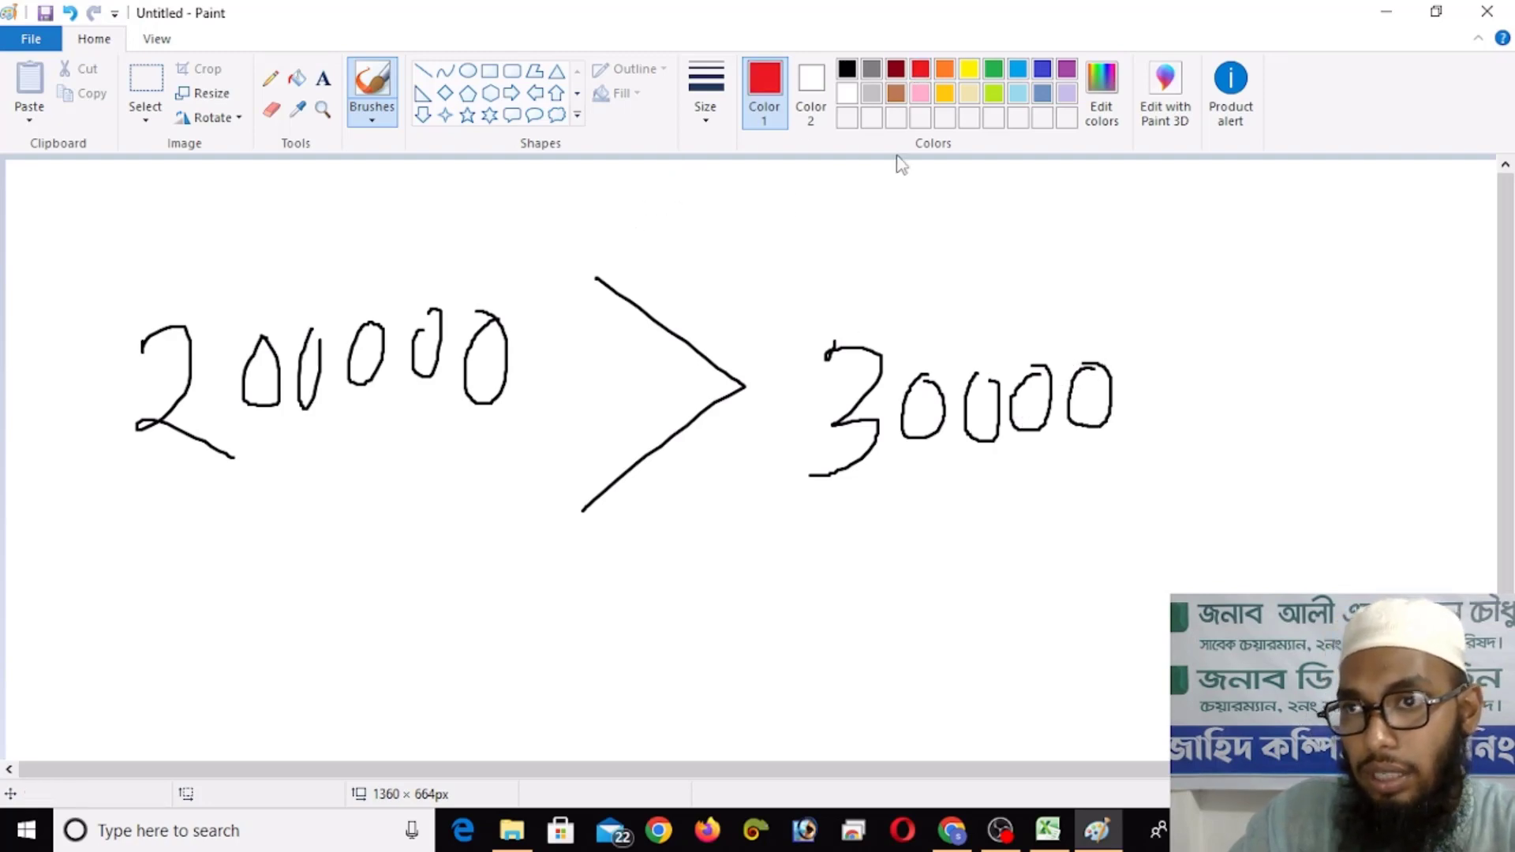
{"action": "left_click", "coordinate": [993, 70]}
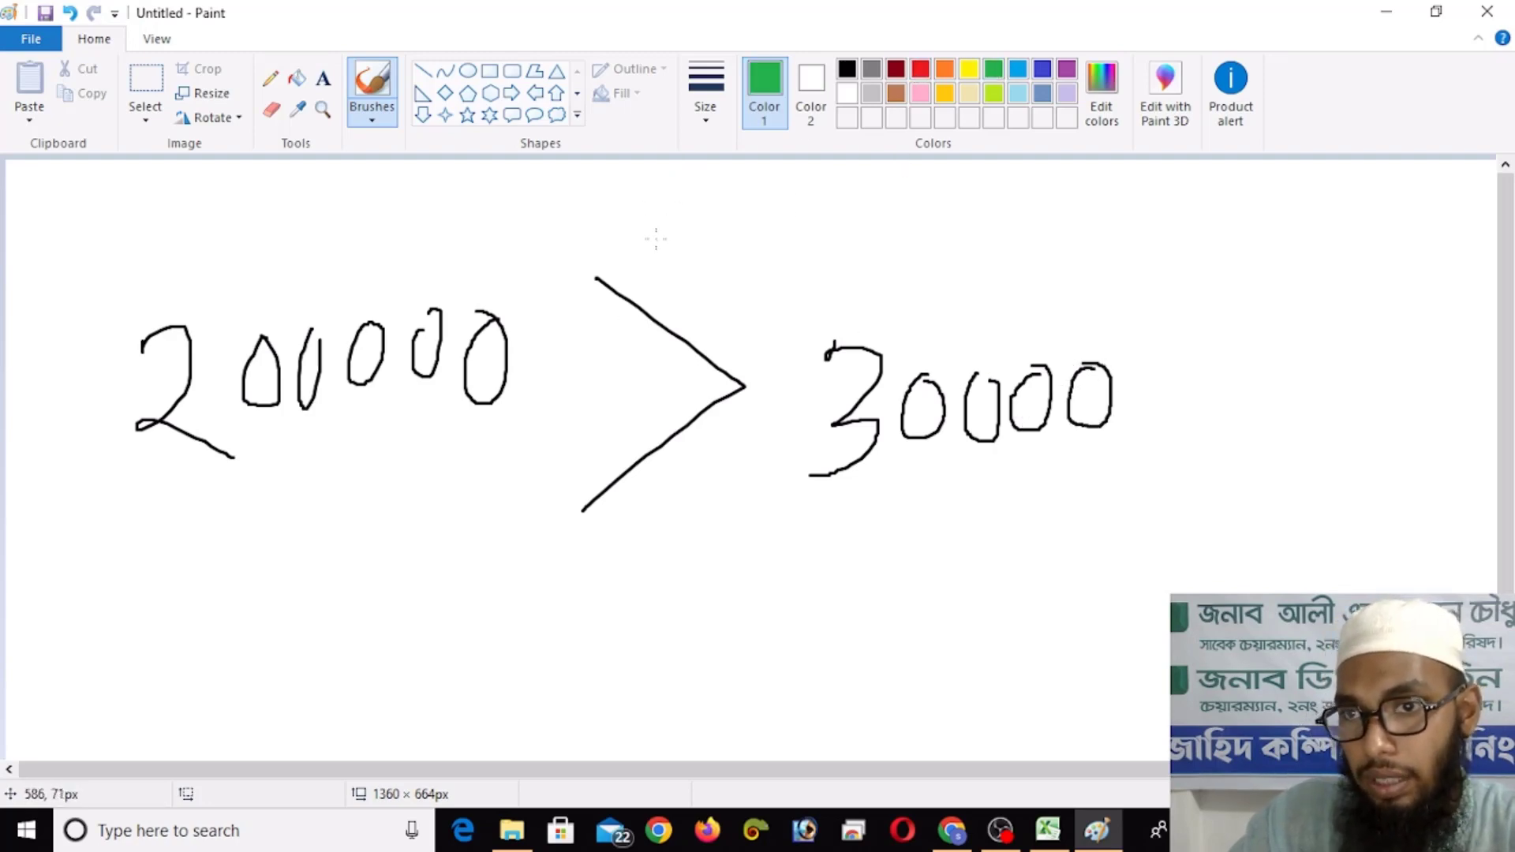
{"action": "left_click_drag", "start_coordinate": [656, 238], "coordinate": [658, 556]}
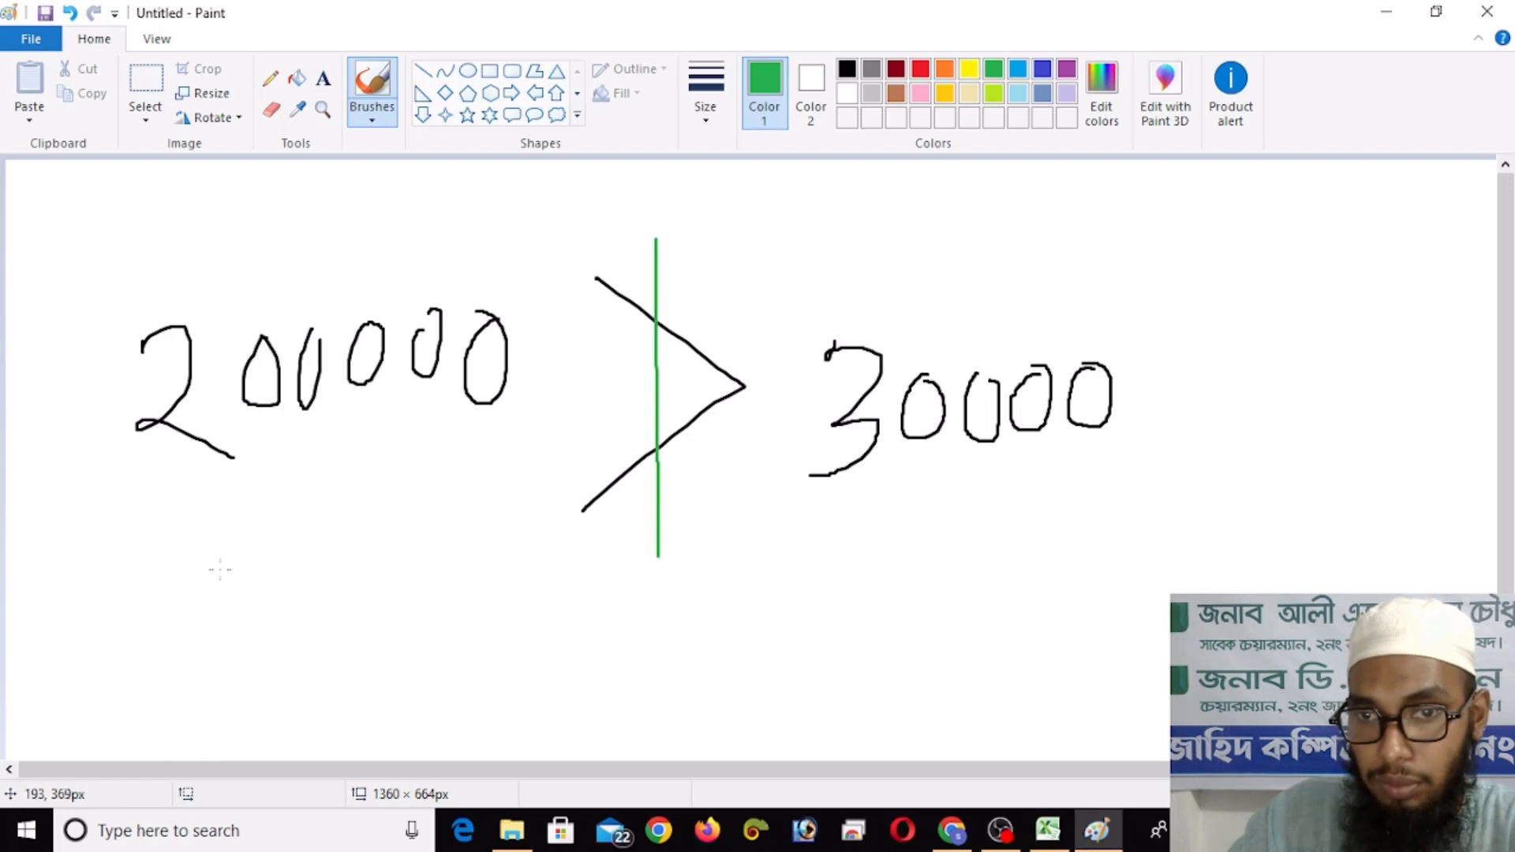
{"action": "mouse_move", "coordinate": [196, 558]}
{"action": "left_mouse_down"}
{"action": "mouse_move", "coordinate": [261, 582]}
{"action": "mouse_move", "coordinate": [604, 401]}
{"action": "left_mouse_up"}
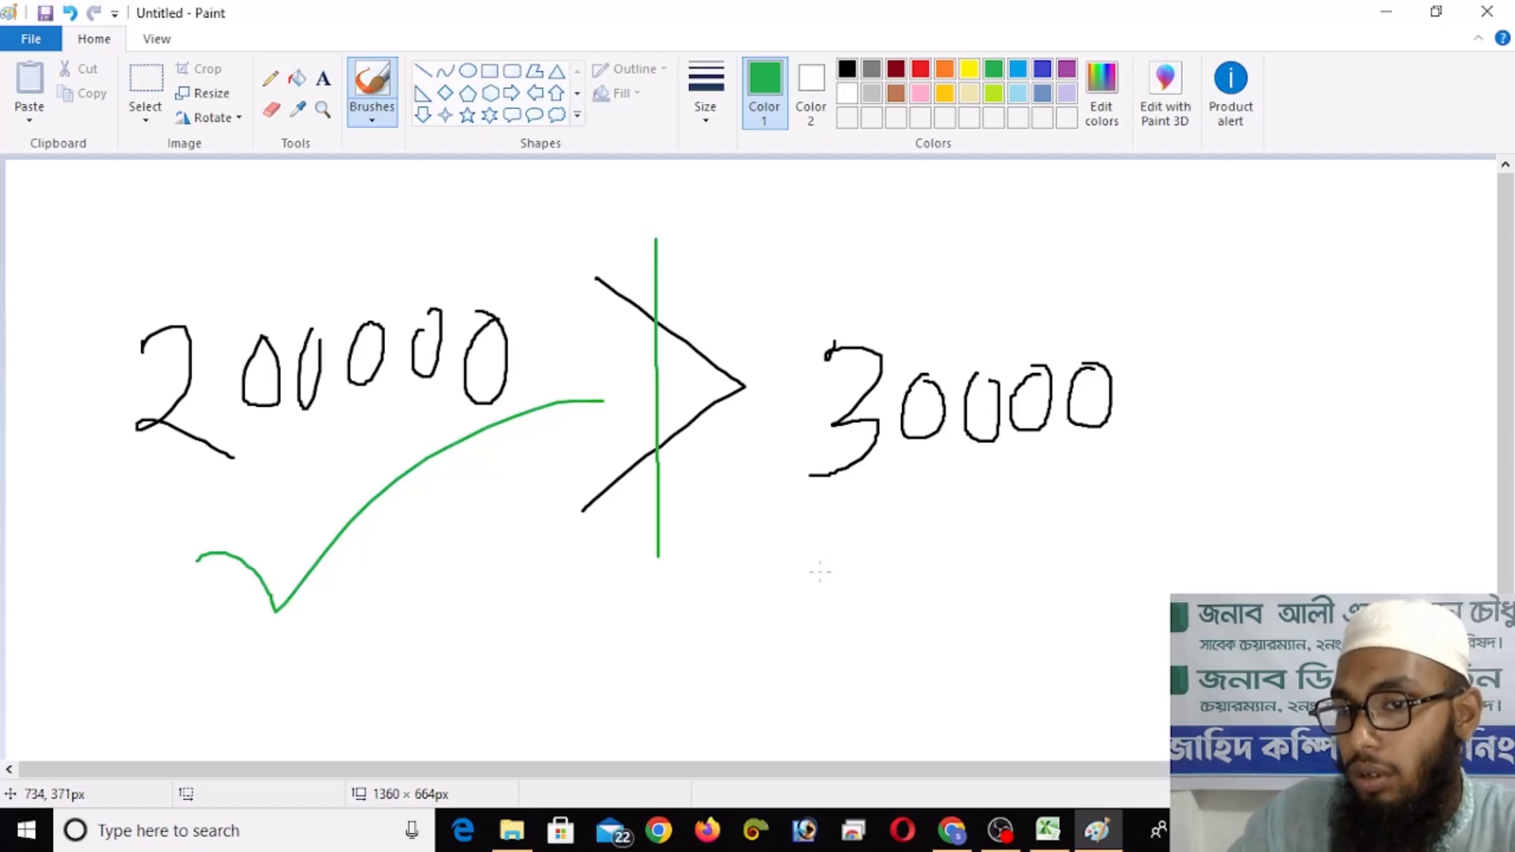
{"action": "left_click_drag", "start_coordinate": [820, 569], "coordinate": [1090, 444]}
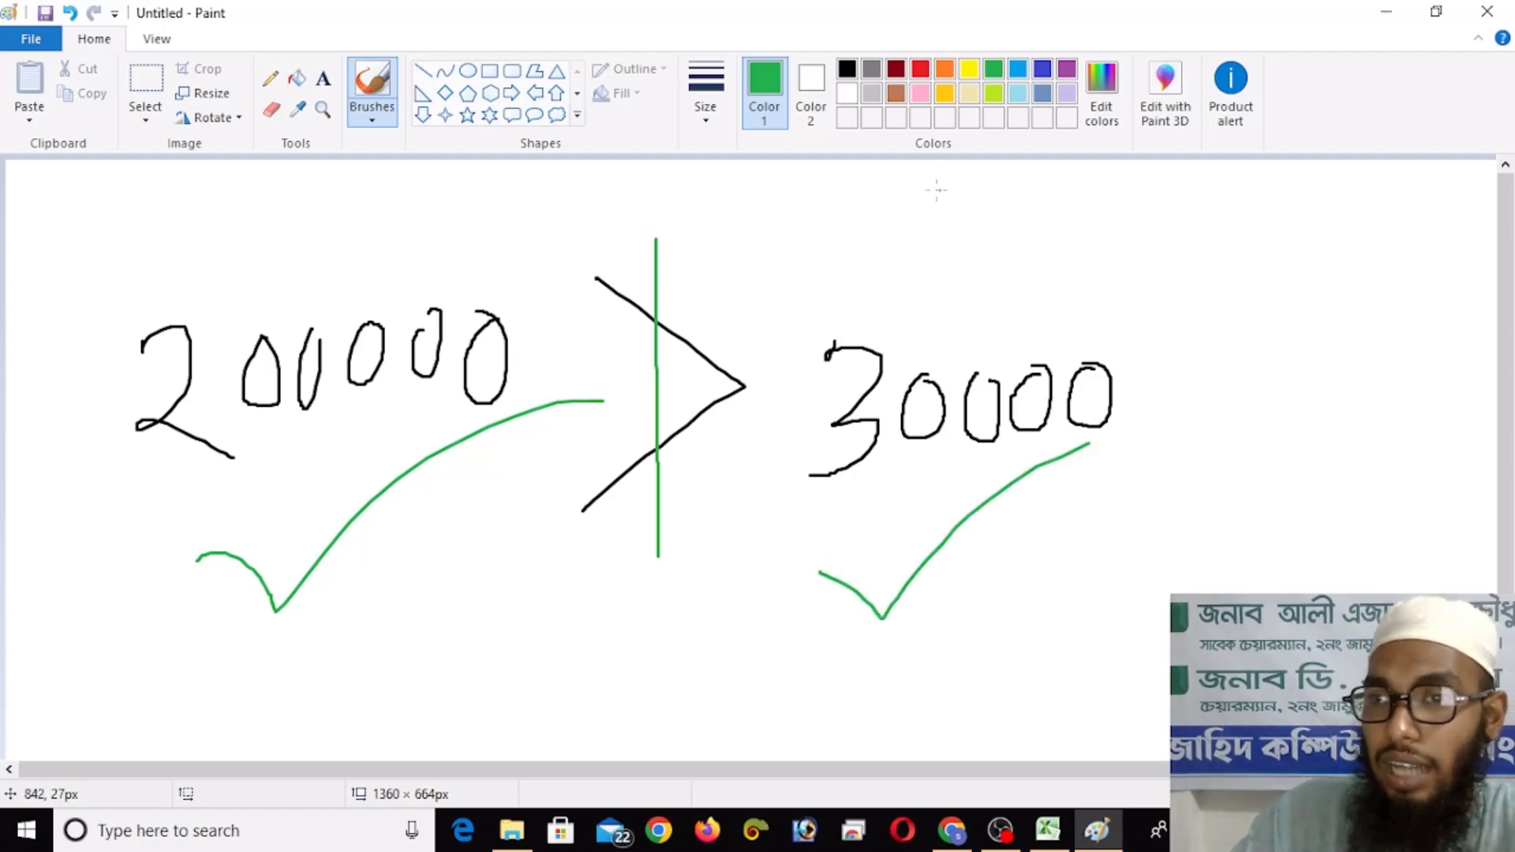
Step: Handwrite the word "true" in green above 30000
{"action": "left_click_drag", "start_coordinate": [924, 181], "coordinate": [921, 310]}
{"action": "mouse_move", "coordinate": [874, 264]}
{"action": "left_mouse_down"}
{"action": "mouse_move", "coordinate": [935, 254]}
{"action": "mouse_move", "coordinate": [993, 303]}
{"action": "left_mouse_up"}
{"action": "left_click_drag", "start_coordinate": [997, 252], "coordinate": [1101, 293]}
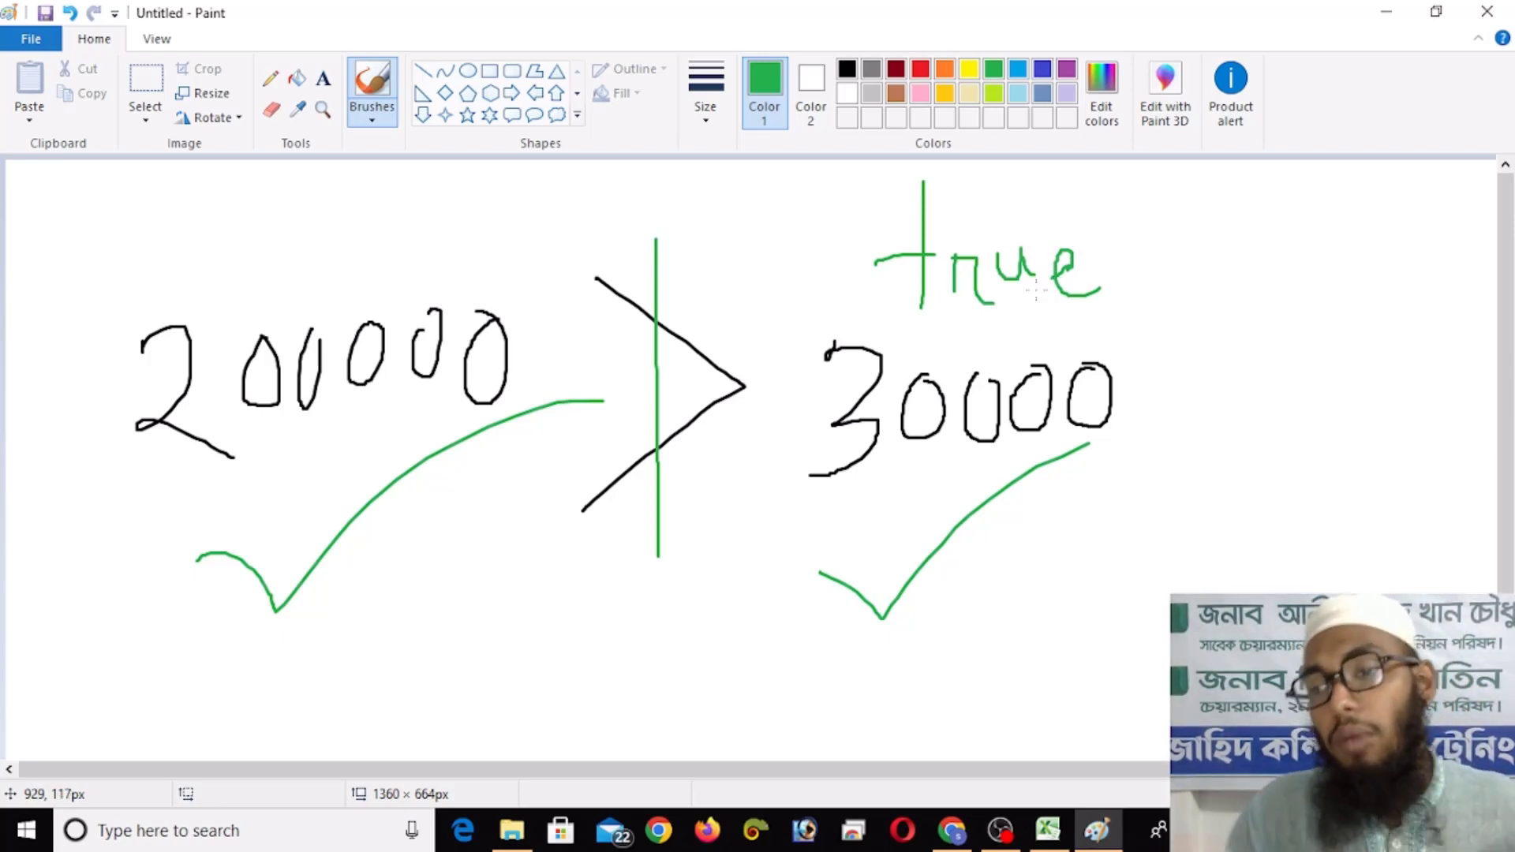
Step: Switch to Excel and reduce the D3 formula to =C3*10%, removing the IF test and its closing brackets
{"action": "left_click", "coordinate": [1047, 830]}
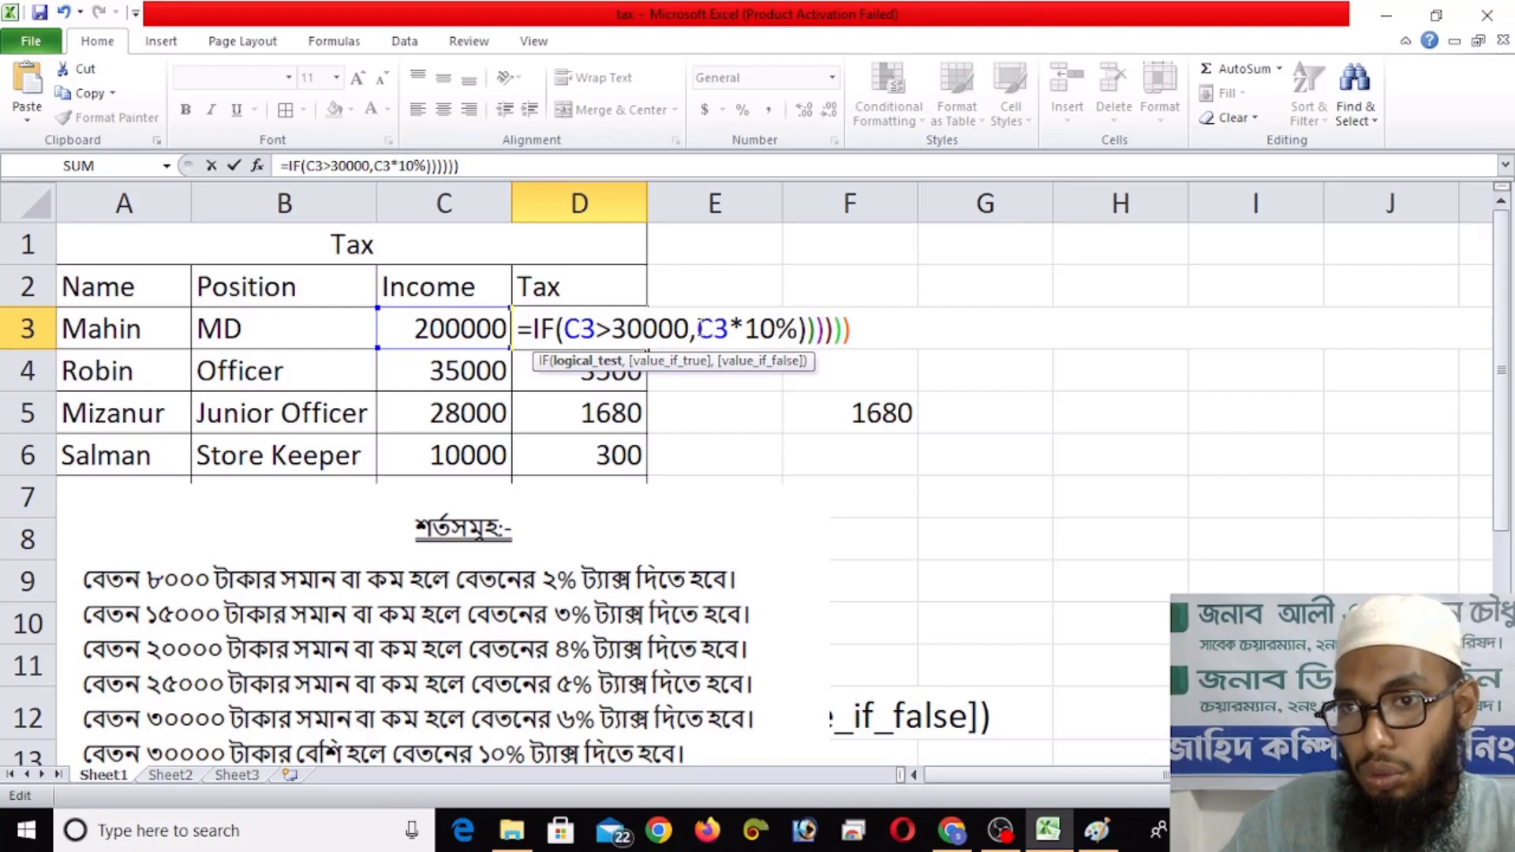
{"action": "left_click_drag", "start_coordinate": [698, 328], "coordinate": [536, 319]}
{"action": "key", "text": "BackSpace"}
{"action": "type", "text": "C3*10%"}
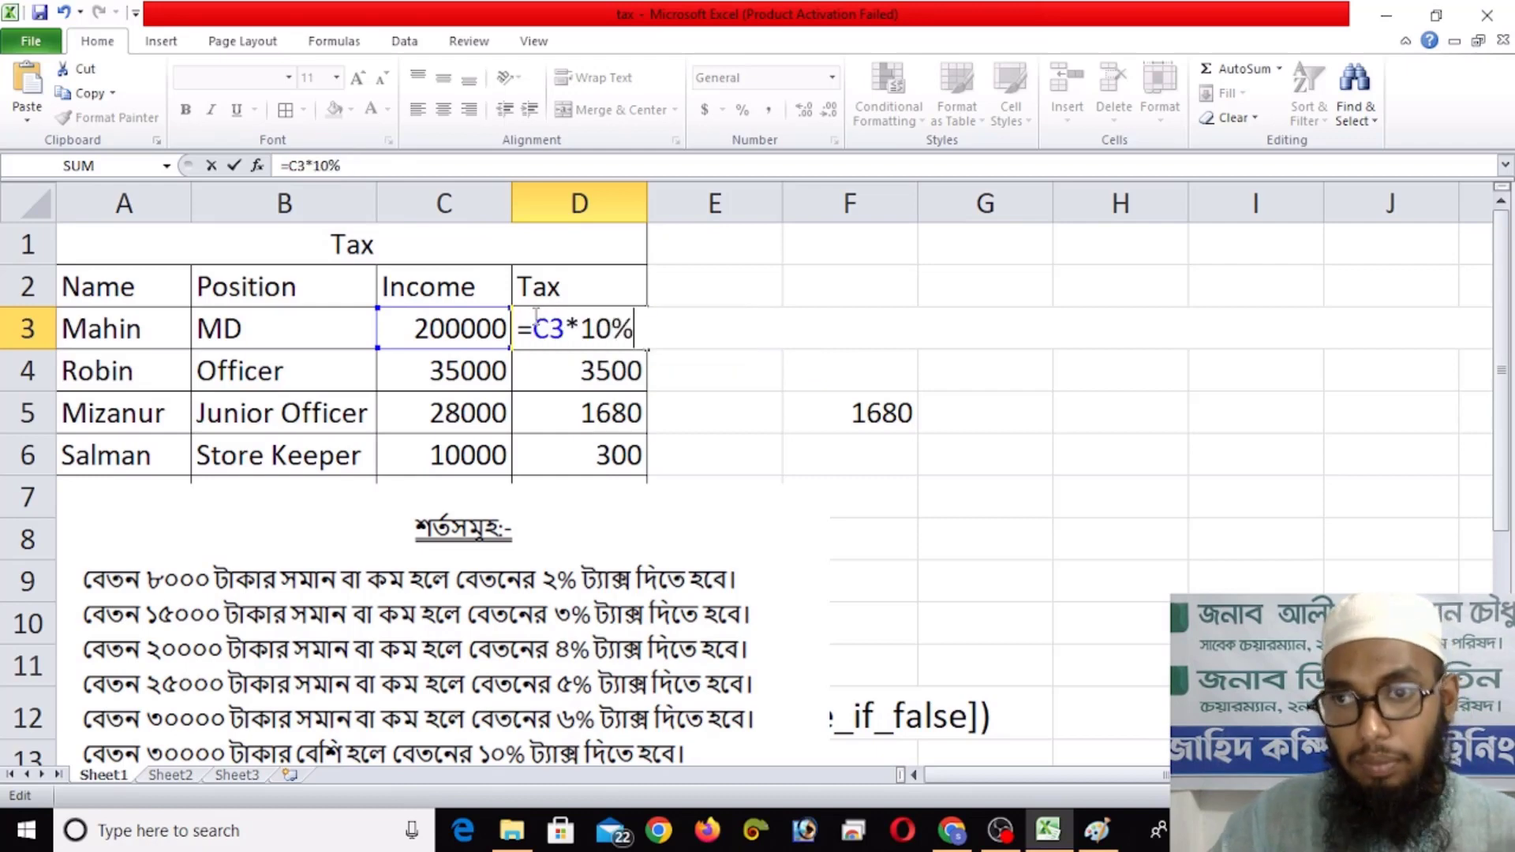
{"action": "key", "text": "Return"}
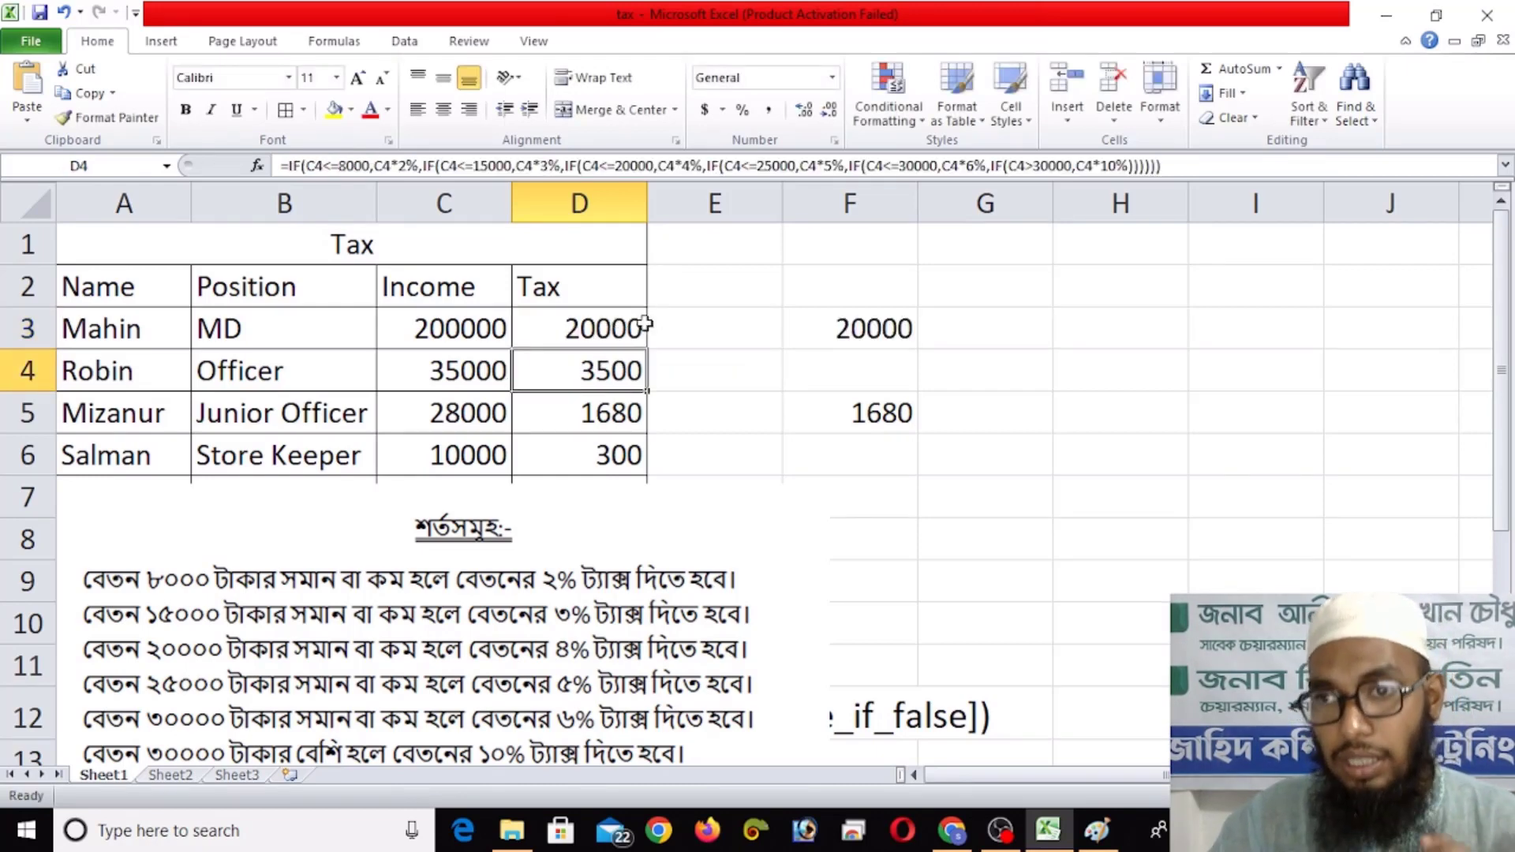
Step: Select D3 to show its formula, and move the tax conditions picture beside the table, over columns E to J
{"action": "left_click", "coordinate": [593, 332]}
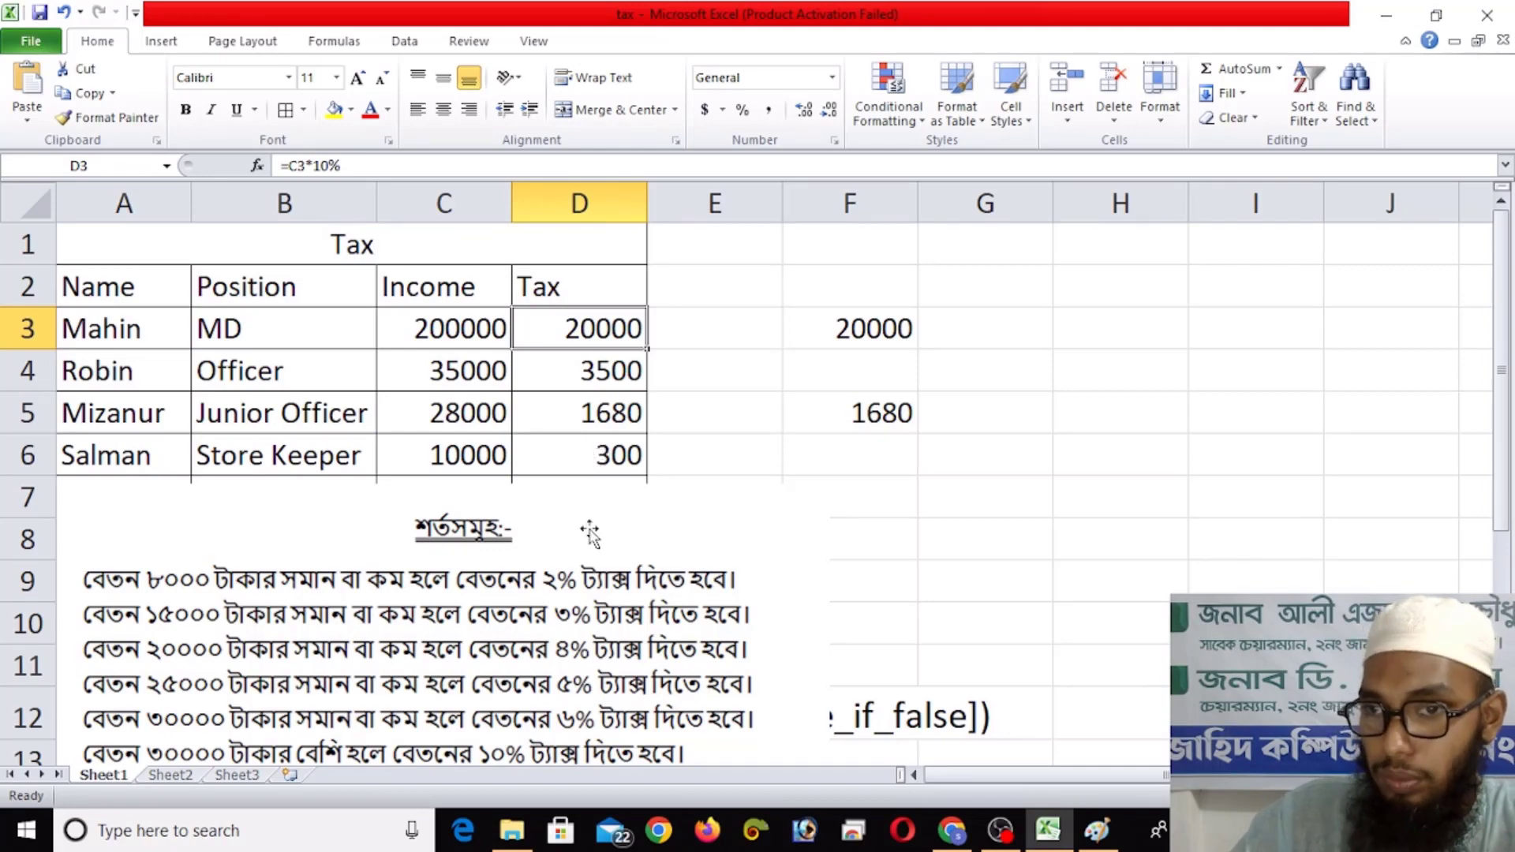
{"action": "left_click_drag", "start_coordinate": [584, 531], "coordinate": [1301, 378]}
{"action": "left_click_drag", "start_coordinate": [1178, 437], "coordinate": [1183, 364]}
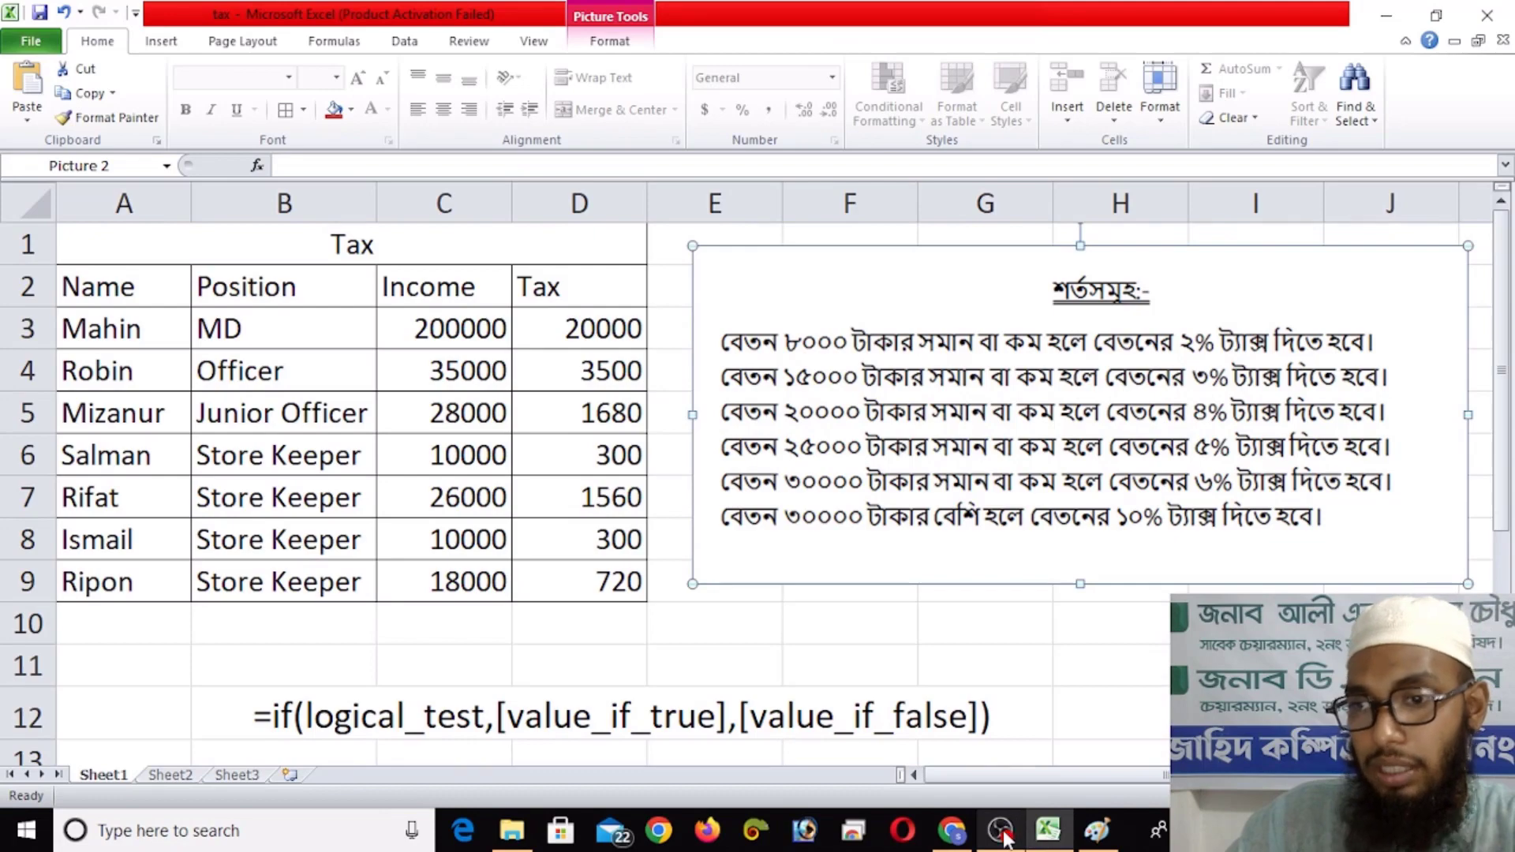
{"action": "mouse_move", "coordinate": [1004, 835]}
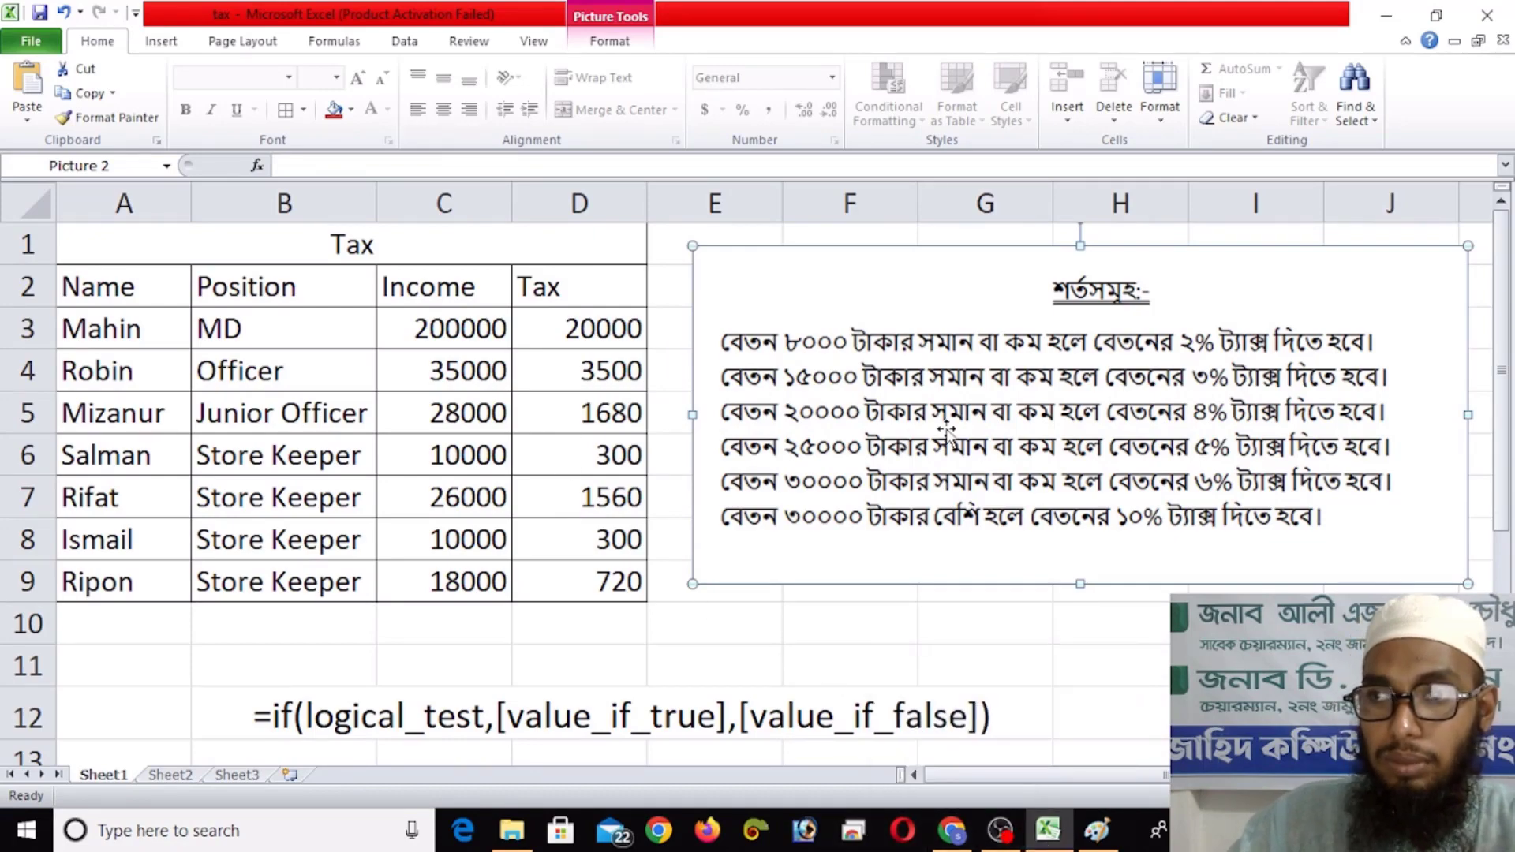
{"action": "left_click_drag", "start_coordinate": [950, 439], "coordinate": [929, 427]}
{"action": "left_click", "coordinate": [1001, 830]}
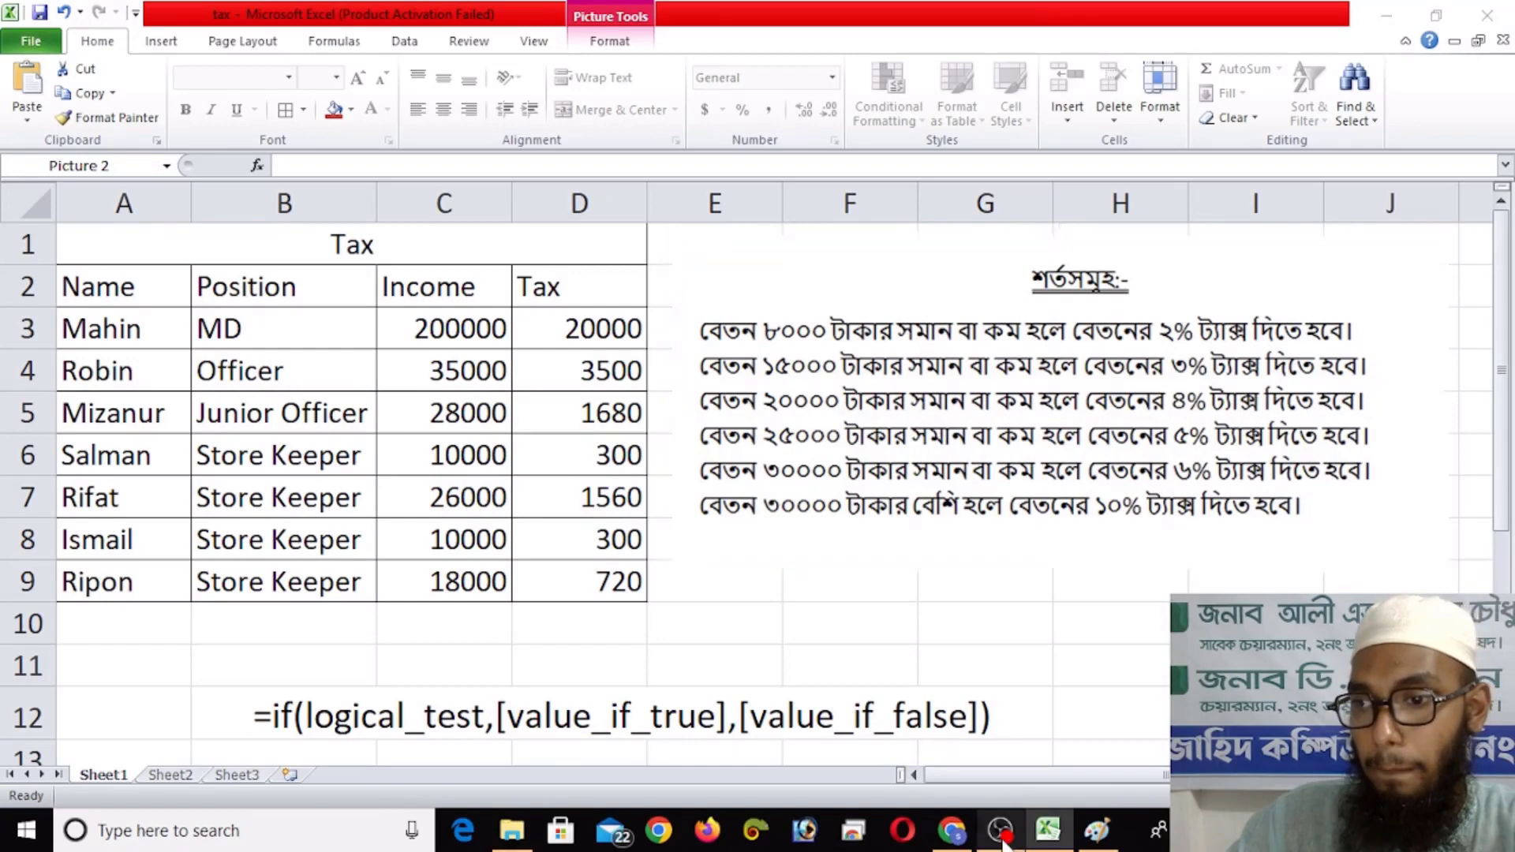